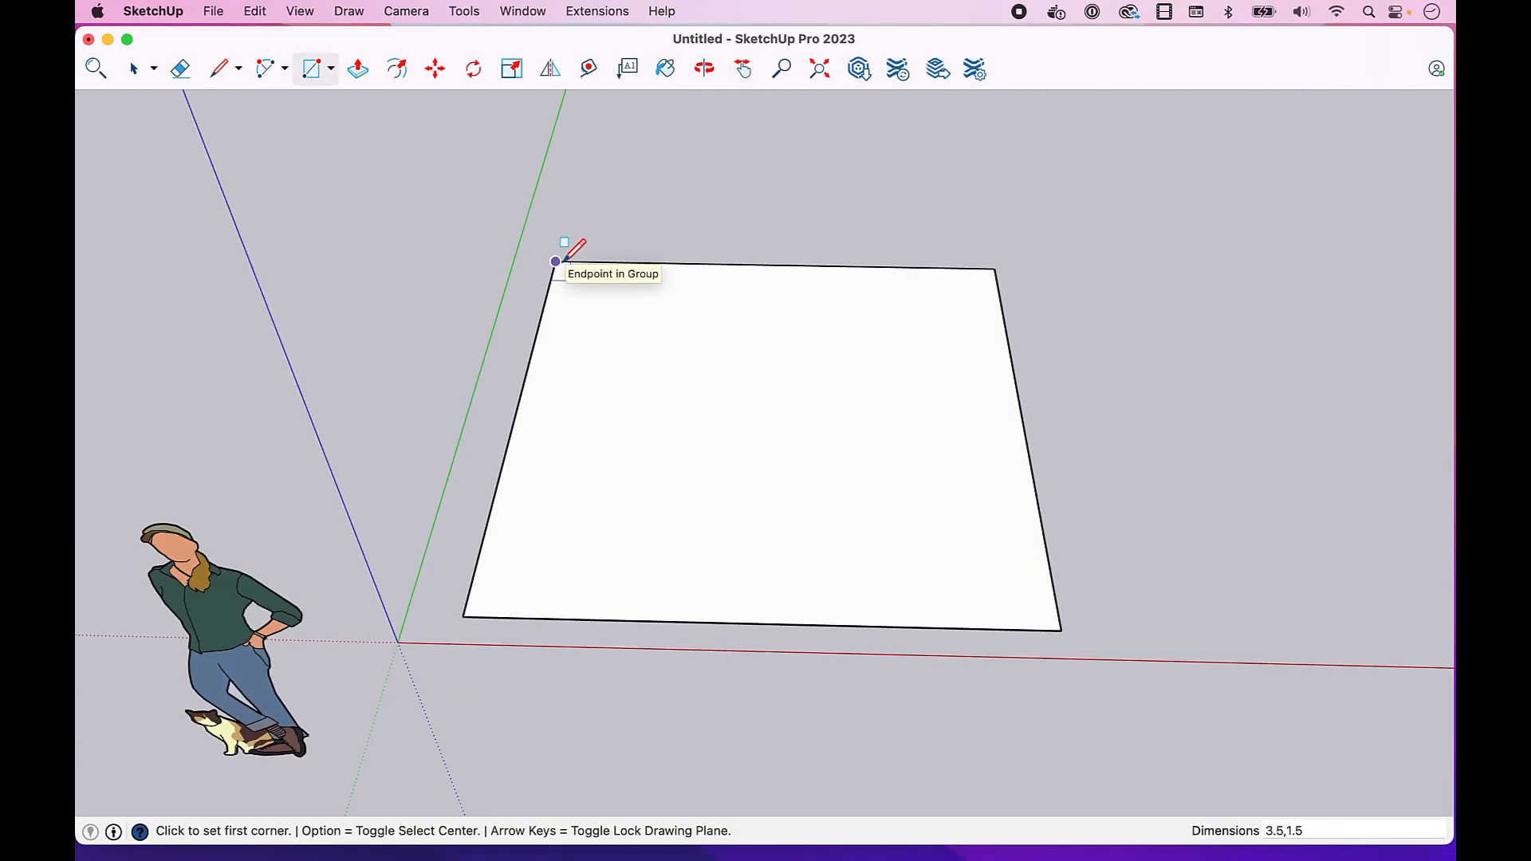
Step: Draw an upright 3.5 by 1.5 inch profile rectangle at the floor panel's rear-left corner, locked to the green axis direction
left_click(556, 262)
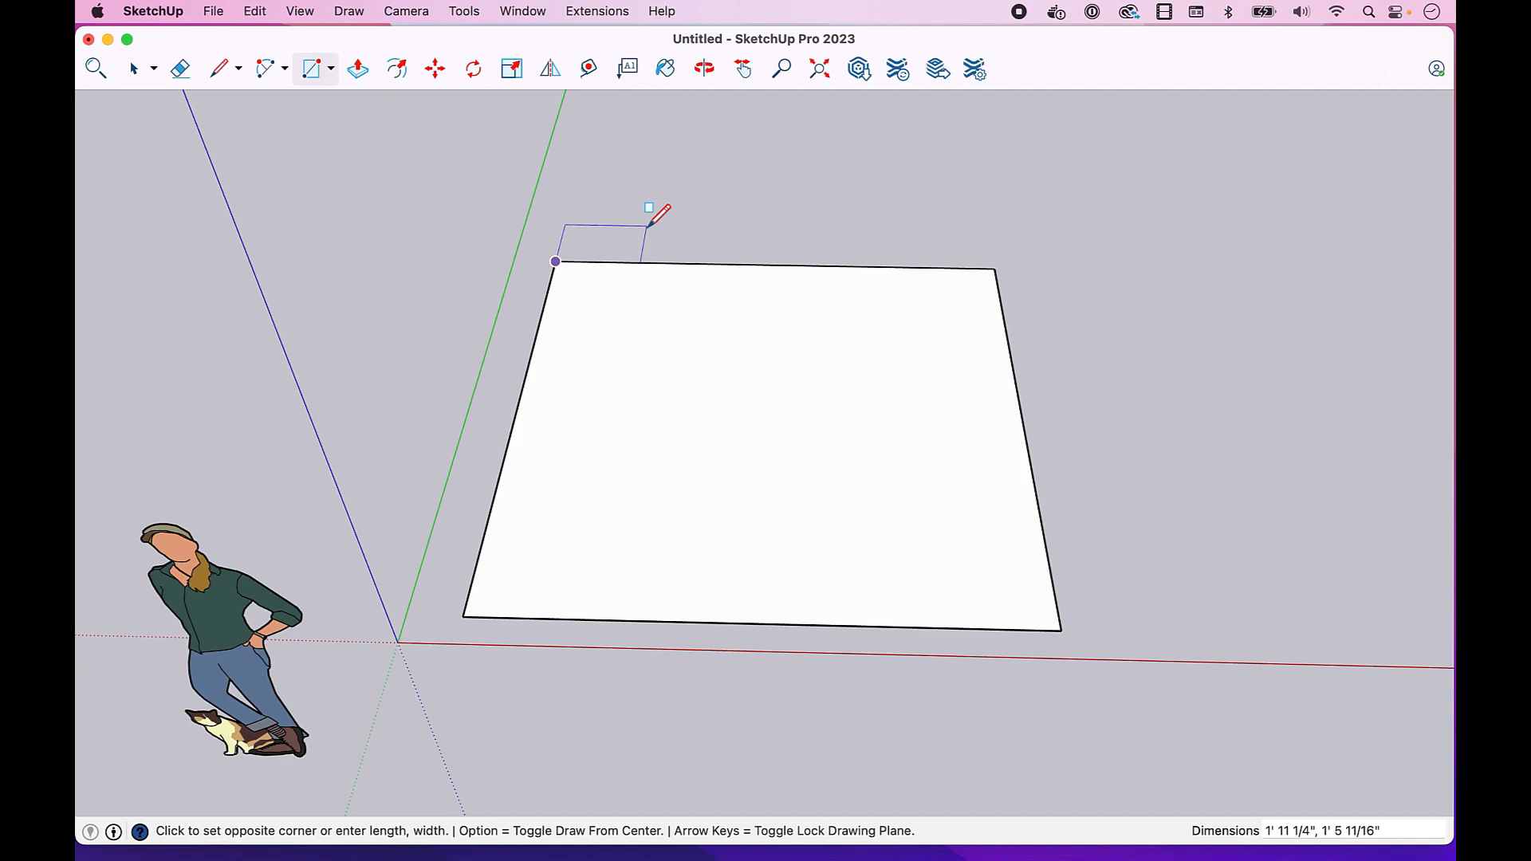
key("Left")
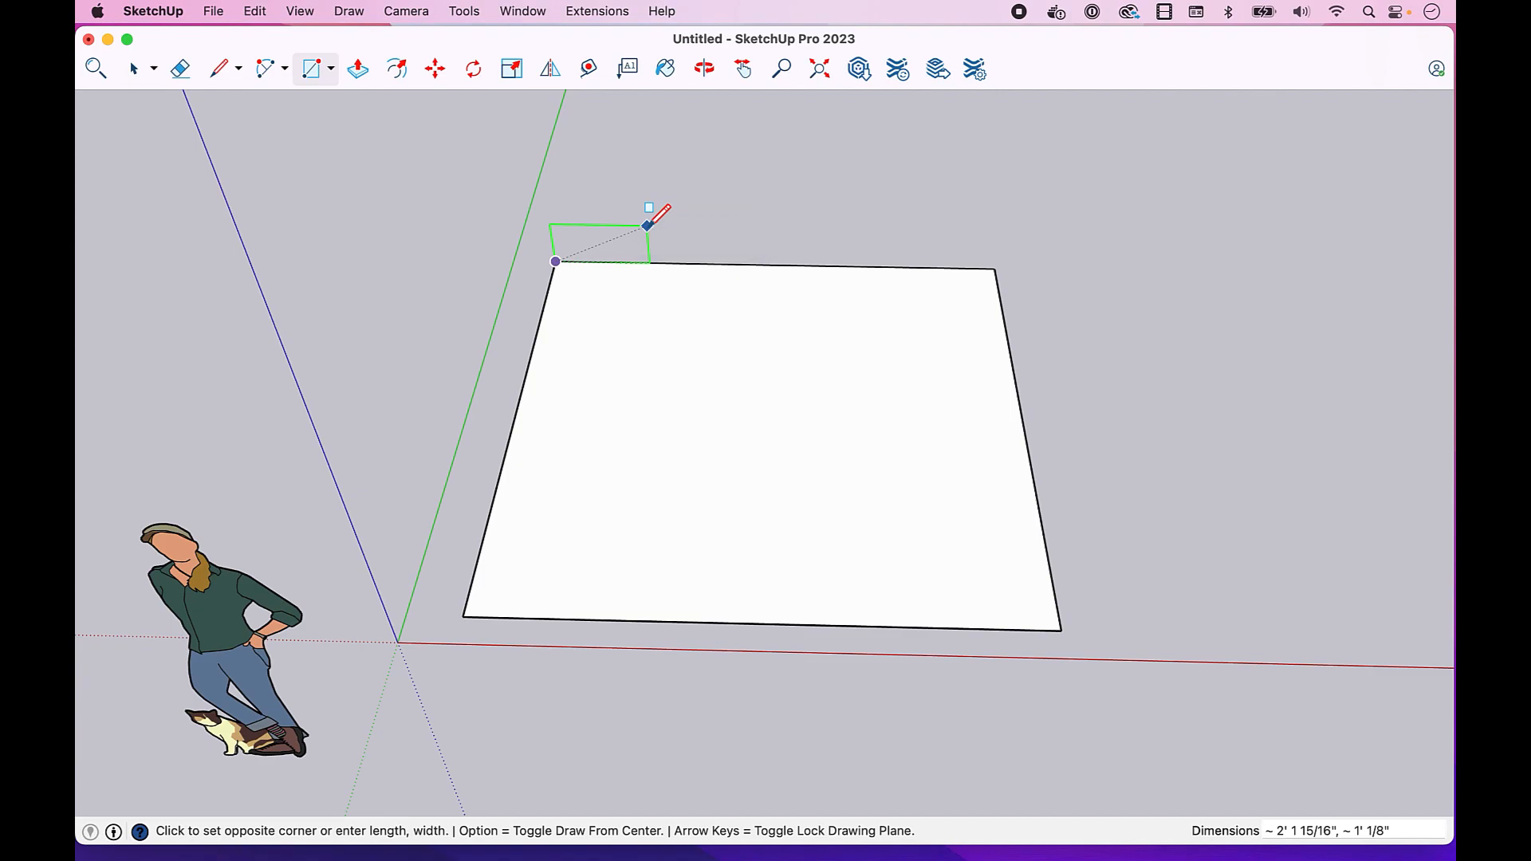
type("3.")
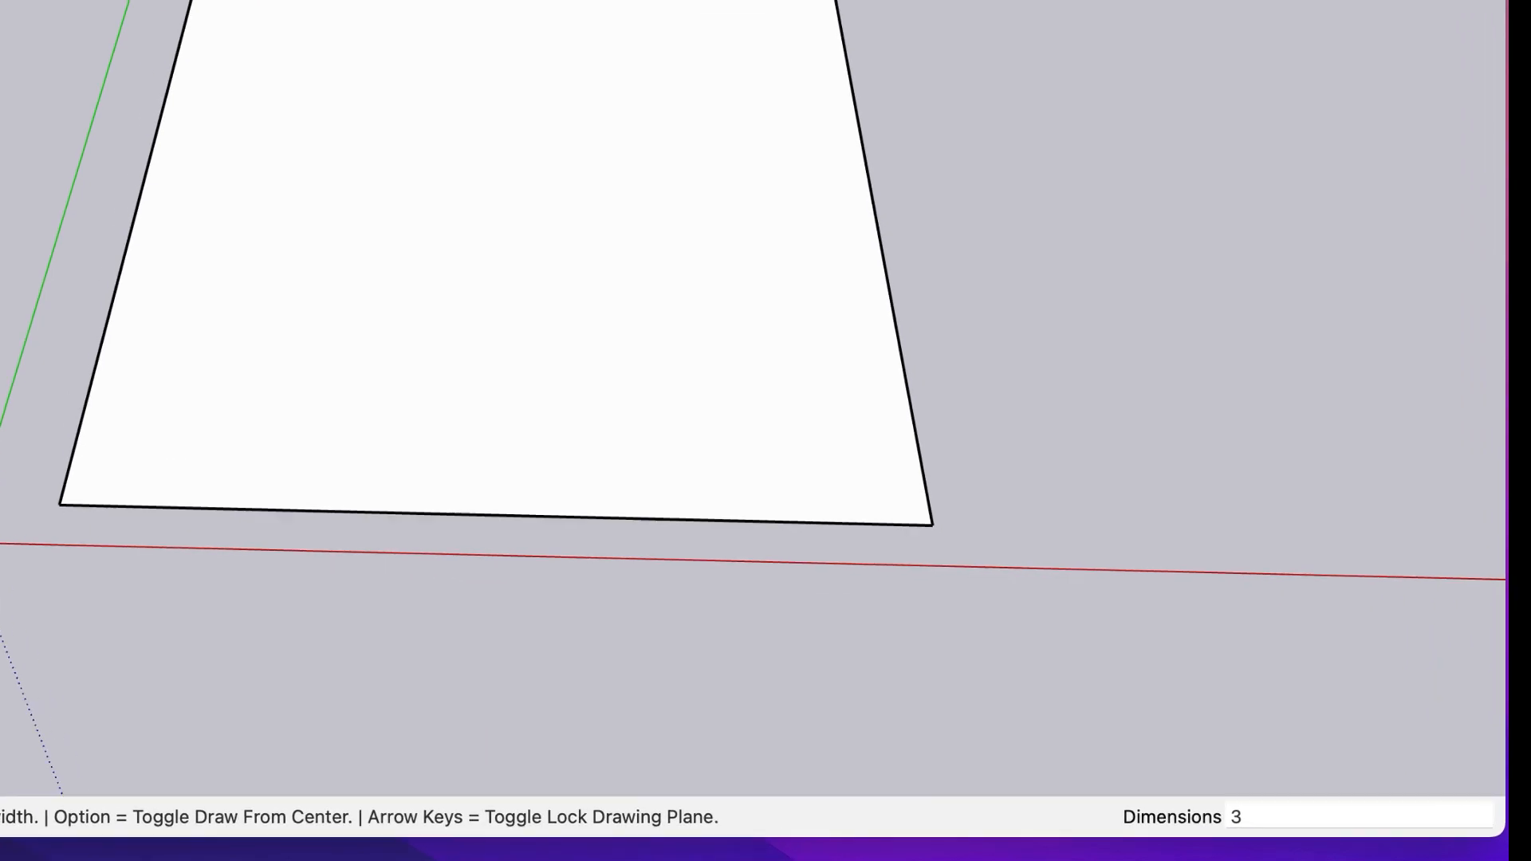
type("5")
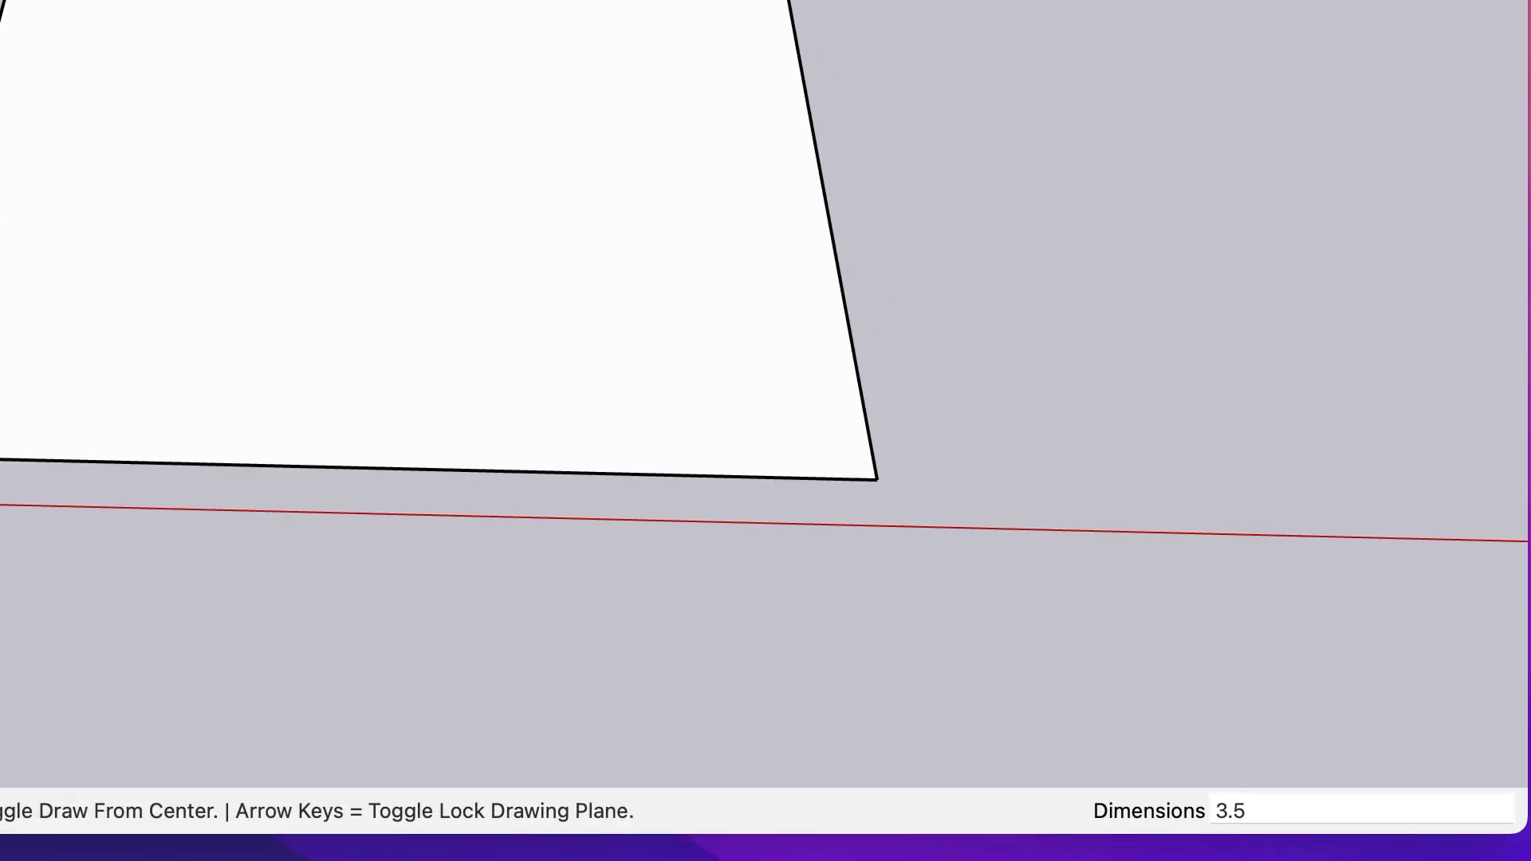
type(",1.5")
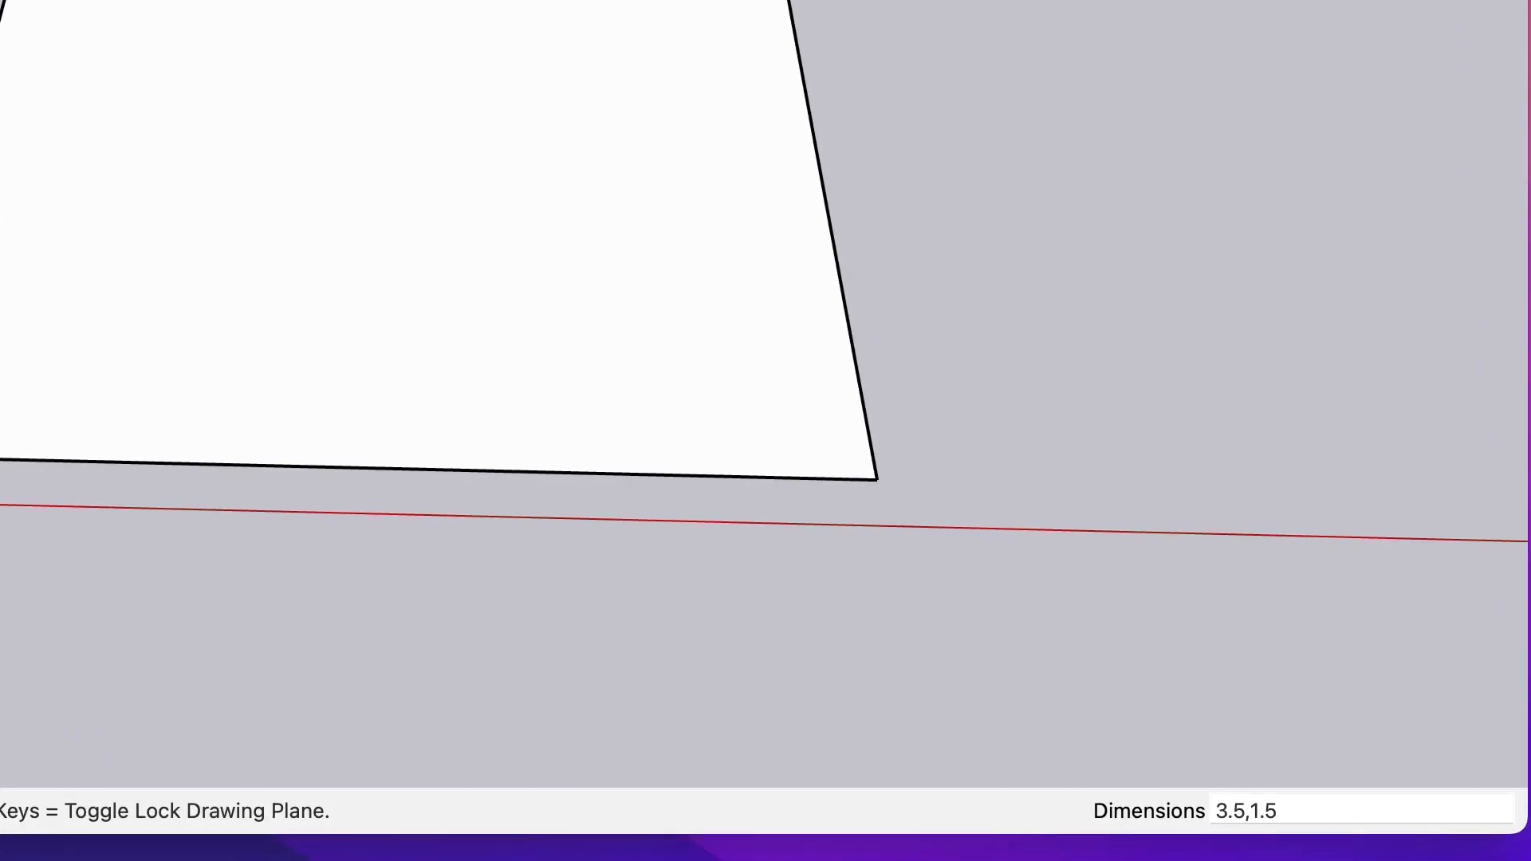
key("Return")
scroll(432, 133, "up", 3)
key("space")
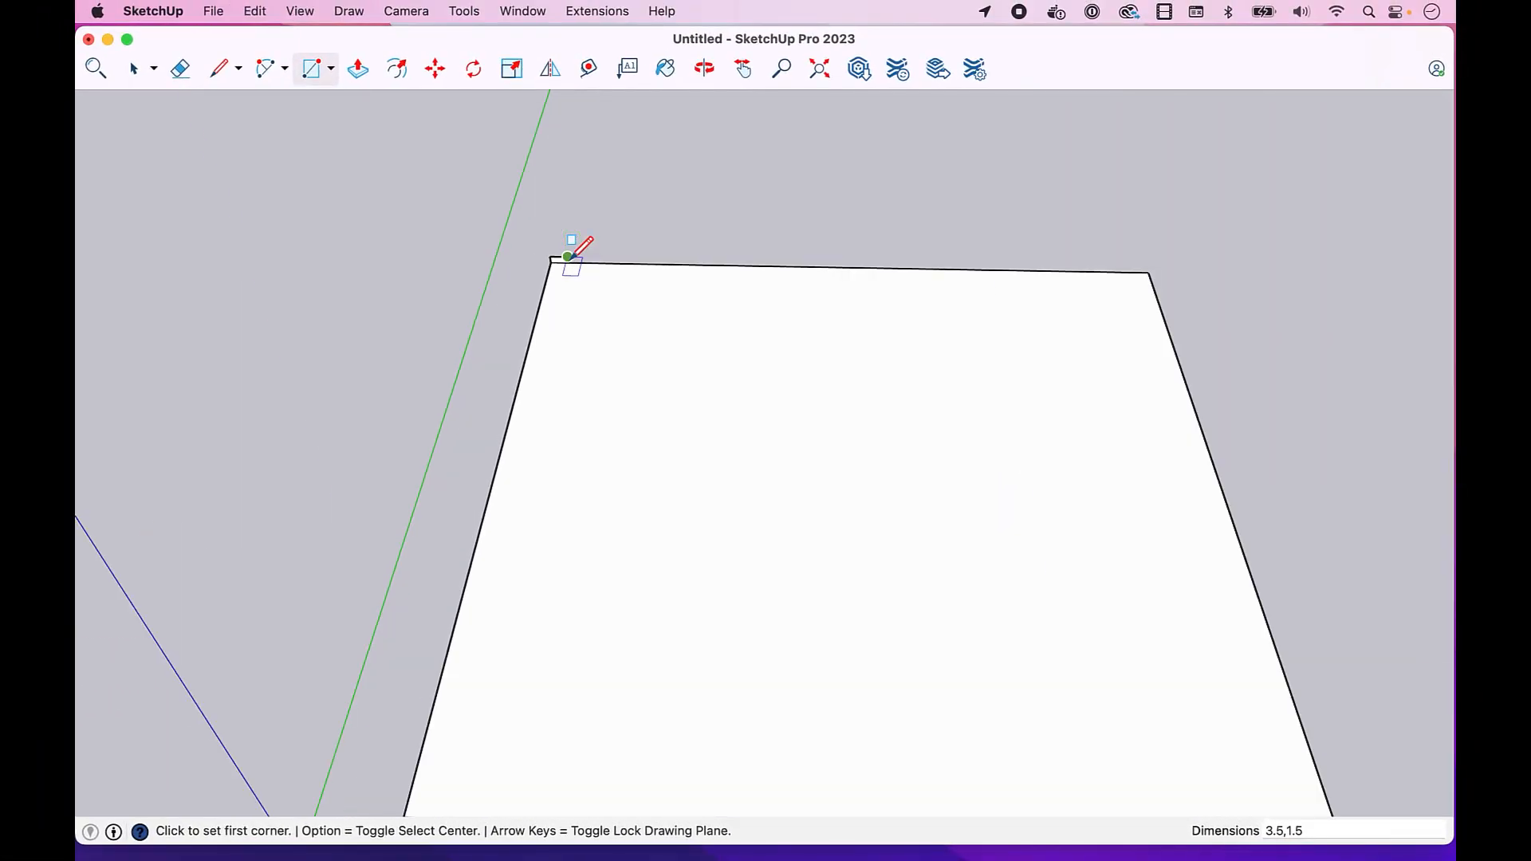
Step: Make the small profile rectangle a group and open it for editing
left_click(547, 264)
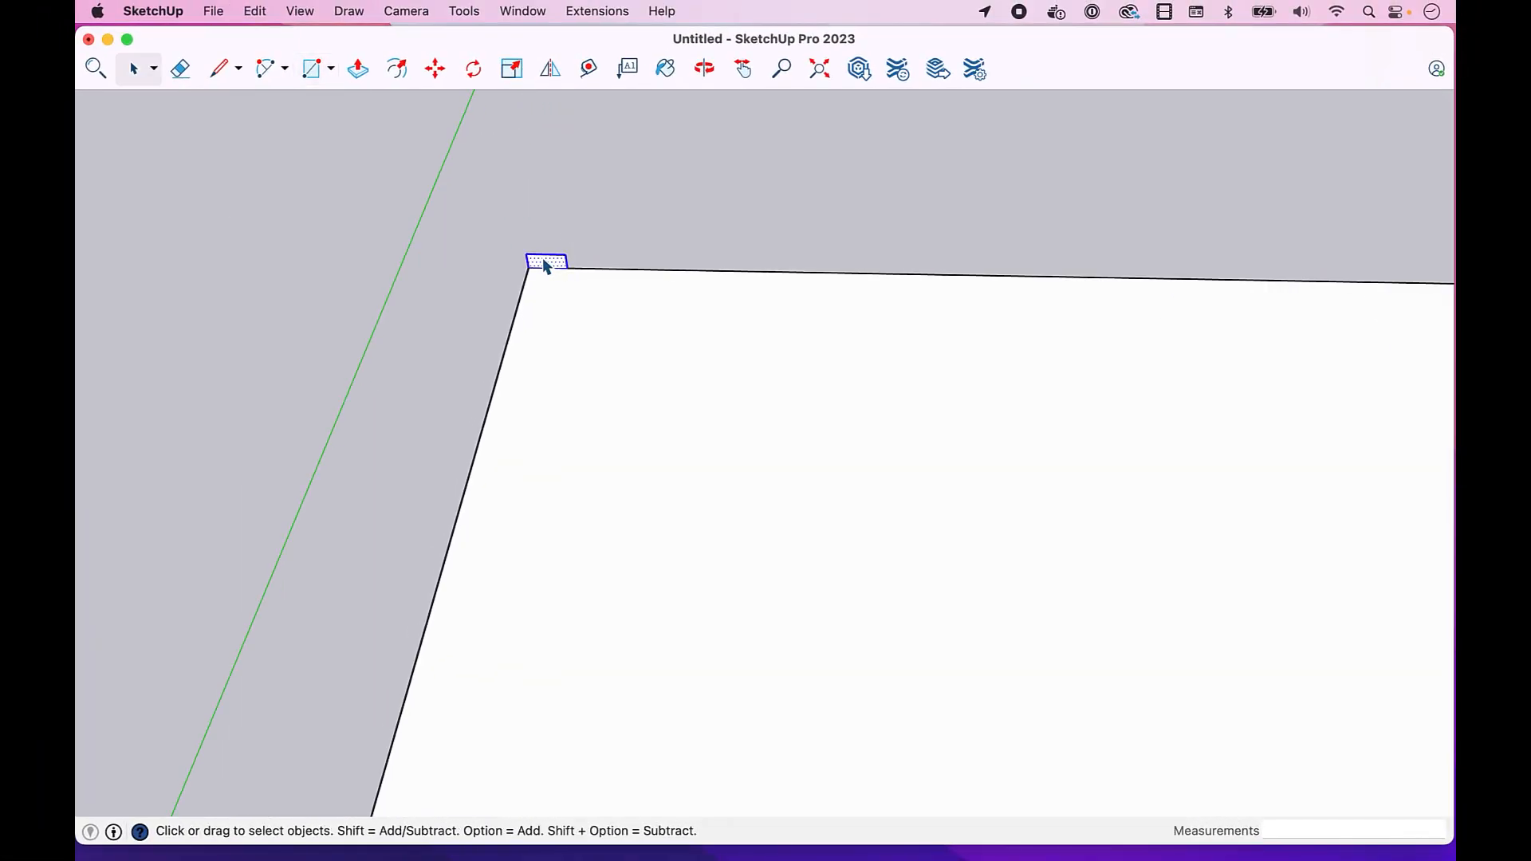
right_click(547, 264)
left_click(630, 428)
scroll(664, 233, "down", 3)
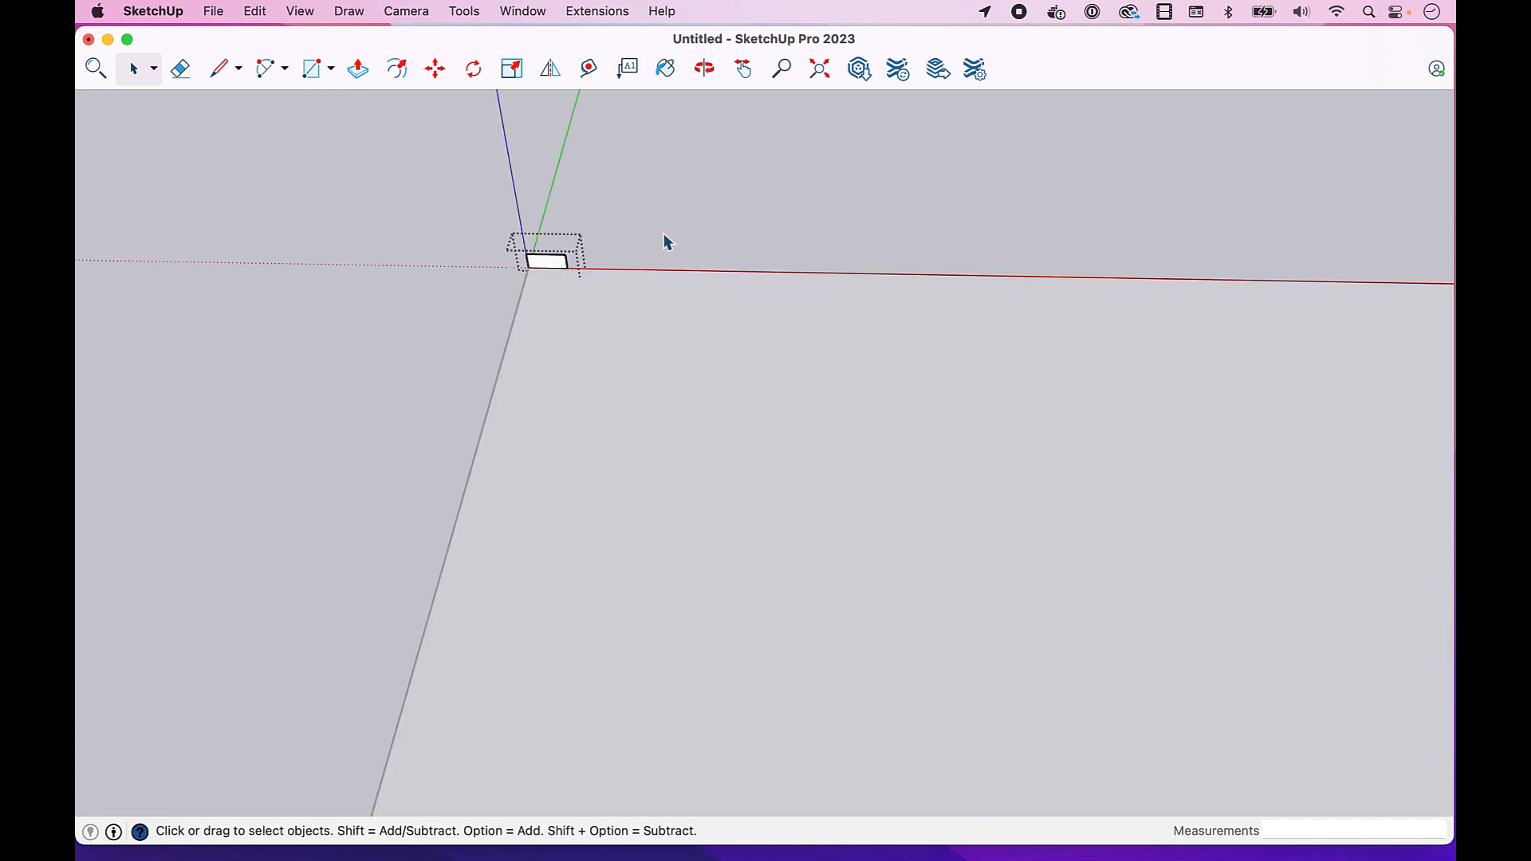
Step: Inside the profile's group, draw a rectangle covering the floor panel from its rear-left corner to its front-right corner
key("r")
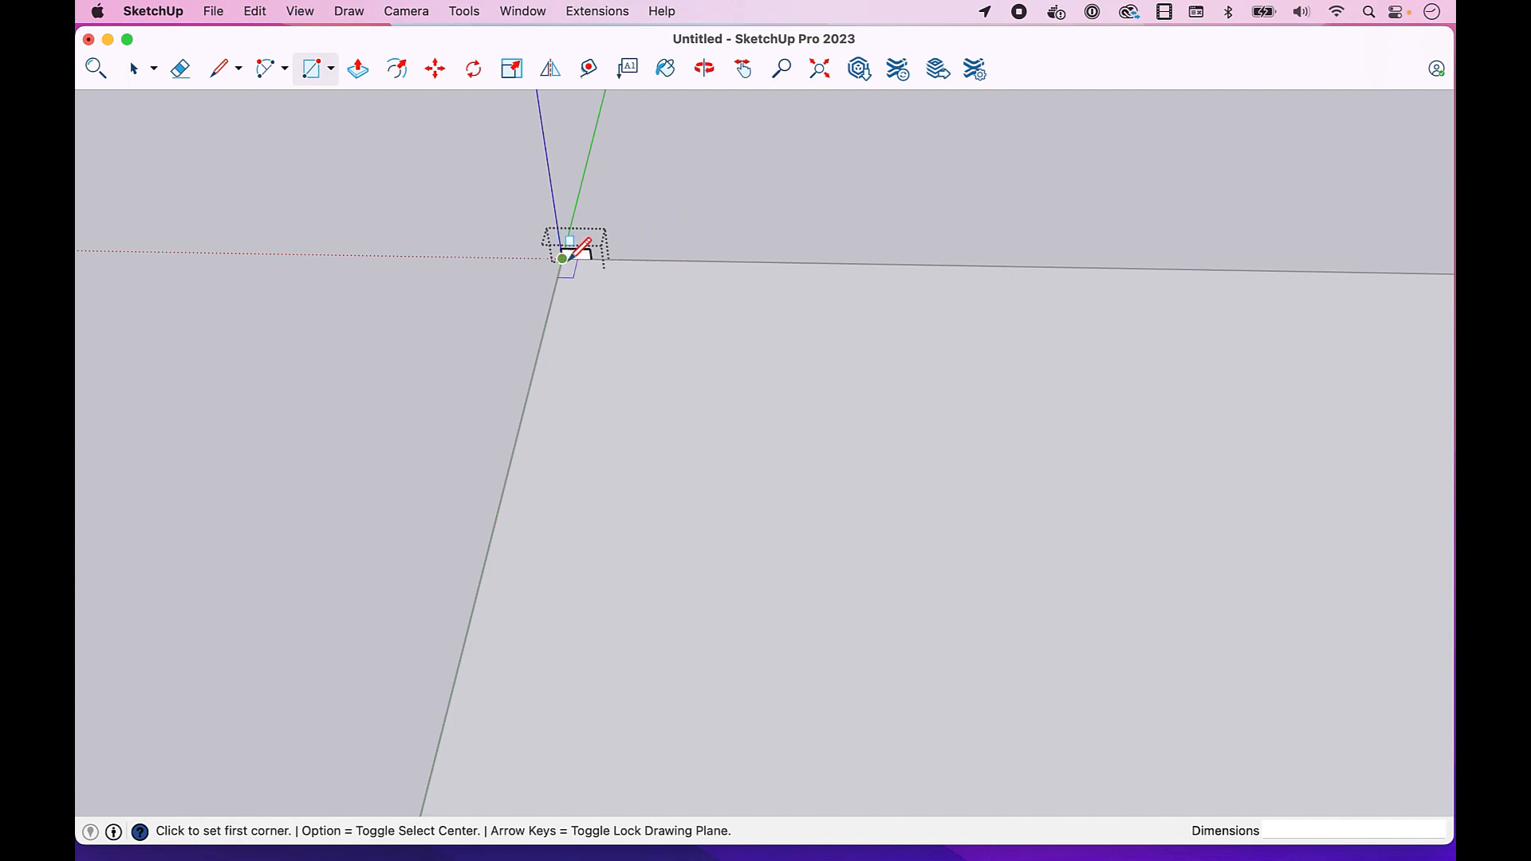
left_click(562, 258)
scroll(653, 311, "down", 3)
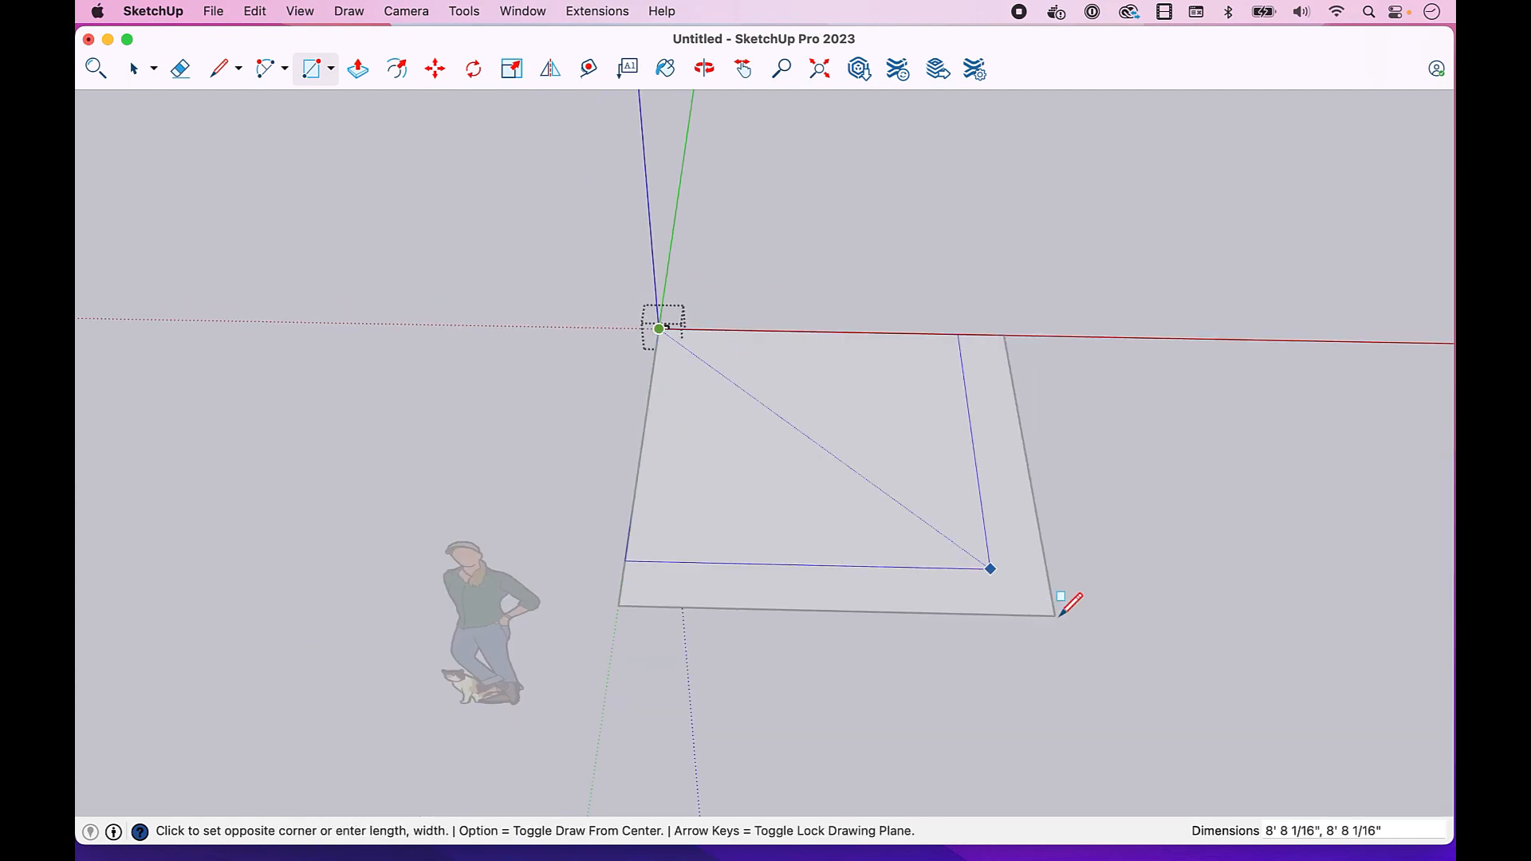
left_click(1060, 615)
key("space")
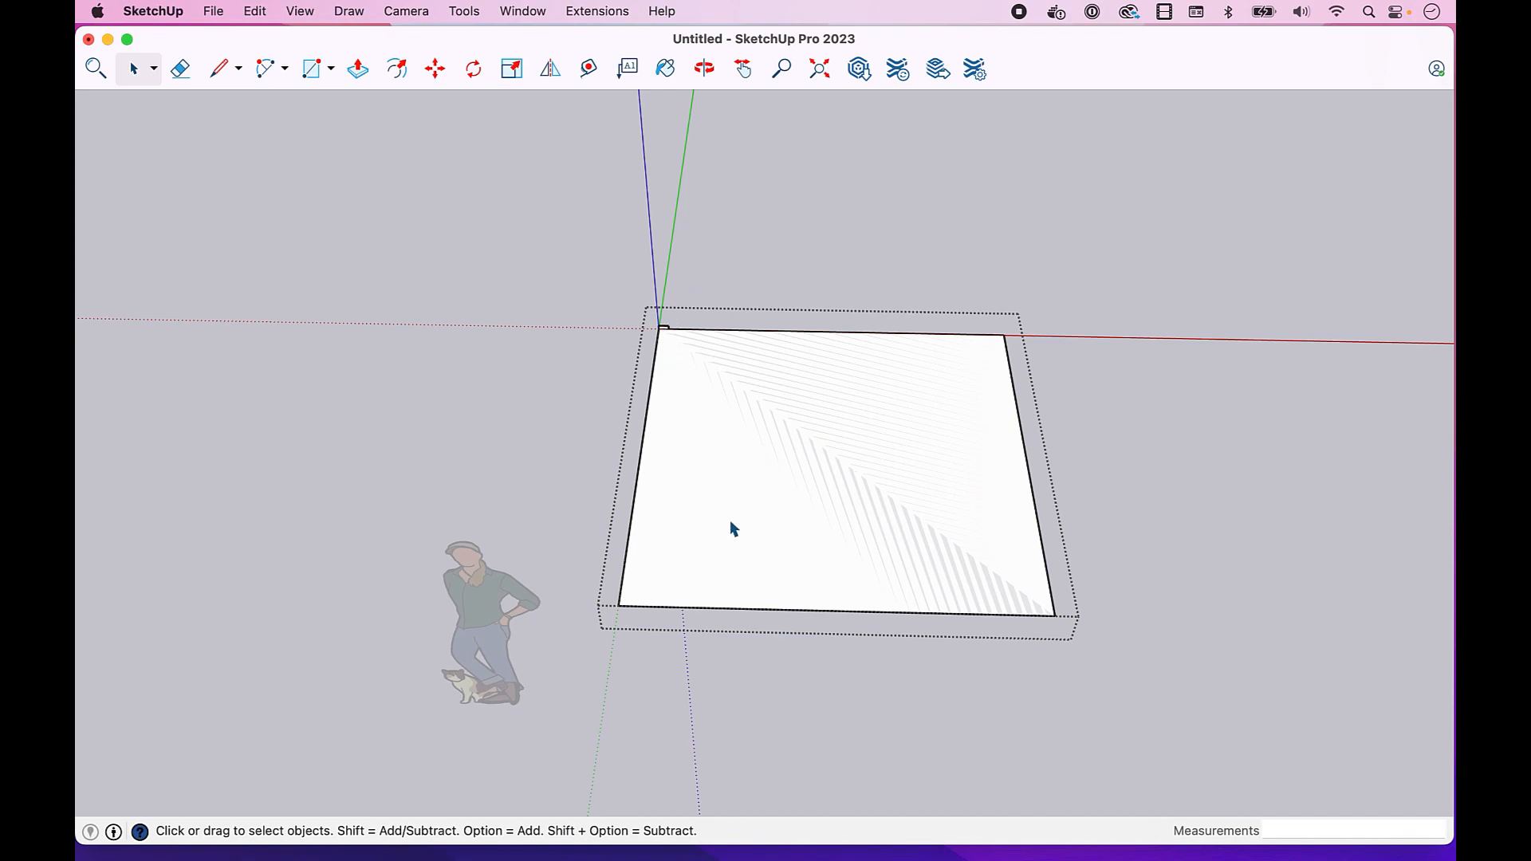
Step: Use Follow Me to sweep the profile along the floor rectangle's four edges, with its face excluded from the path, and leave the group
double_click(837, 452)
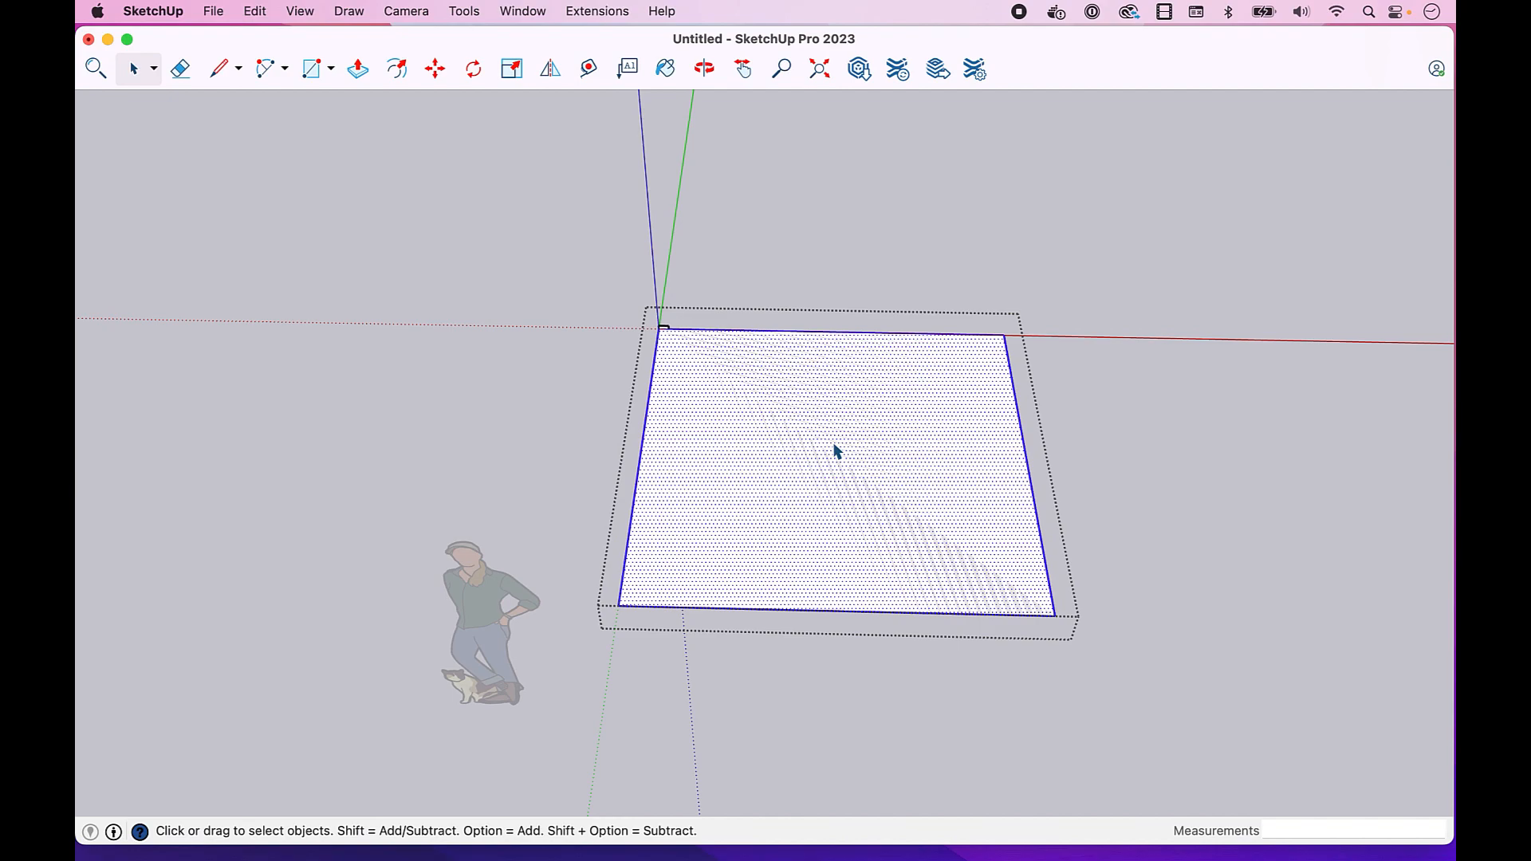
left_click(835, 450, "shift")
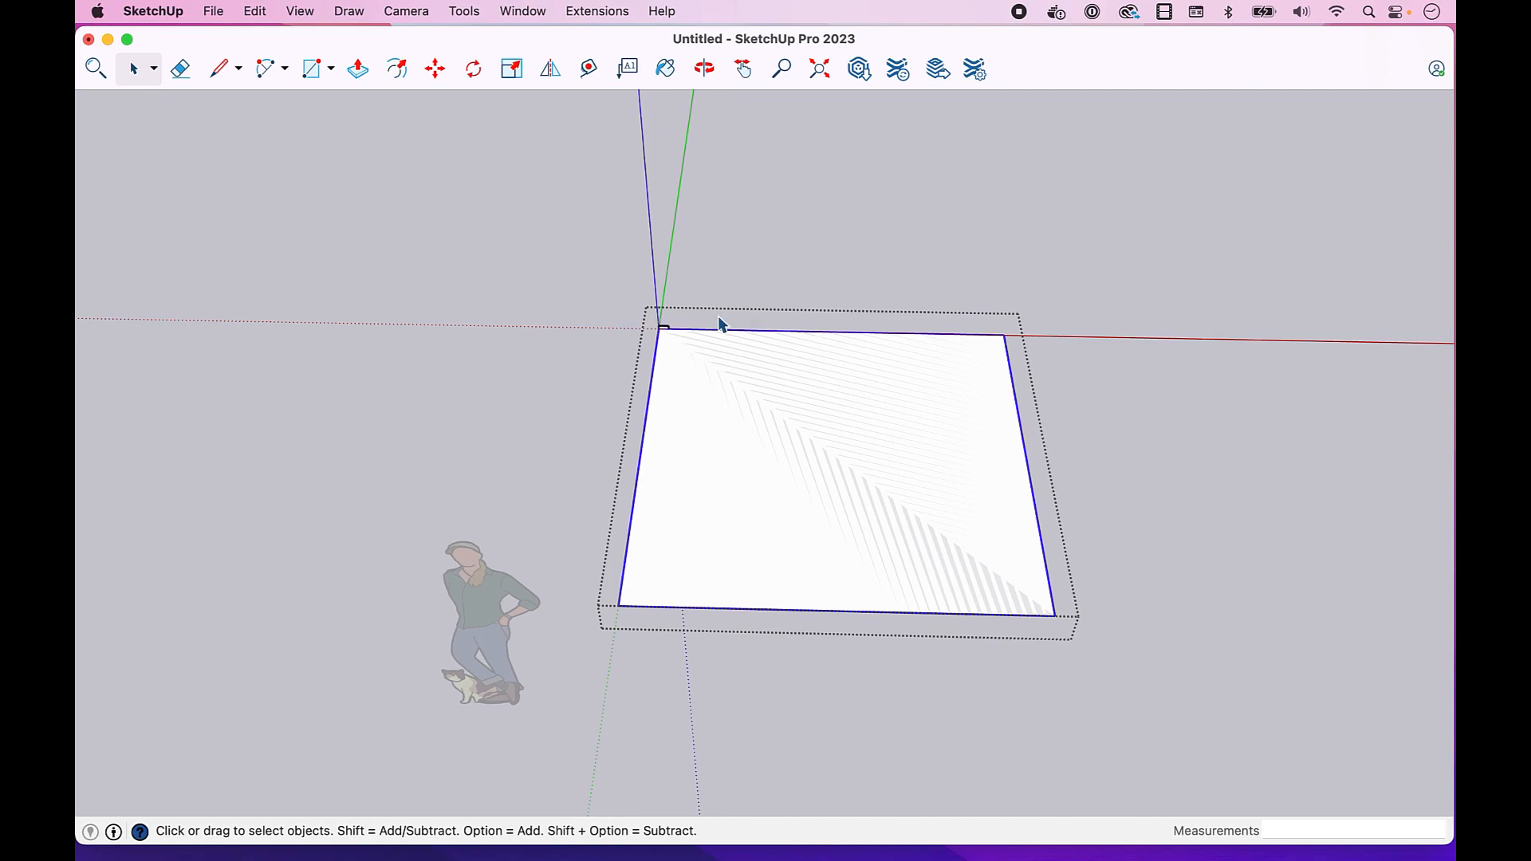
scroll(682, 328, "up", 6)
scroll(689, 330, "up", 3)
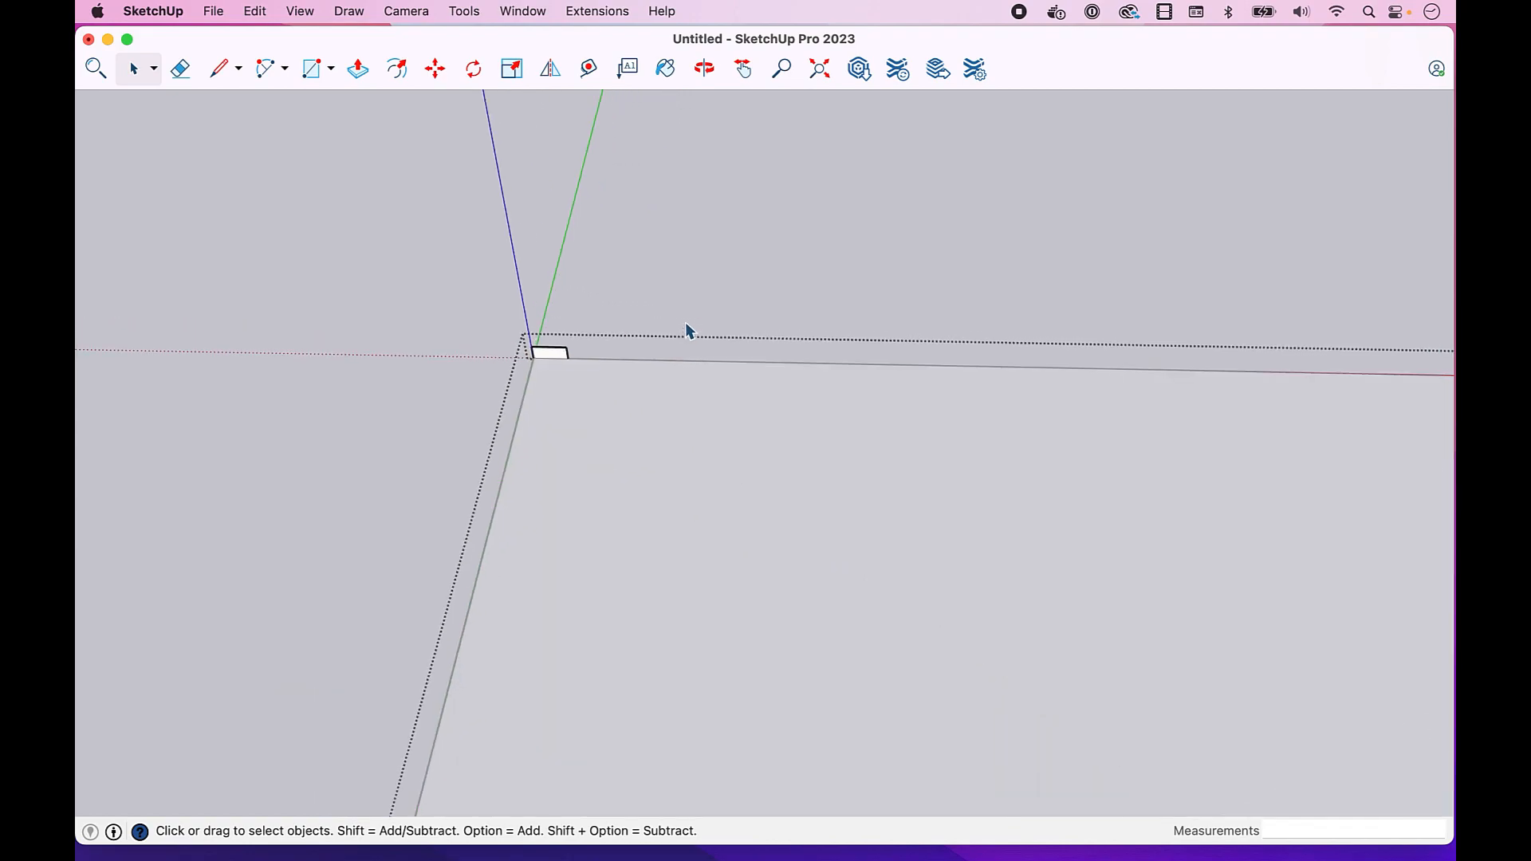
left_click(464, 11)
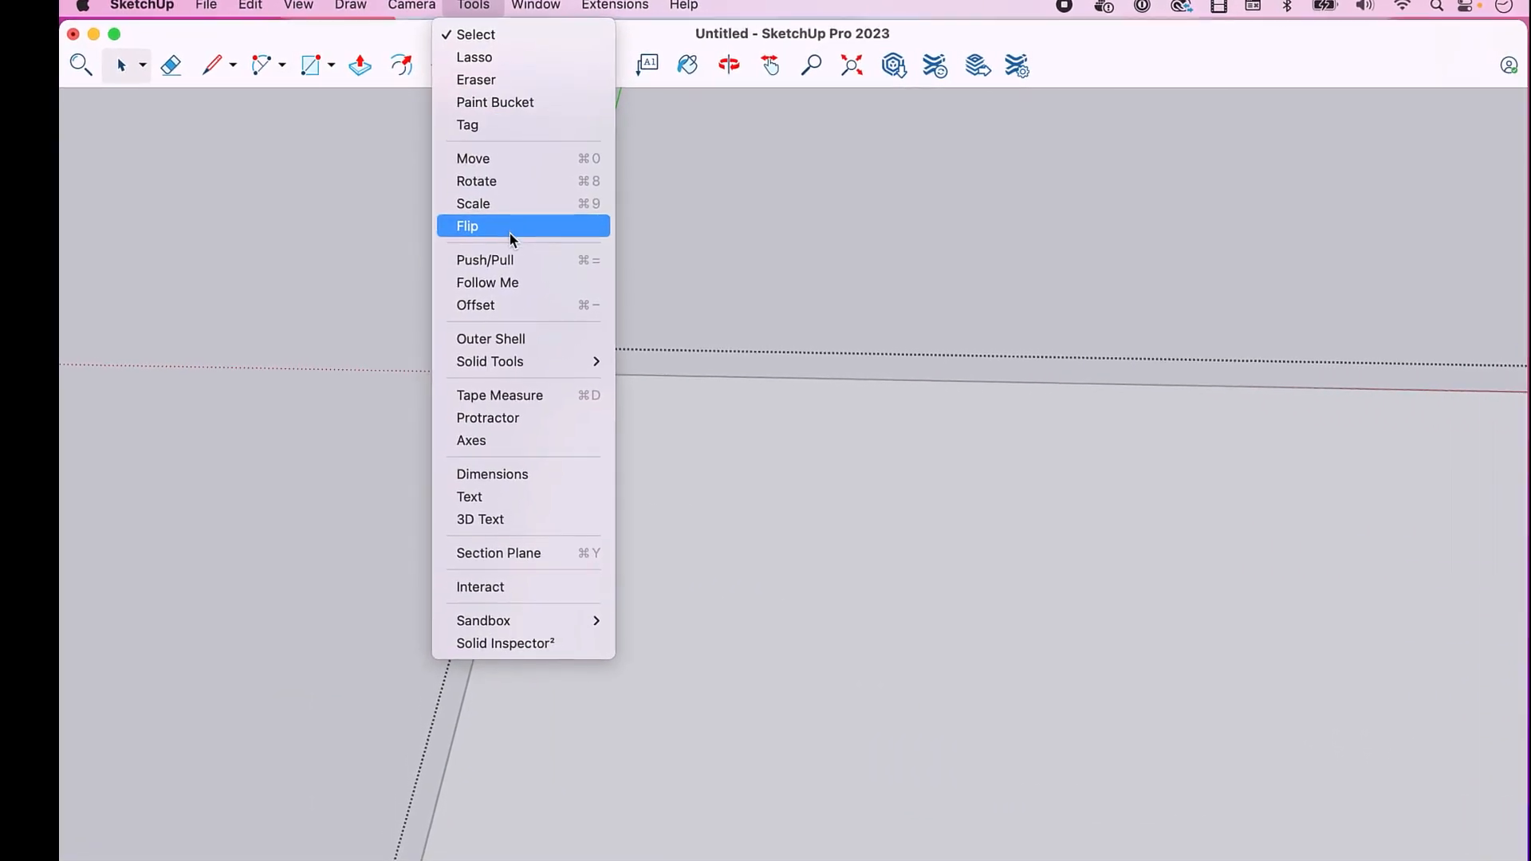
left_click(511, 290)
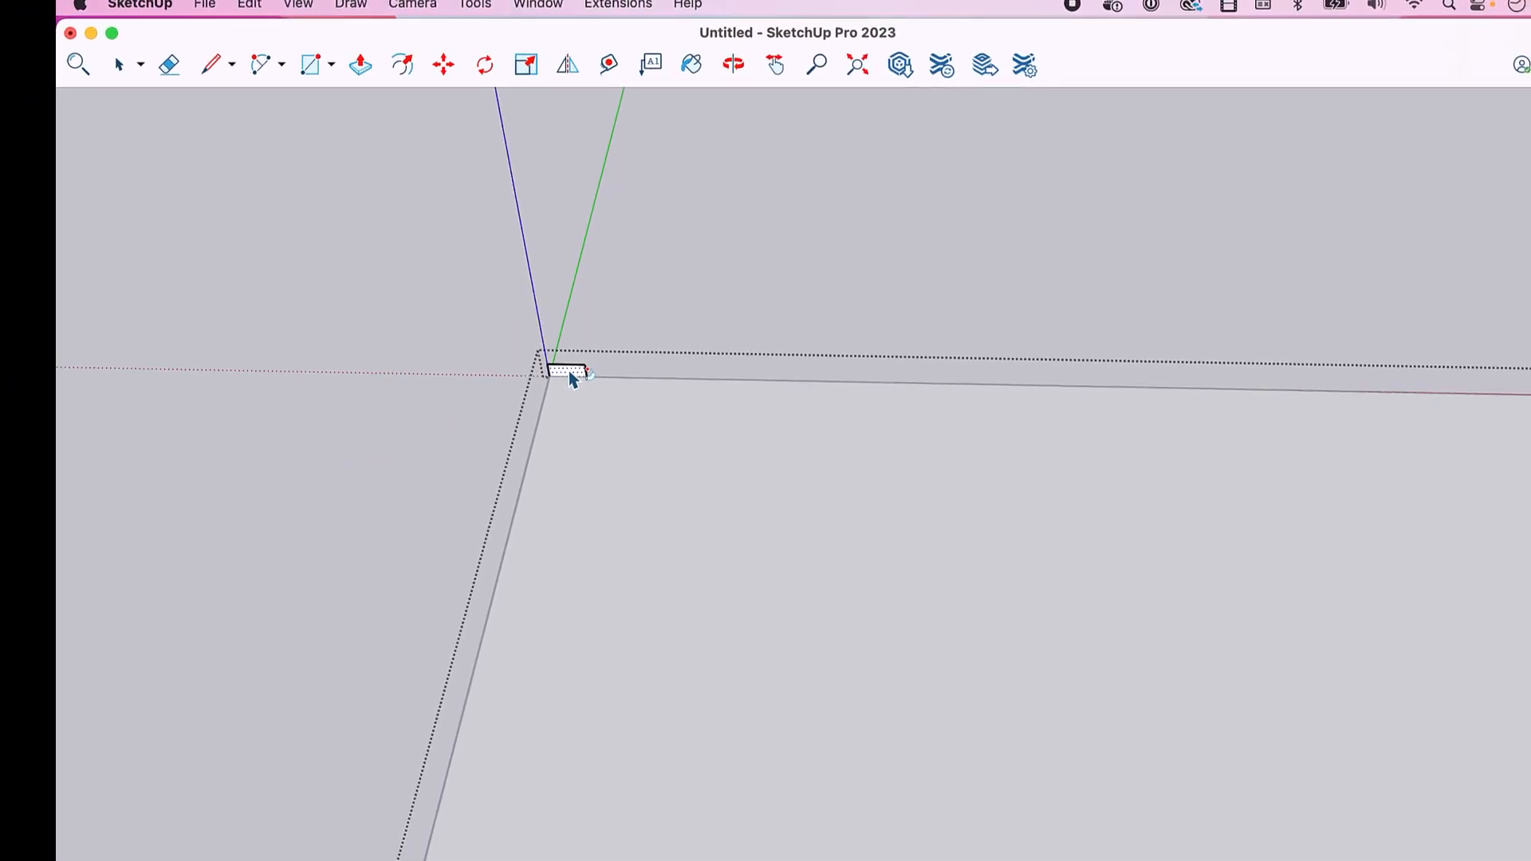
left_click(571, 373)
left_click(580, 372)
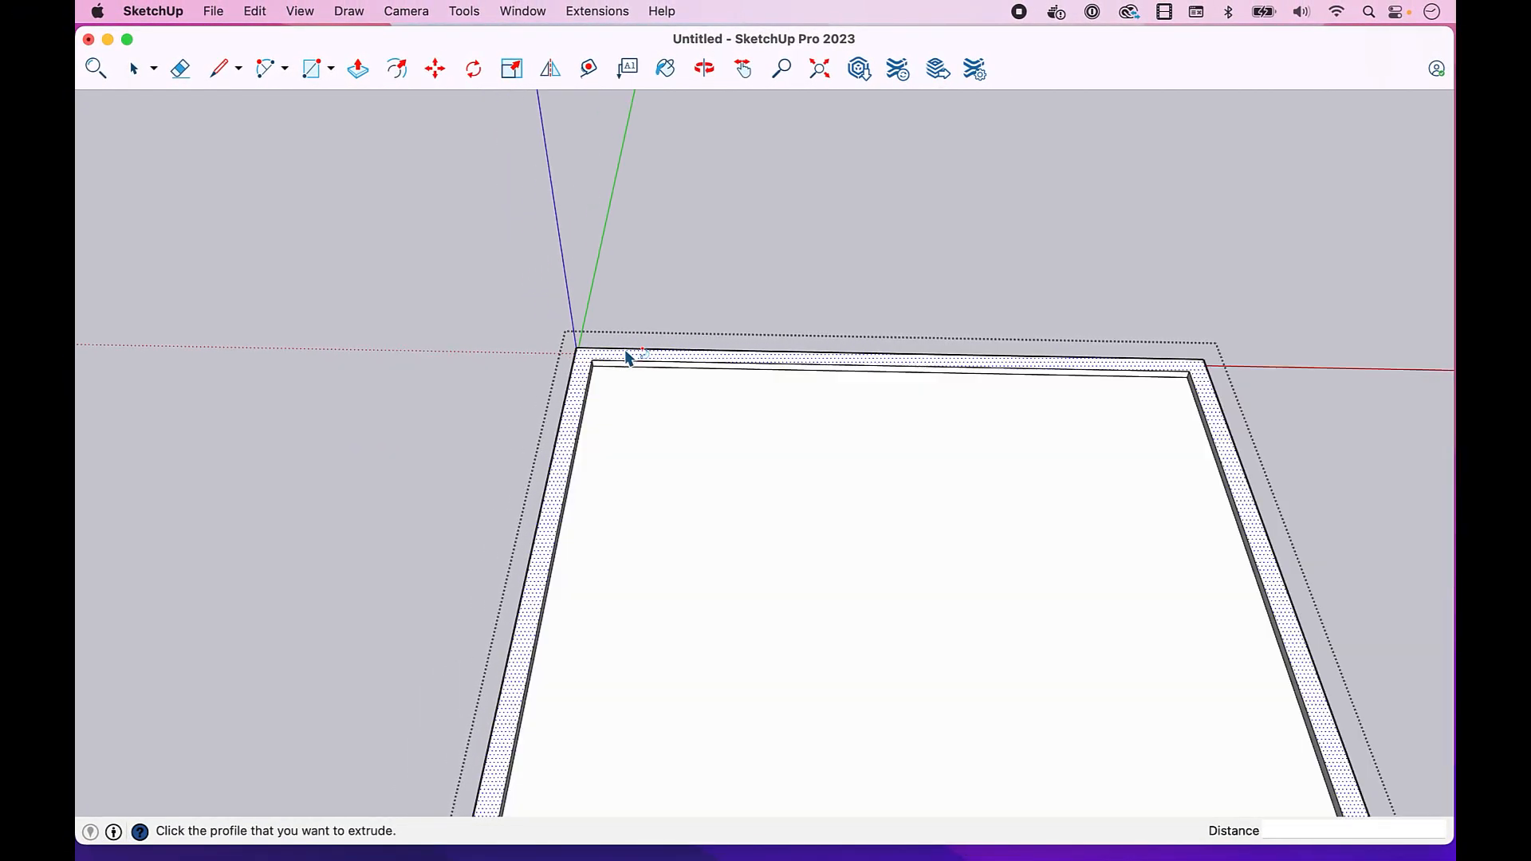
scroll(628, 357, "down", 3)
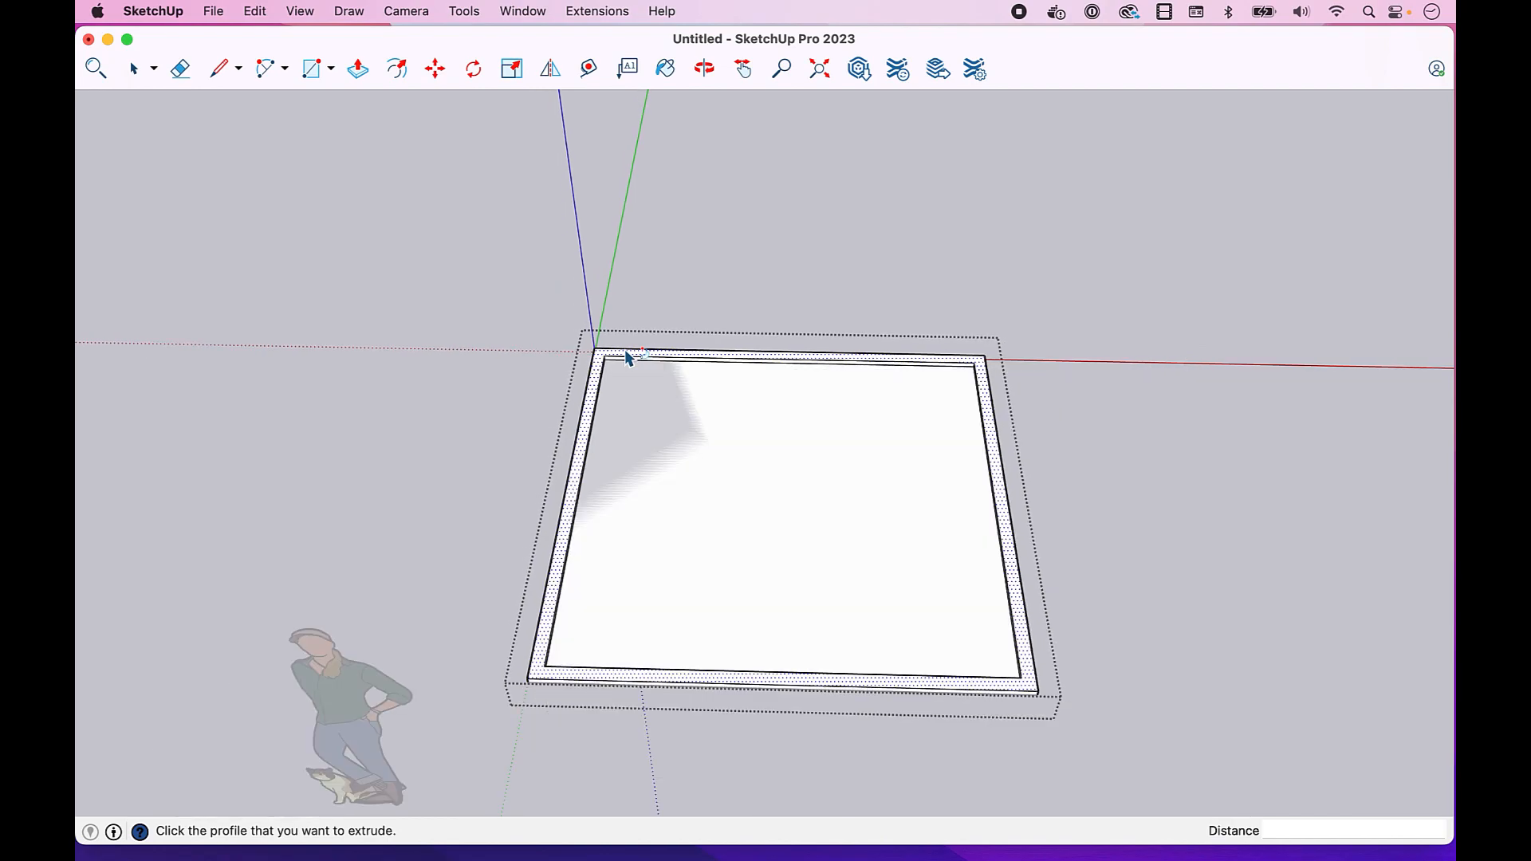
key("space")
left_click(725, 255)
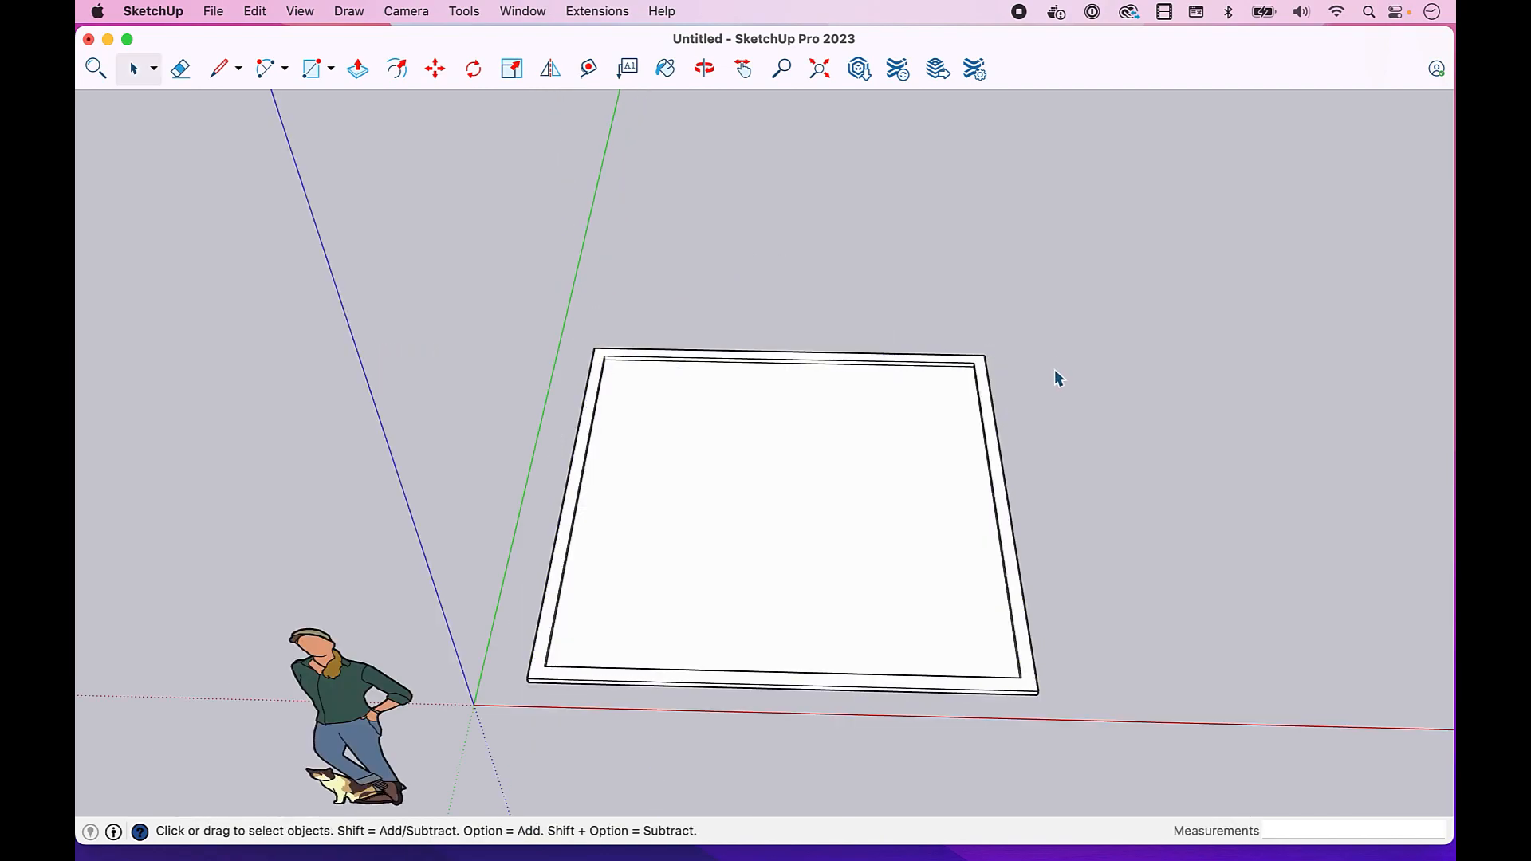
Step: Check the frame as a single selectable object and examine it from several viewing angles
left_click(998, 485)
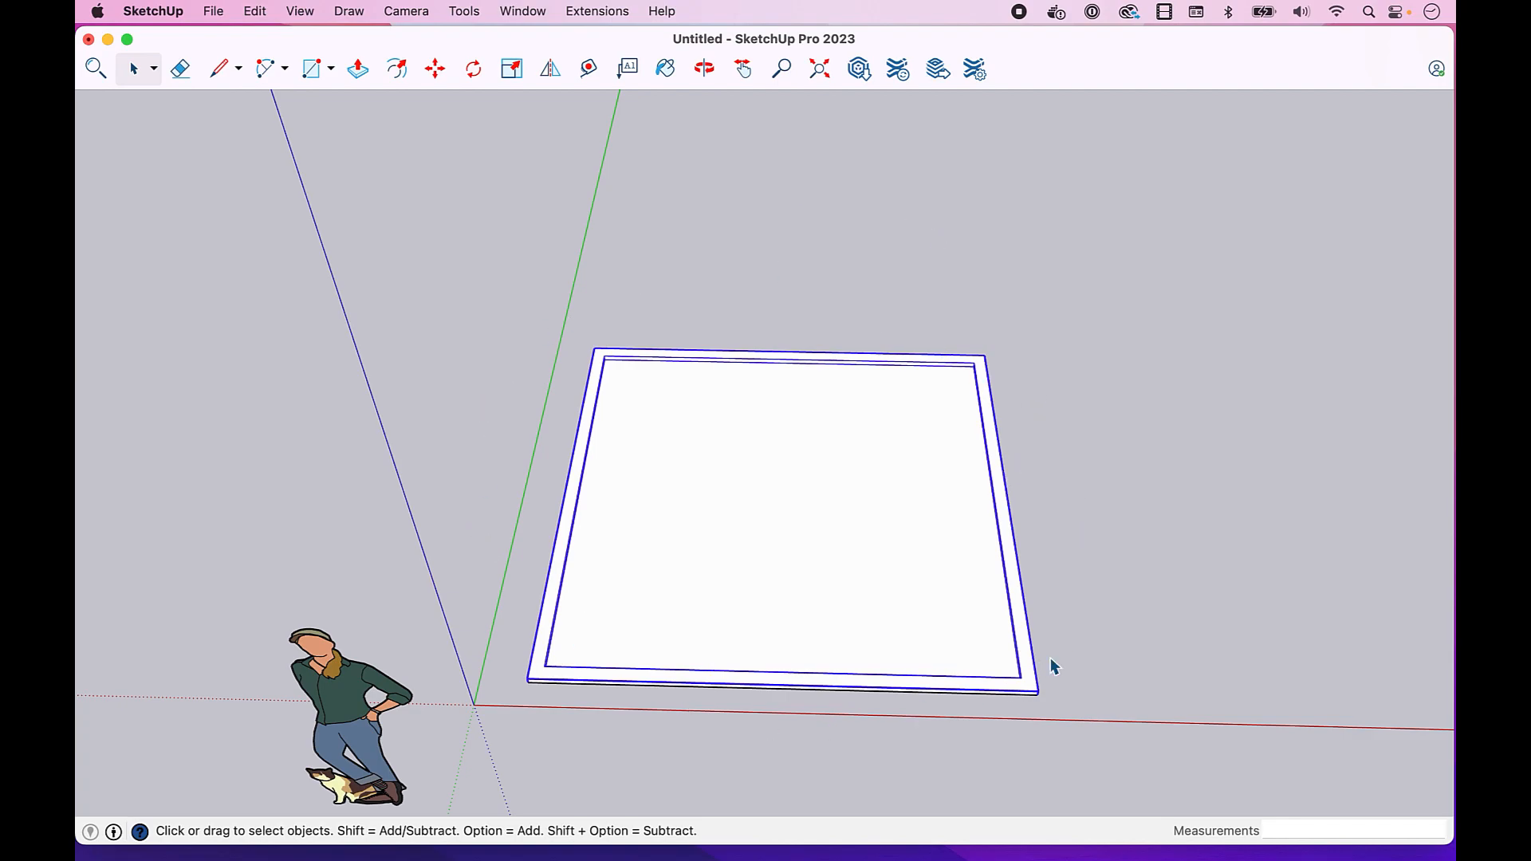
left_click(913, 201)
left_click(704, 69)
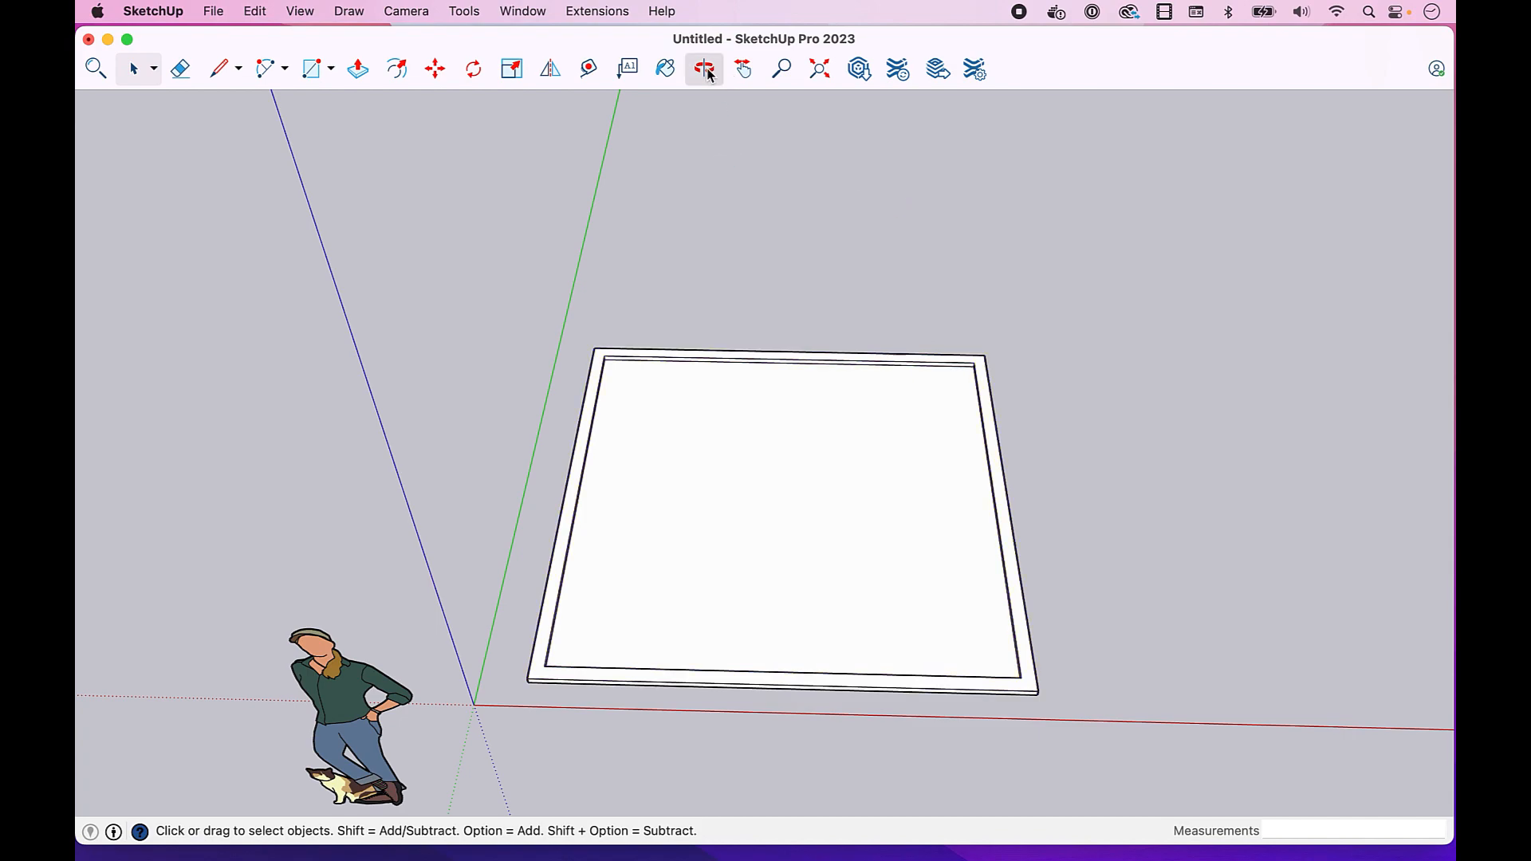
left_click_drag(749, 558, 649, 653)
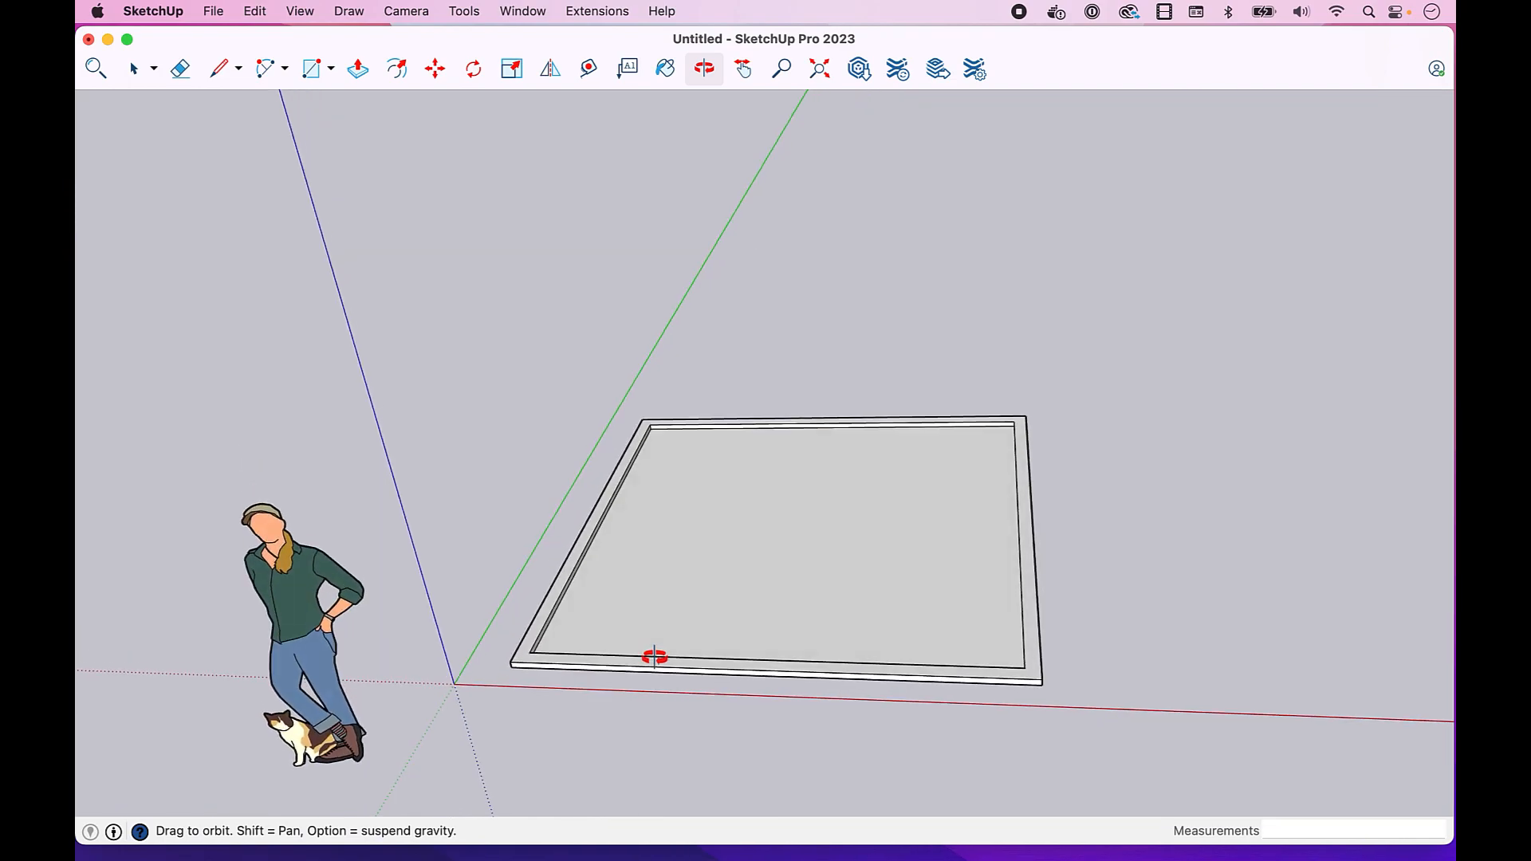
left_click_drag(936, 567, 983, 637)
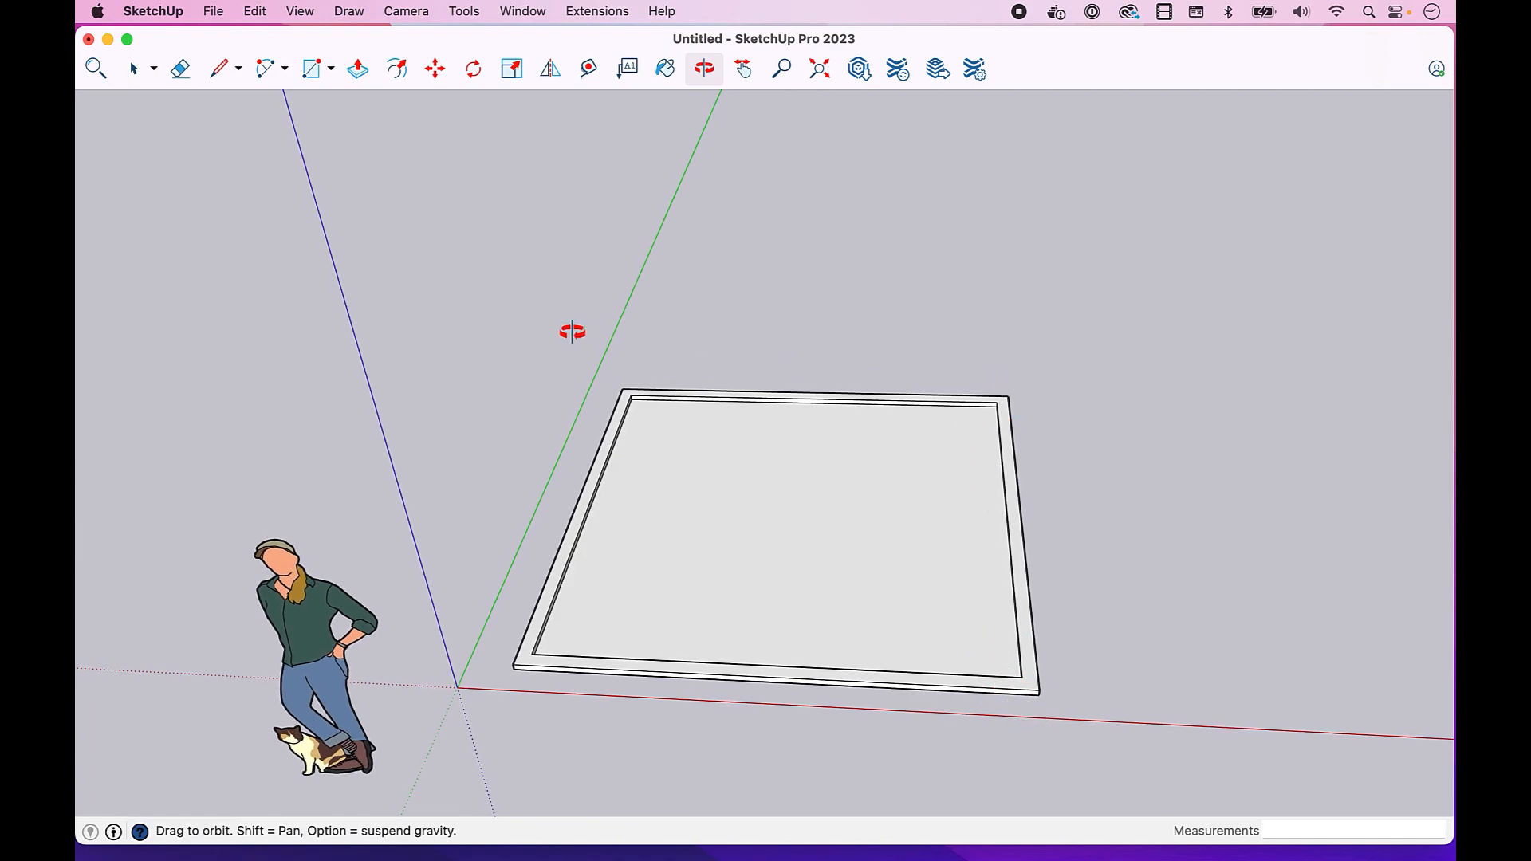
left_click(742, 69)
left_click_drag(767, 303, 773, 236)
left_click(704, 69)
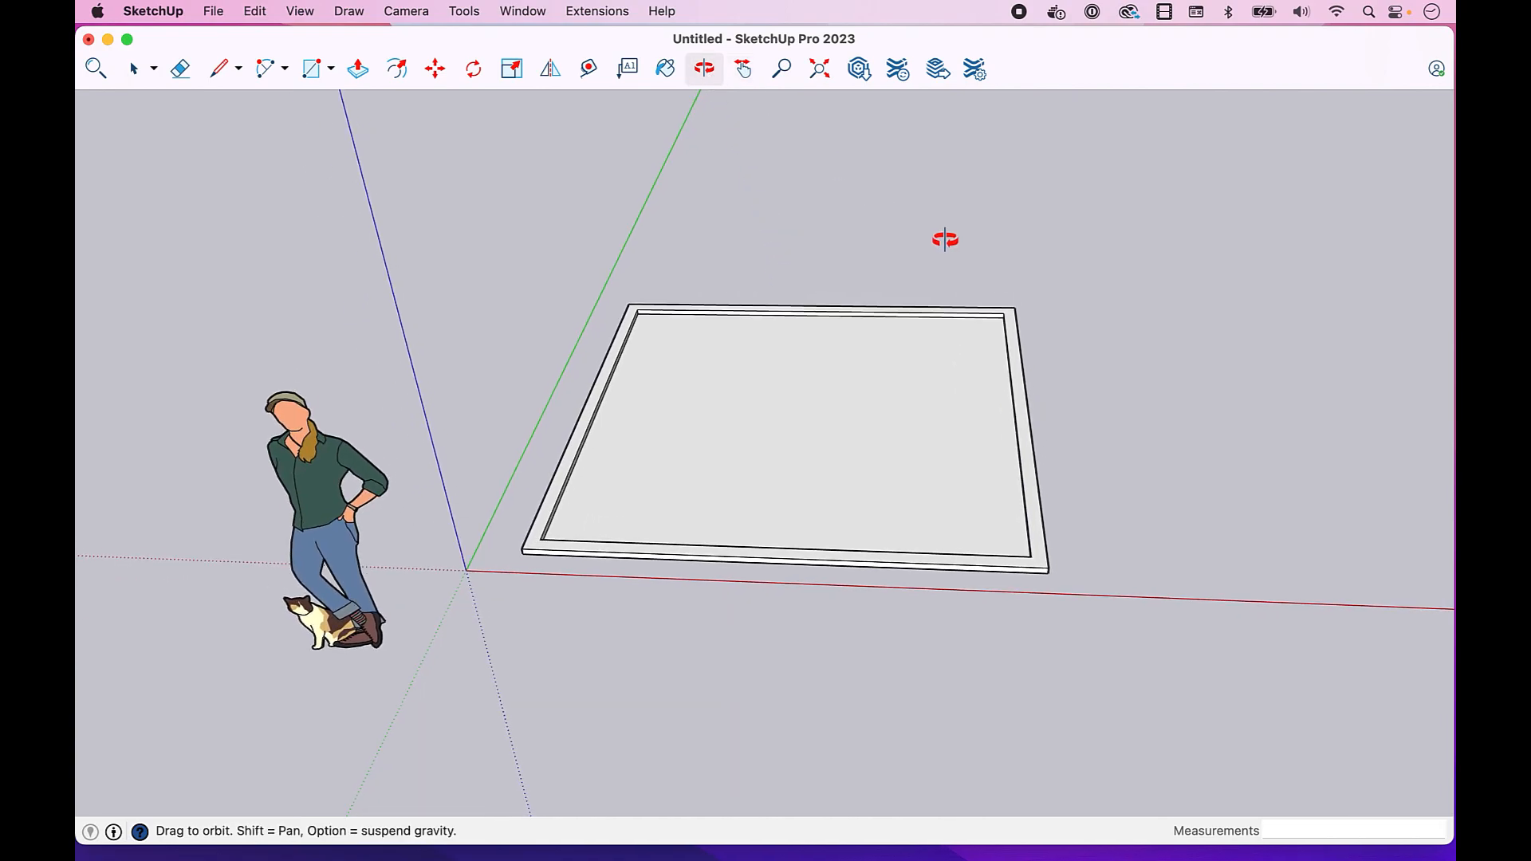
left_click_drag(953, 250, 656, 353)
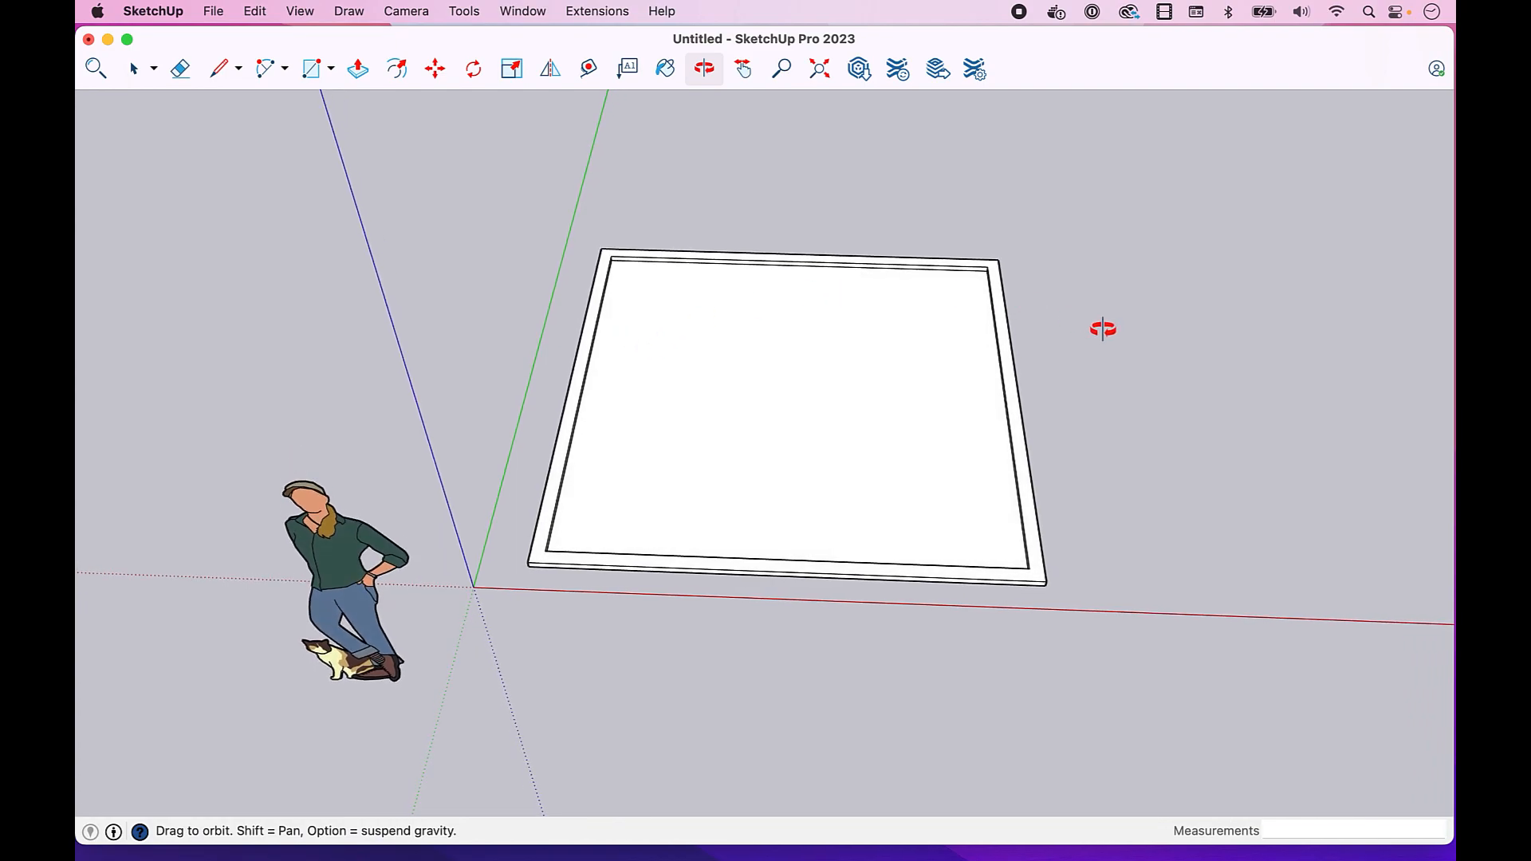
key("space")
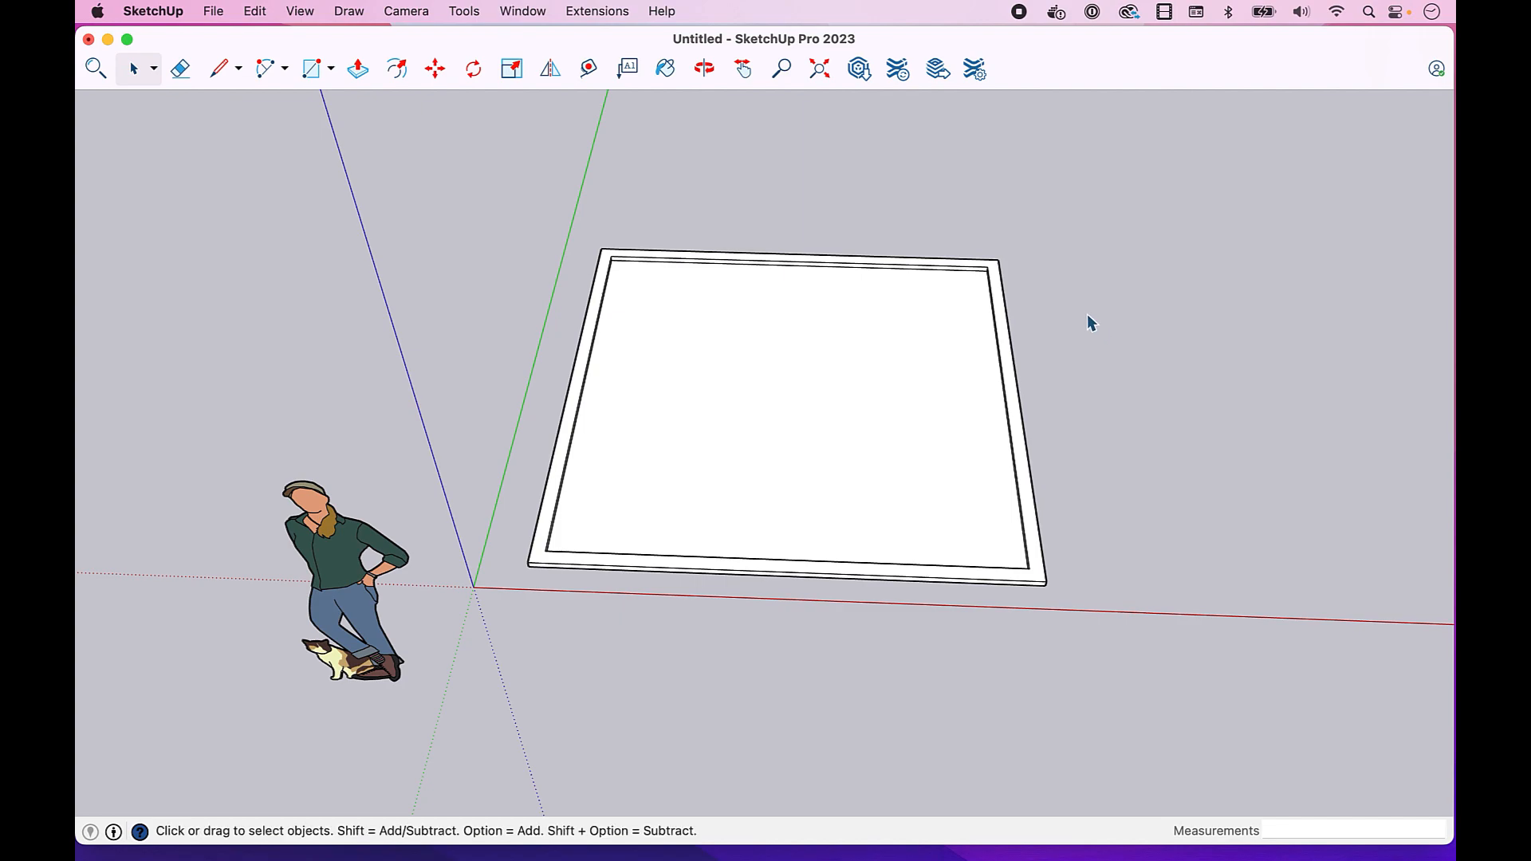
Step: Undo the swept frame together with its profile and path rectangles, back to the plain floor panel
key("super+z")
key("super+z")
key("super+z")
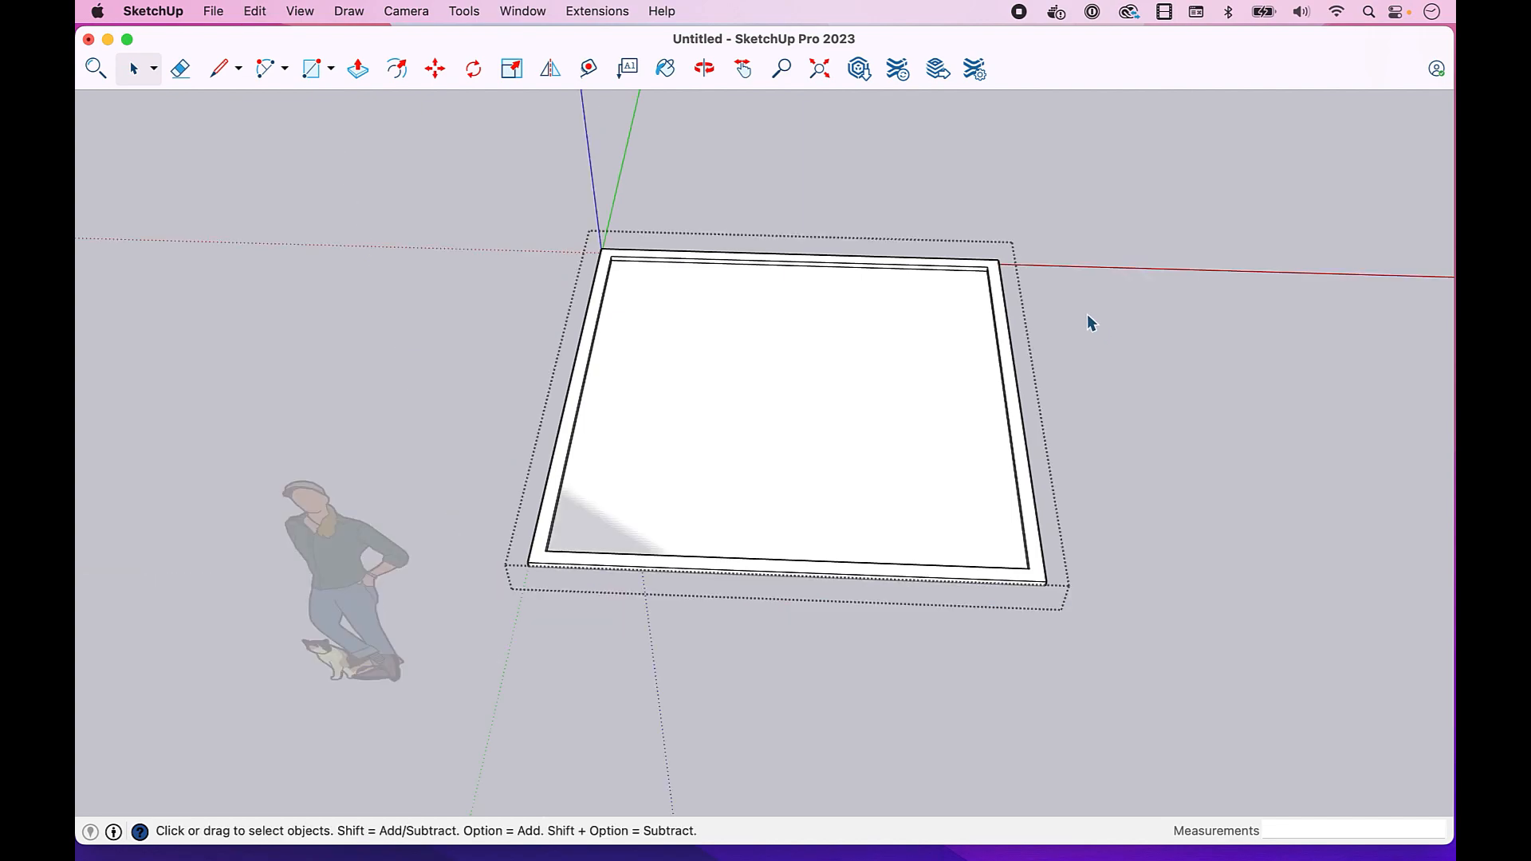
key("super+z")
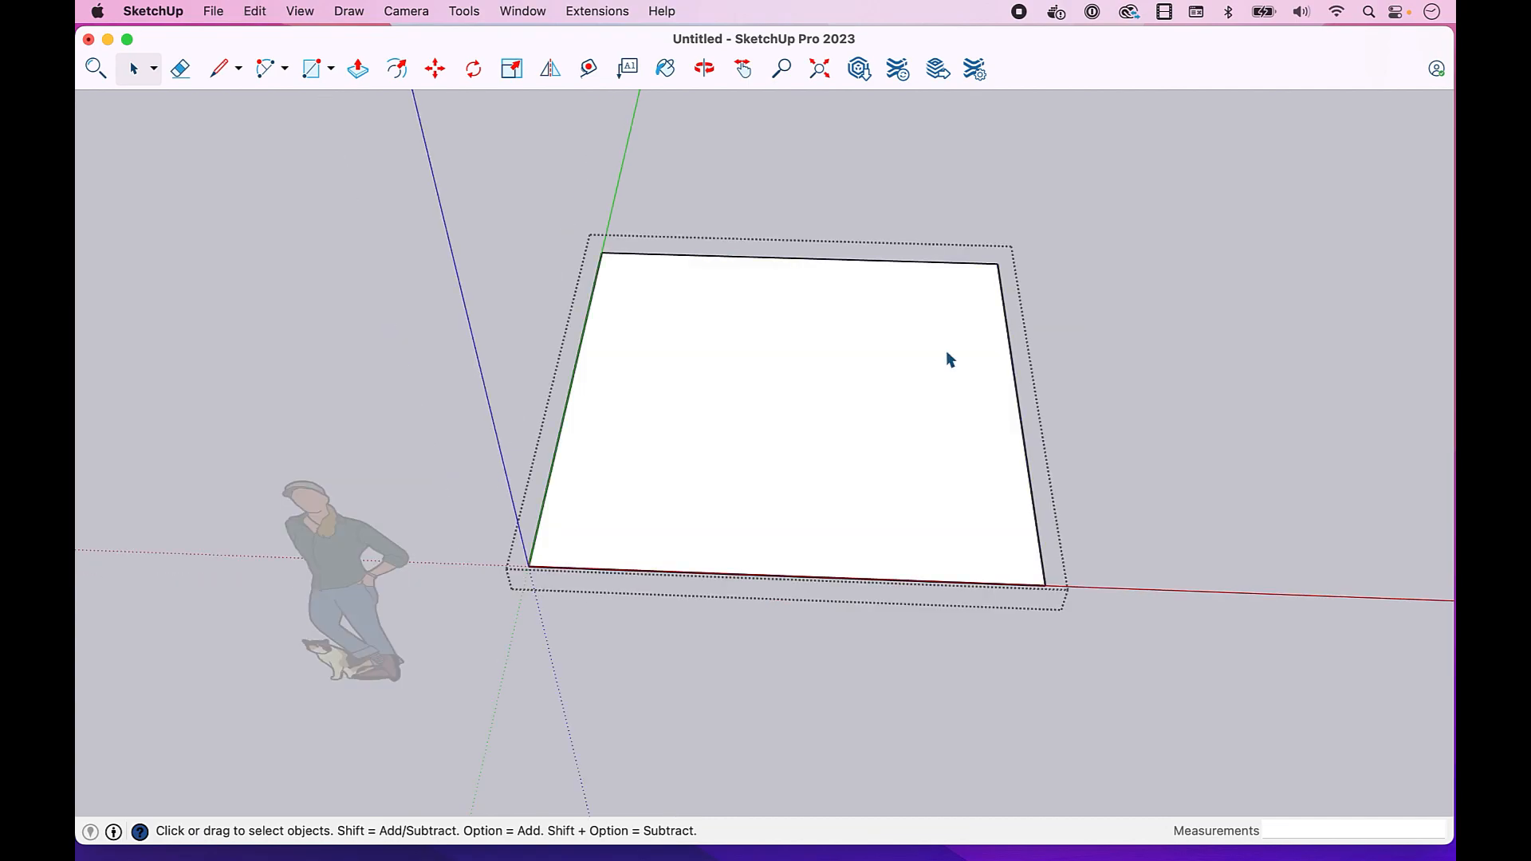
key("super+z")
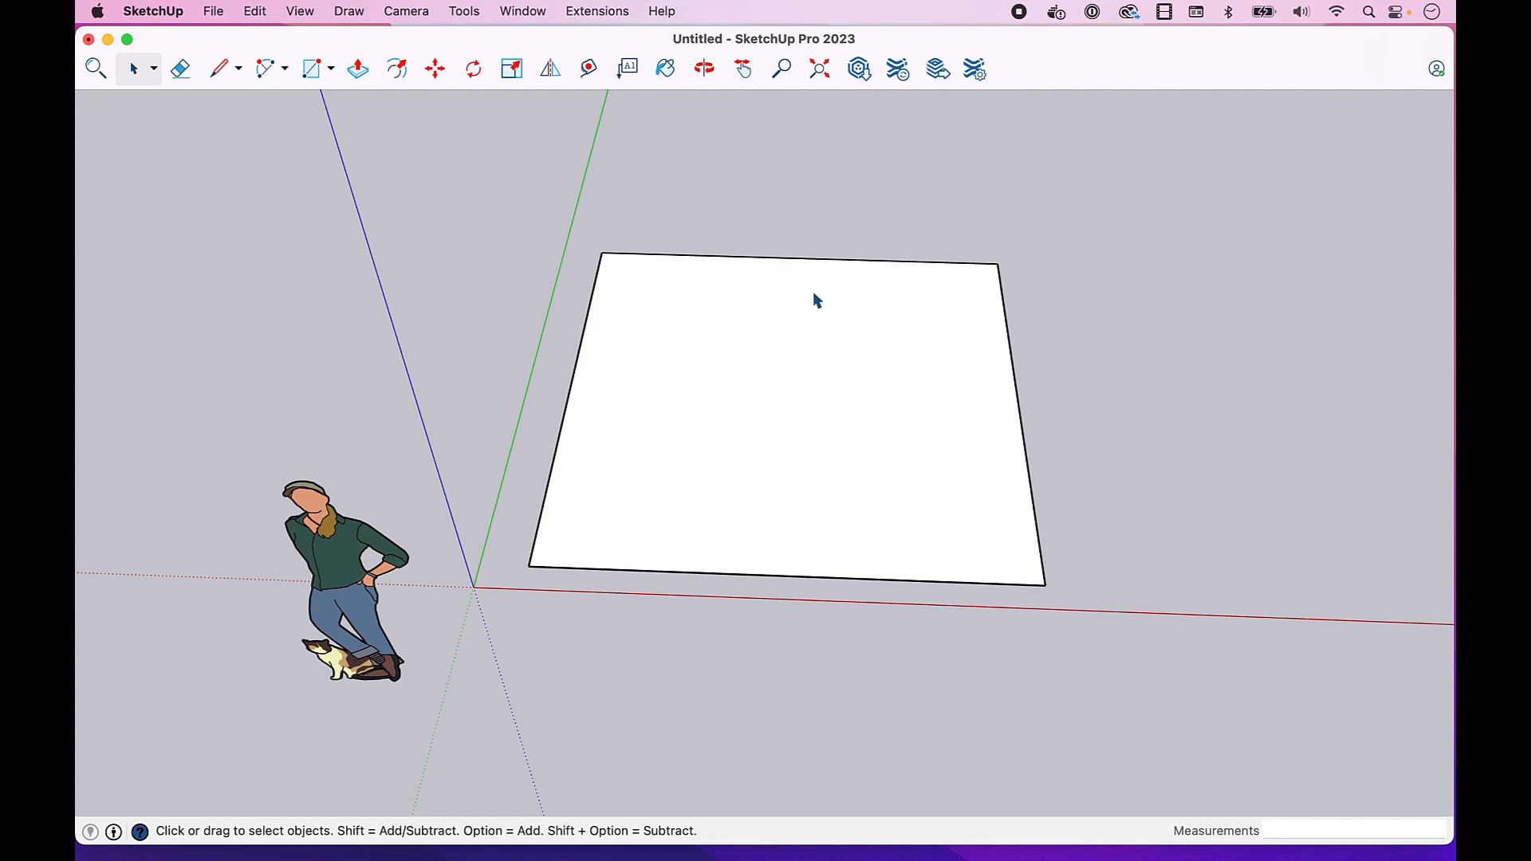
Step: Trace the floor panel with a rectangle between its rear-left and front-right corners and inspect the available options for the floor group
key("r")
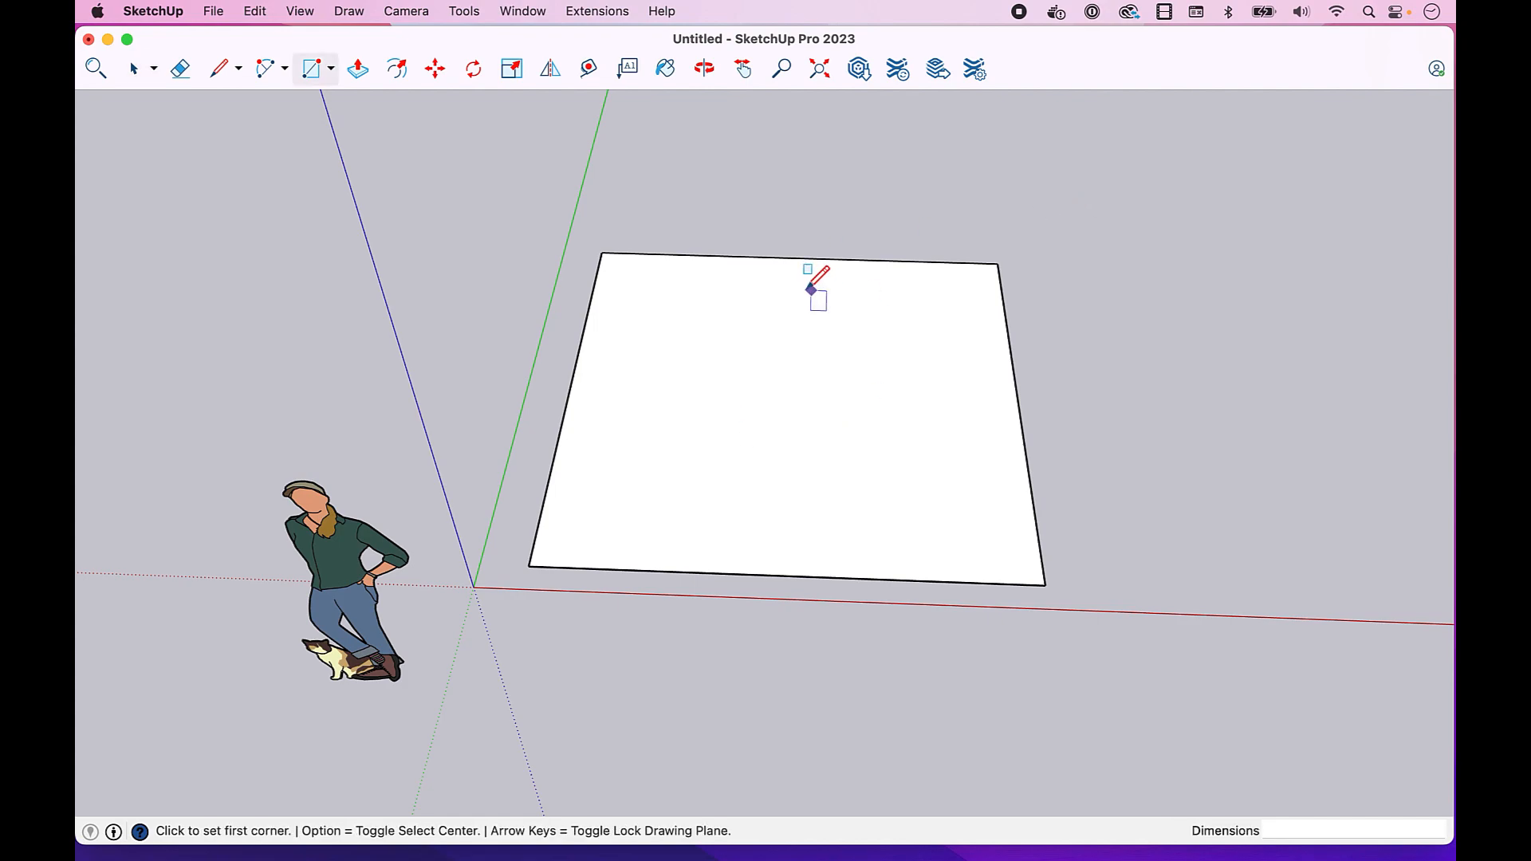
left_click(601, 253)
left_click(1046, 585)
key("space")
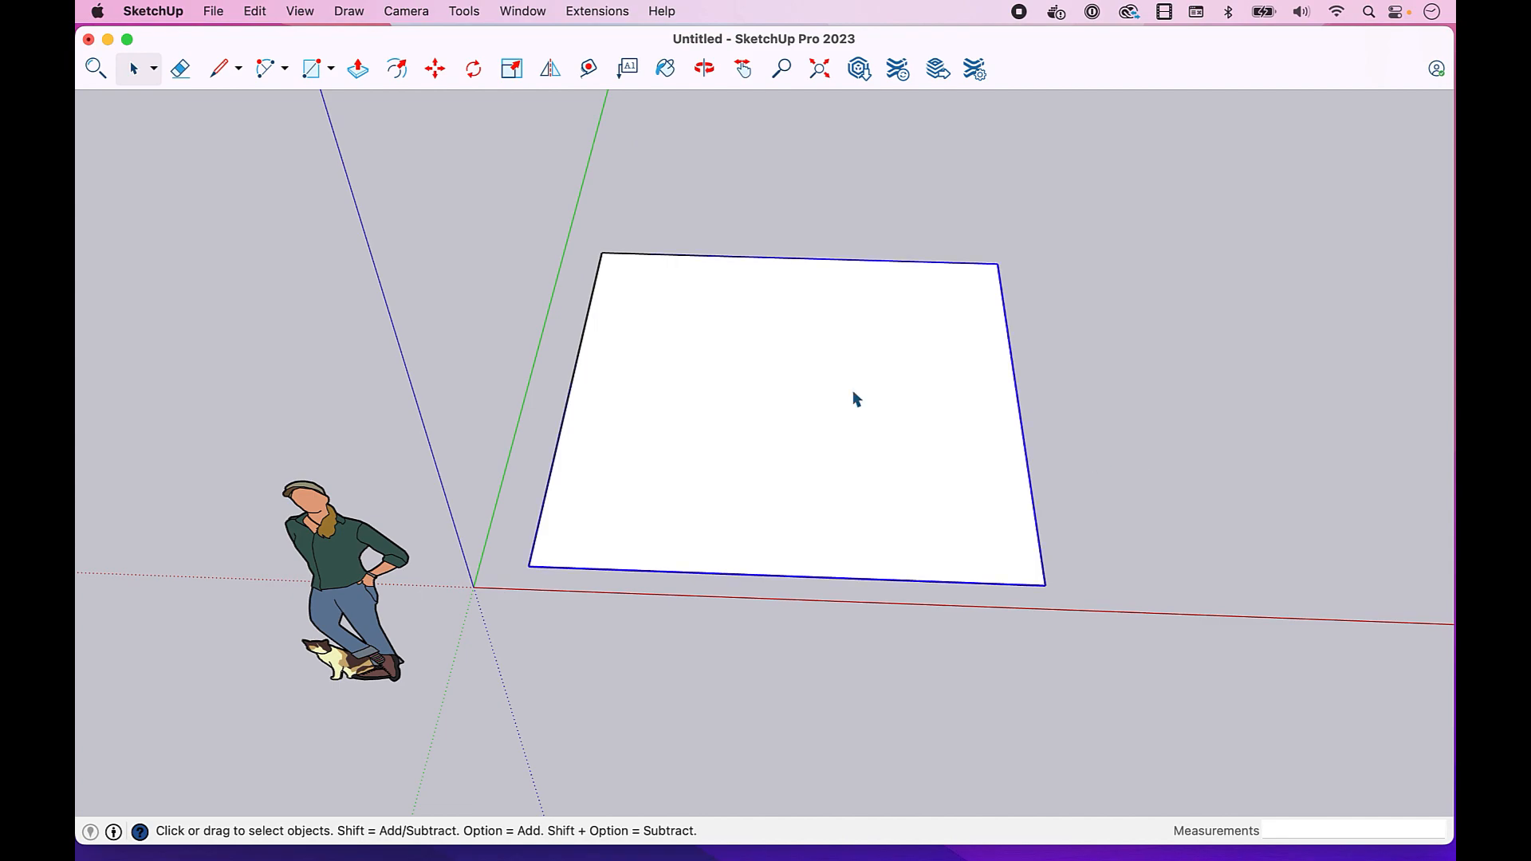
right_click(852, 393)
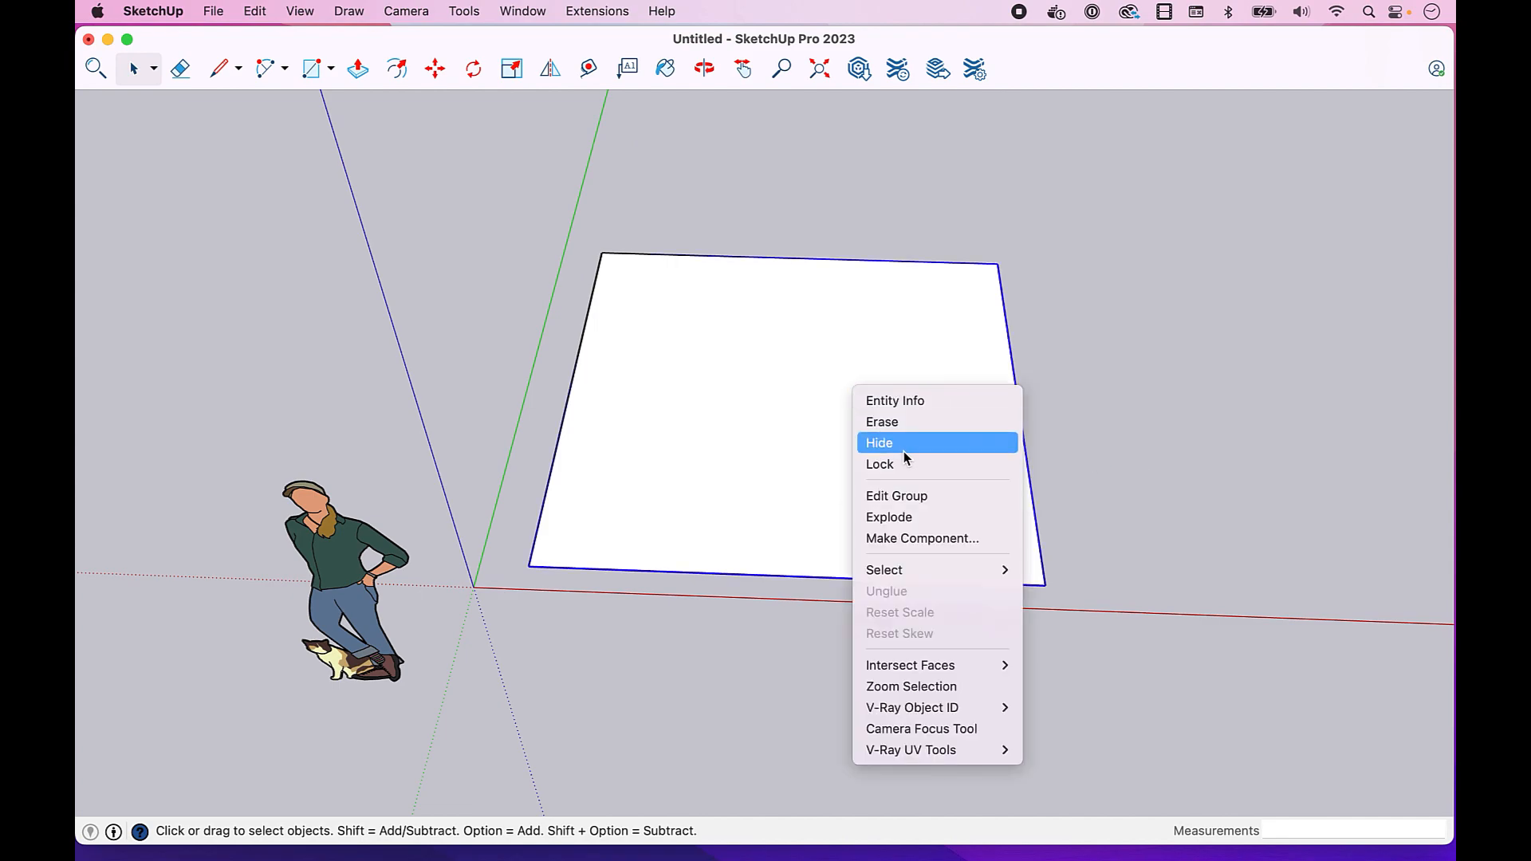
key("Escape")
Step: Draw another rectangle over the floor panel, starting at its rear-left corner
key("r")
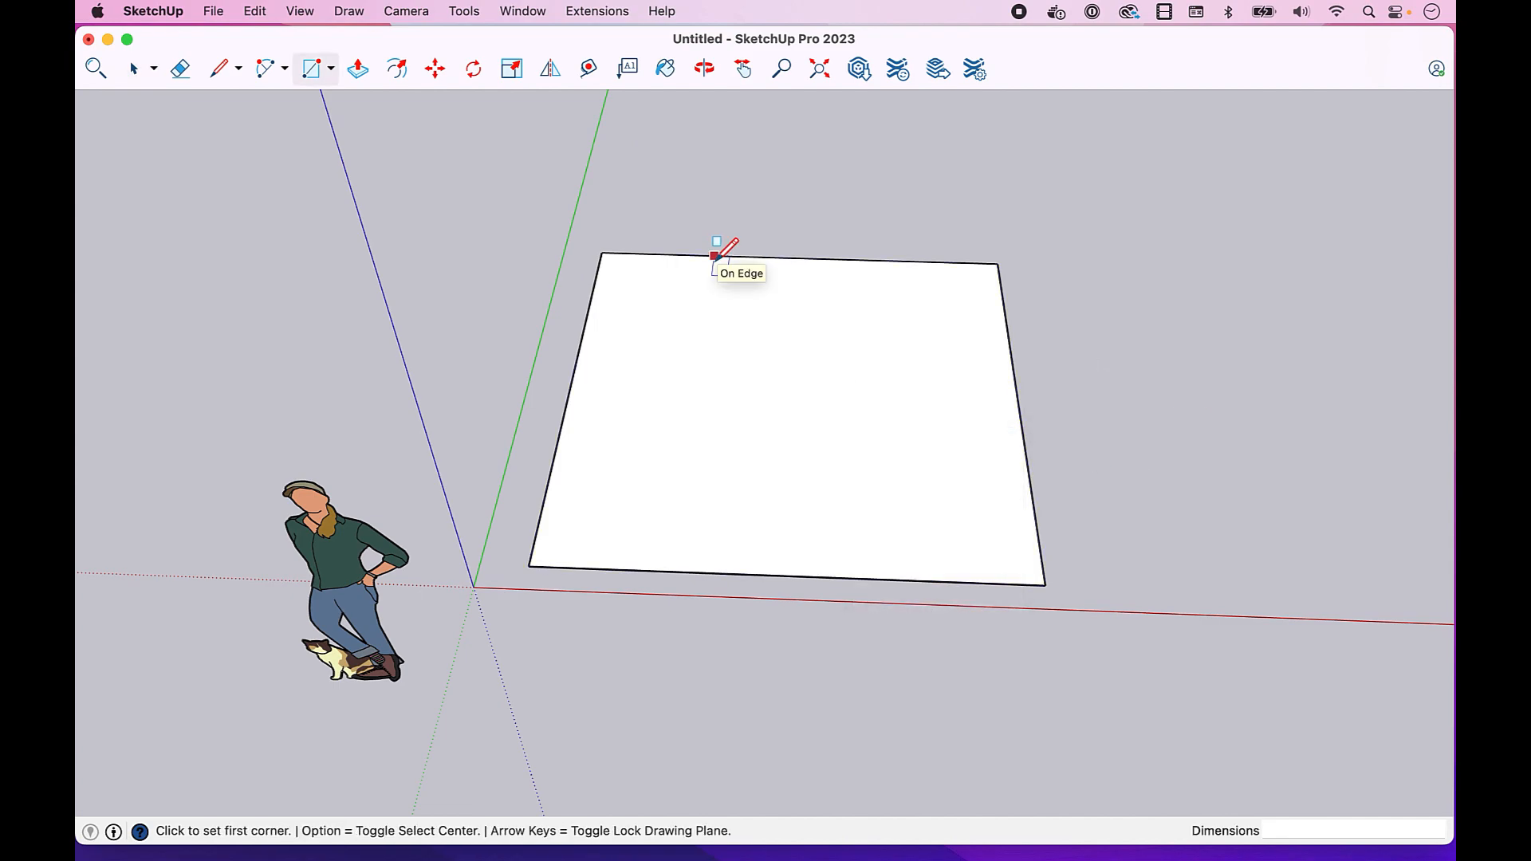
left_click(602, 253)
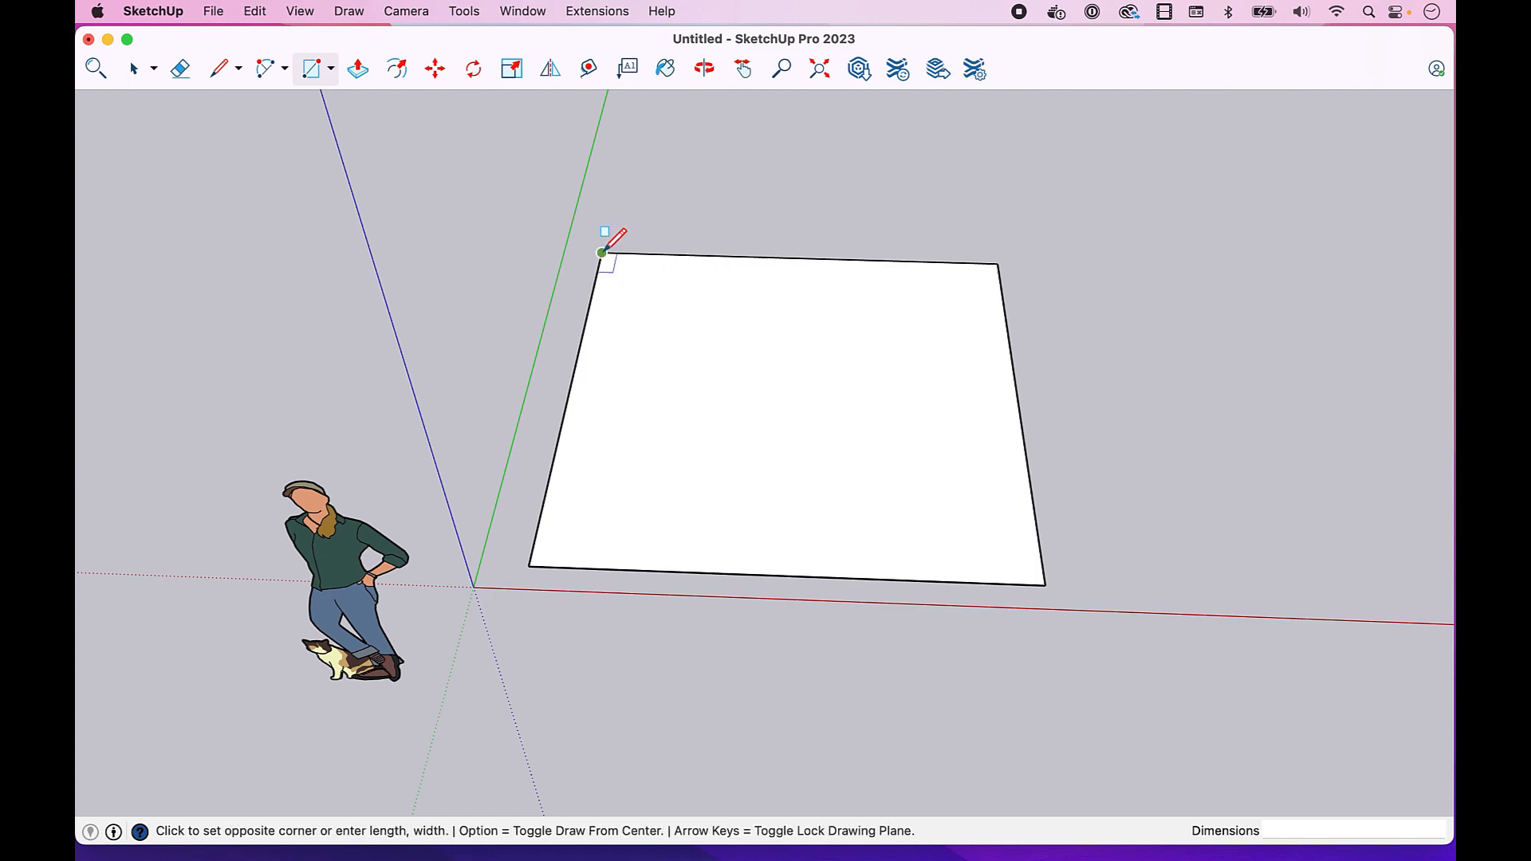
left_click(1020, 547)
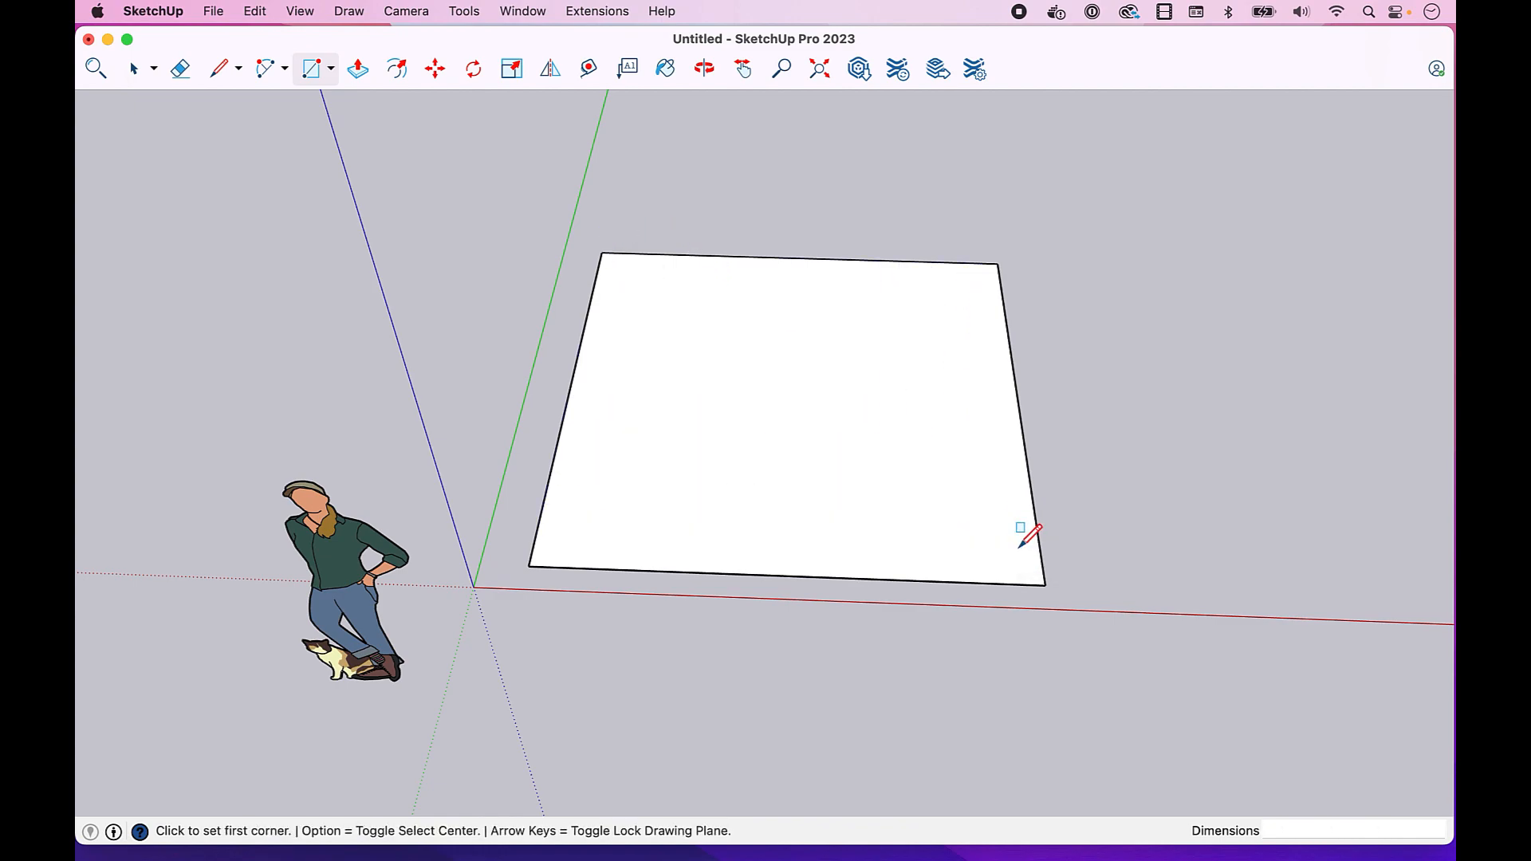
Step: Offset the outline of the rectangle face inward by 3.5 inches
key("space")
left_click(668, 276)
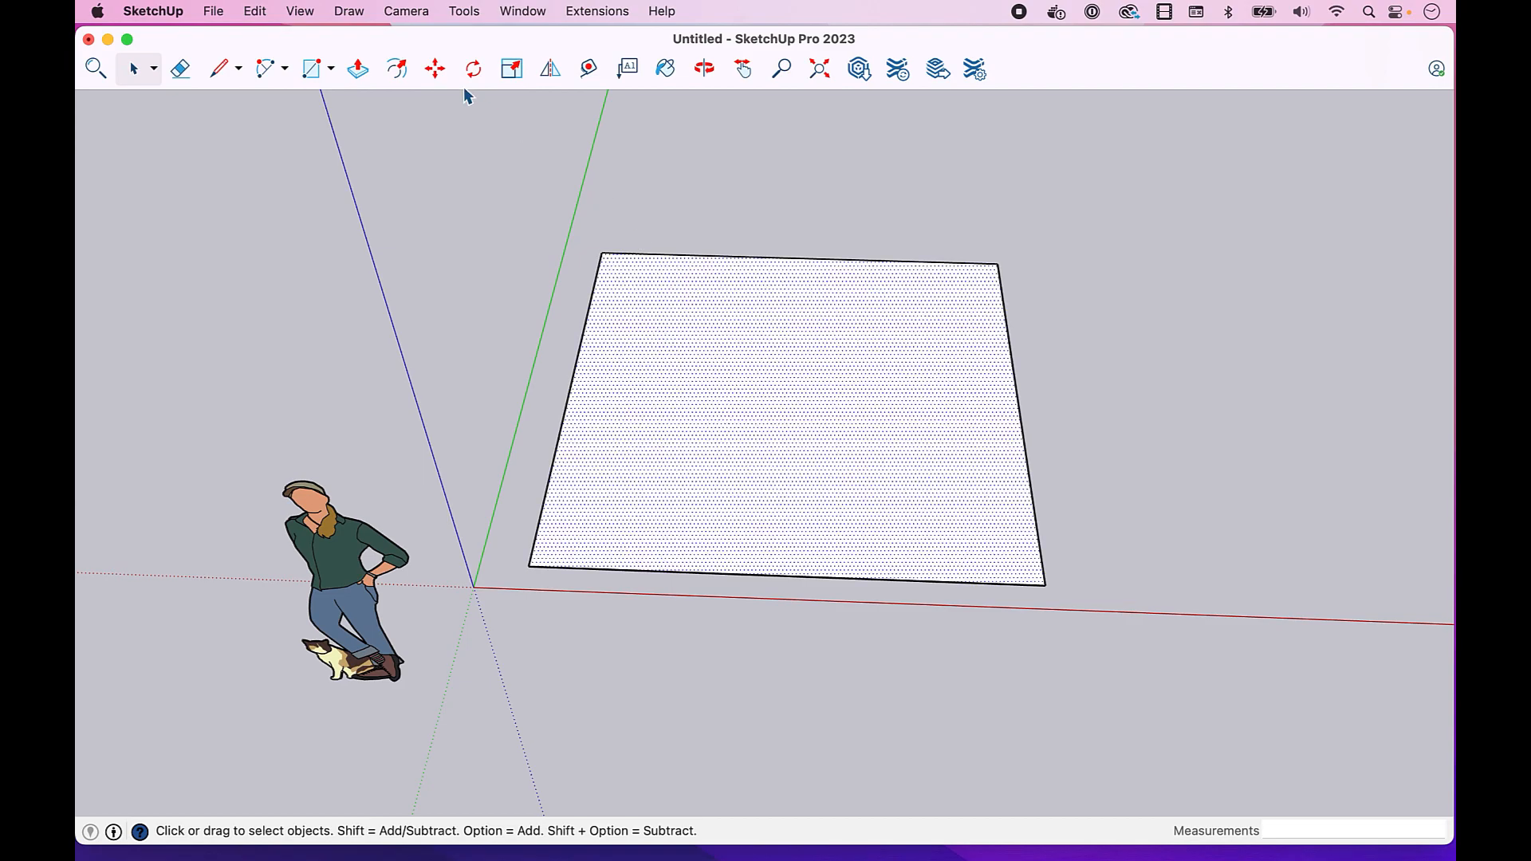
left_click(397, 68)
left_click(774, 258)
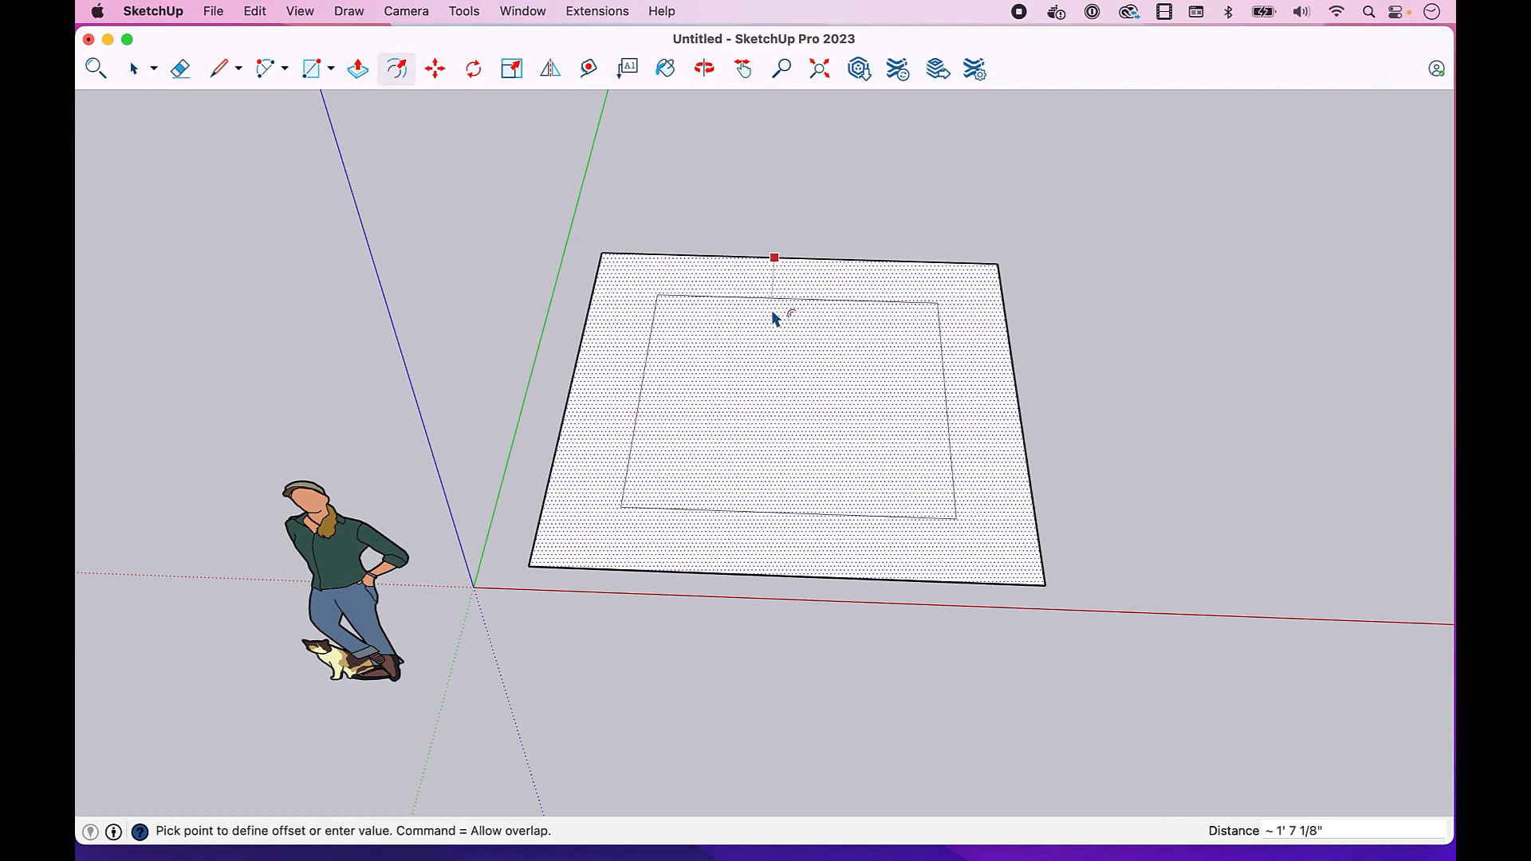
type("3.5")
key("Return")
Step: Delete the inner face, leaving only the border ring
key("space")
left_click(743, 371)
key("Delete")
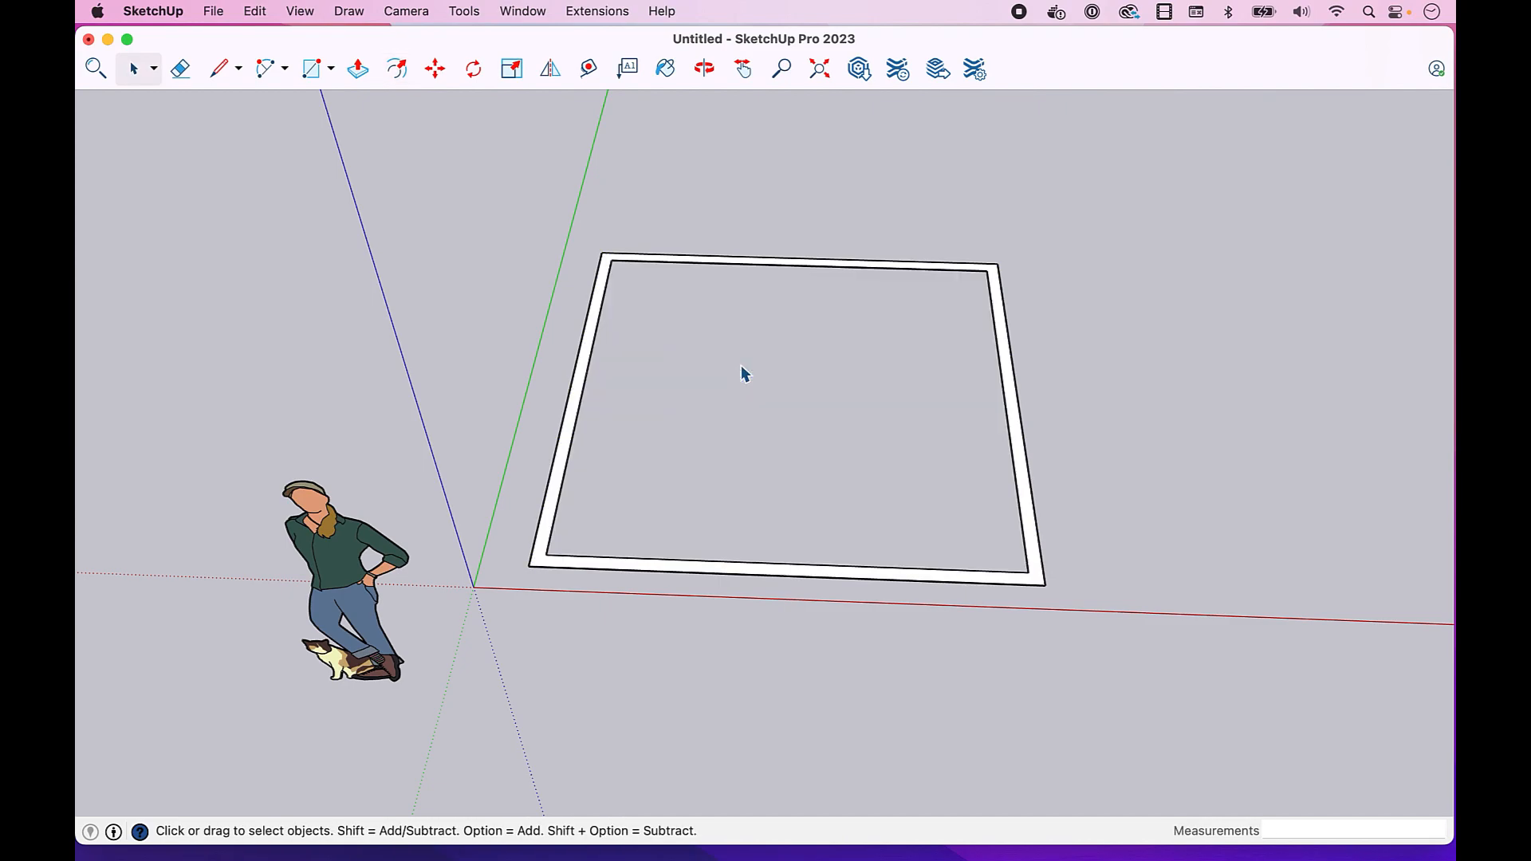
Step: Select the border face with its edges and make it a group
left_click(590, 324)
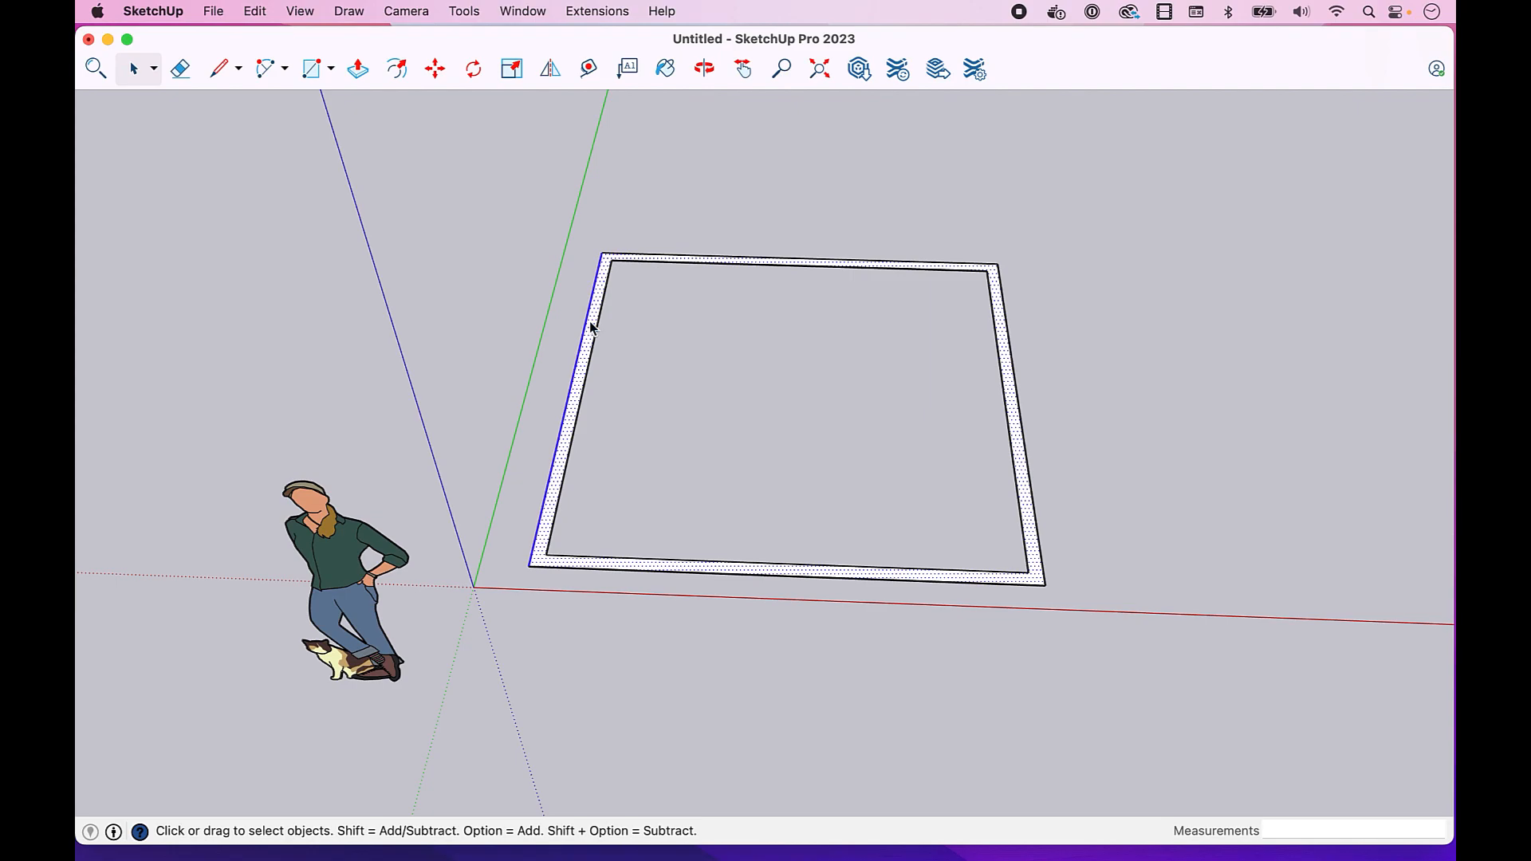
right_click(591, 322)
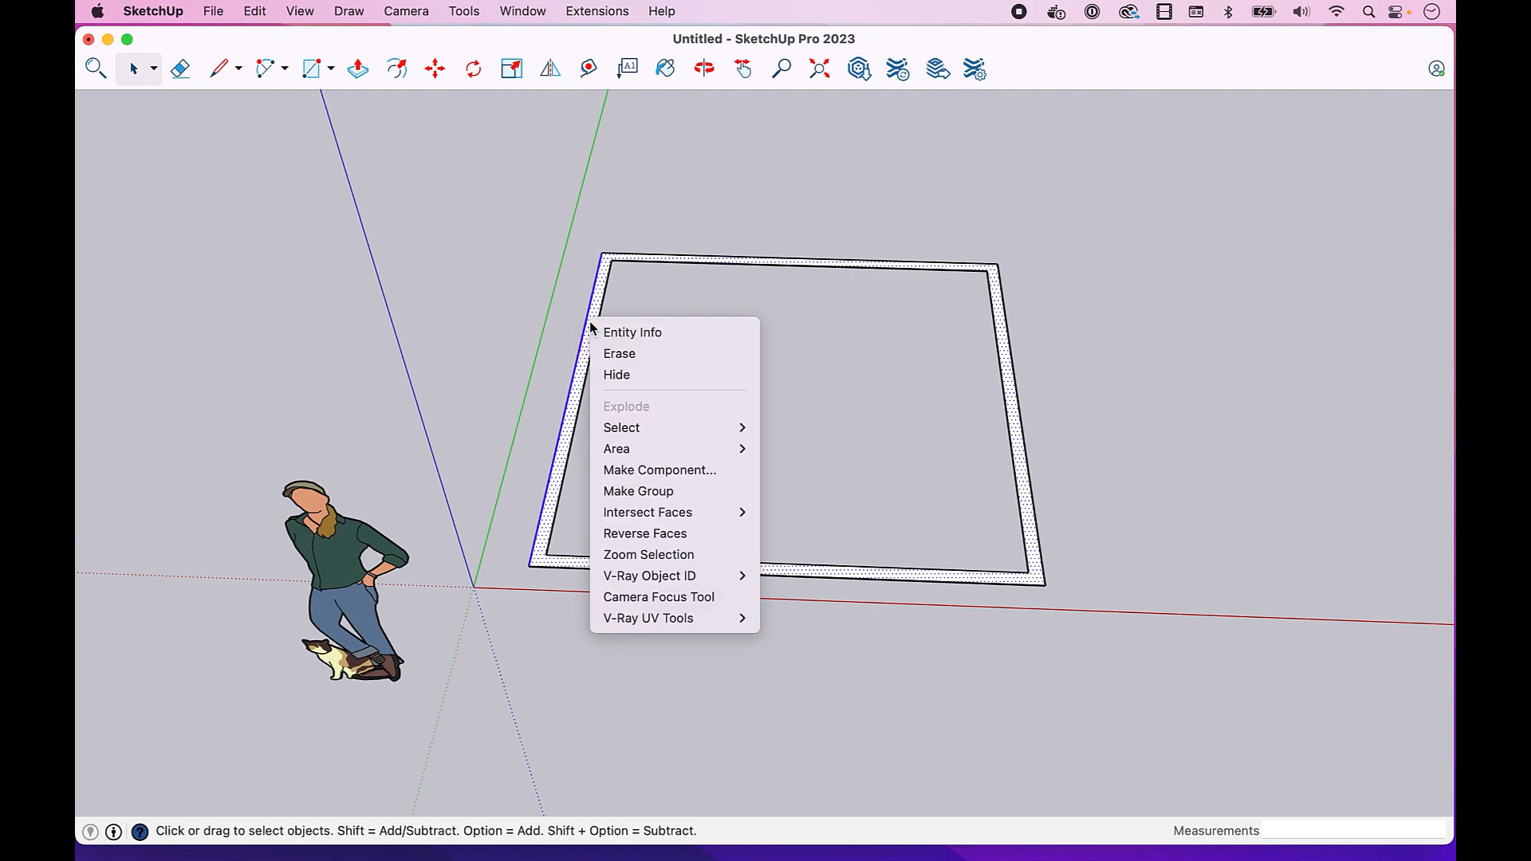
left_click(648, 492)
Step: Extrude the border face inside the group by 1.5 inches and close the group
double_click(573, 421)
key("p")
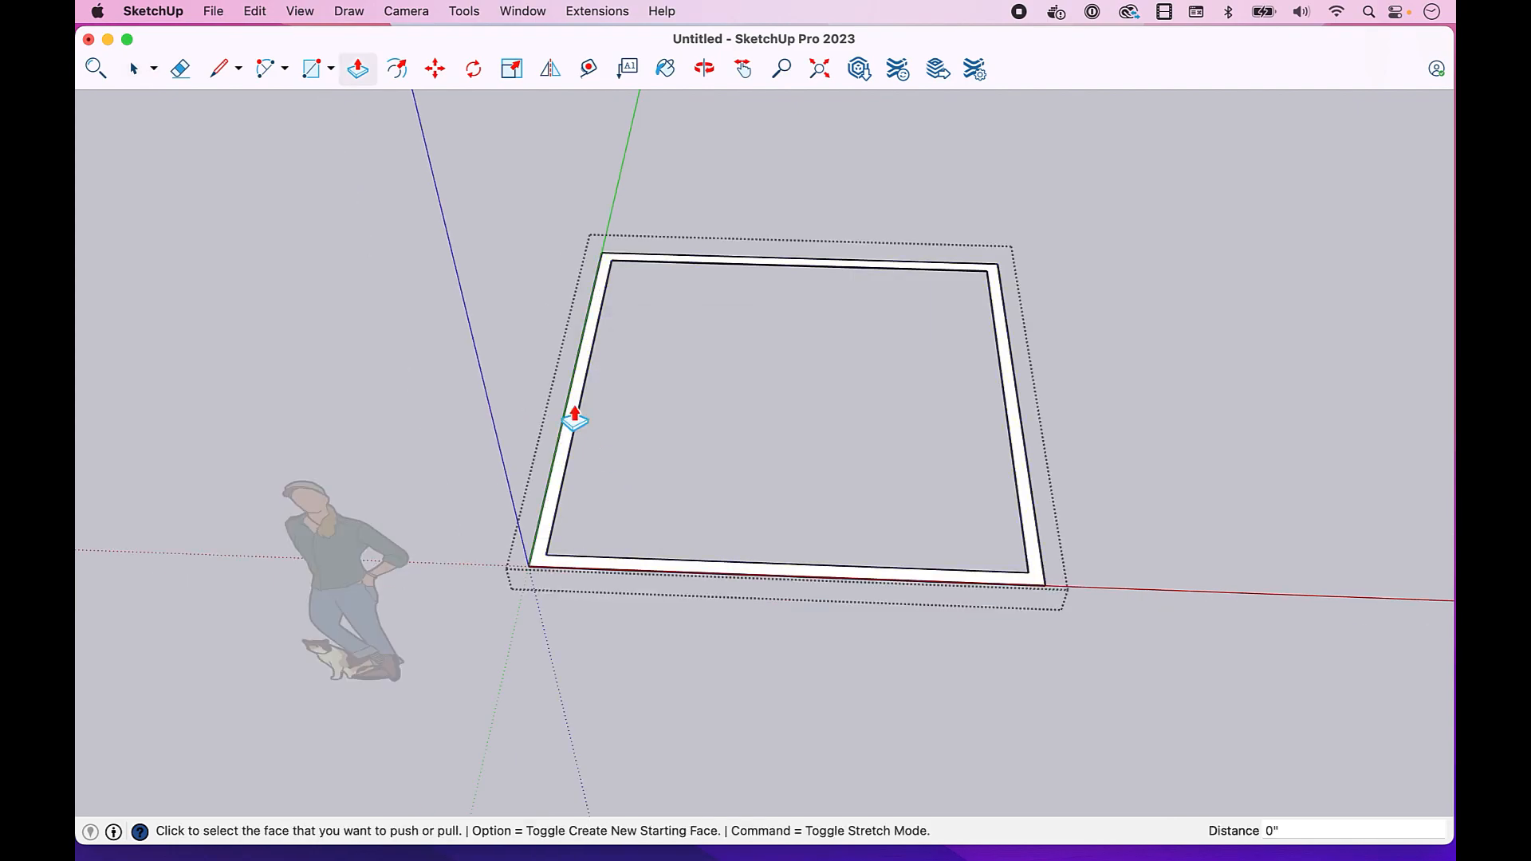
left_click(575, 420)
type("1.5")
key("Return")
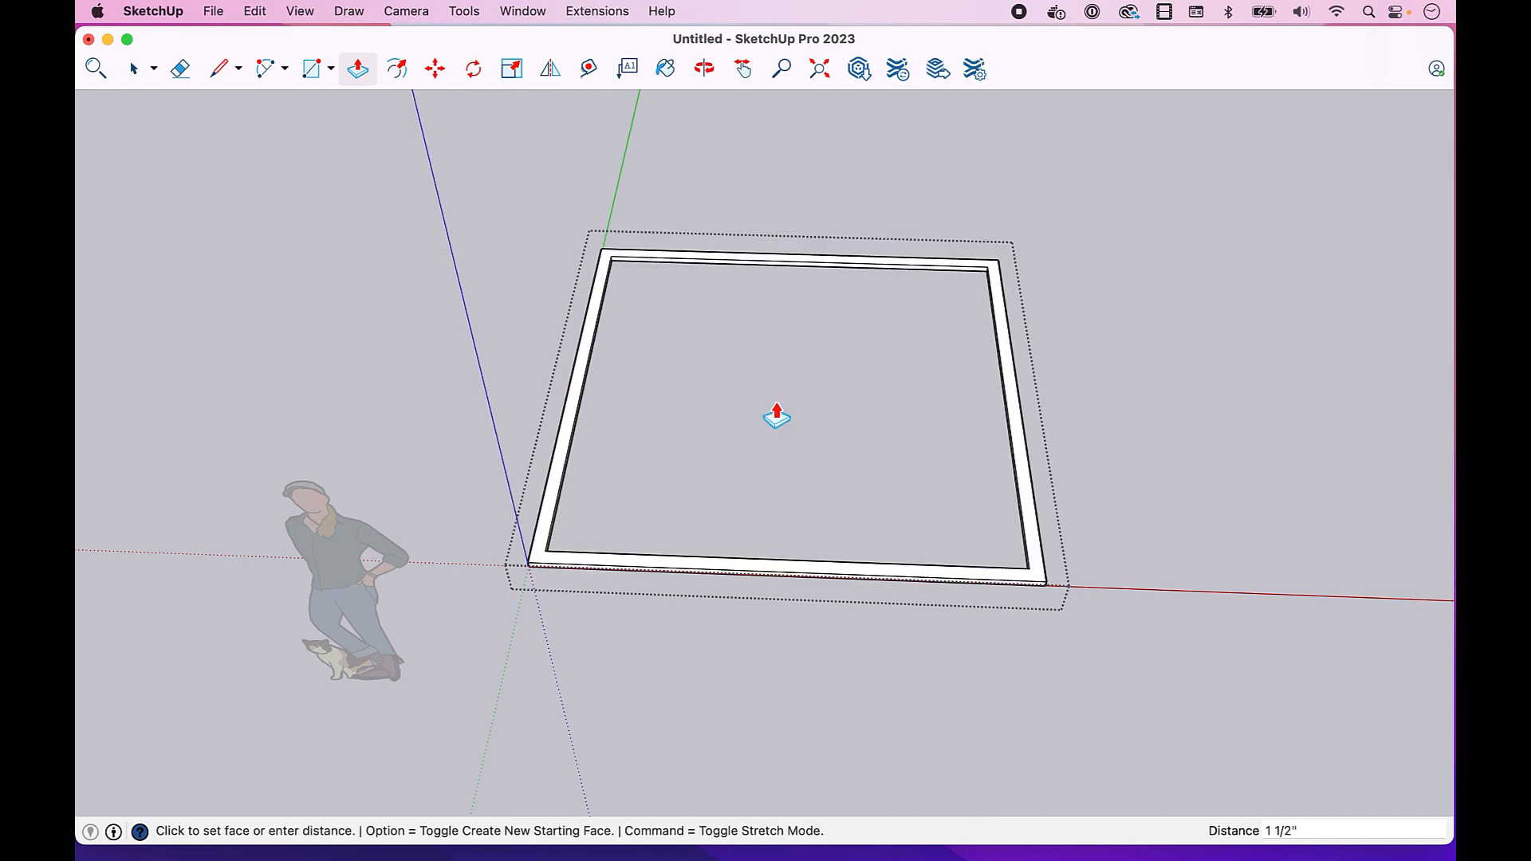
key("space")
left_click(1138, 392)
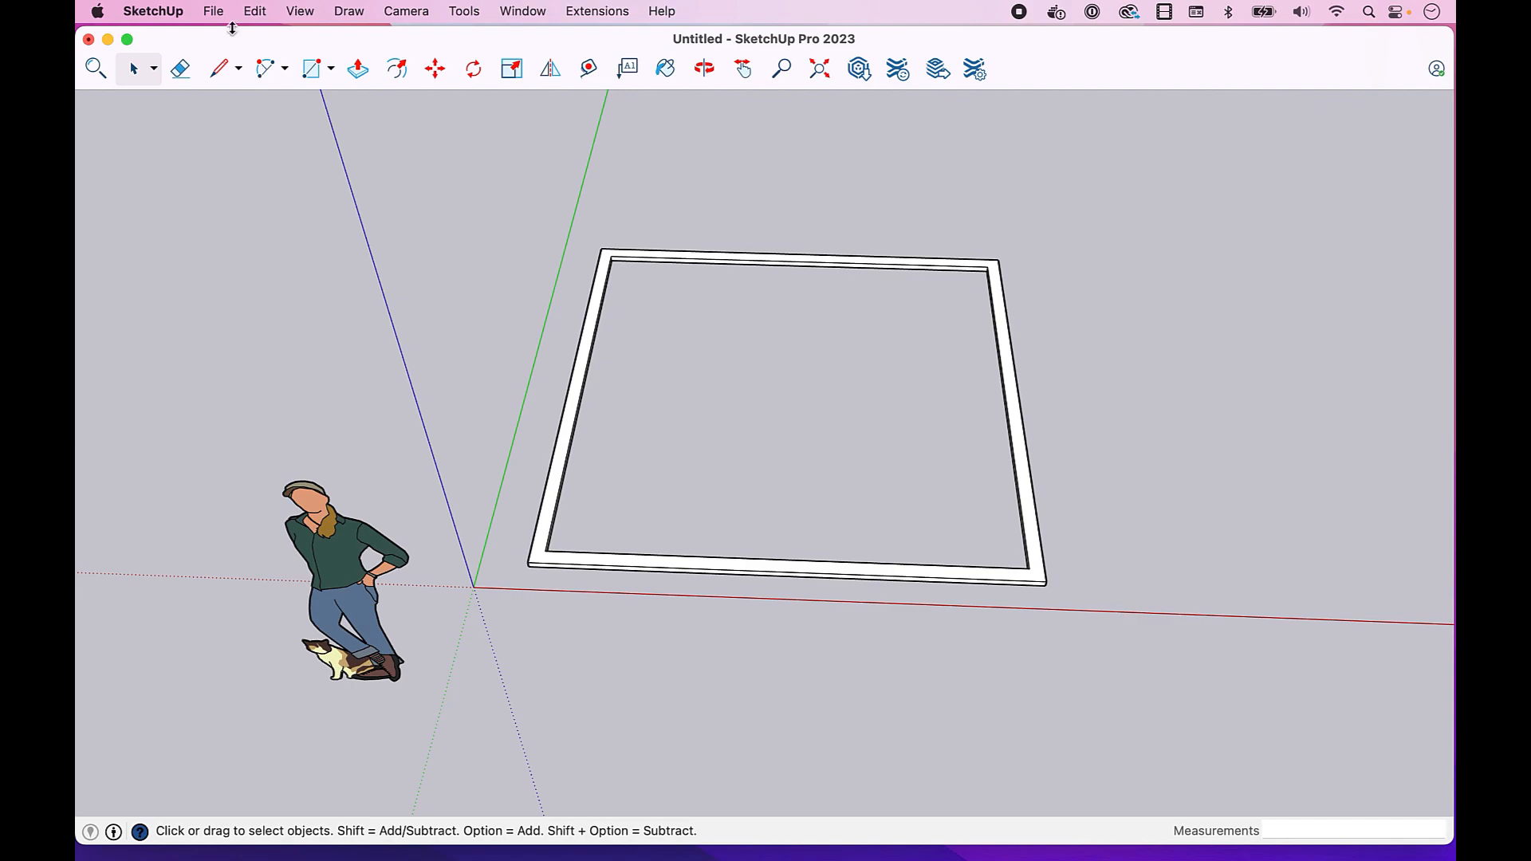
Step: Unhide all hidden objects so the floor panel is shown inside the frame
left_click(256, 12)
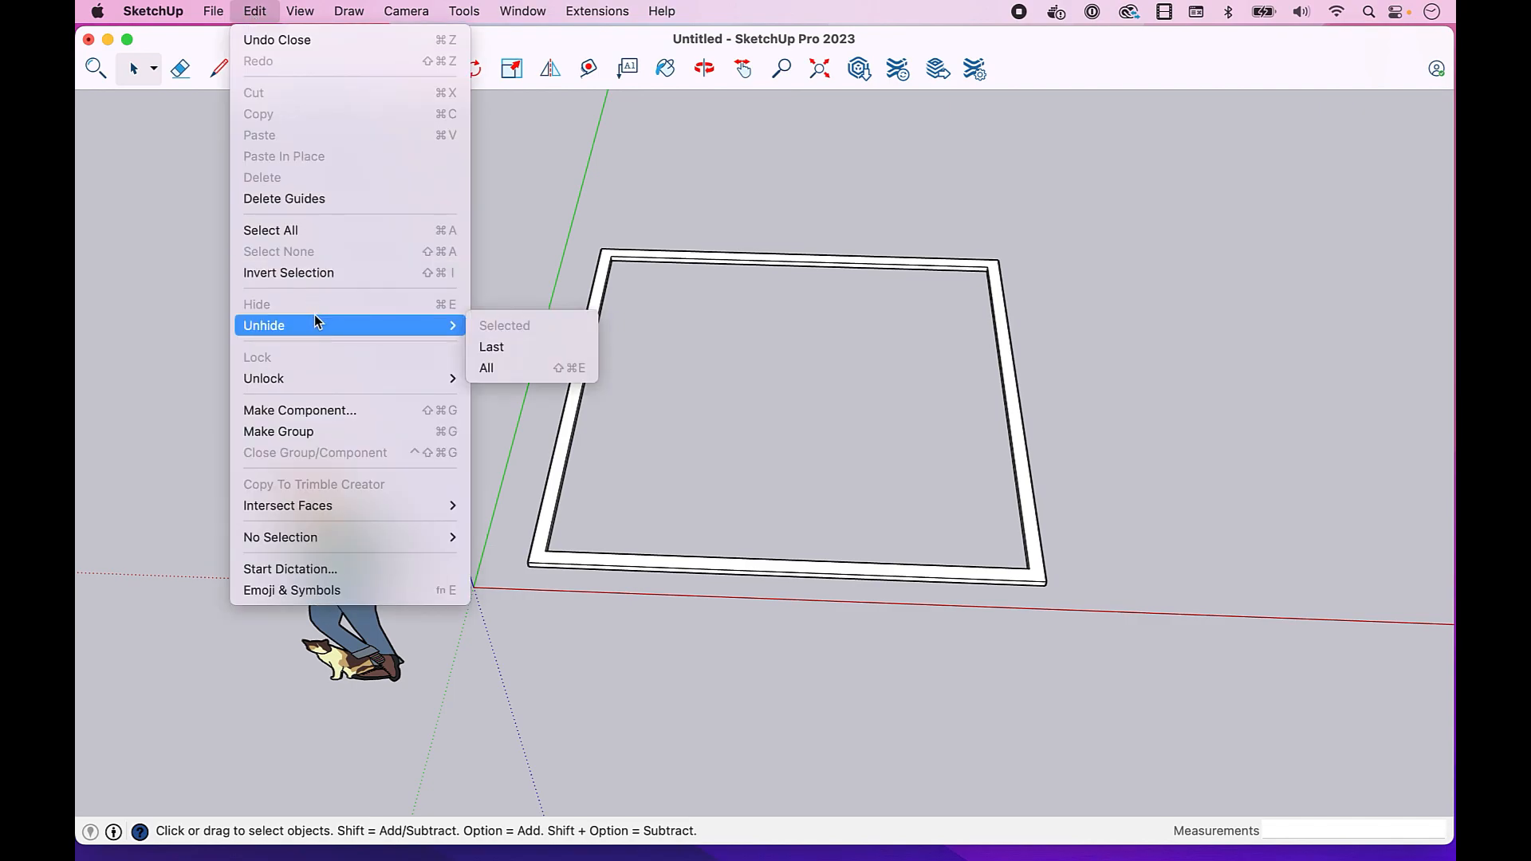
mouse_move(453, 327)
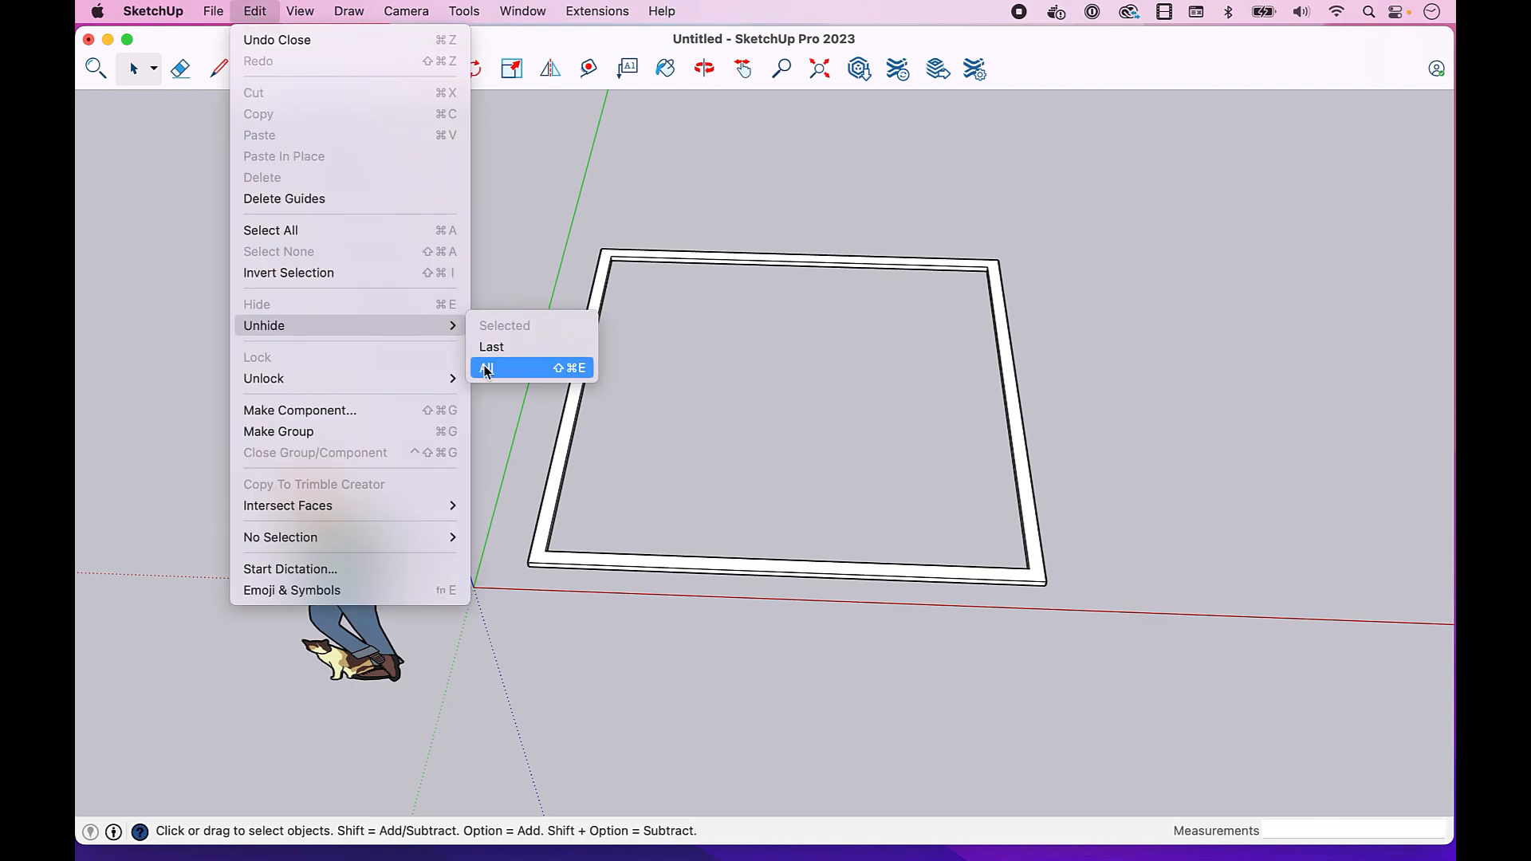
left_click(482, 366)
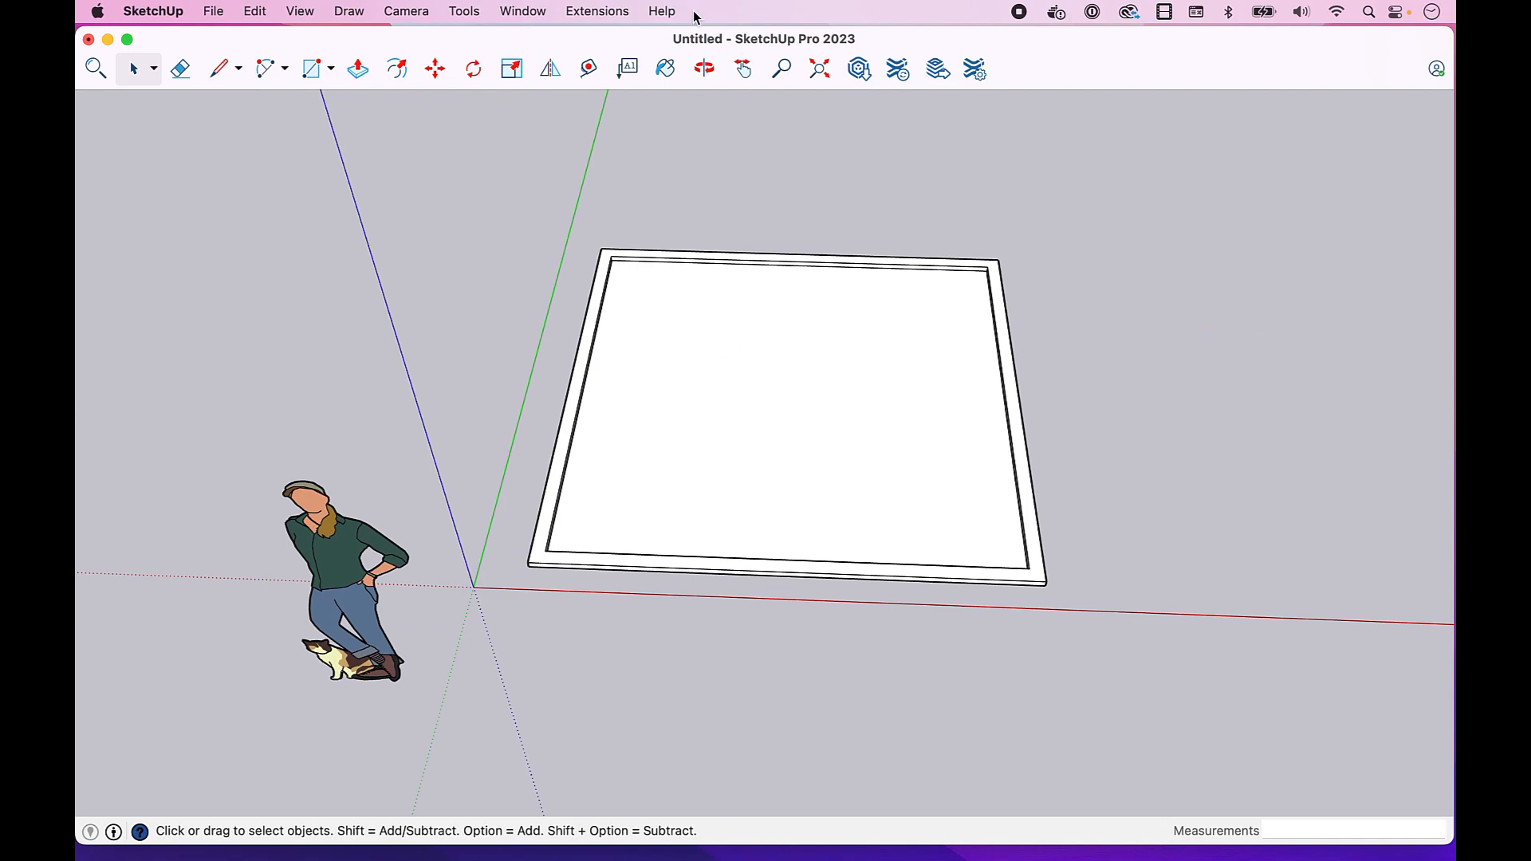
Step: Draw a 3.5 by 1.5 inch rectangle across the top of the front frame board, starting at the front-left inner corner
left_click(704, 68)
mouse_move(1081, 638)
left_mouse_down()
mouse_move(1029, 445)
mouse_move(1050, 349)
mouse_move(1077, 630)
left_mouse_up()
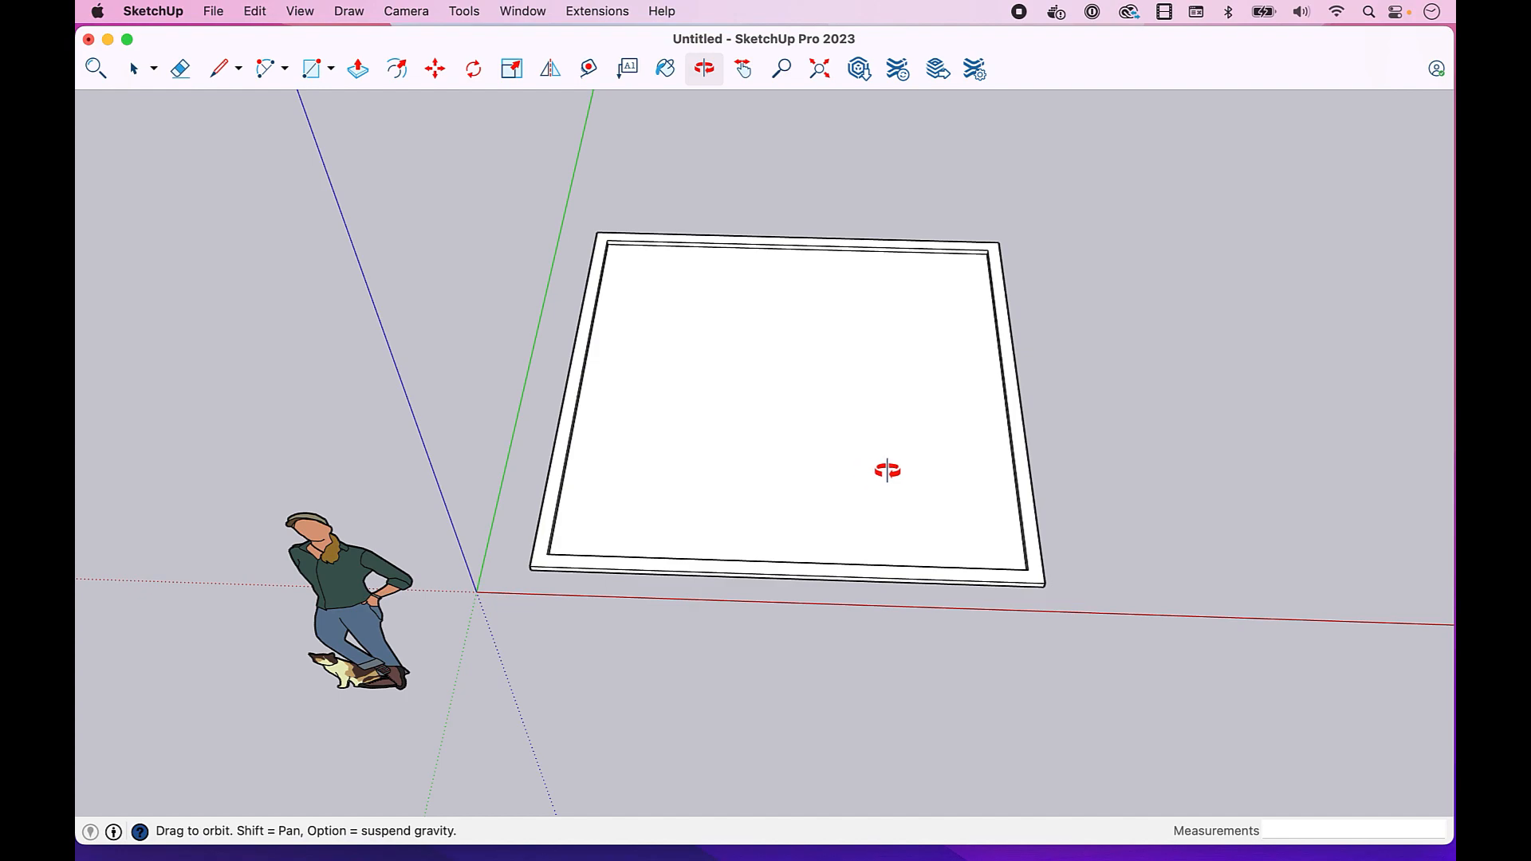
key("space")
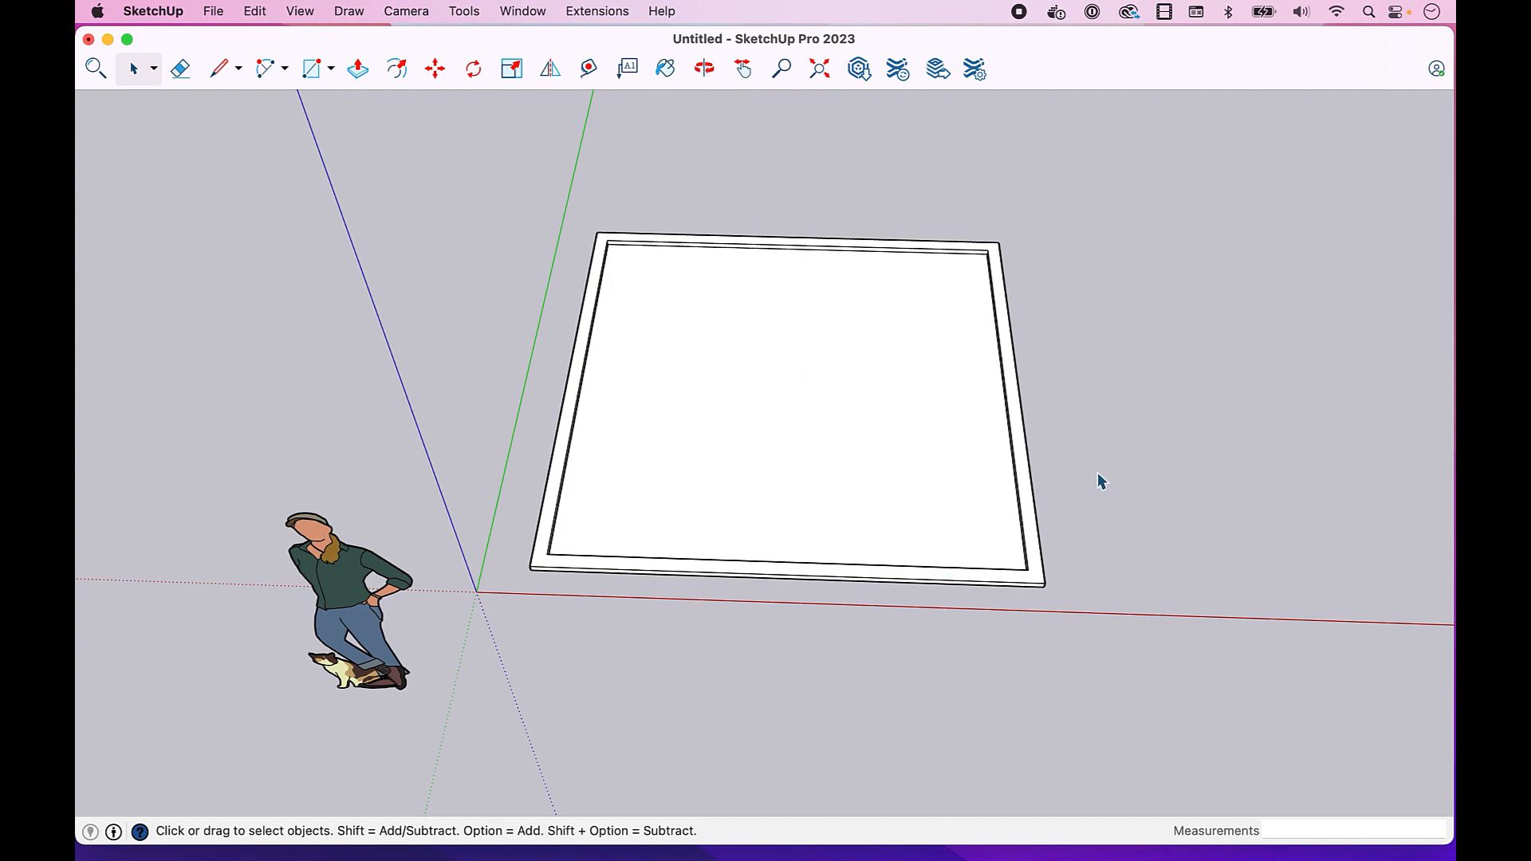
left_click(744, 68)
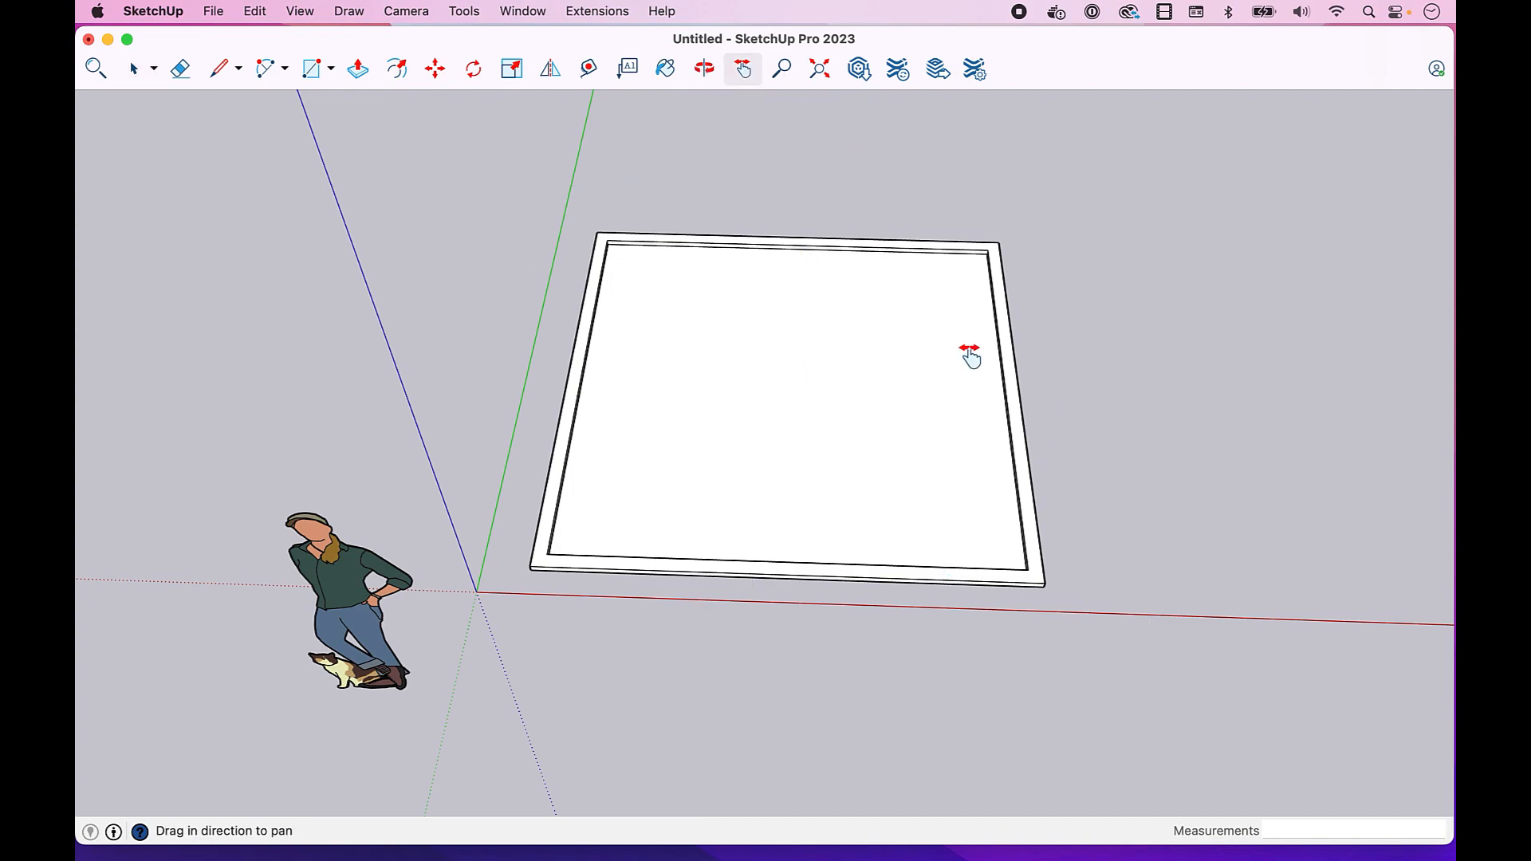
left_click_drag(982, 368, 1008, 342)
key("space")
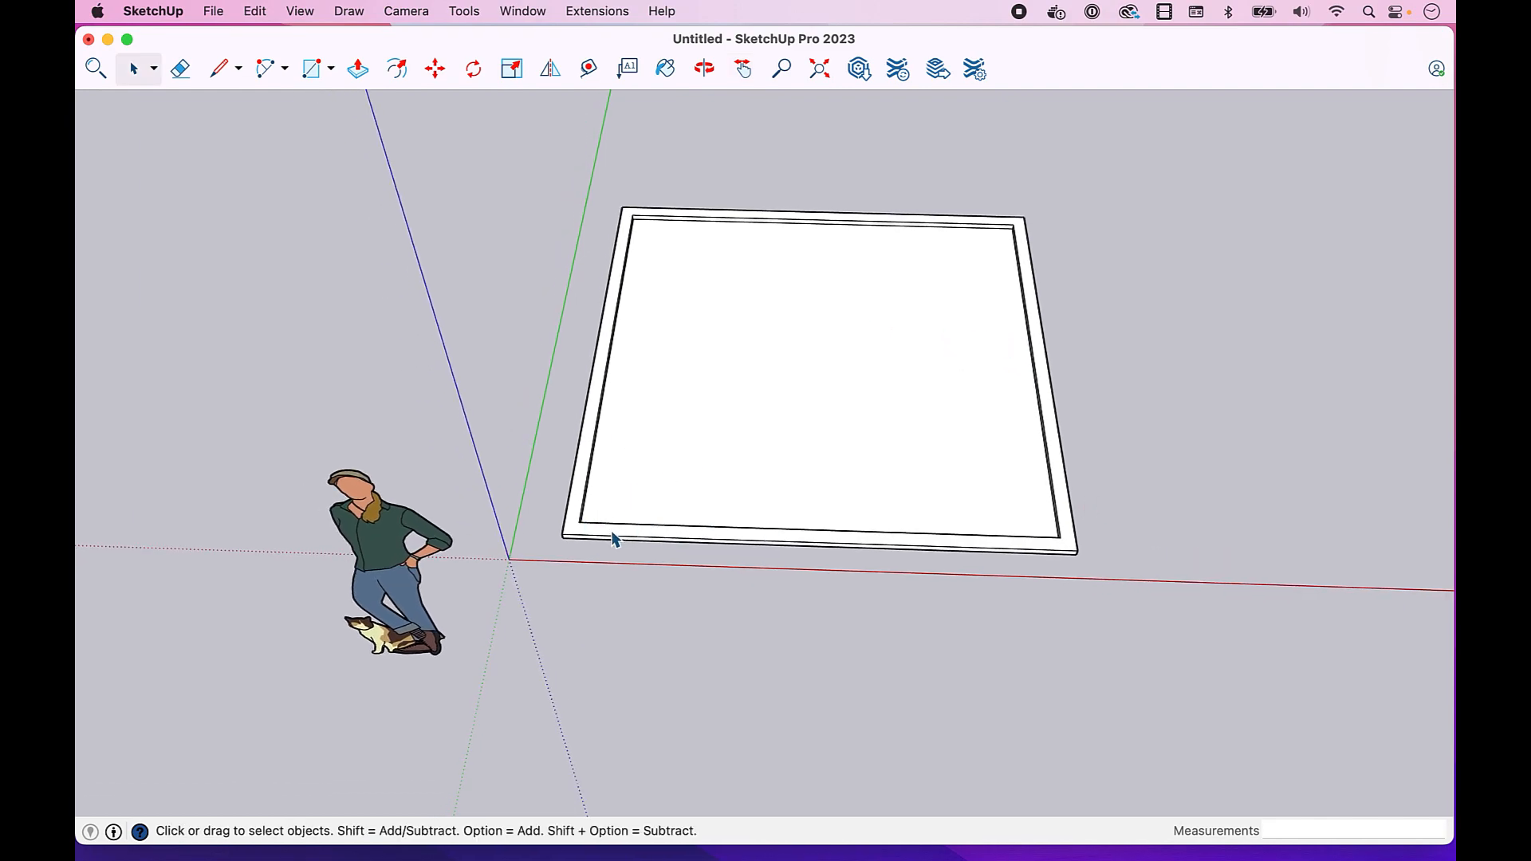
scroll(555, 534, "up", 3)
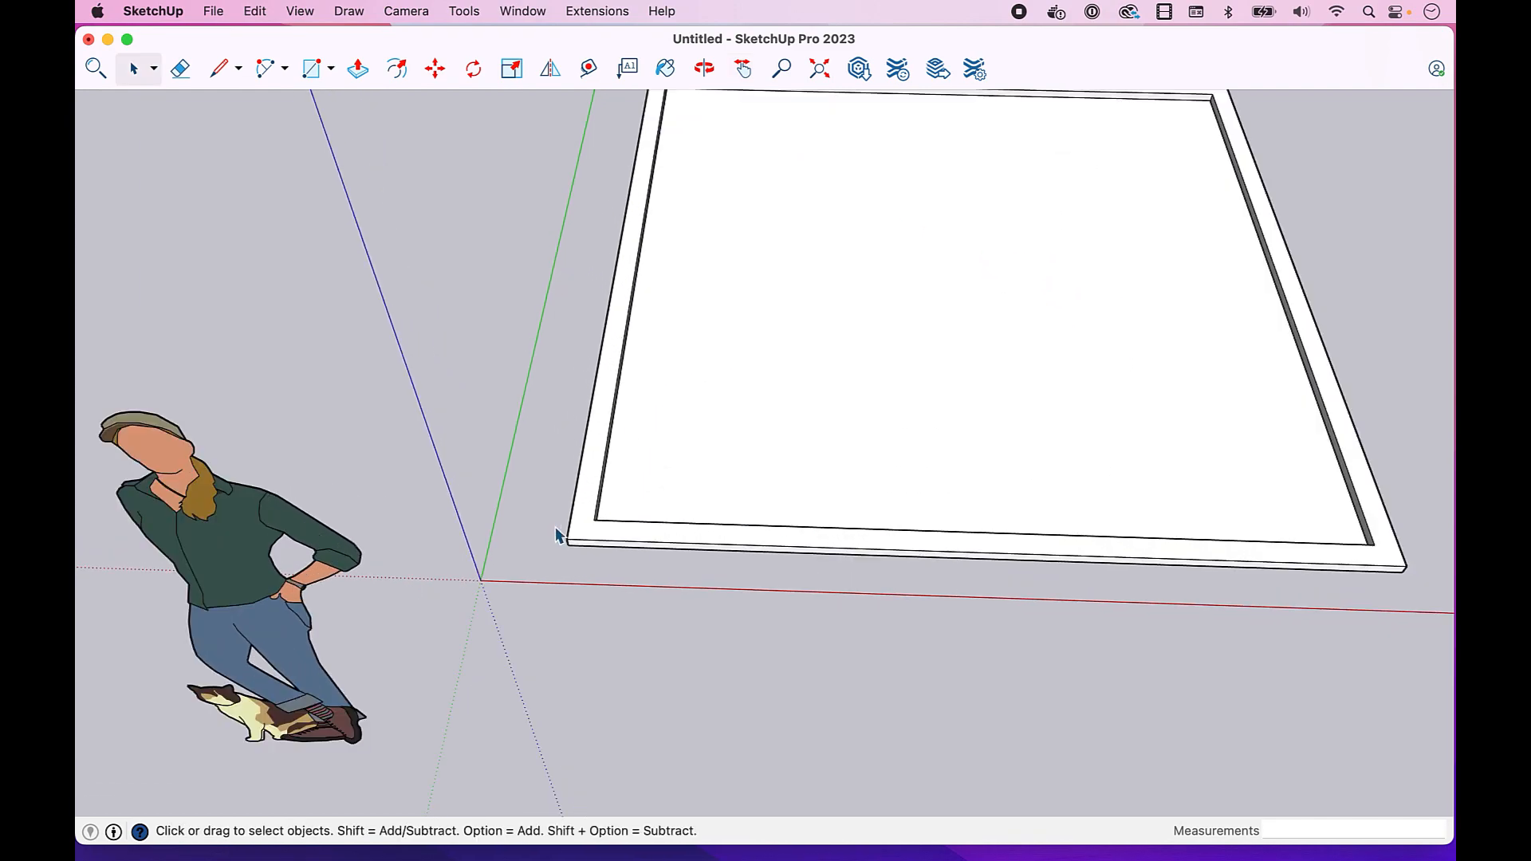
key("r")
left_click(595, 520)
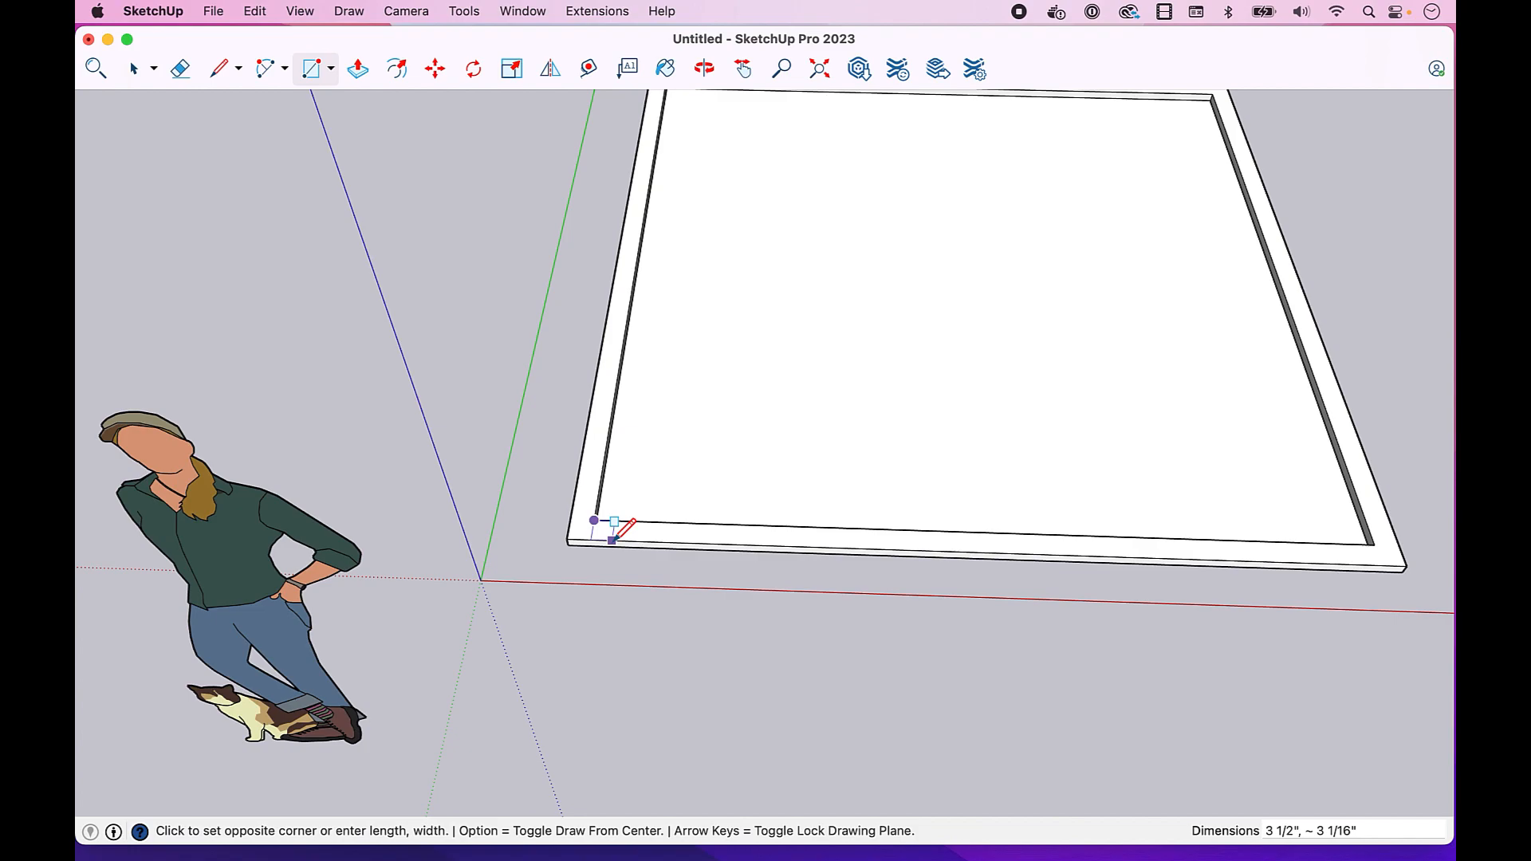
scroll(620, 535, "up", 2)
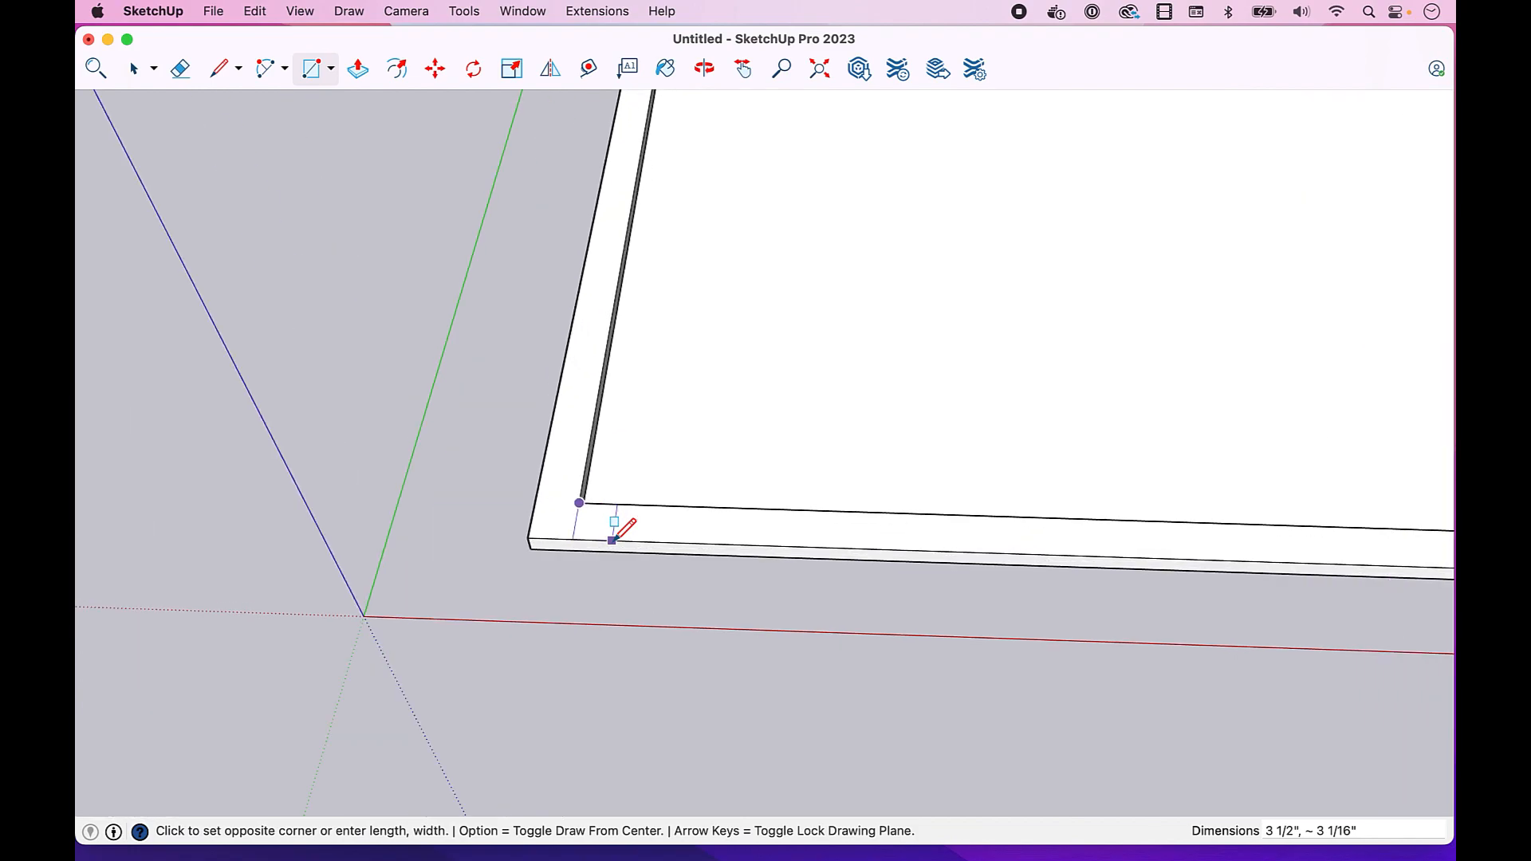
scroll(620, 535, "up", 2)
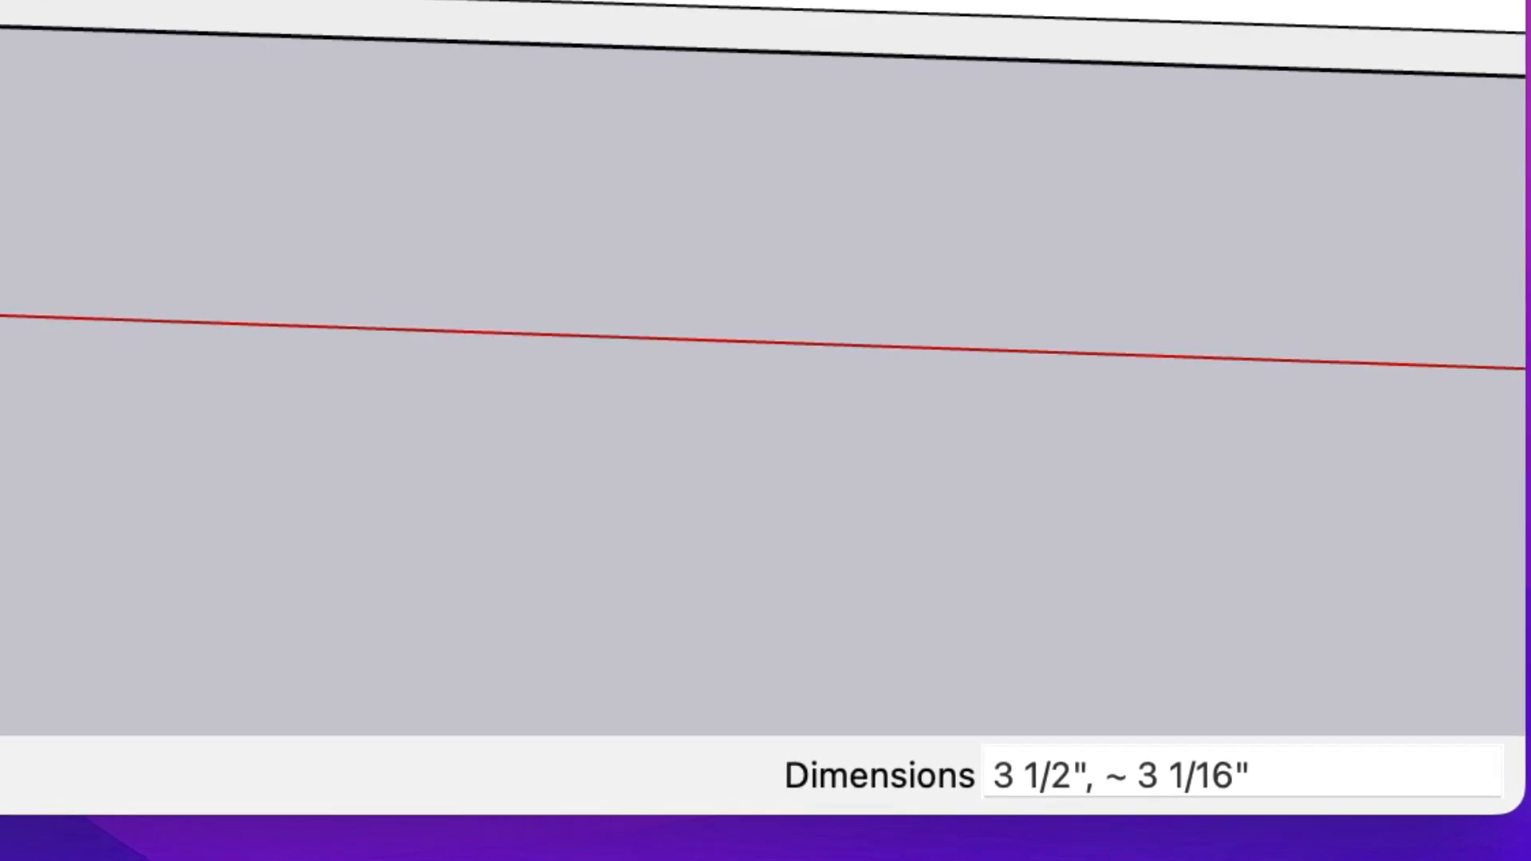
type(",")
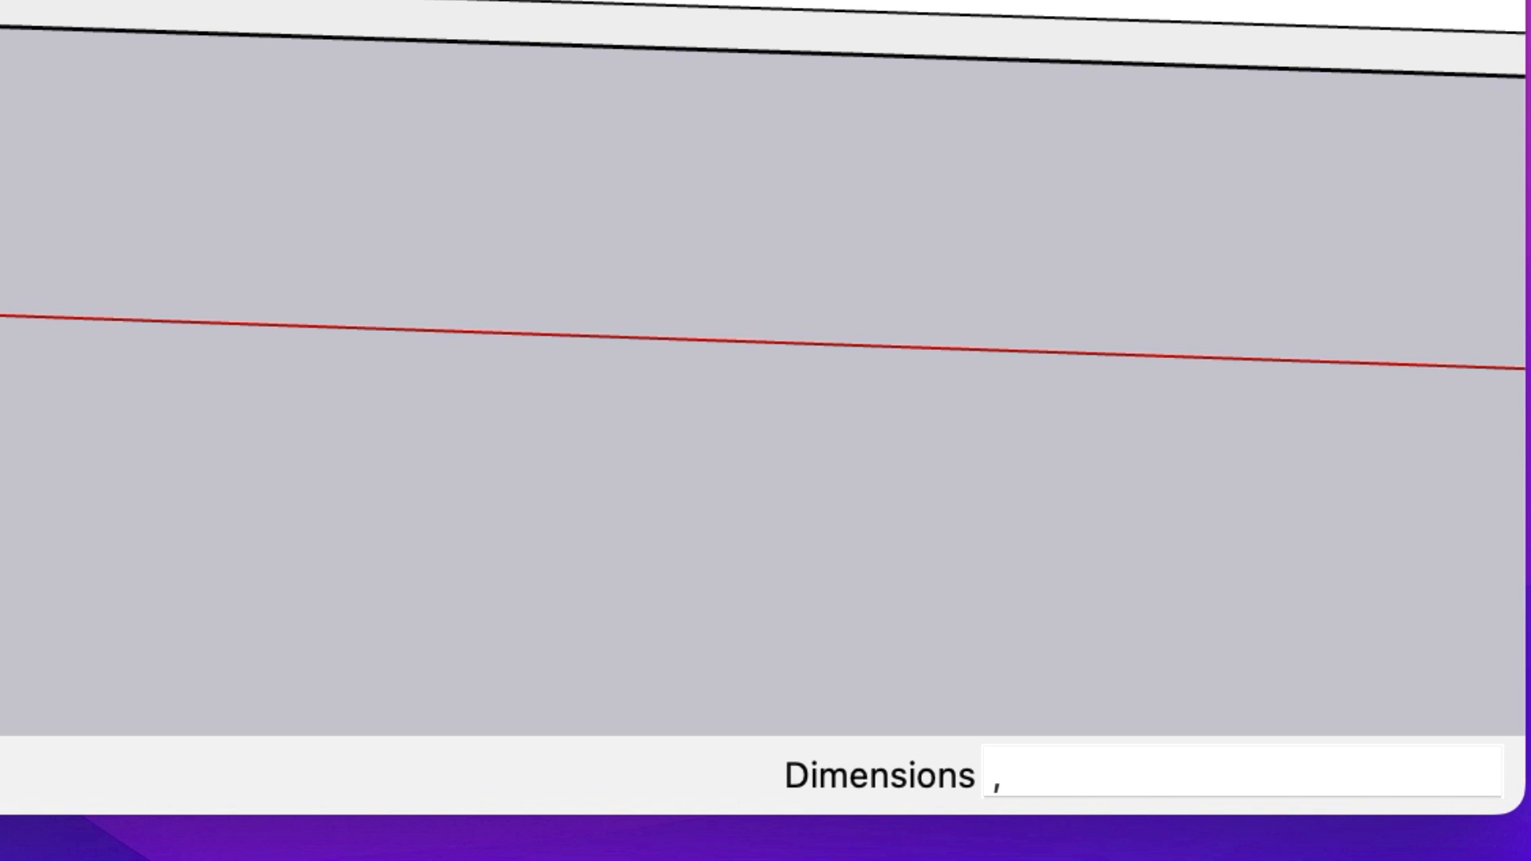
type("1.5")
key("Return")
key("space")
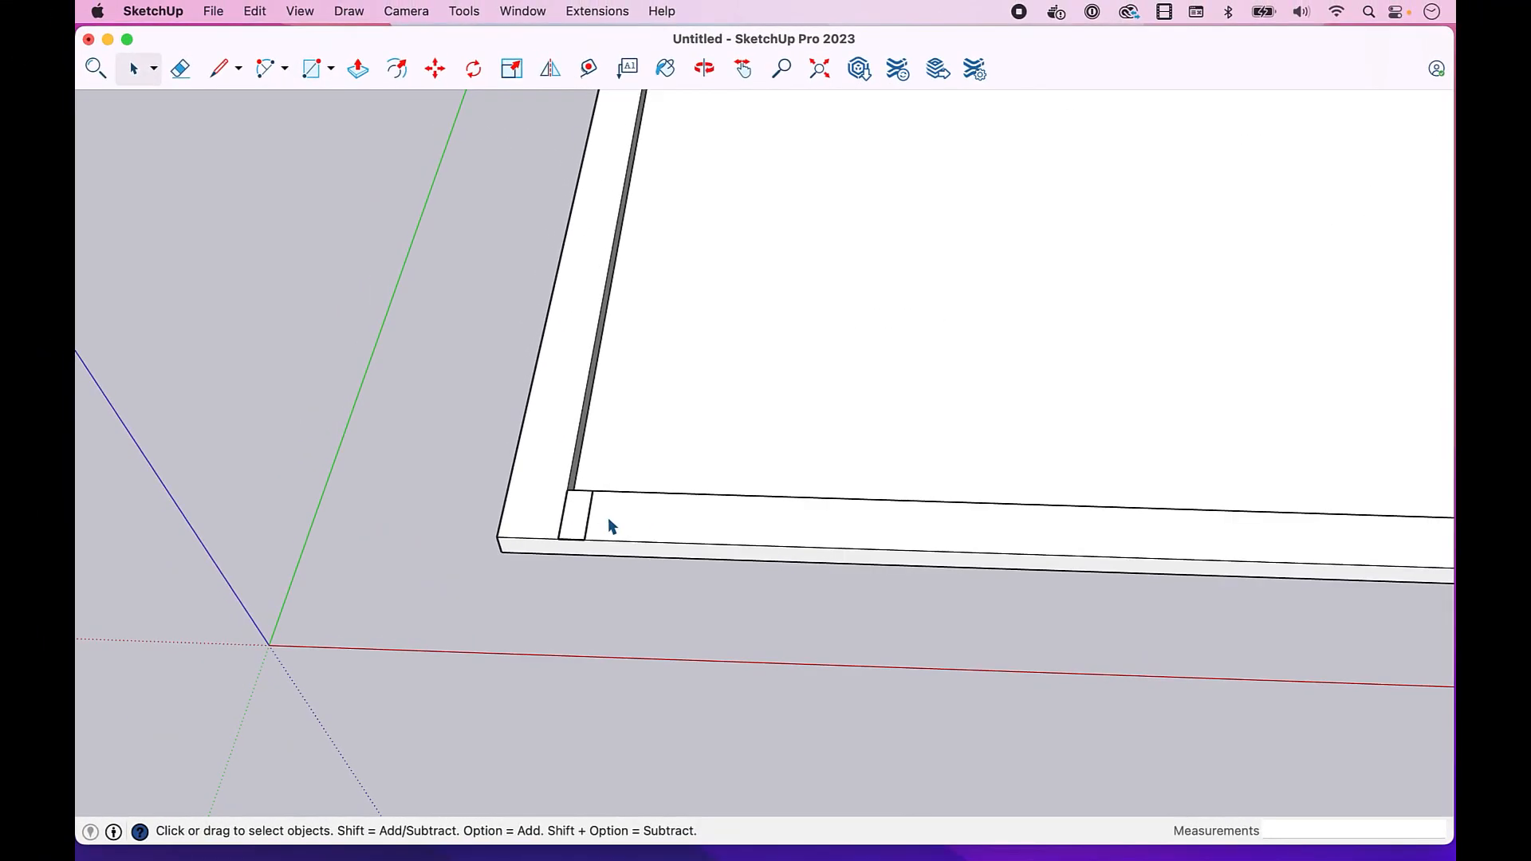
Step: Measure the width and depth of the small rectangle with the Tape Measure tool
left_click(589, 69)
left_click(563, 514)
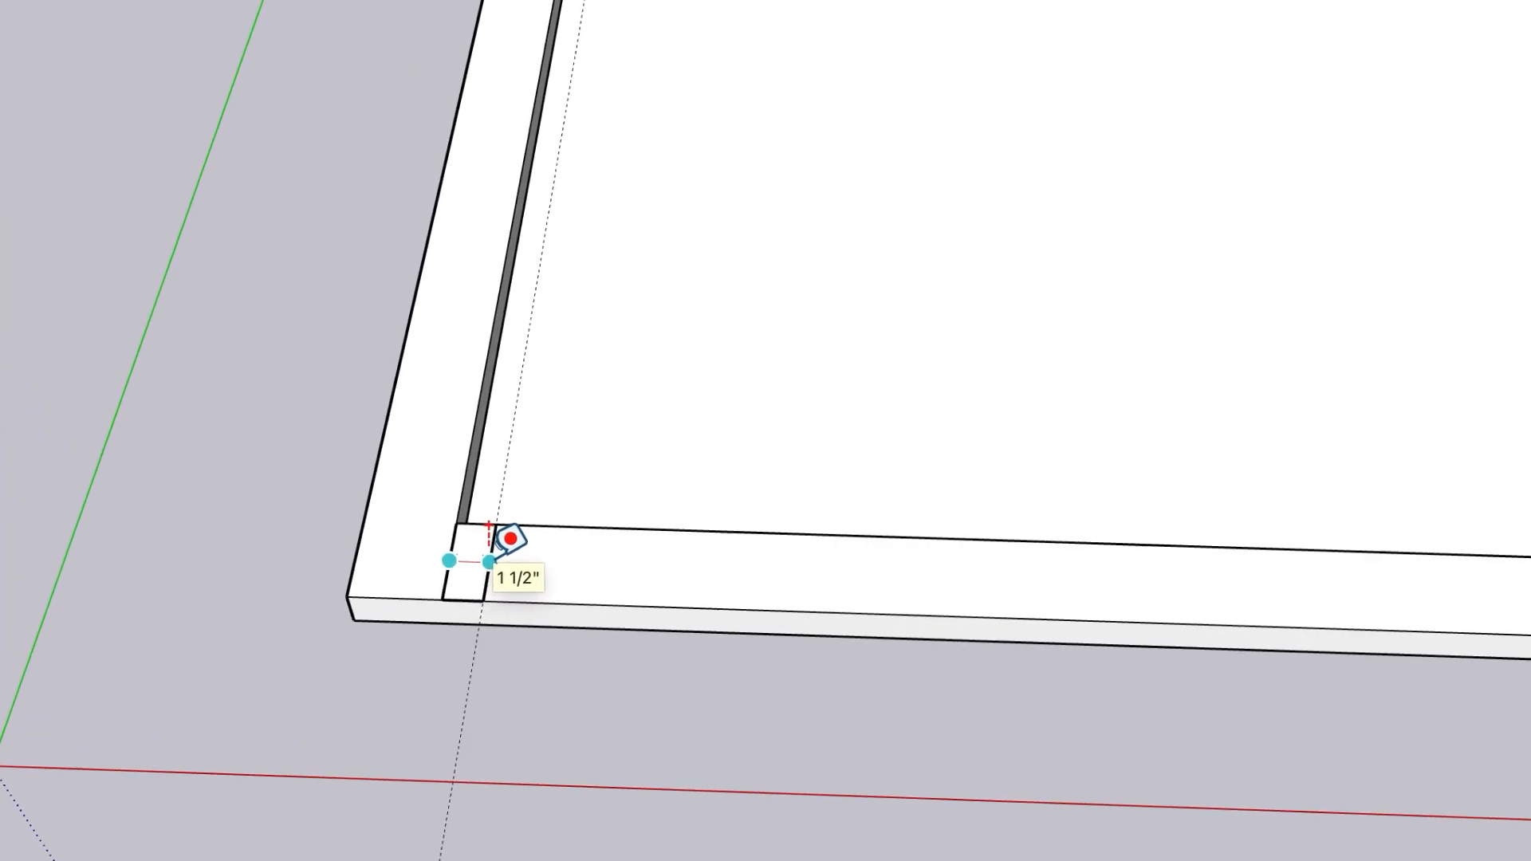
left_click(489, 561)
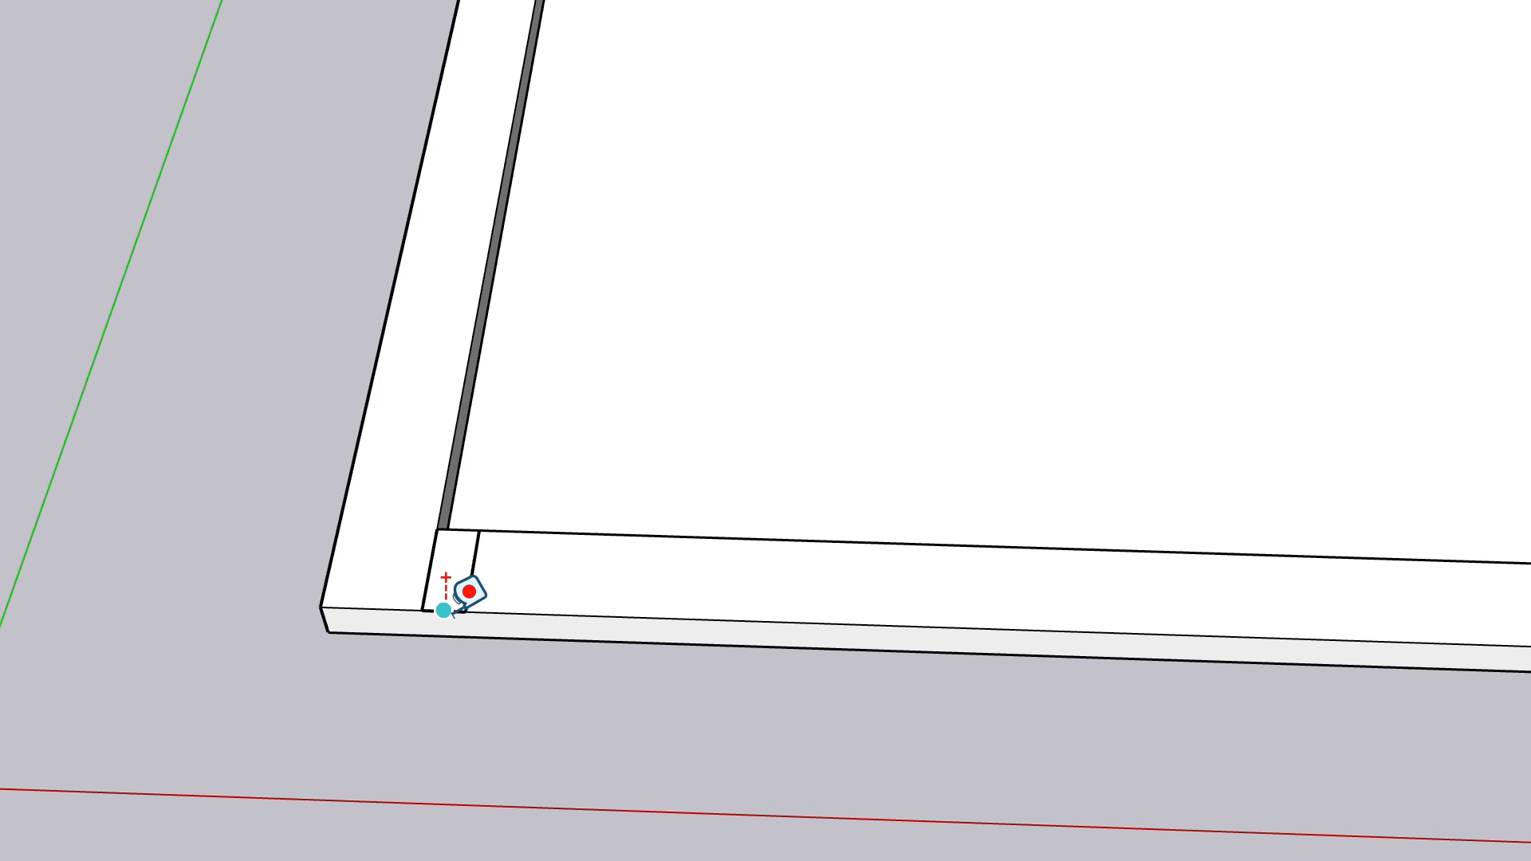
left_click(444, 610)
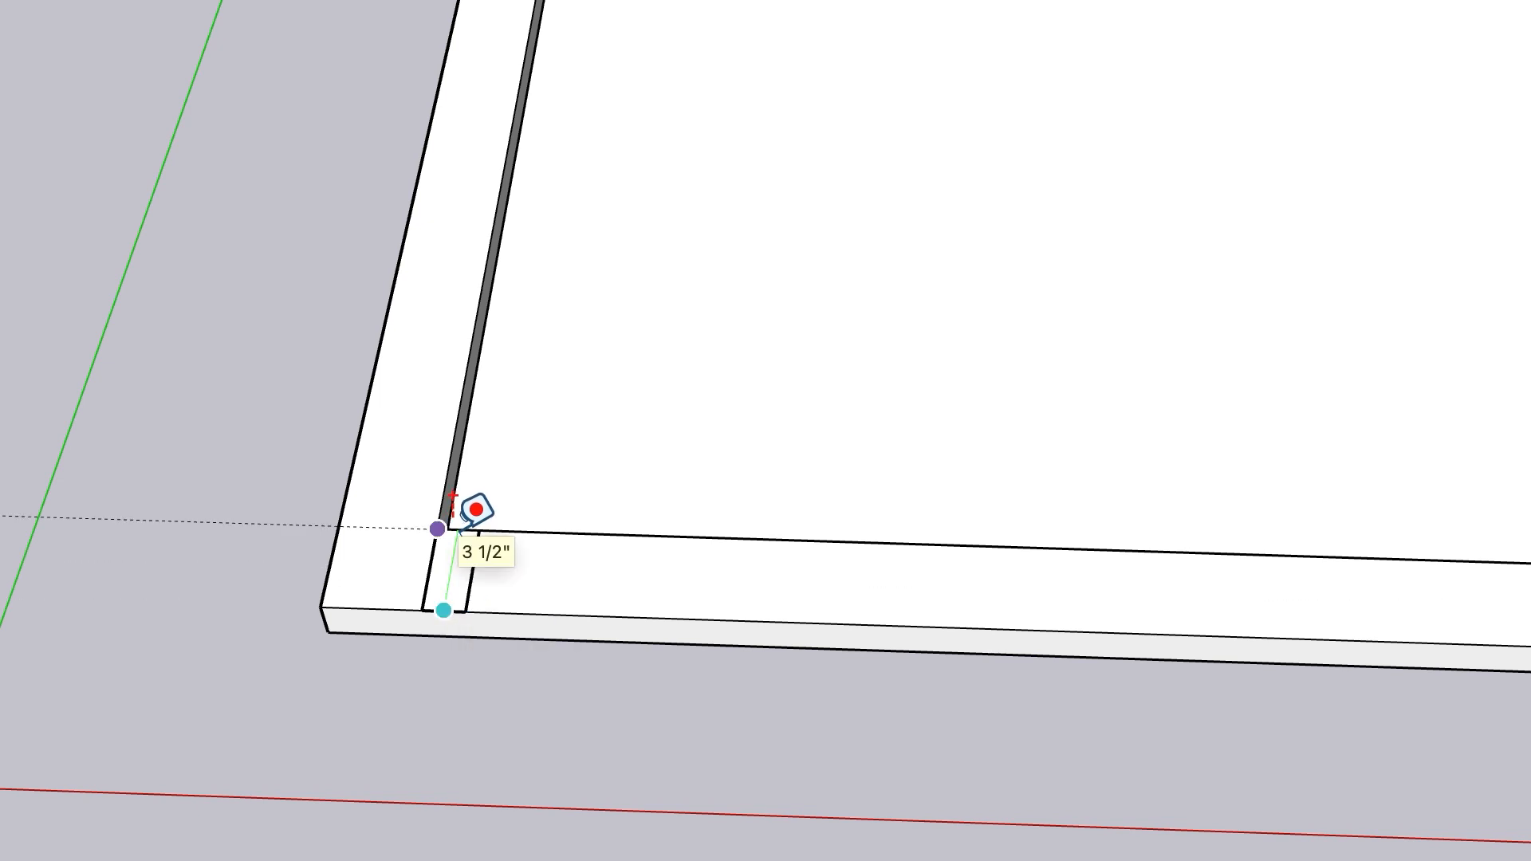
left_click(458, 529)
key("space")
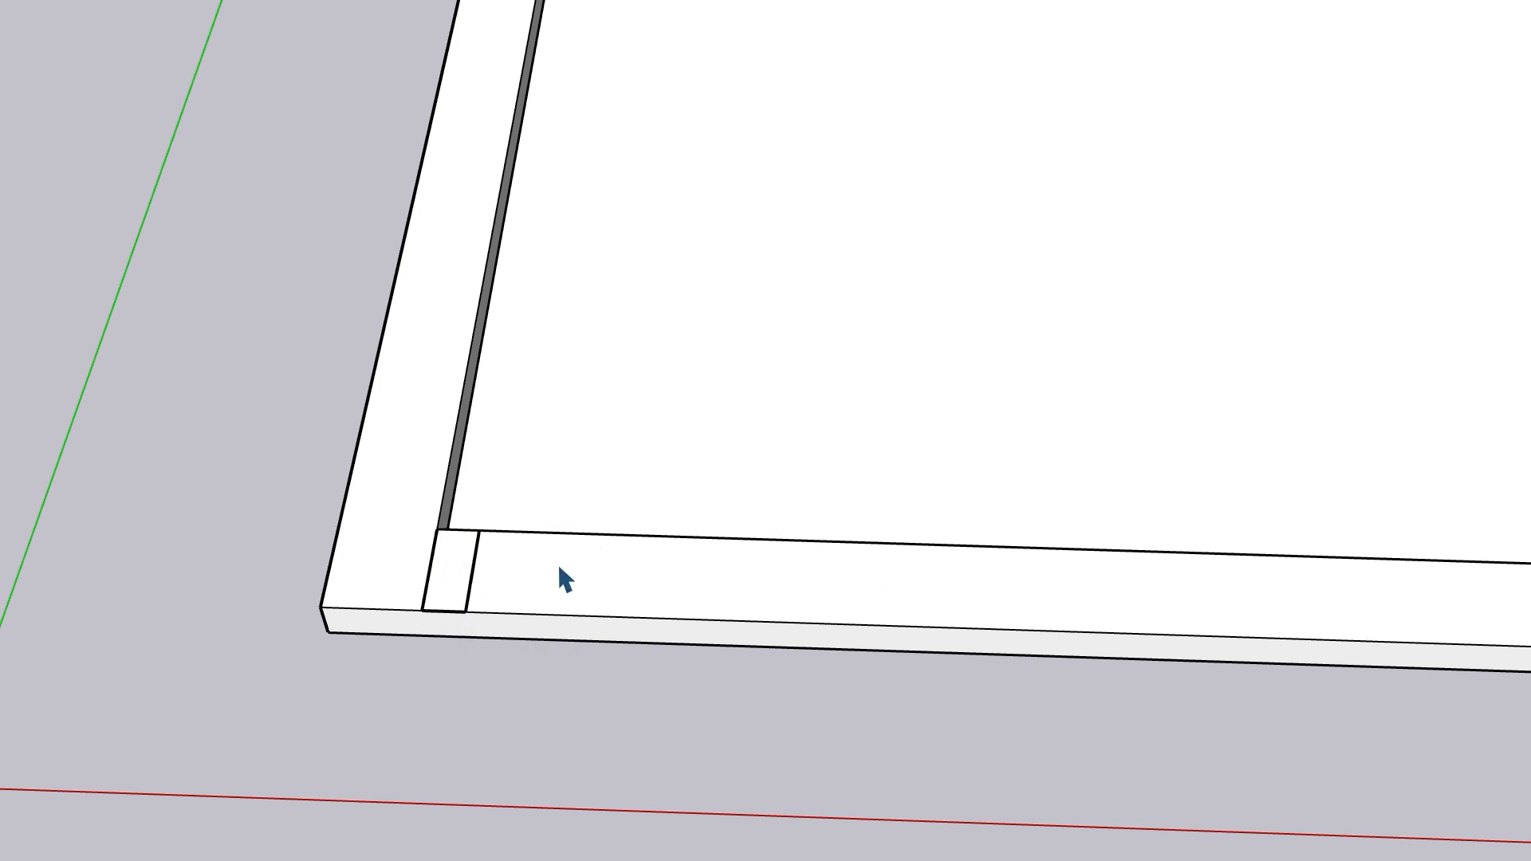
Step: Make the small rectangle a component with the definition name "2x4 Framing Stud"
left_click(454, 581)
right_click(455, 580)
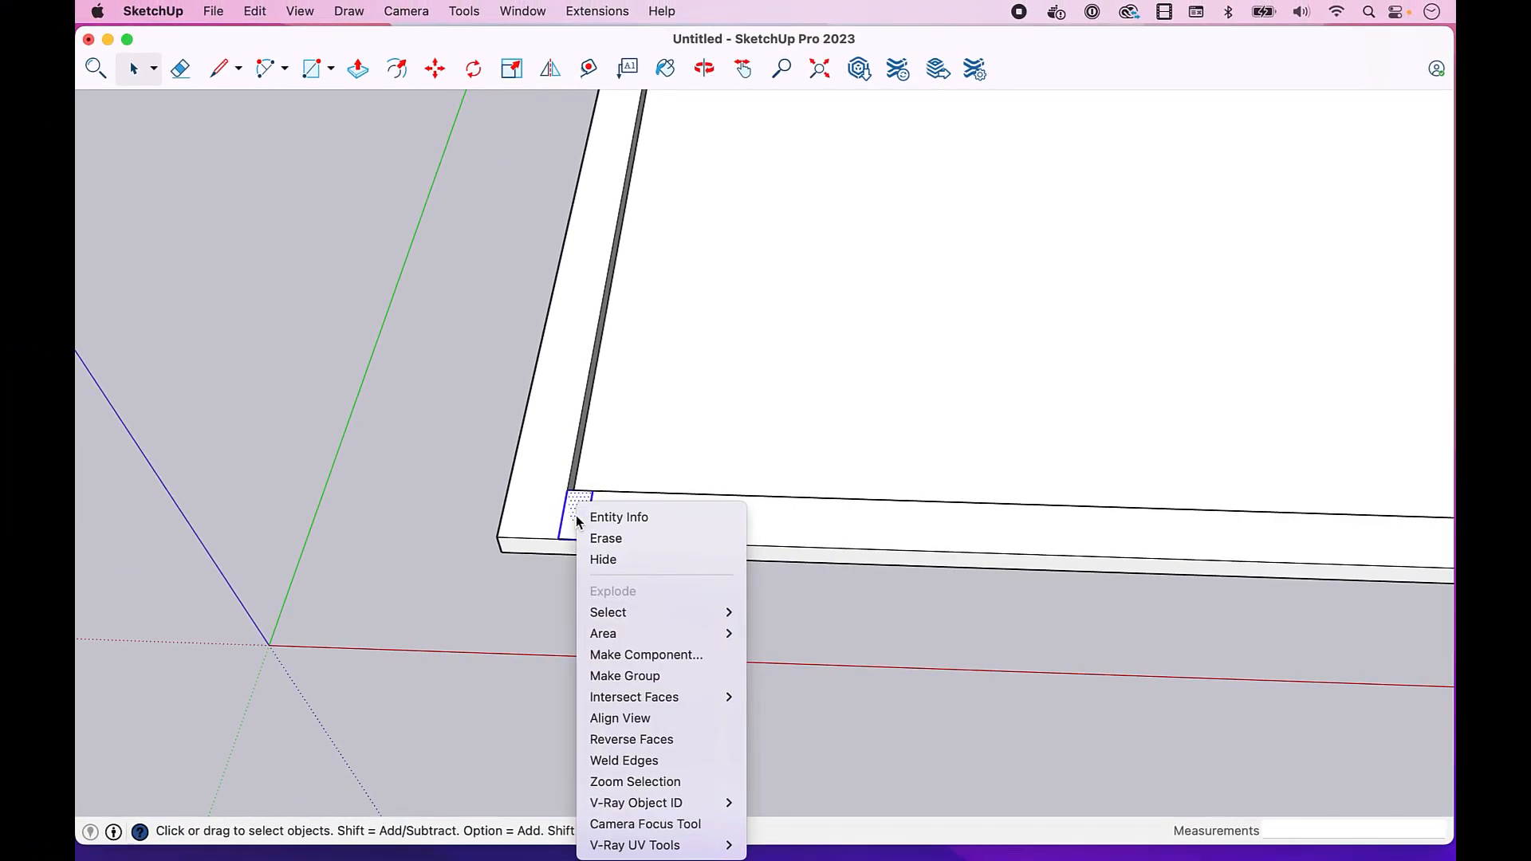
left_click(632, 657)
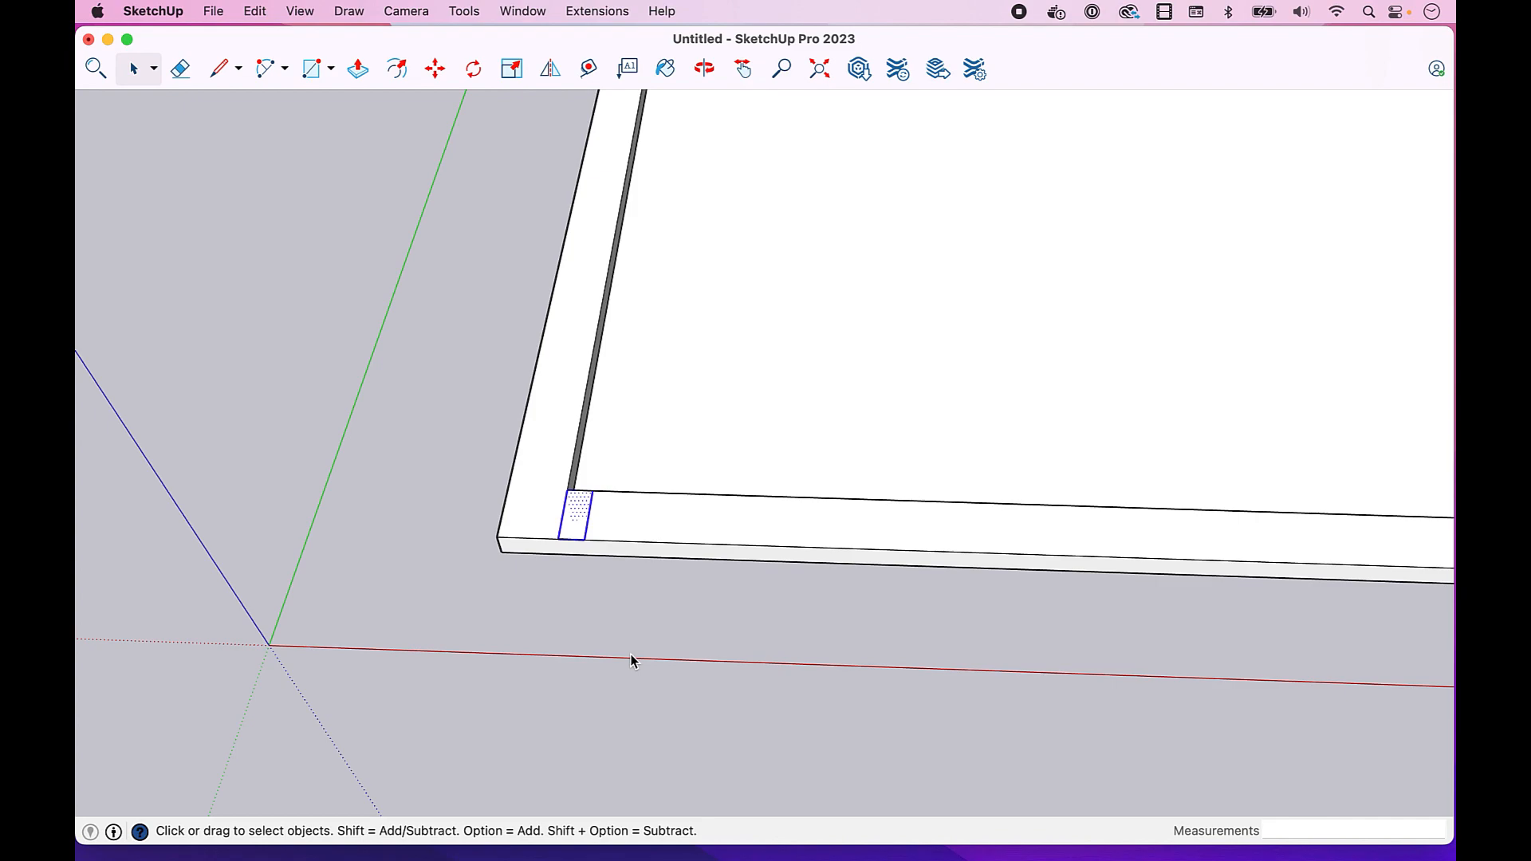
type("2x4 B")
key("BackSpace")
type("Framing Stud")
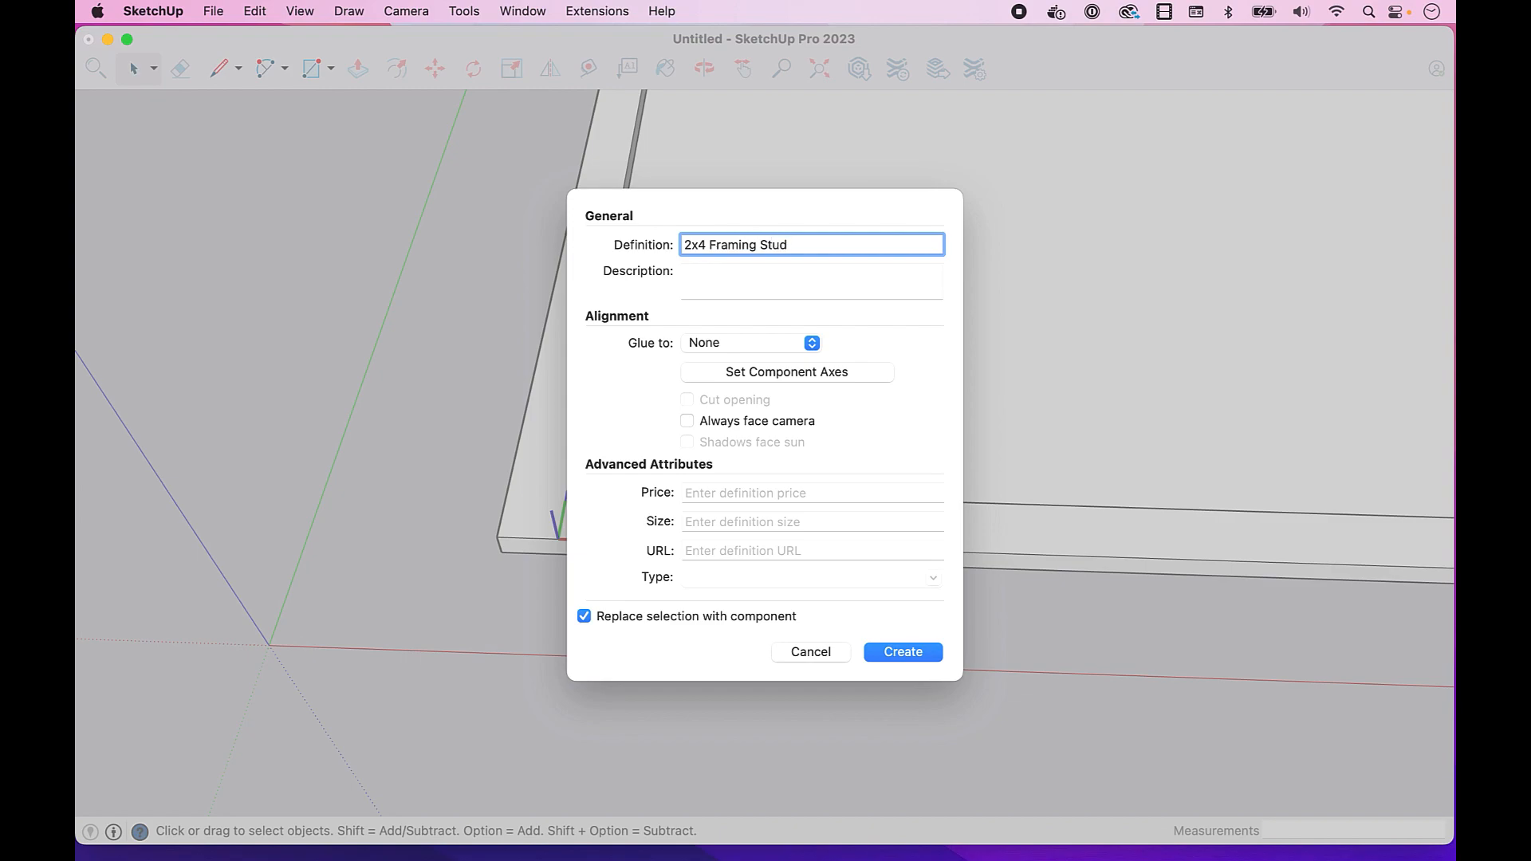
key("Return")
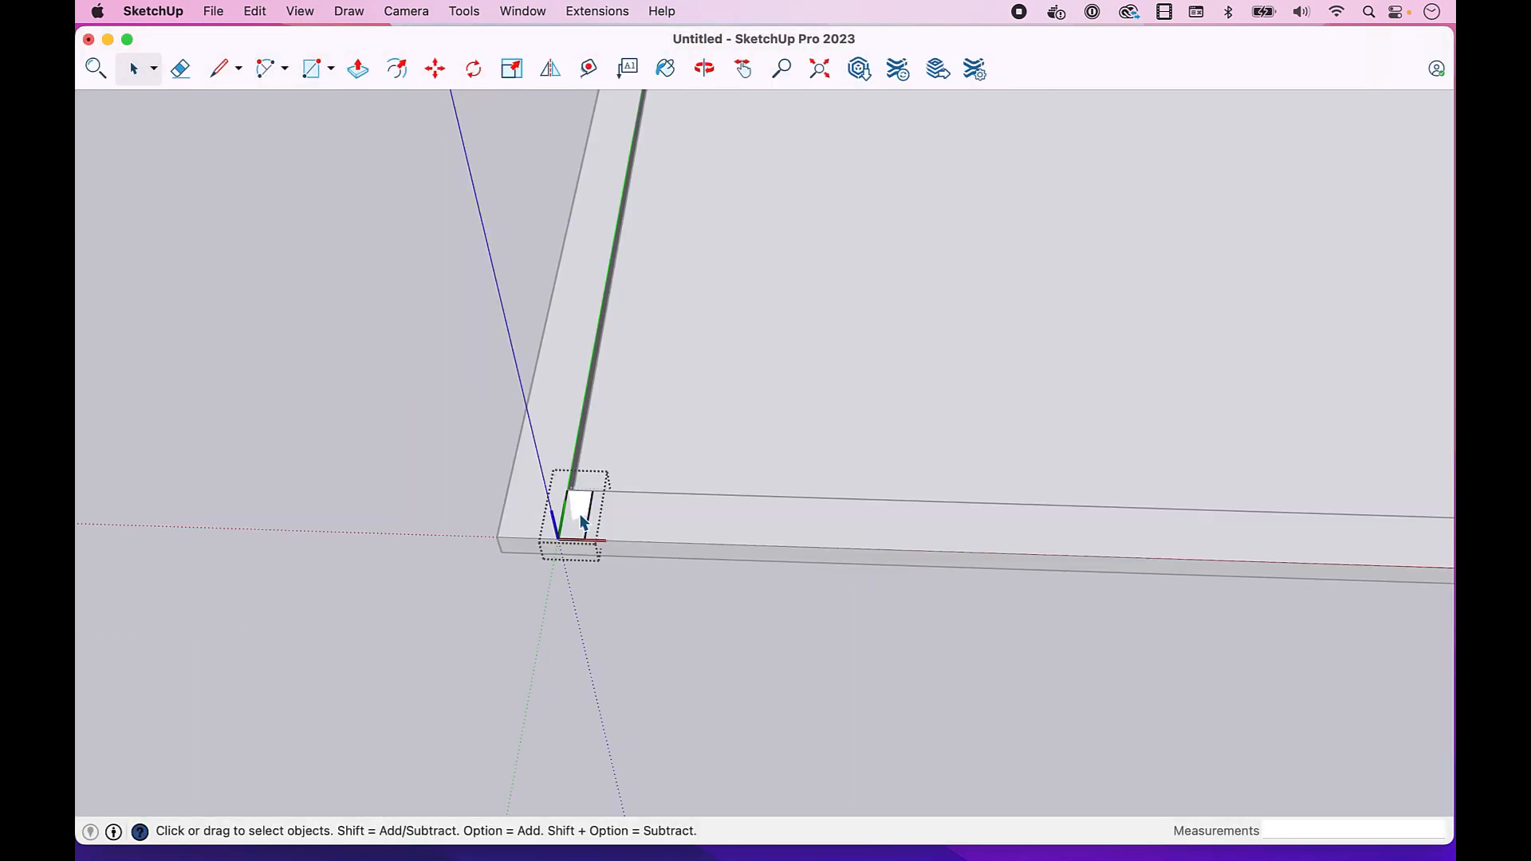
Step: Extrude the stud profile inside the component upward by 12 inches and close the component
double_click(583, 520)
key("p")
left_click(581, 520)
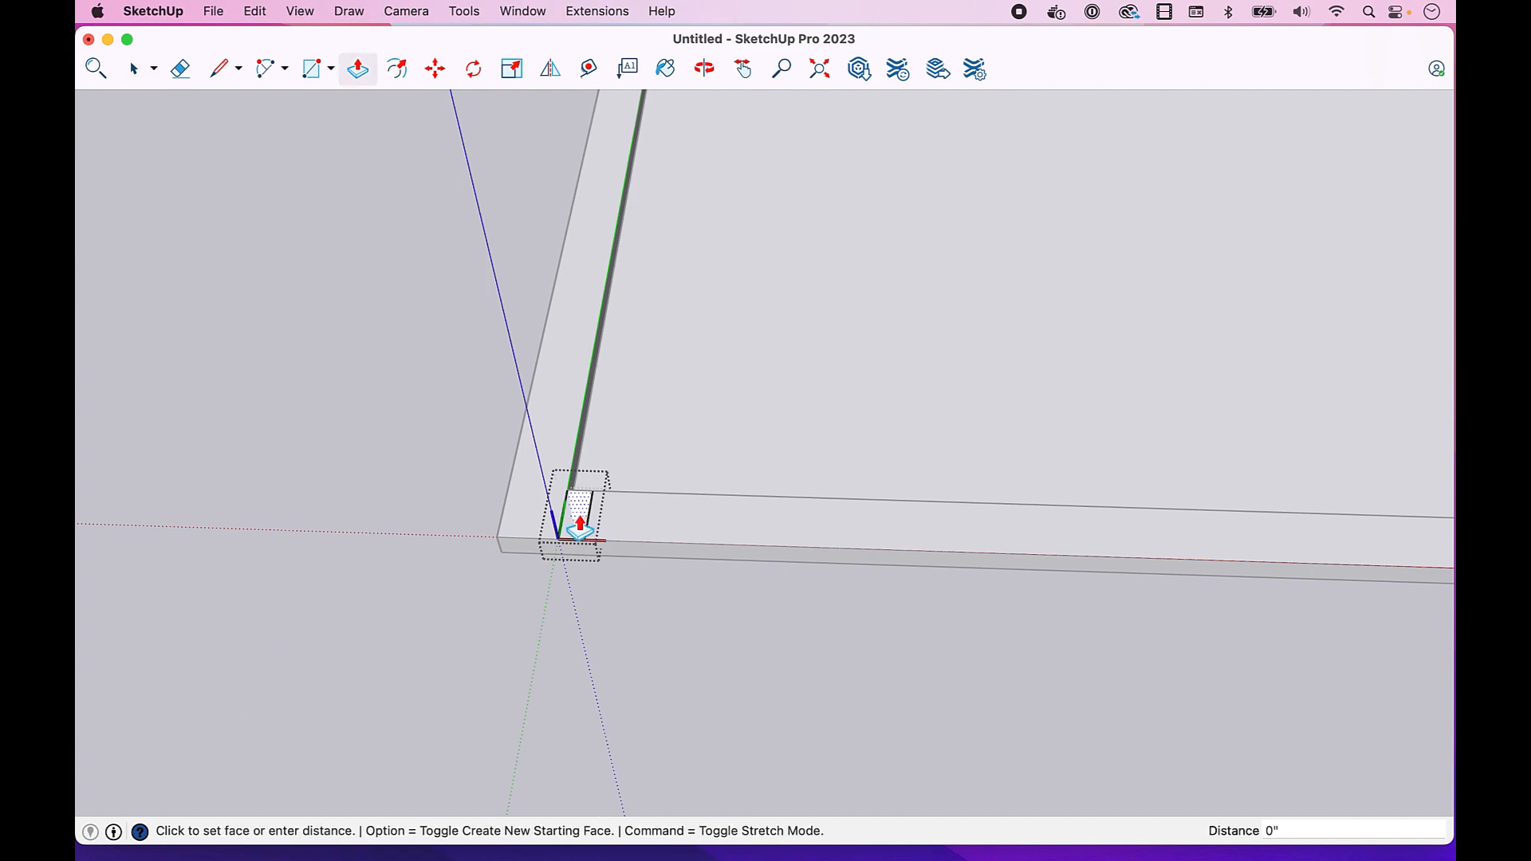
type("12")
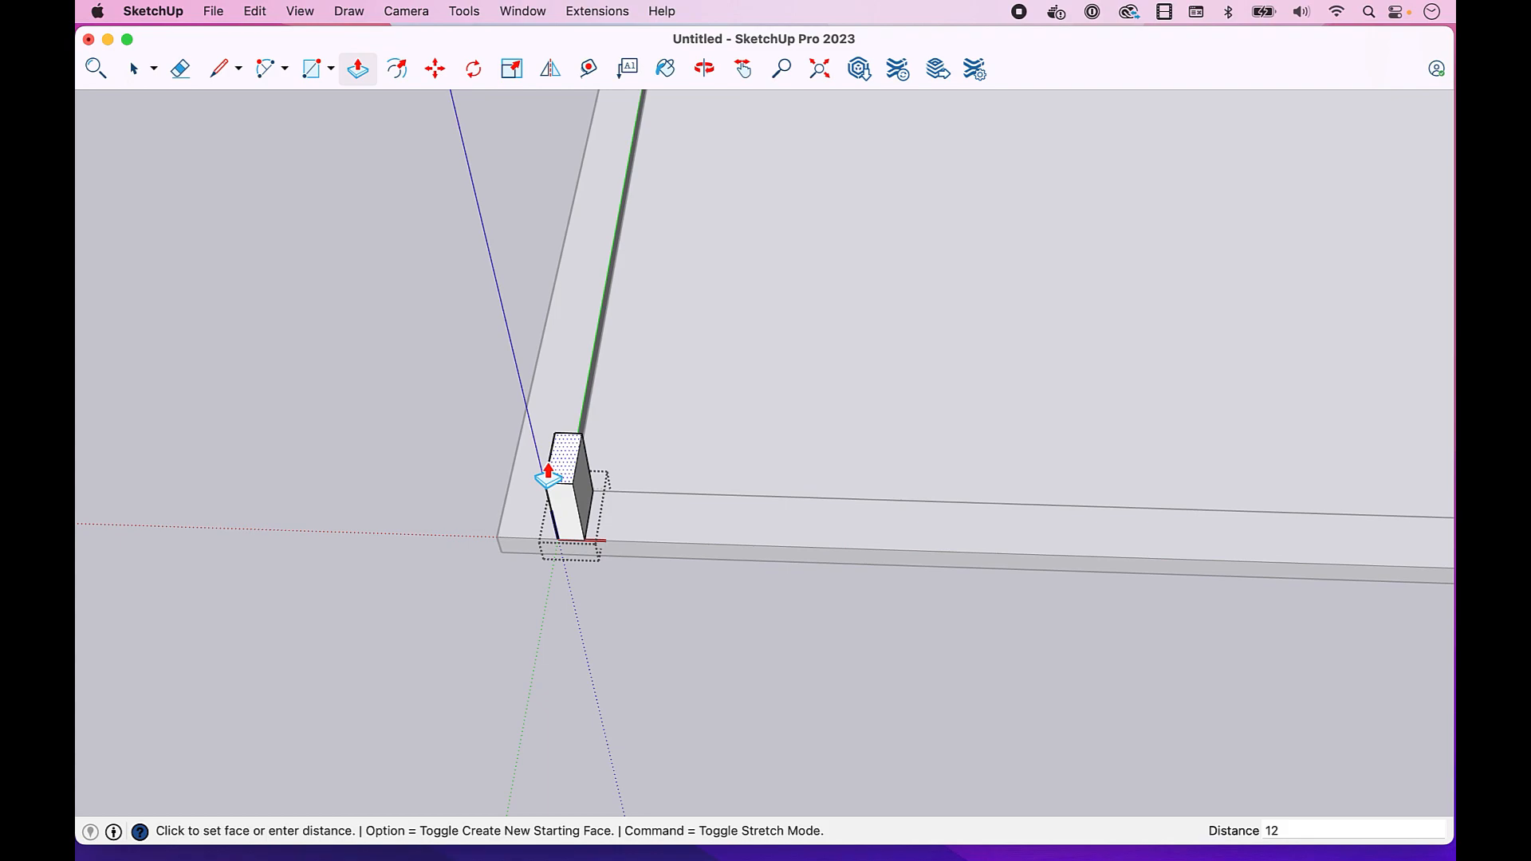
key("Return")
scroll(548, 476, "down", 6)
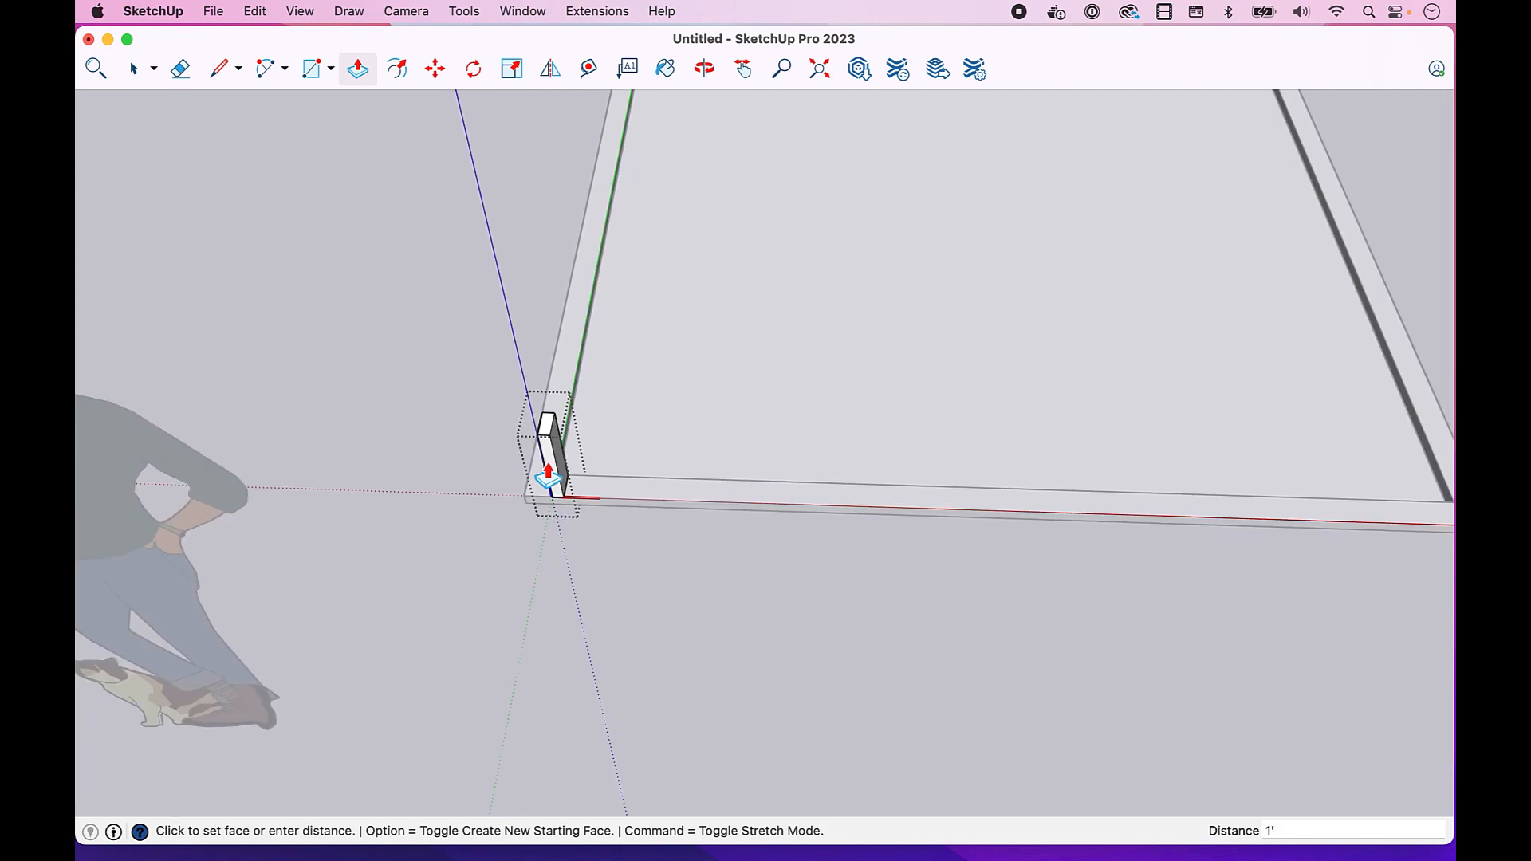
key("space")
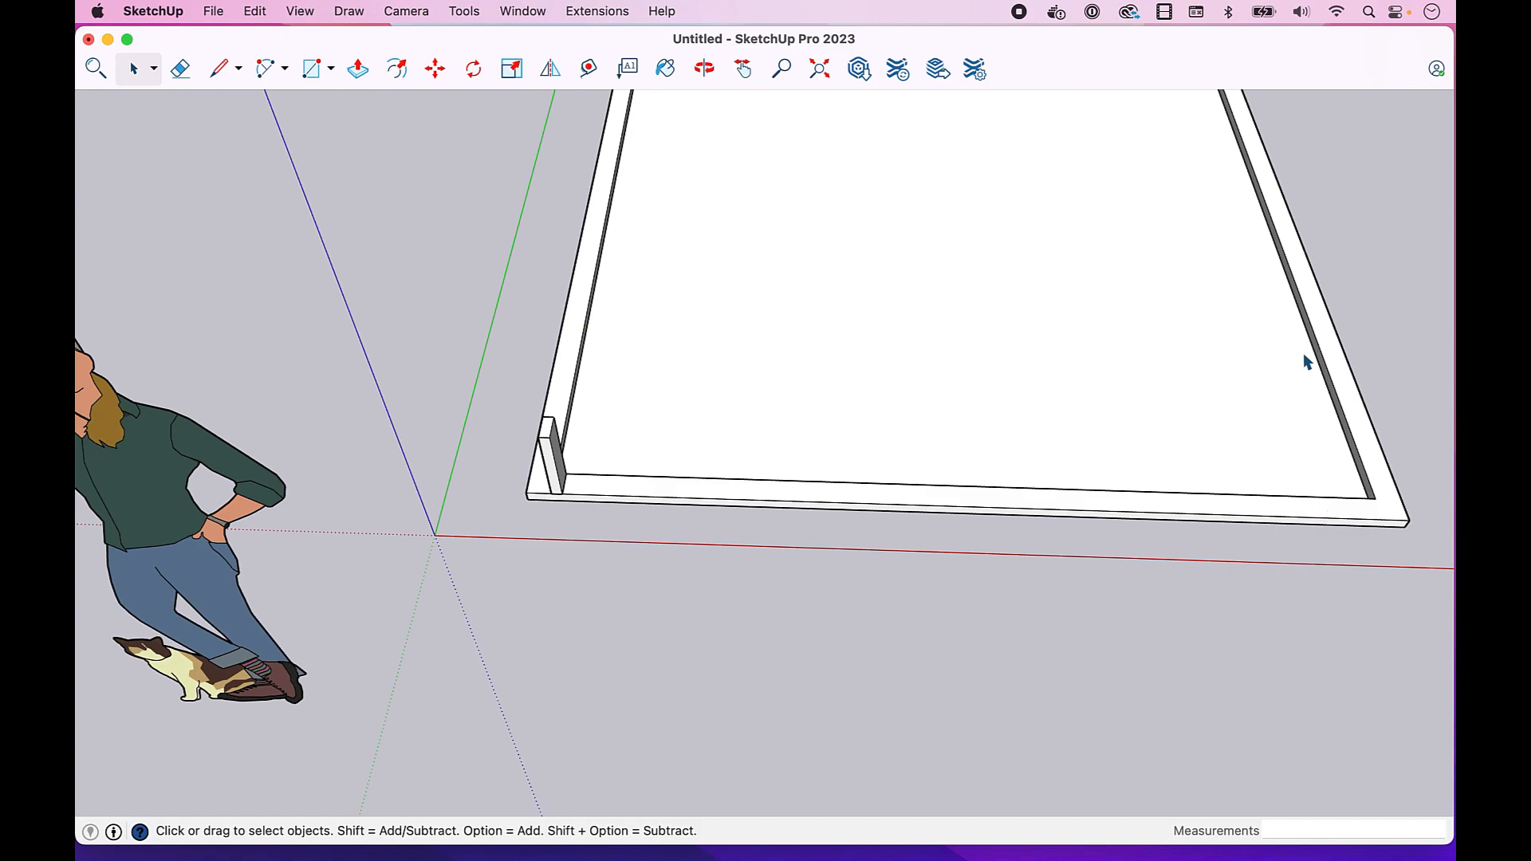
Step: Move the 2x4 framing stud so its base corner sits on the front-left outer corner of the front board
key("m")
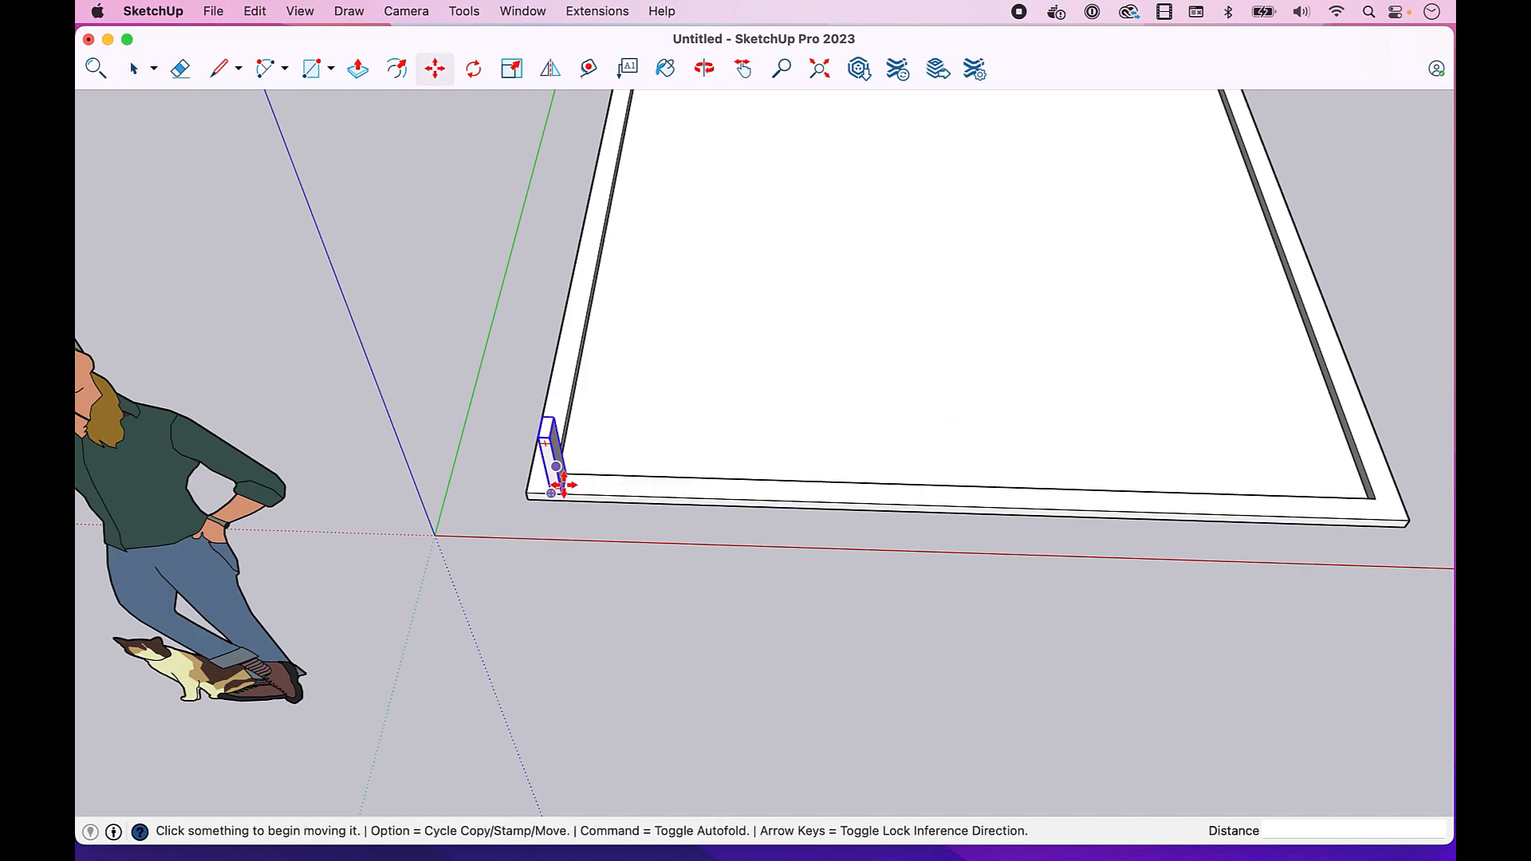
left_click(558, 485)
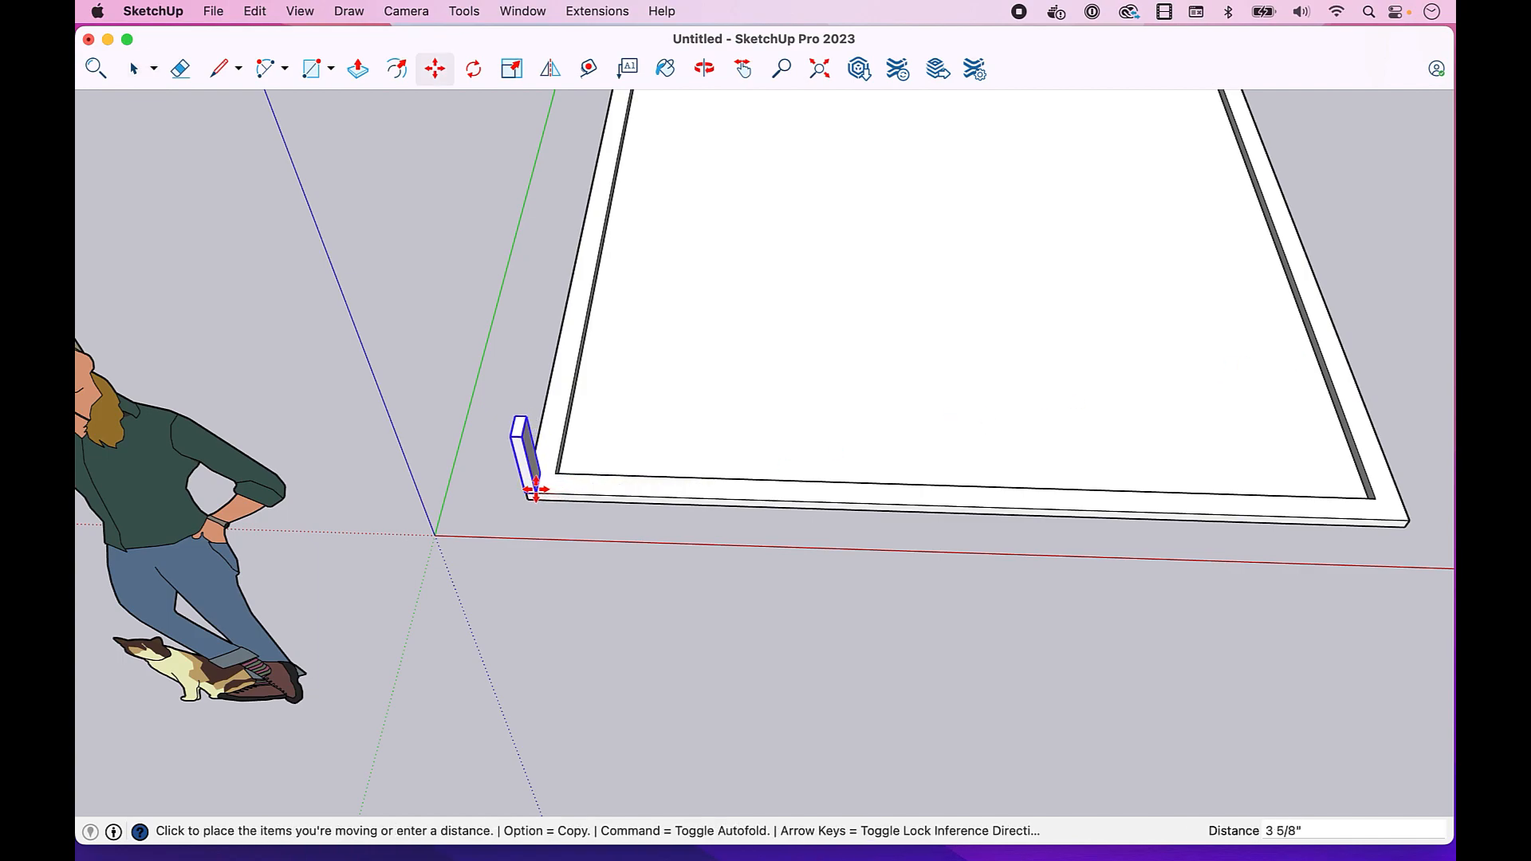
left_click(545, 489)
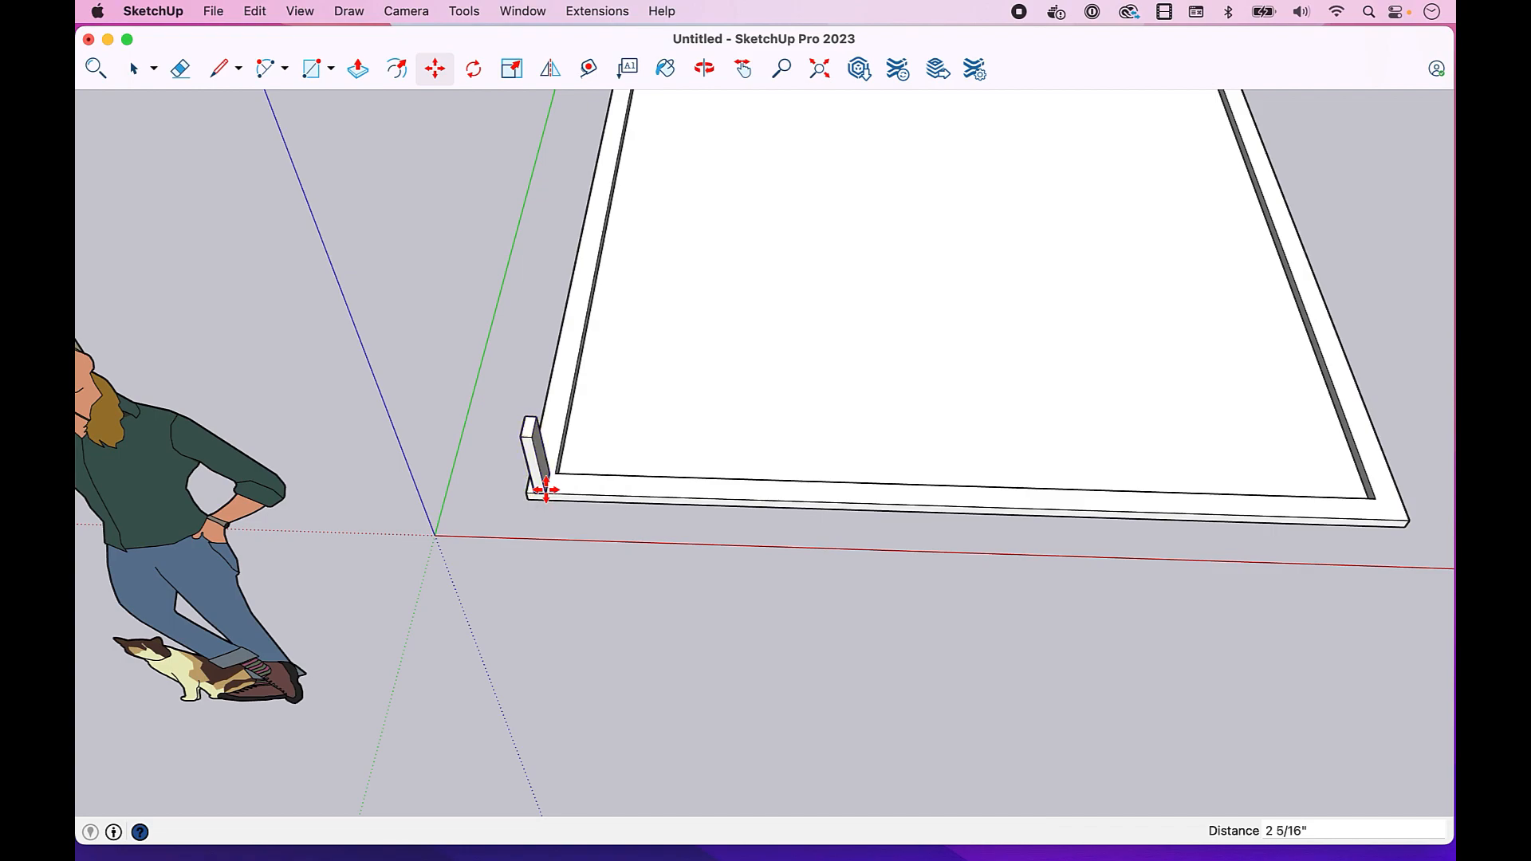
scroll(545, 490, "up", 5)
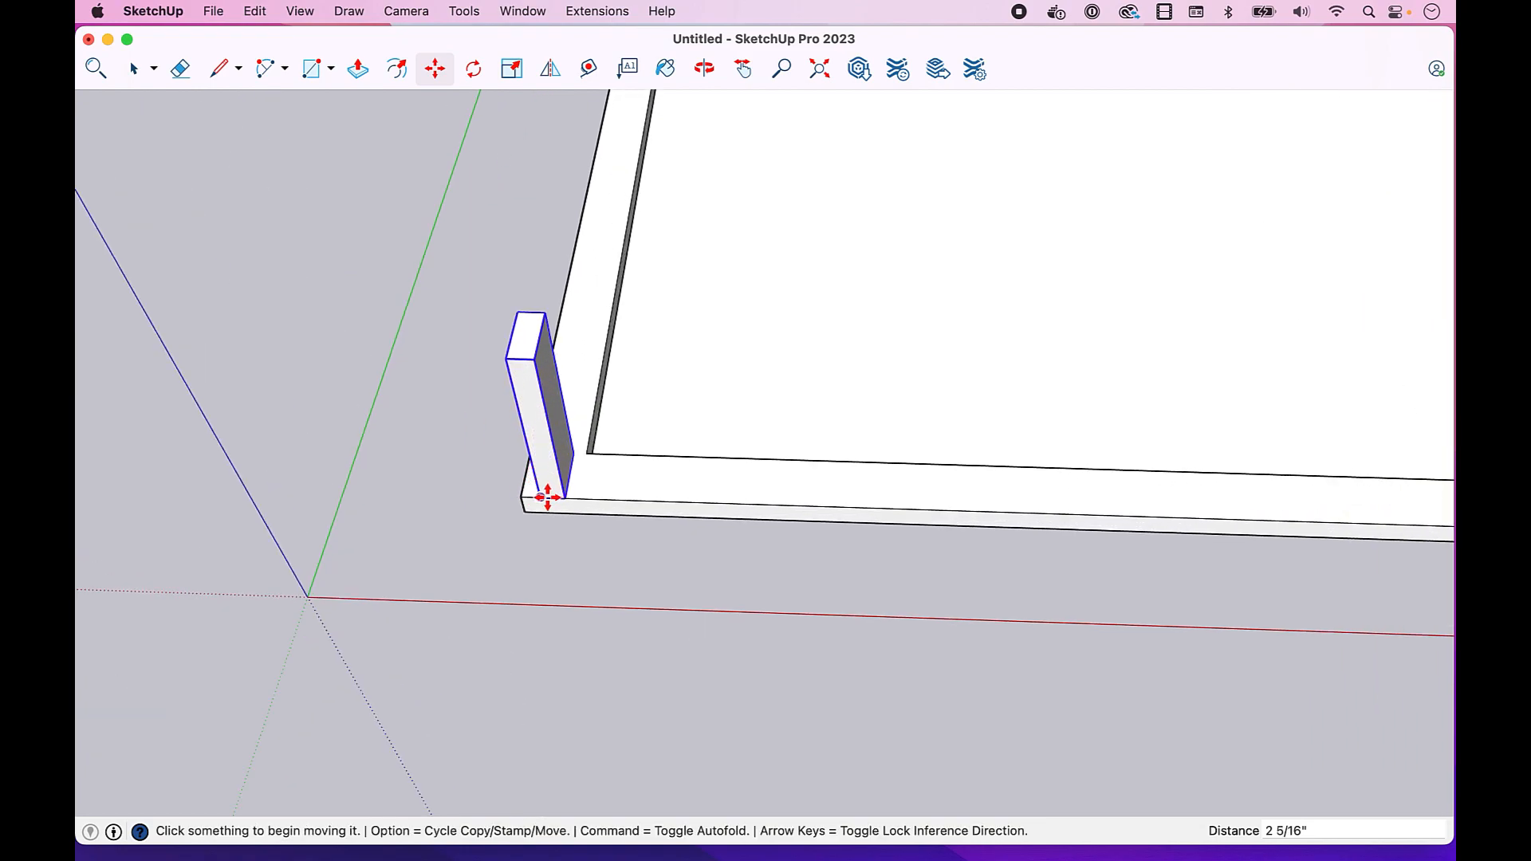
left_click(547, 497)
left_click(524, 497)
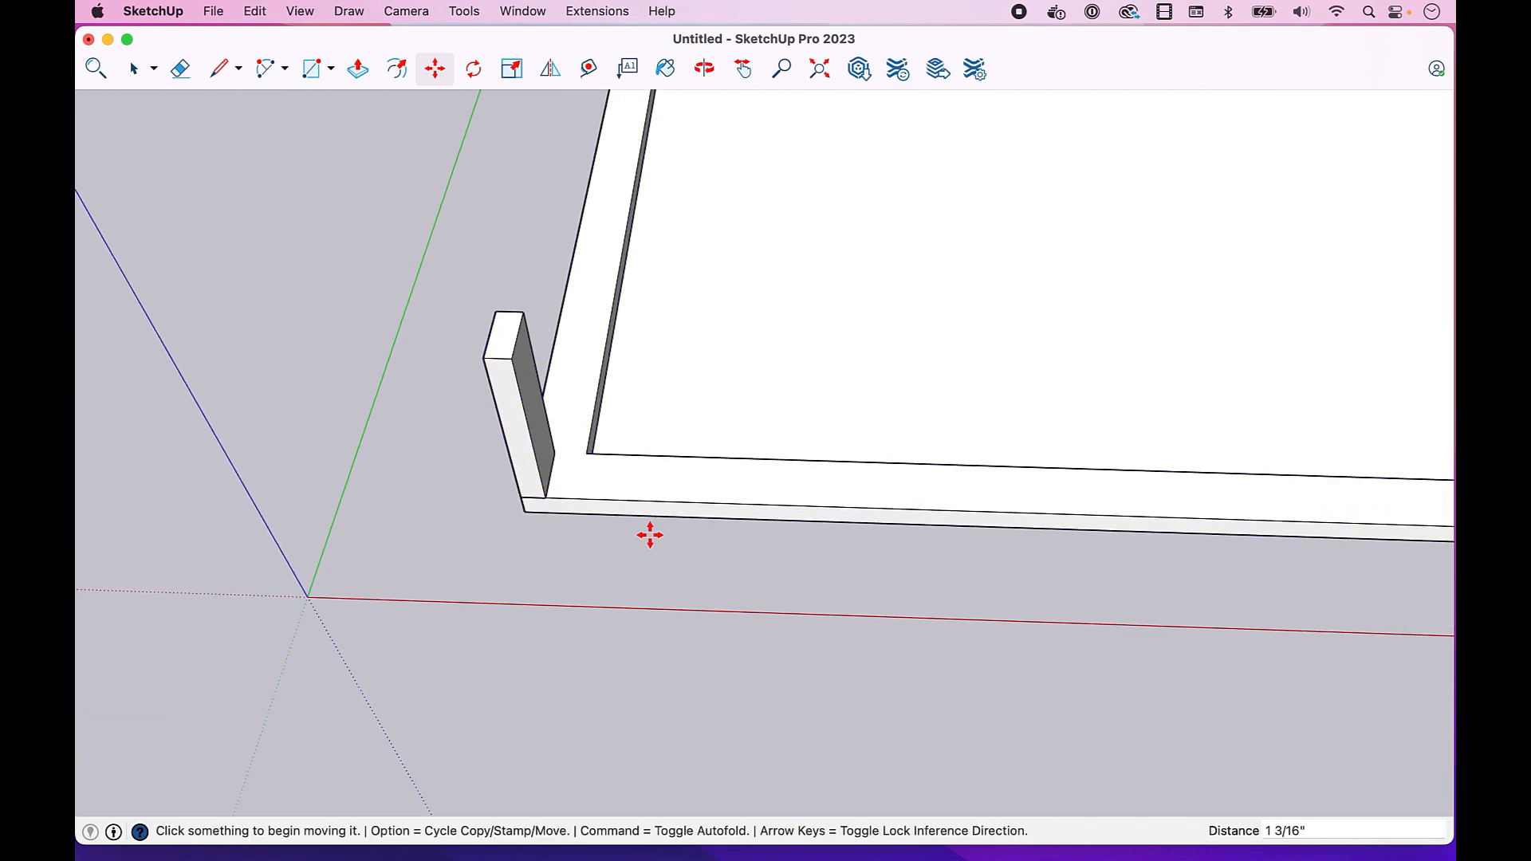
scroll(650, 535, "down", 3)
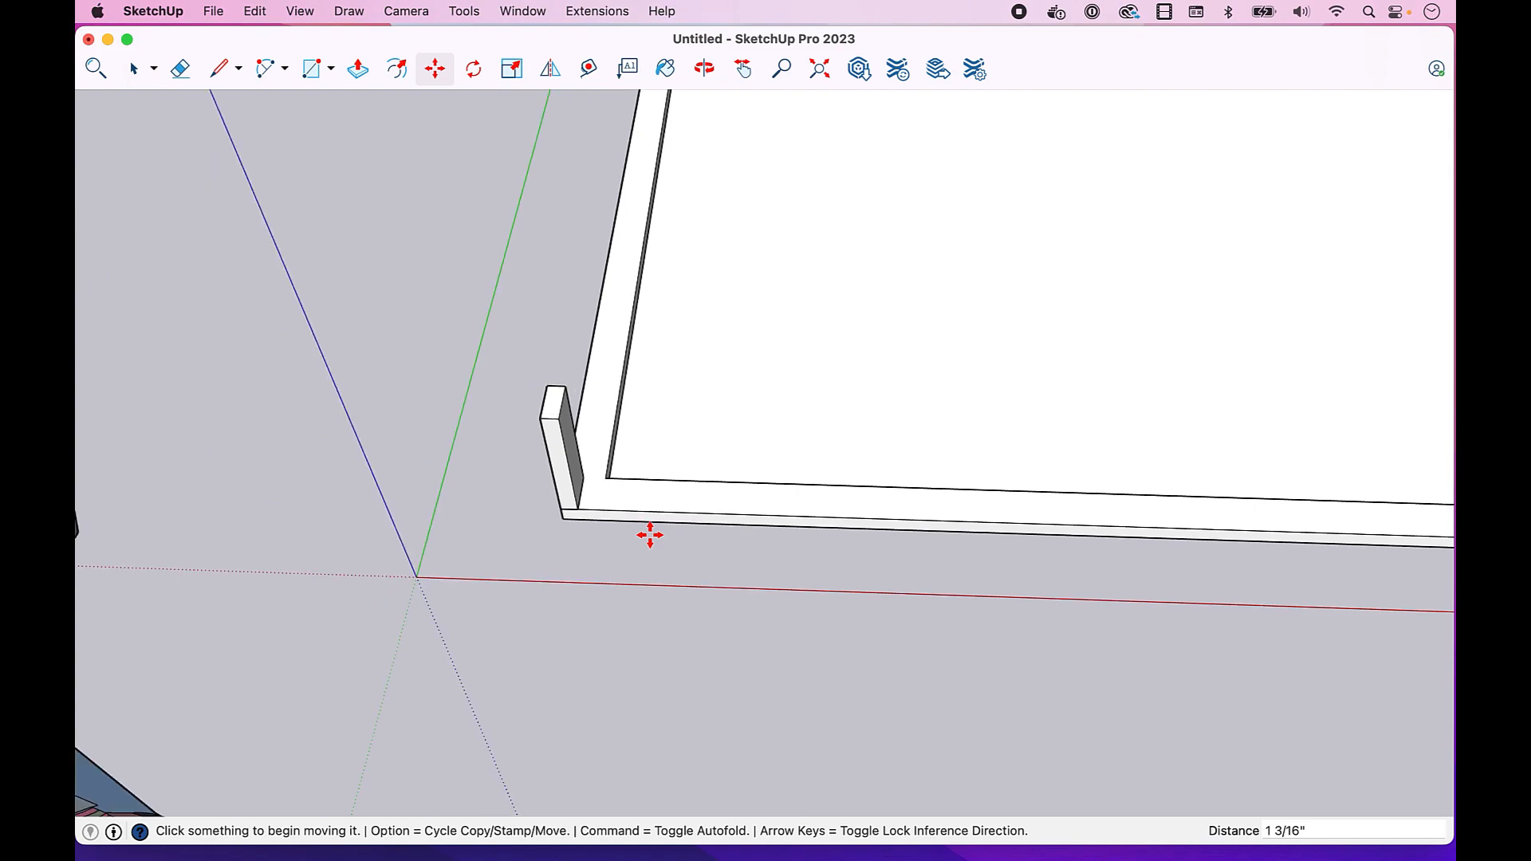
key("space")
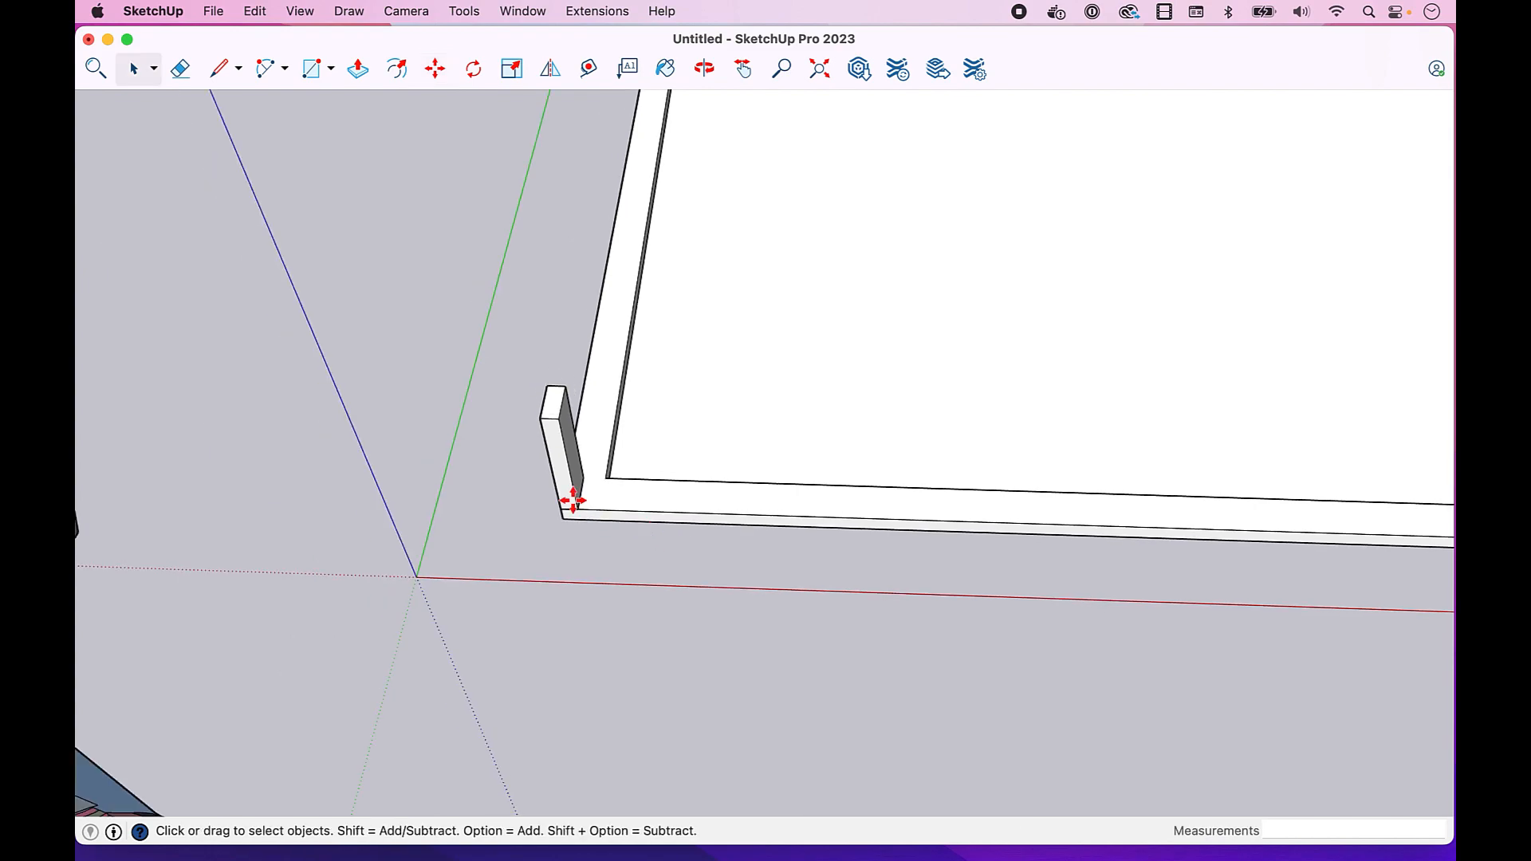
Step: Copy the corner stud 16 inches along the front edge of the board
key("m")
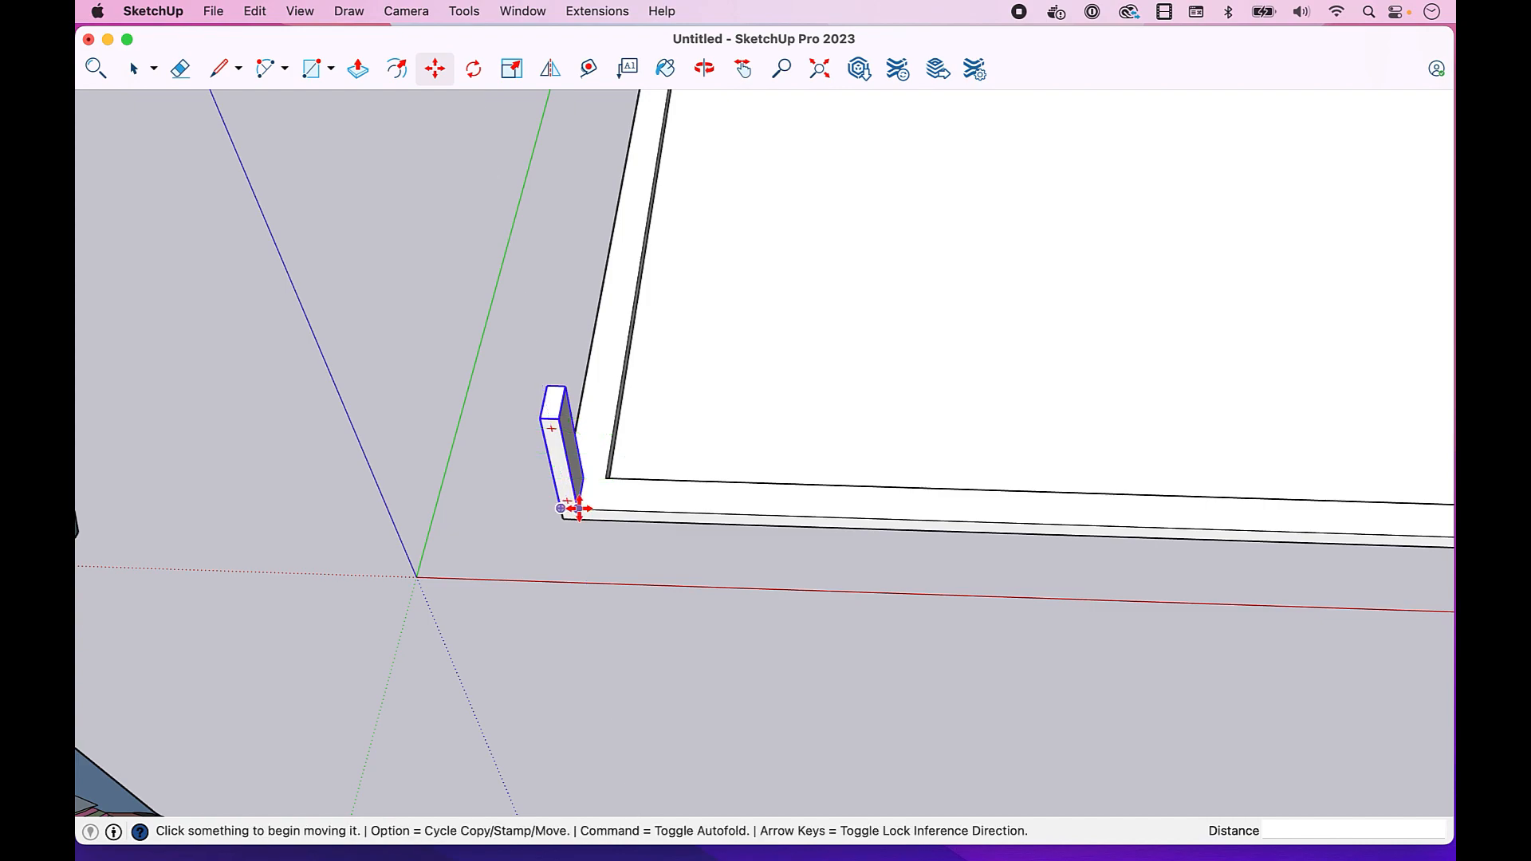
left_click(575, 509)
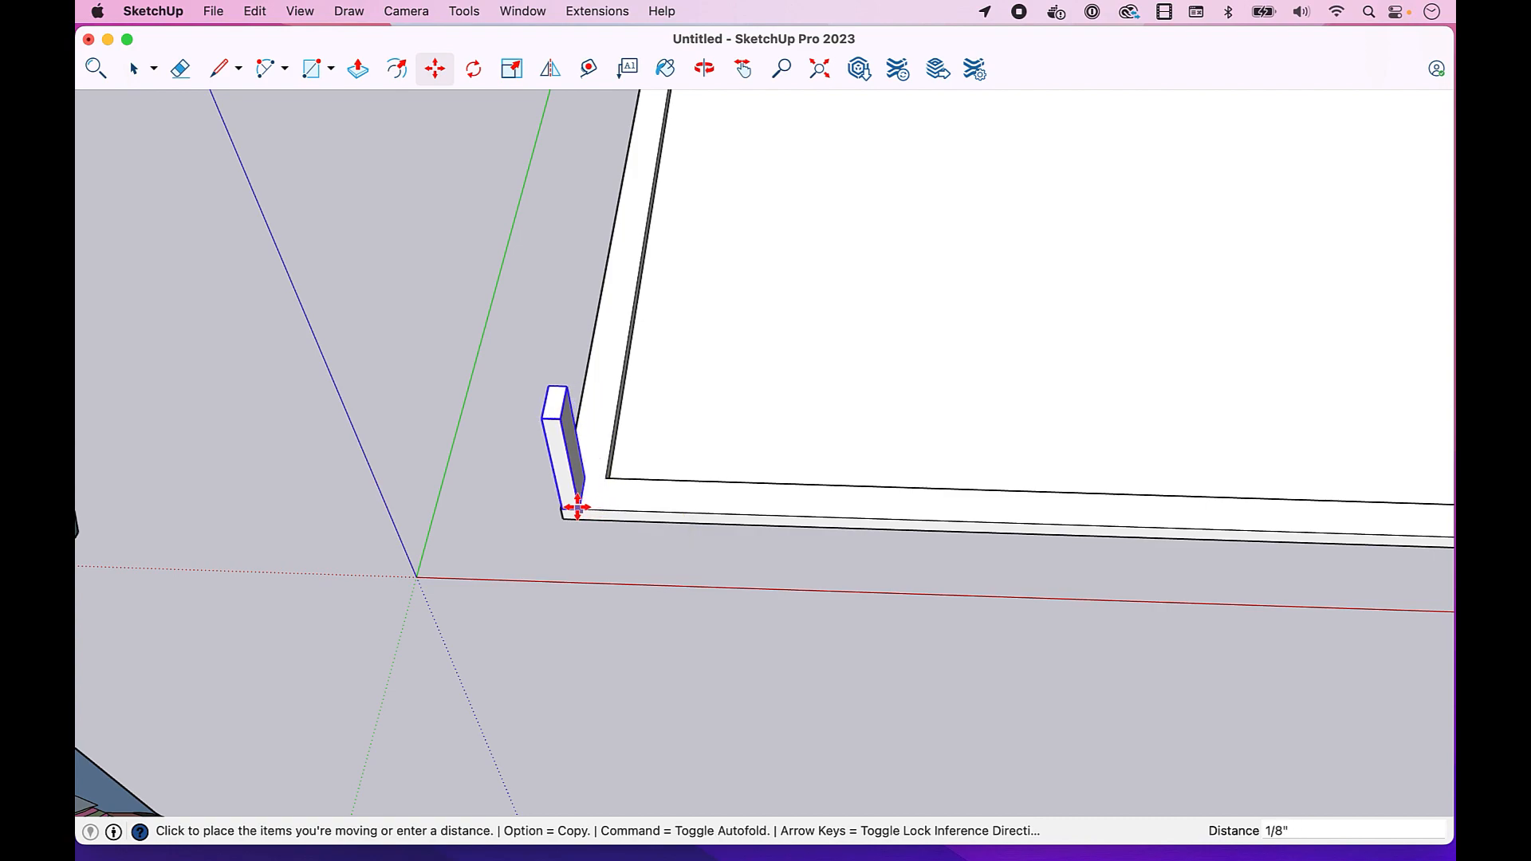
left_click(576, 507)
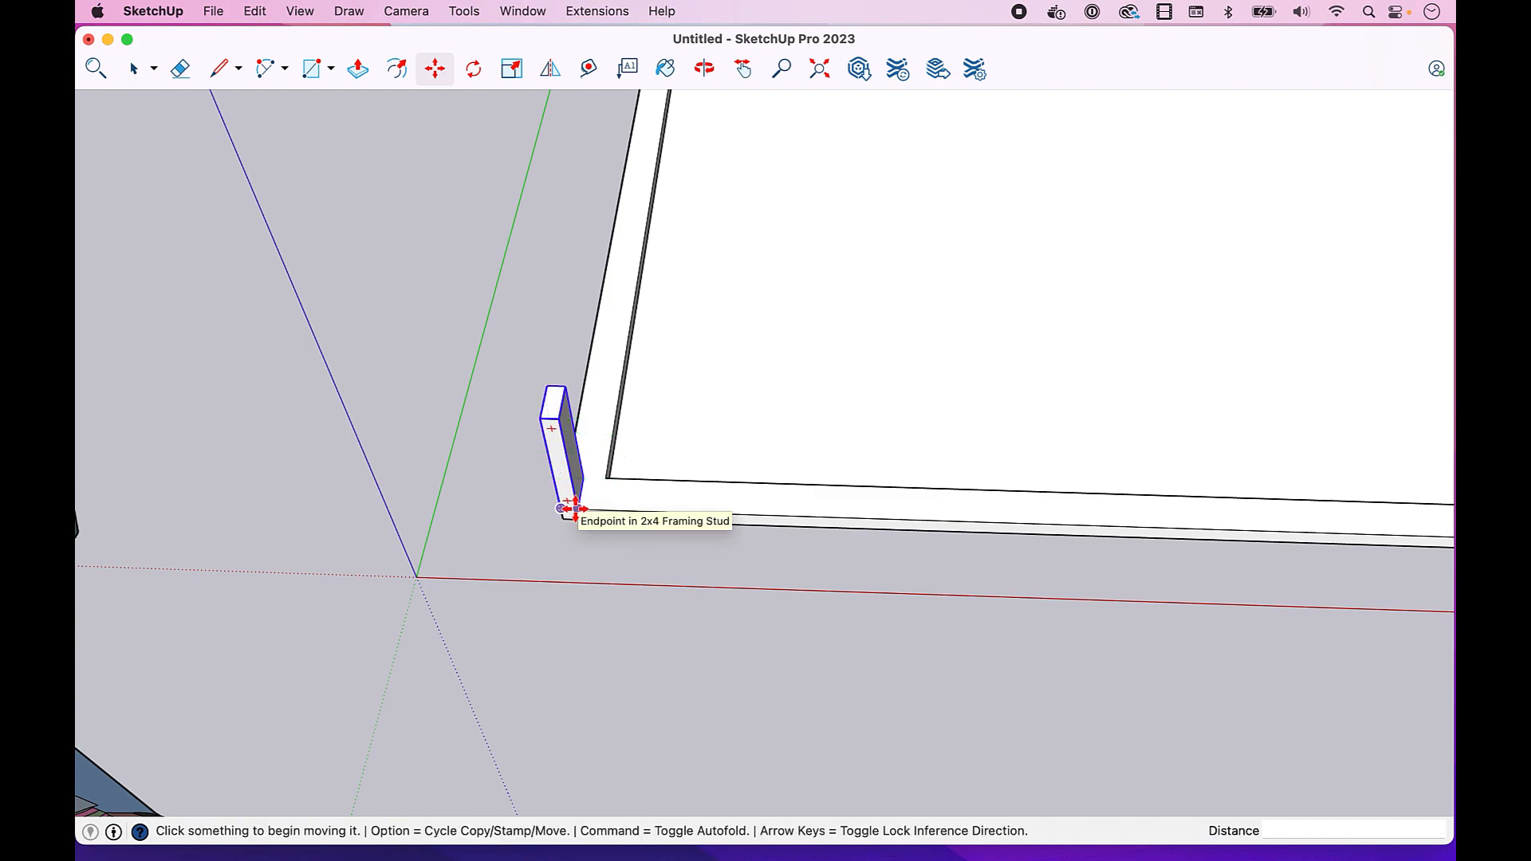
left_click(574, 507)
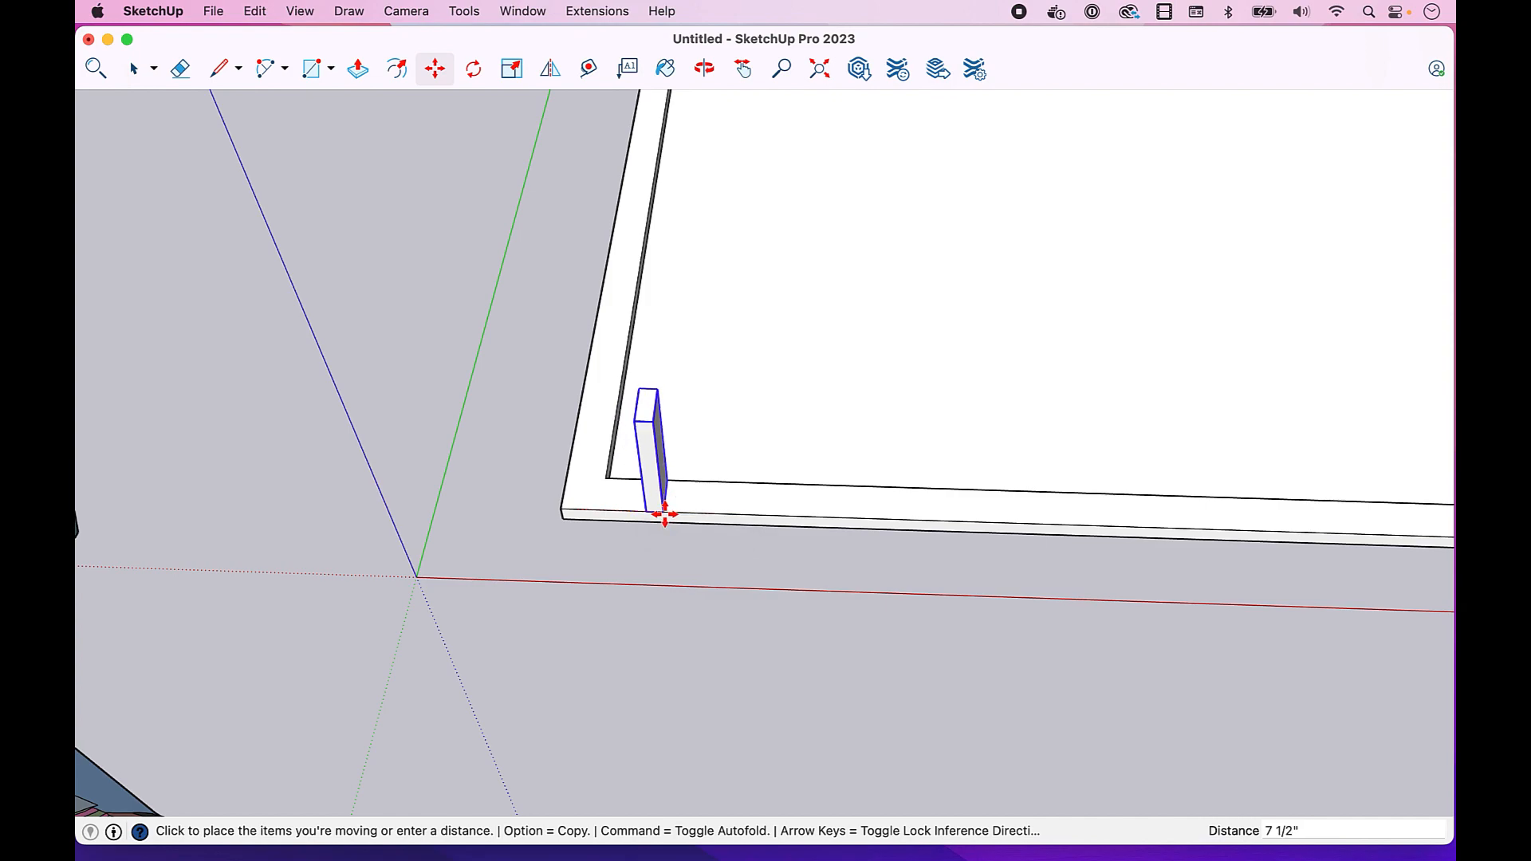
key("alt")
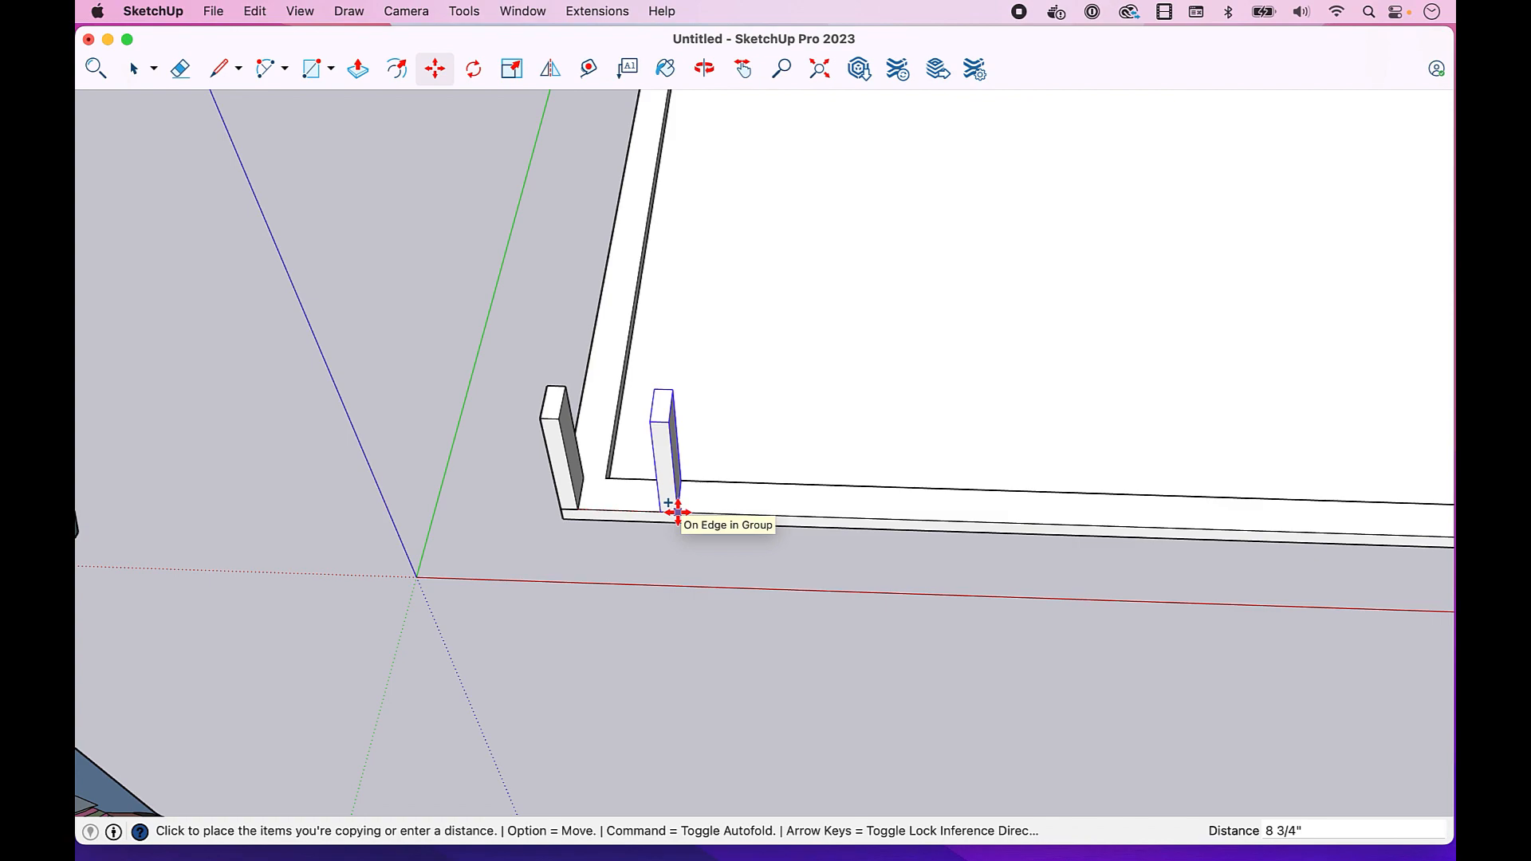
type("1")
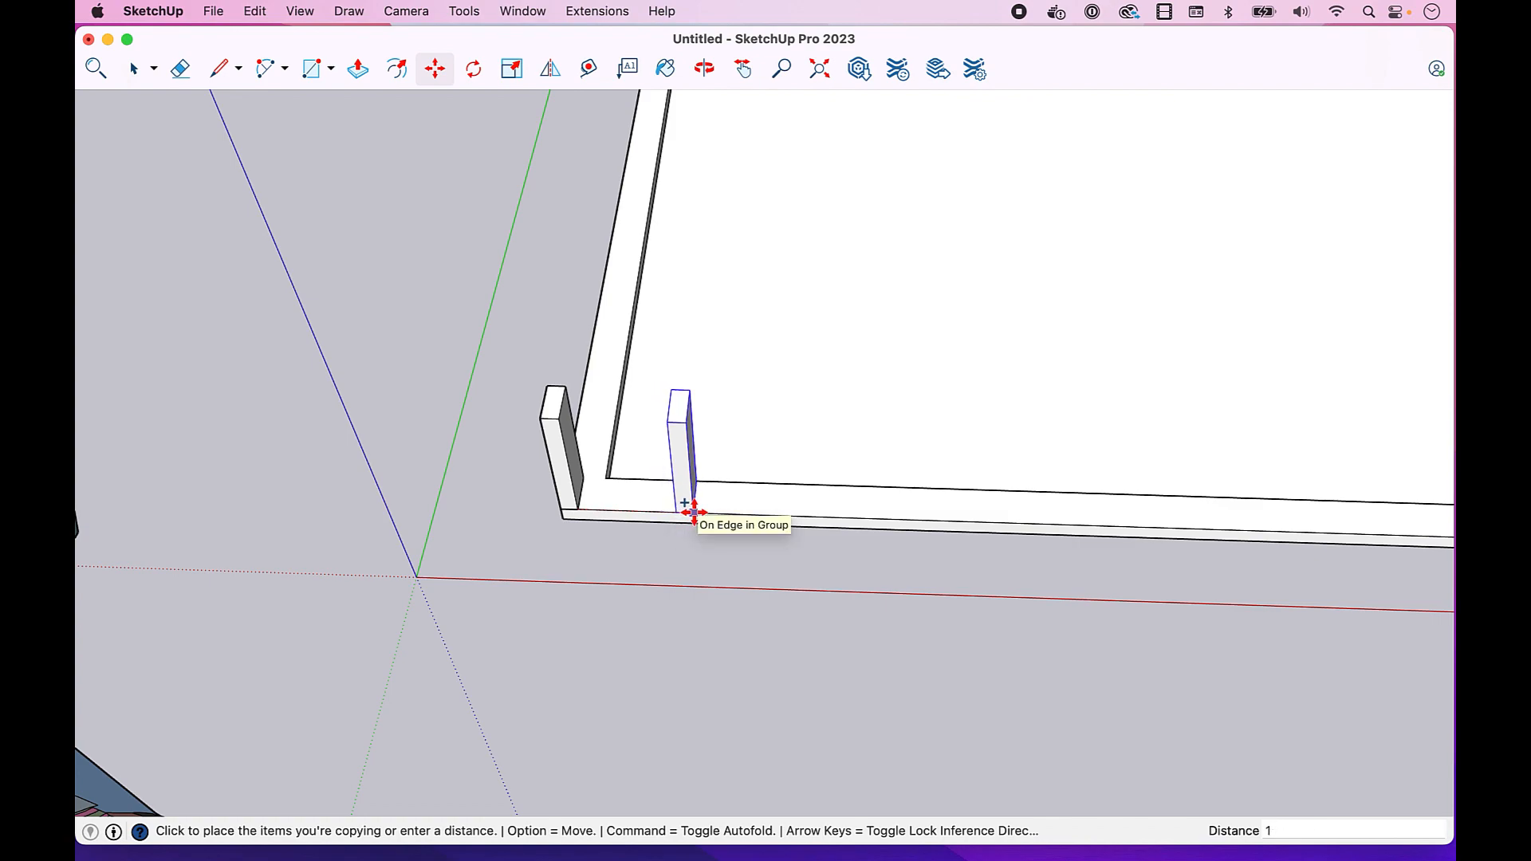
type("6")
key("Return")
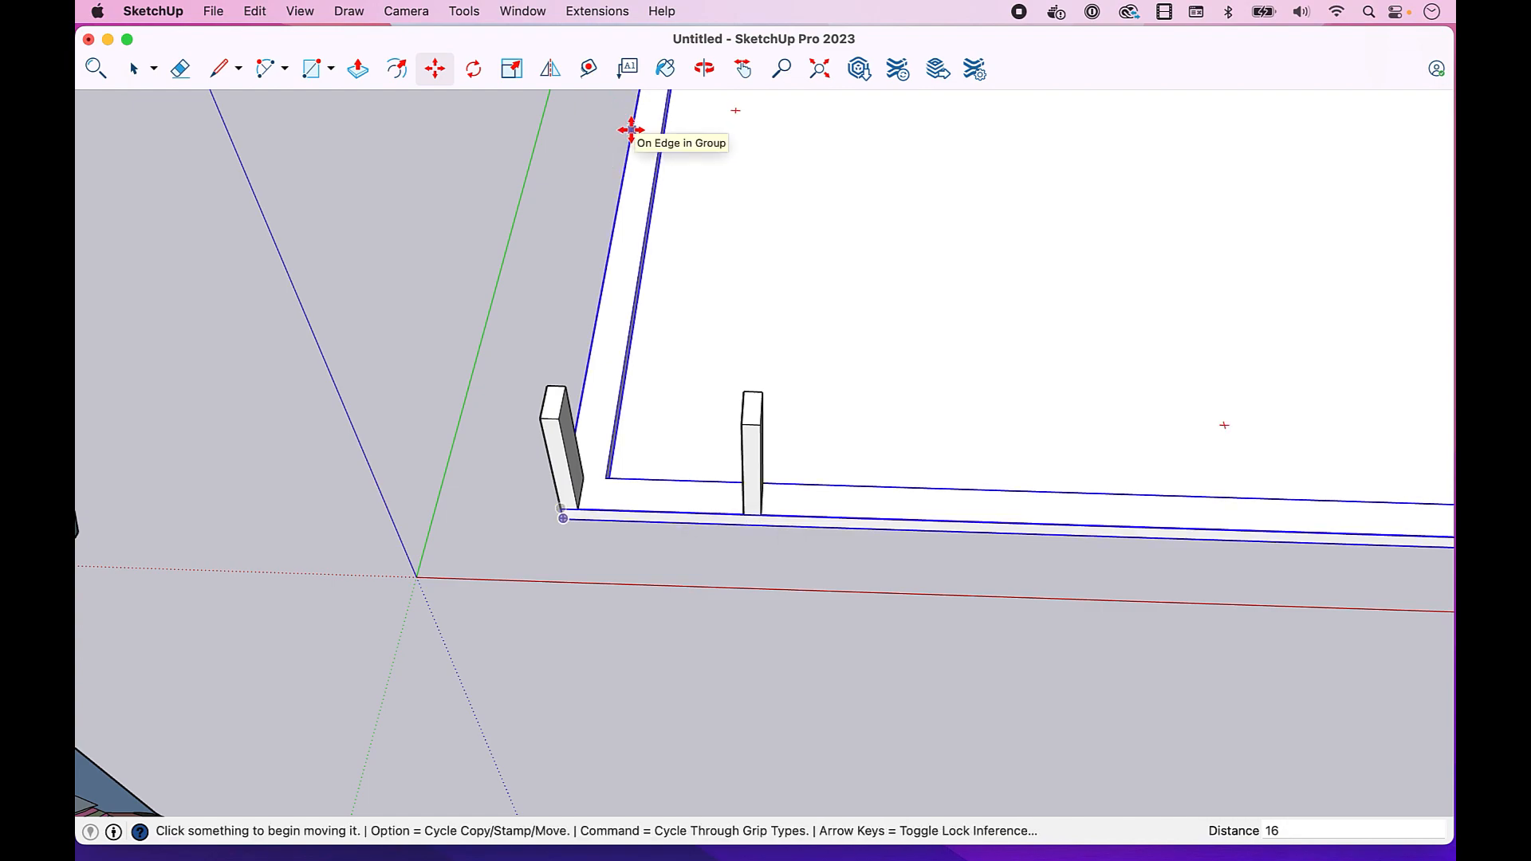
Step: Repeat the 16-inch stud copy 10 times along the front board
scroll(677, 220, "down", 4)
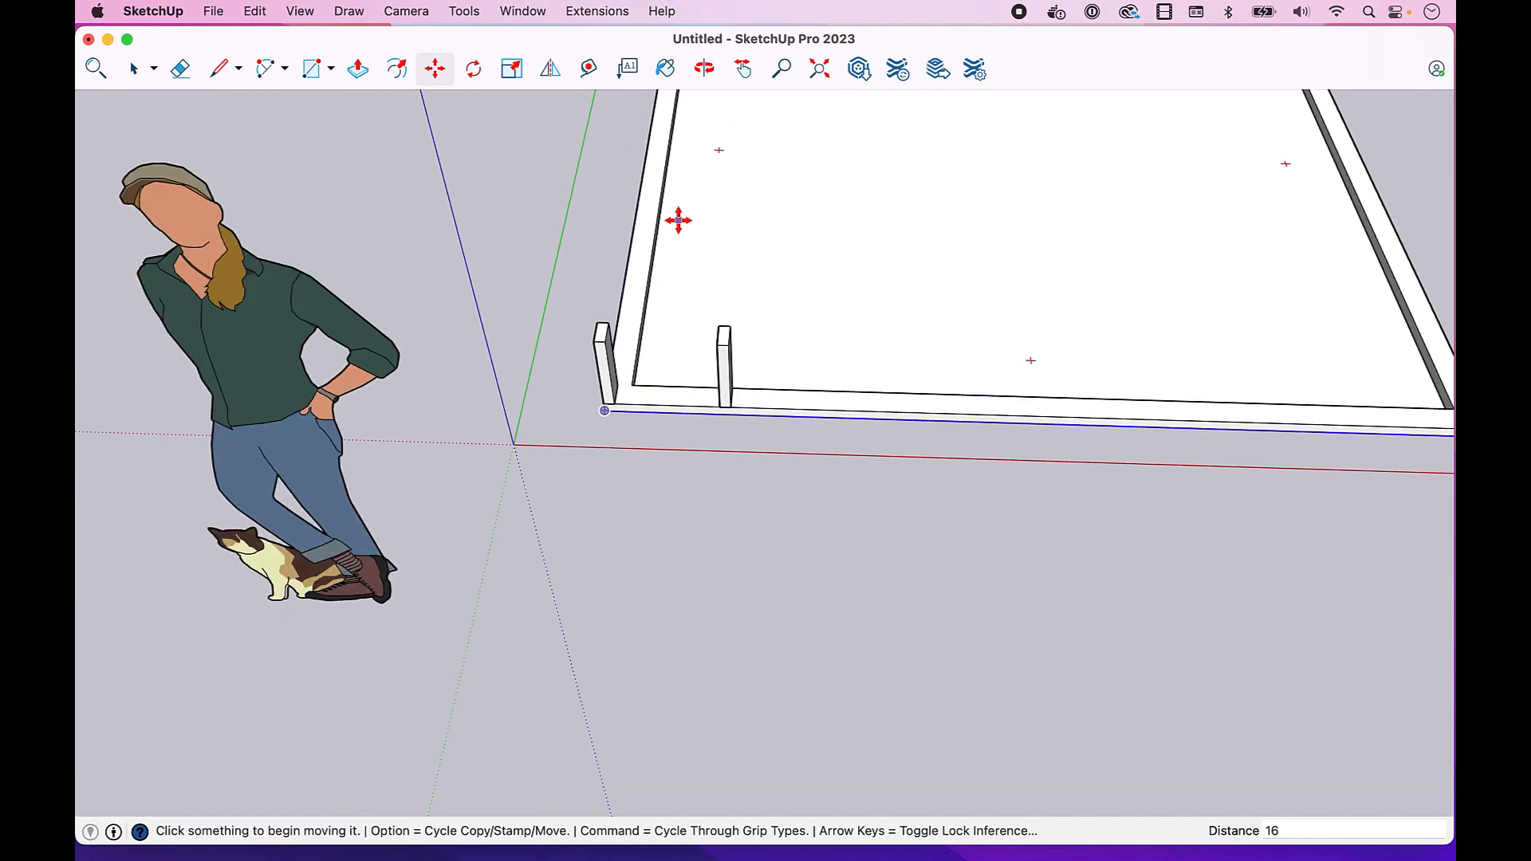
scroll(678, 220, "down", 2)
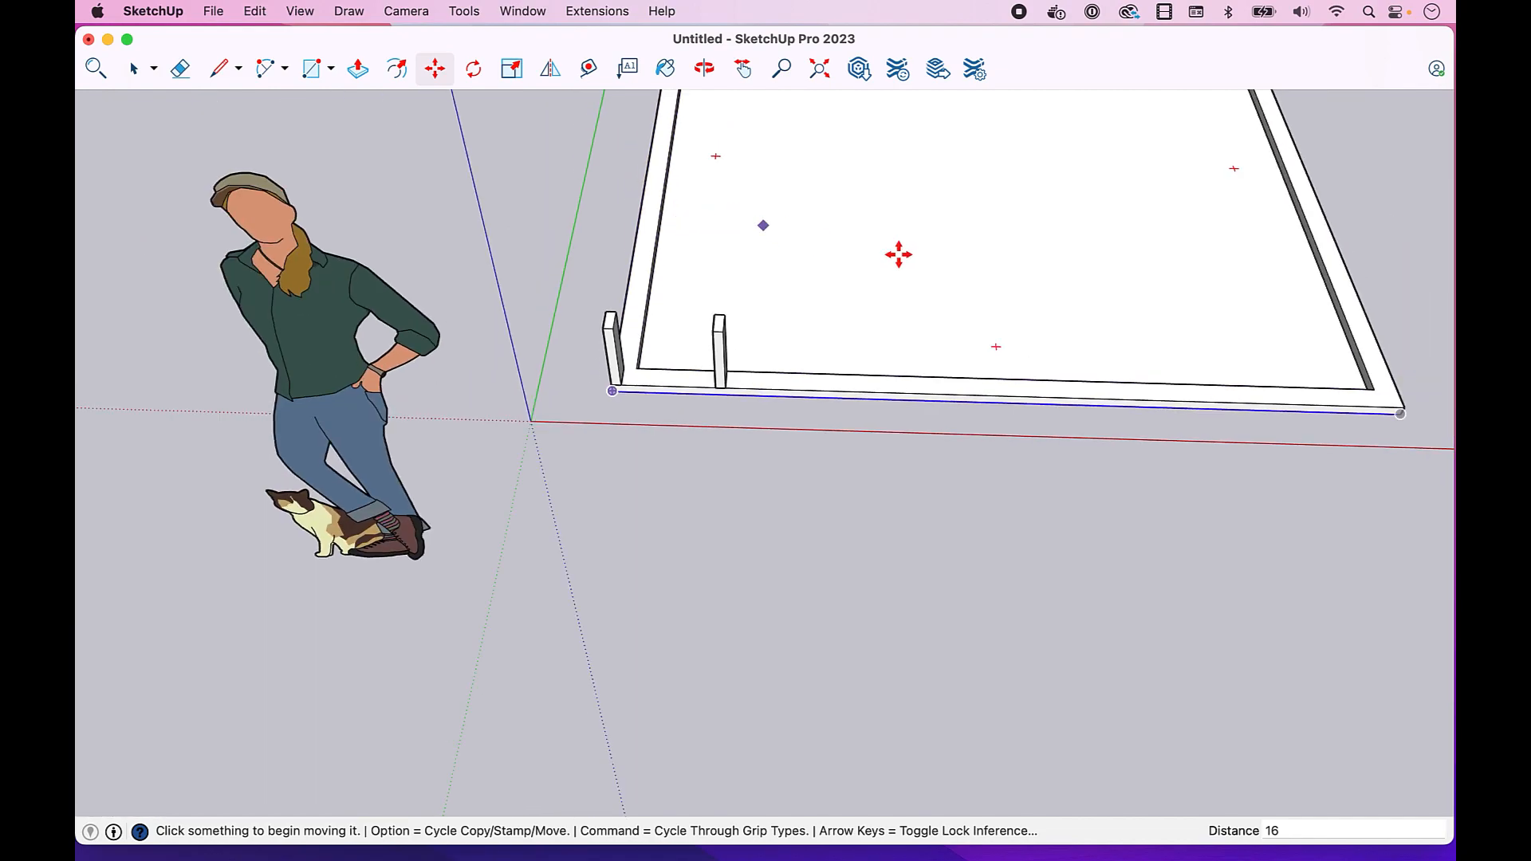
scroll(1374, 283, "up", 3)
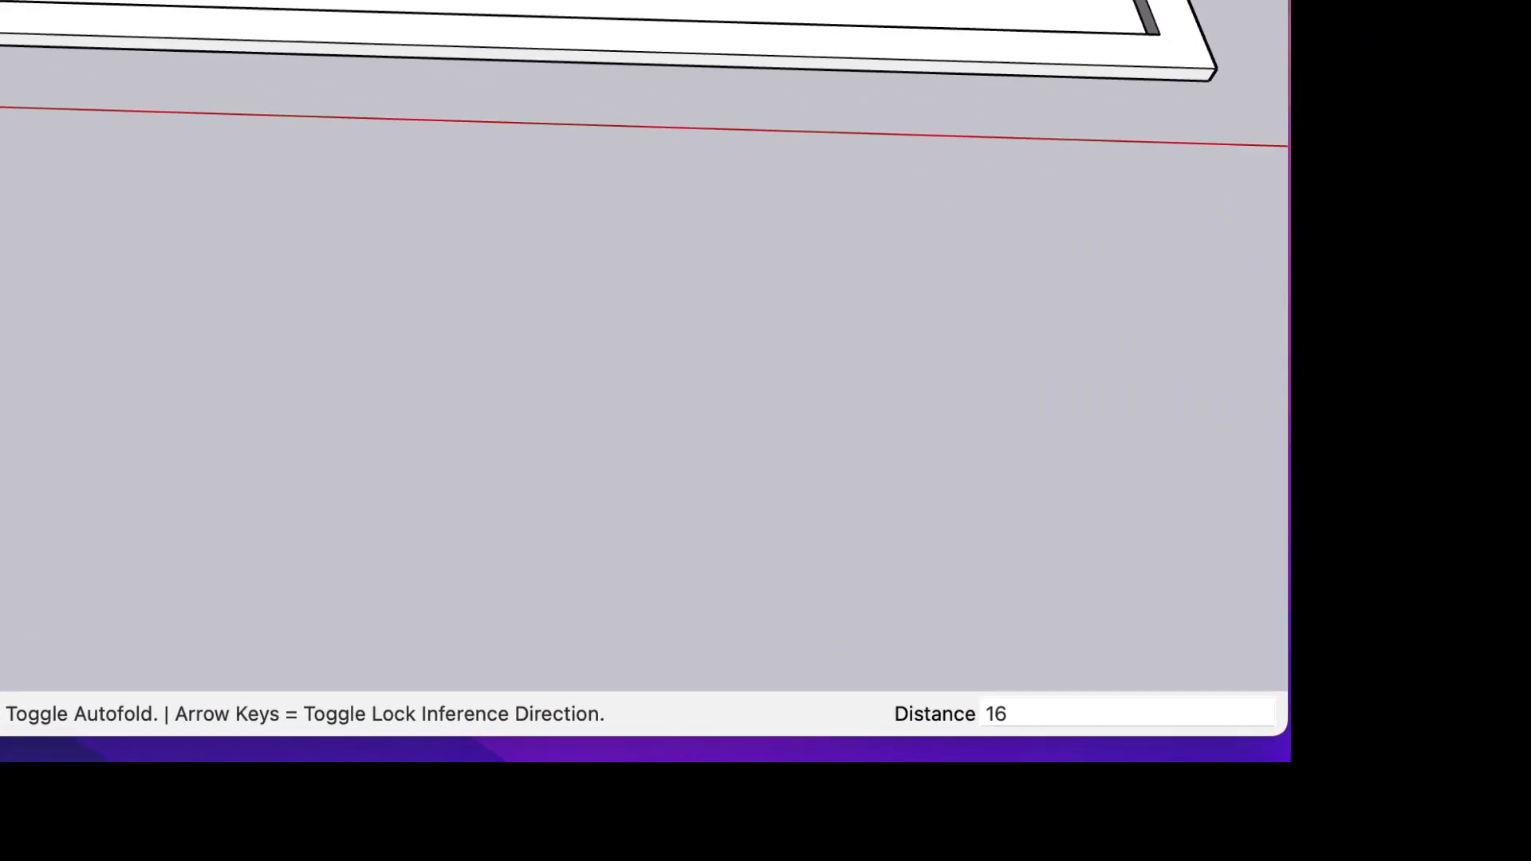
type("*10")
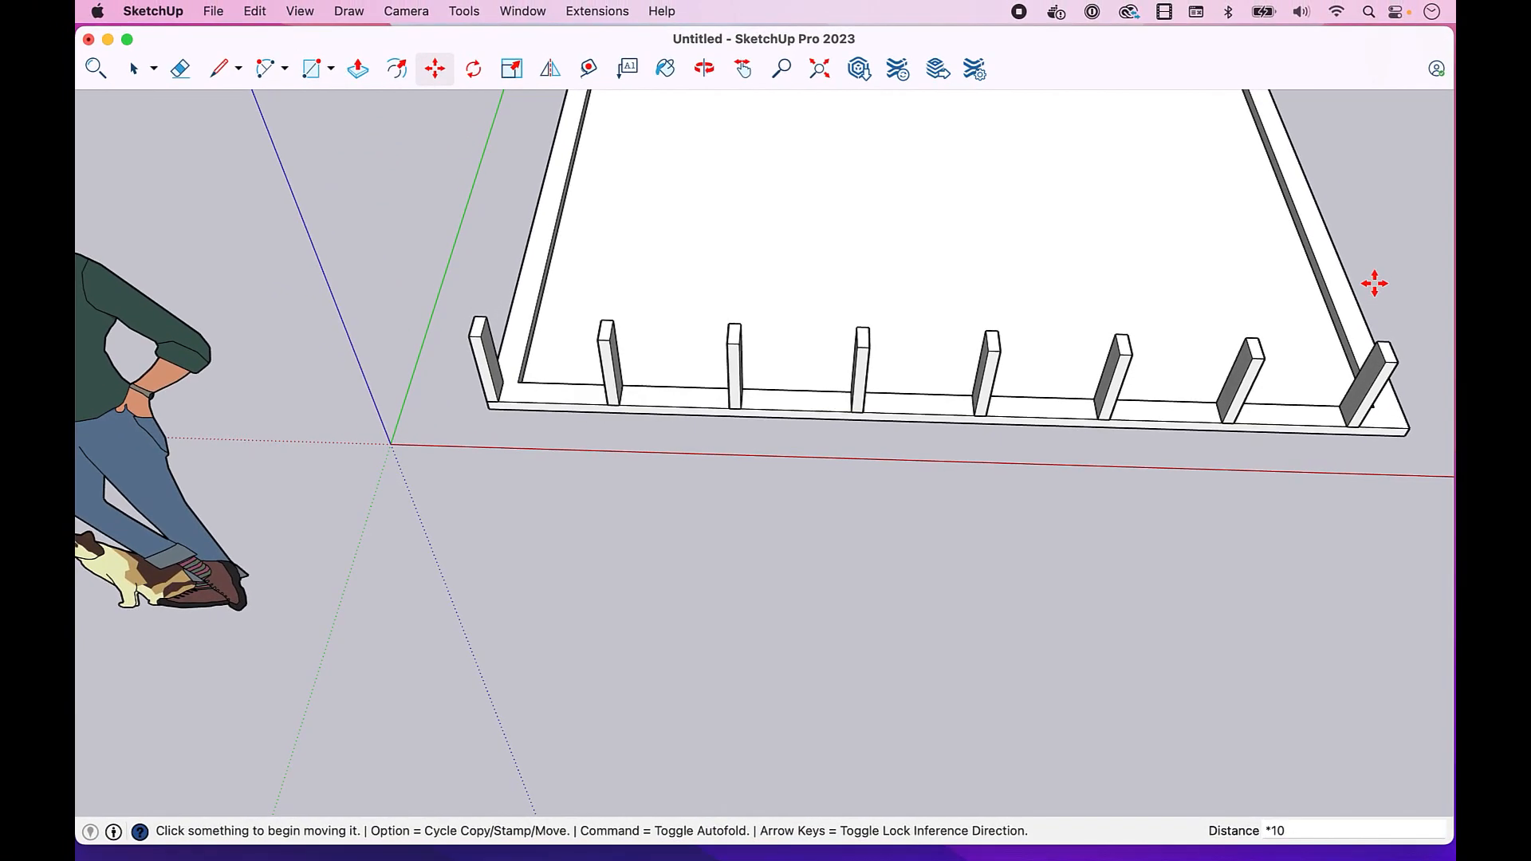
scroll(1374, 283, "down", 3)
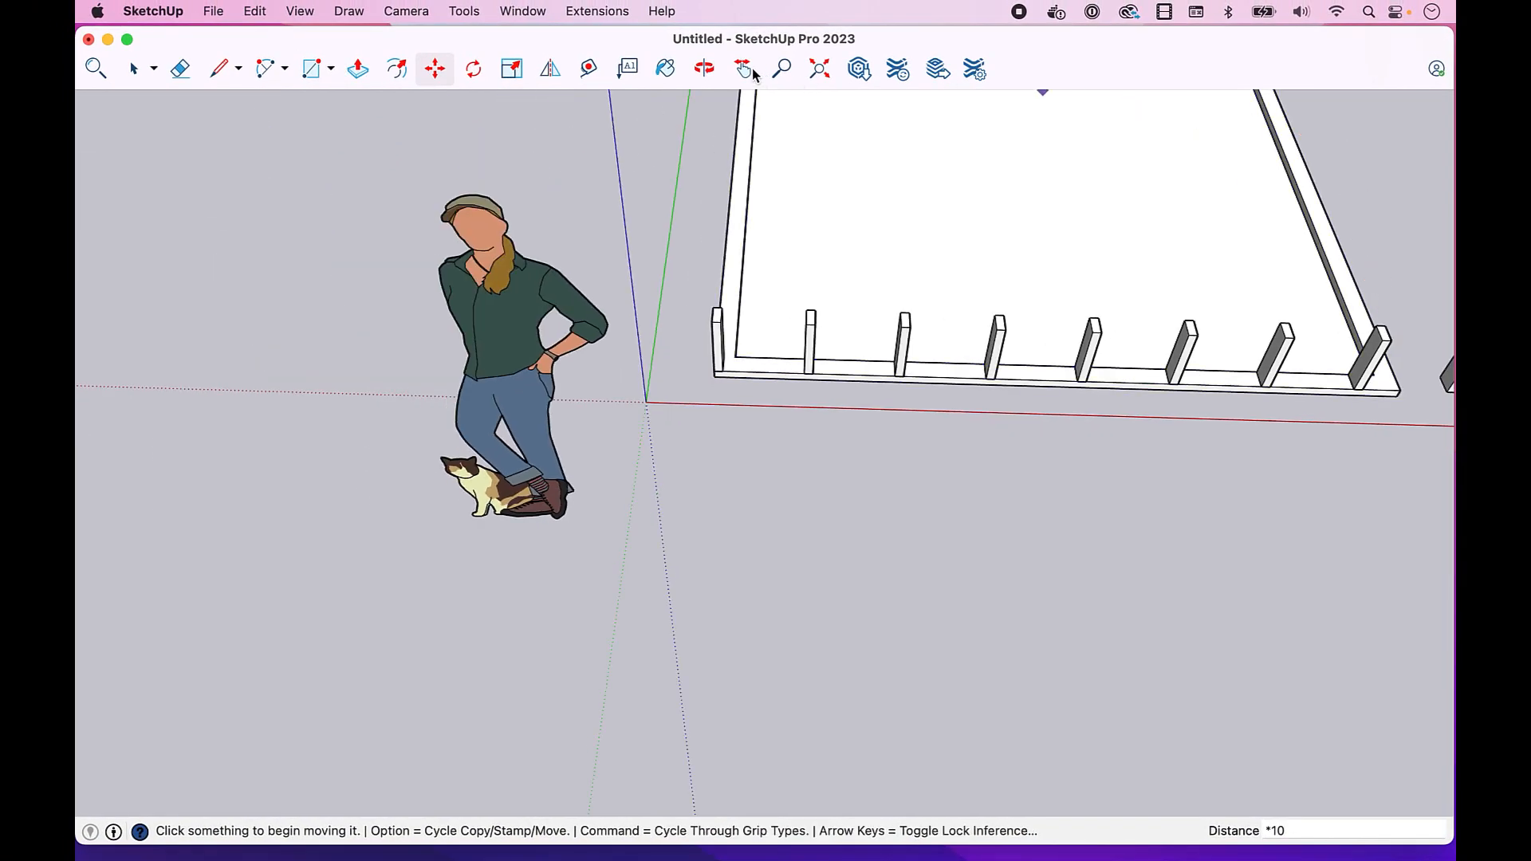
scroll(990, 274, "down", 3)
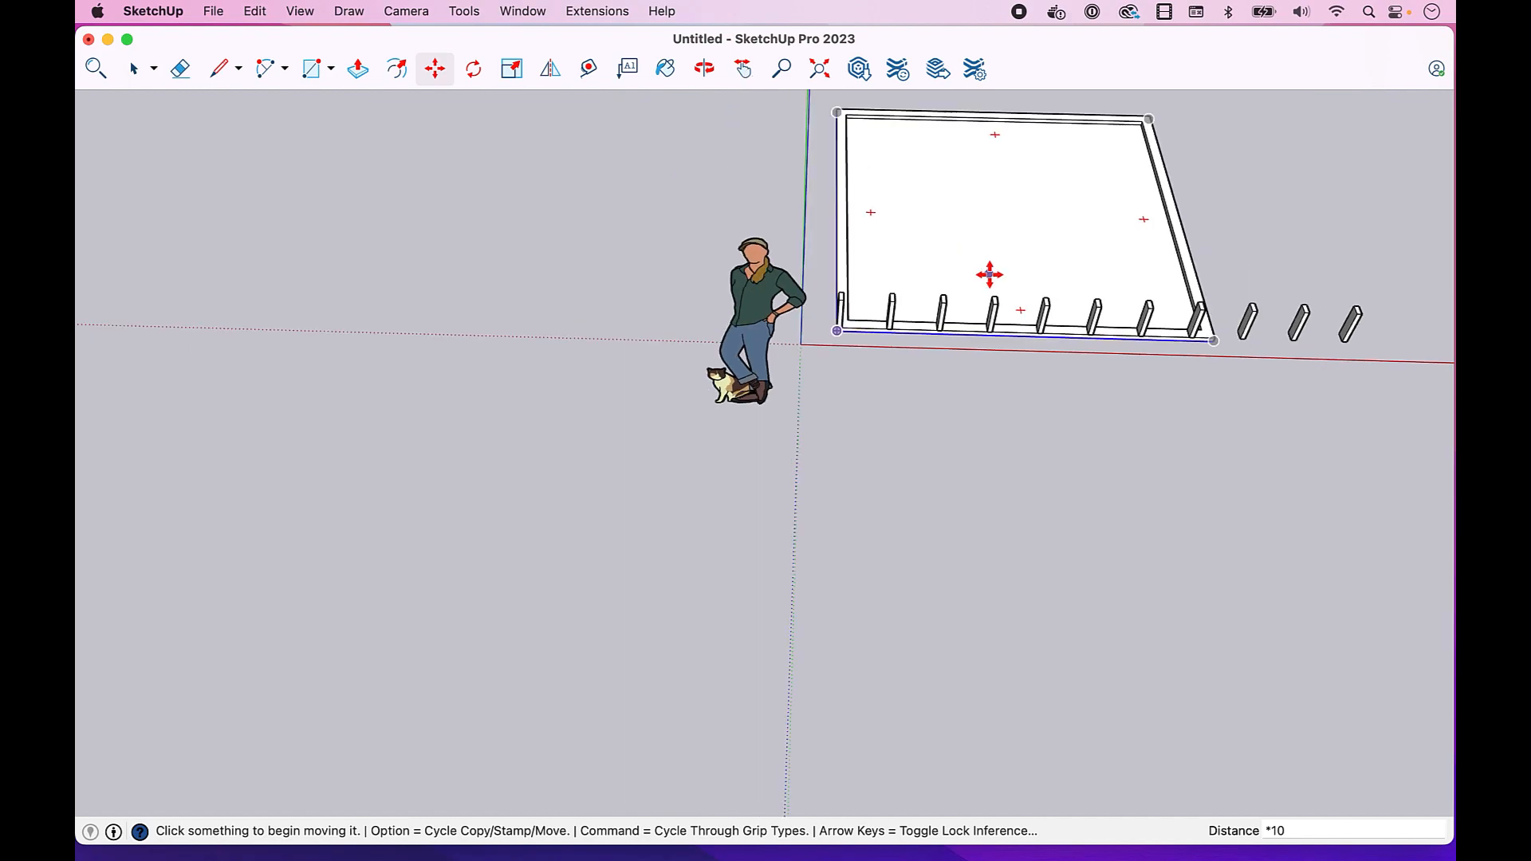
scroll(1354, 209, "up", 3)
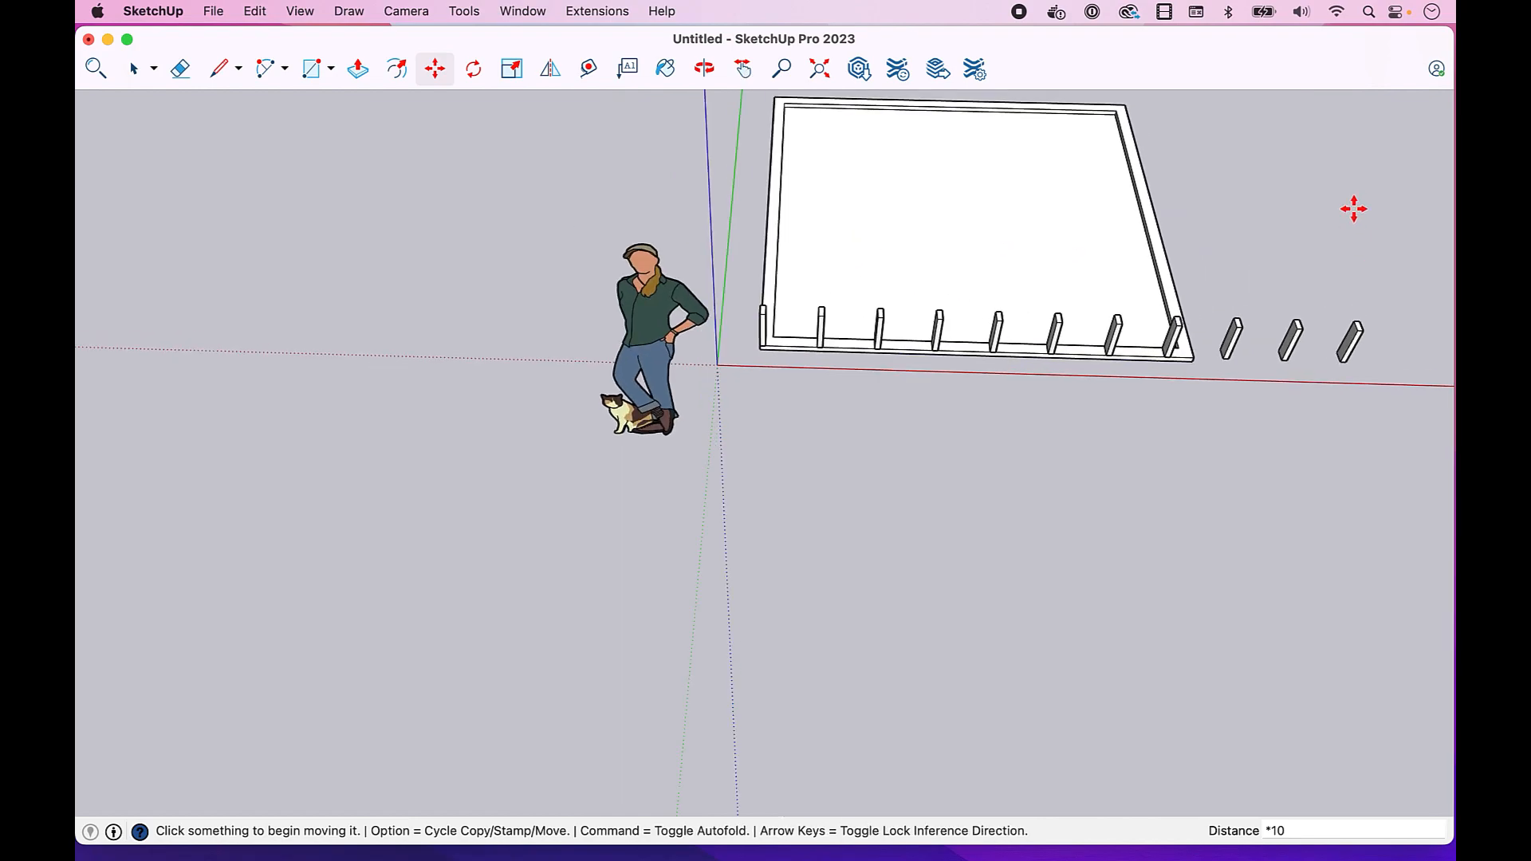
scroll(1354, 209, "up", 3)
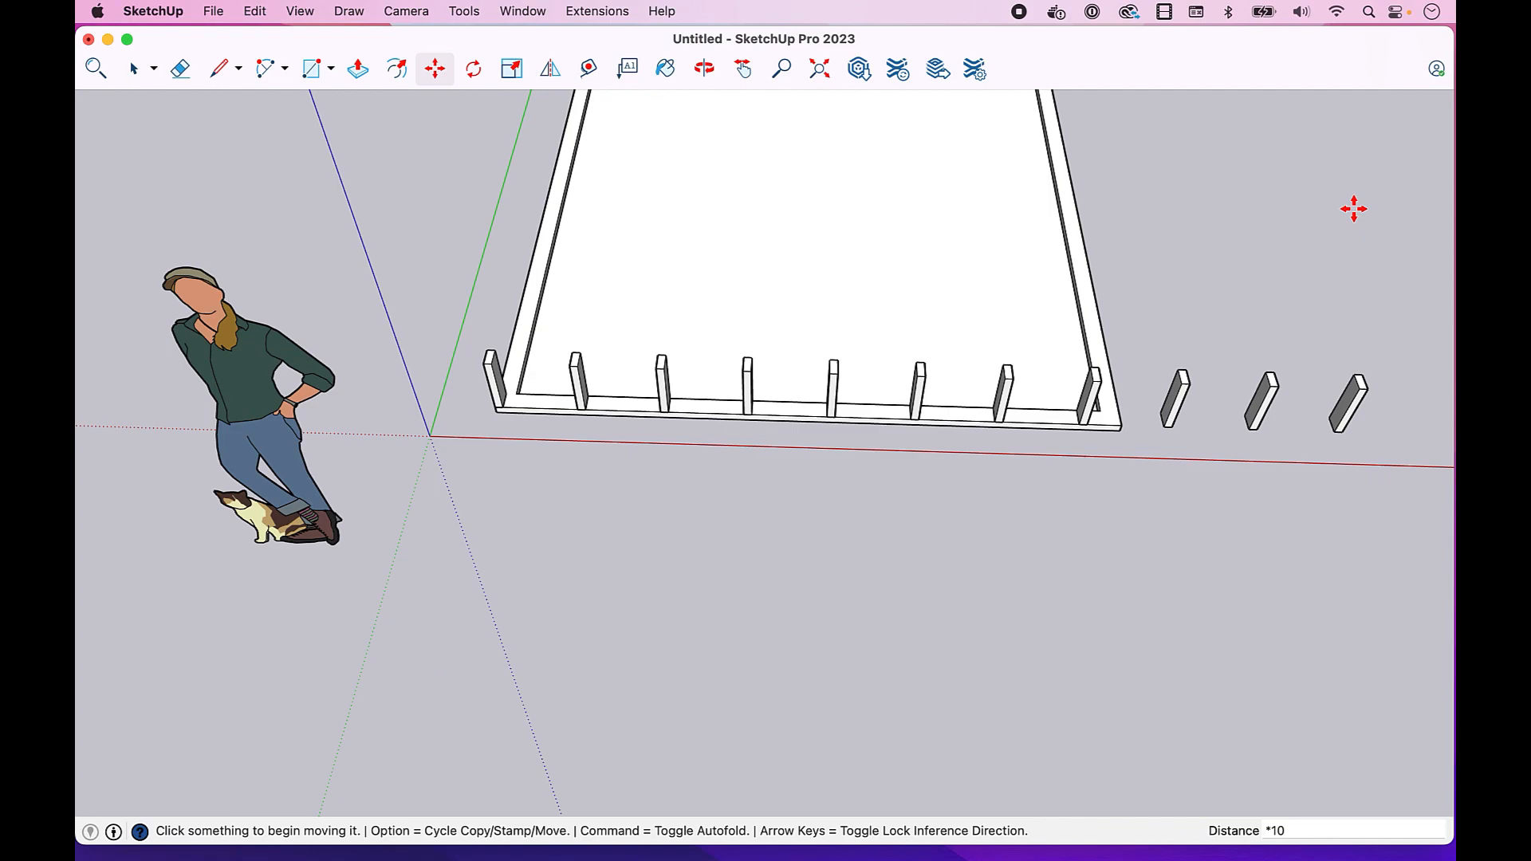
Step: Change the stud array to 8, 15 and 5 copies in turn, and finish with 8 copies
type("*8")
key("Return")
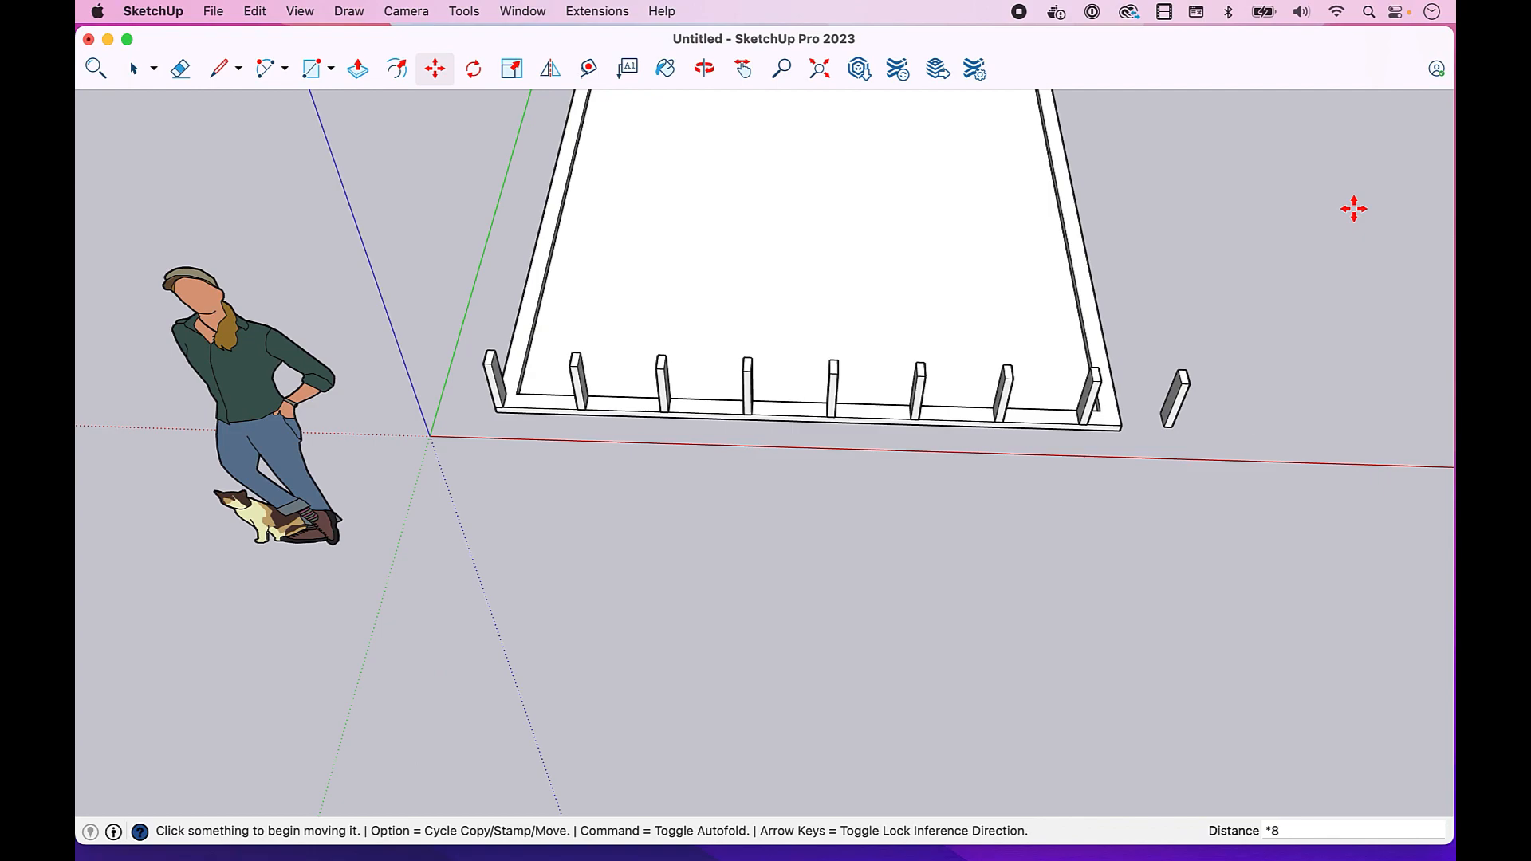
type("*15")
key("Return")
type("*5")
key("Return")
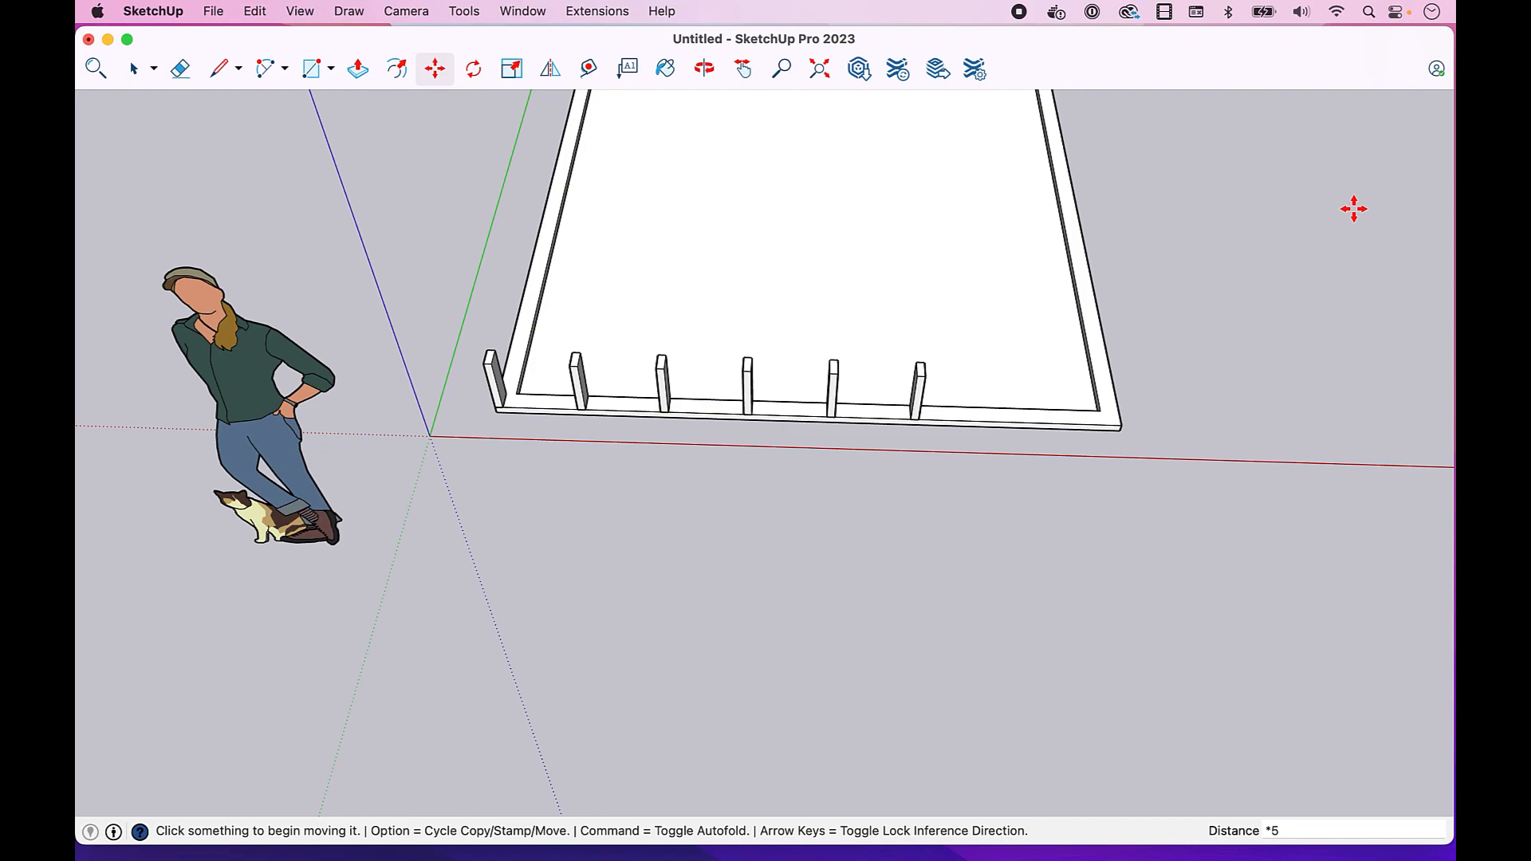
type("*8")
key("Return")
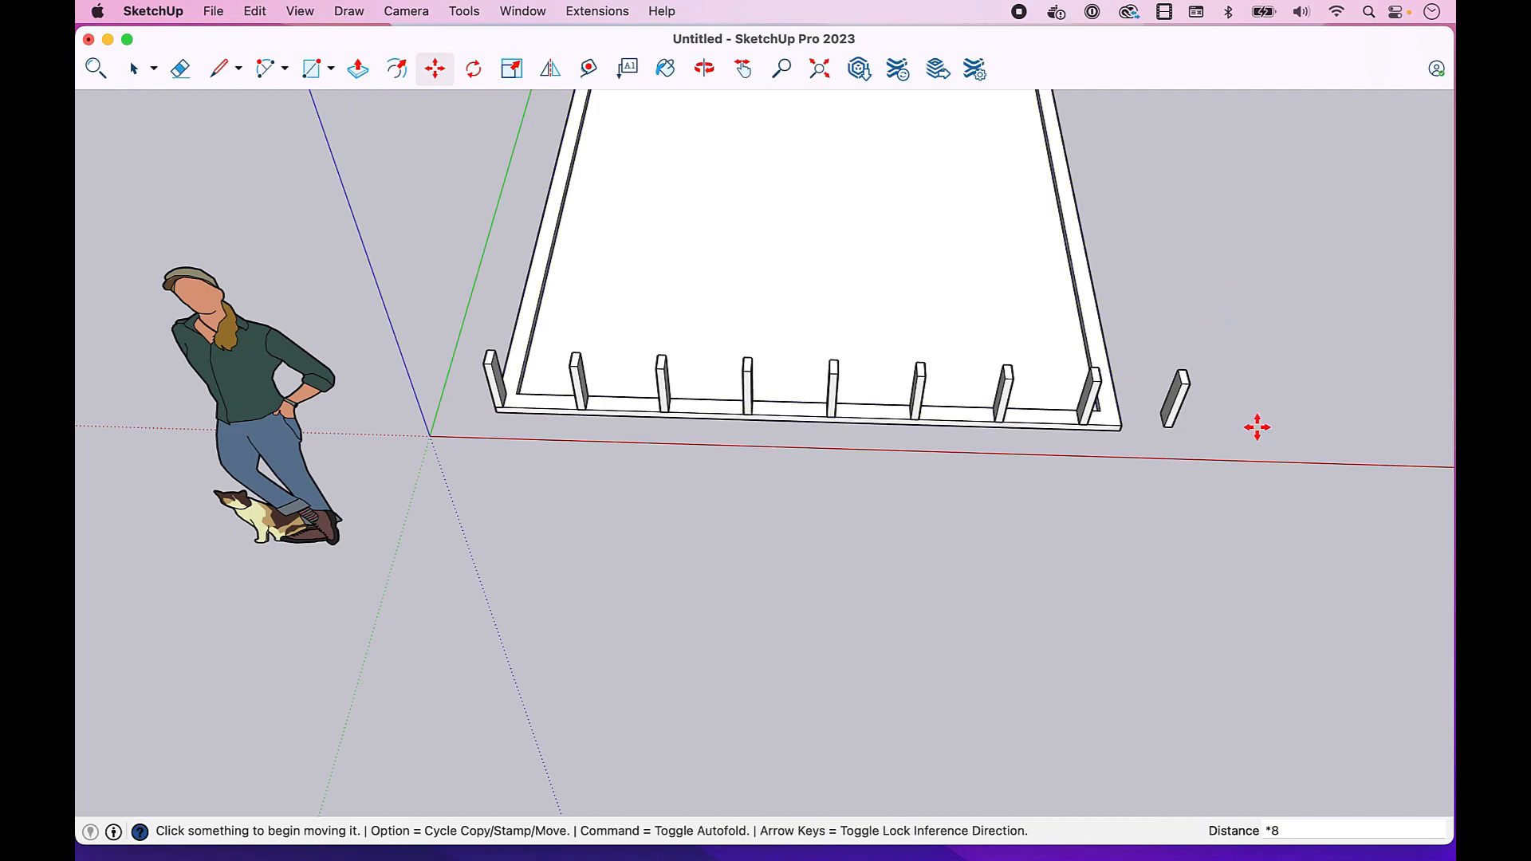
Step: Move the last stud beyond the panel back so its outer base corner meets the front-right end of the front board
key("BackSpace")
left_click(1176, 431)
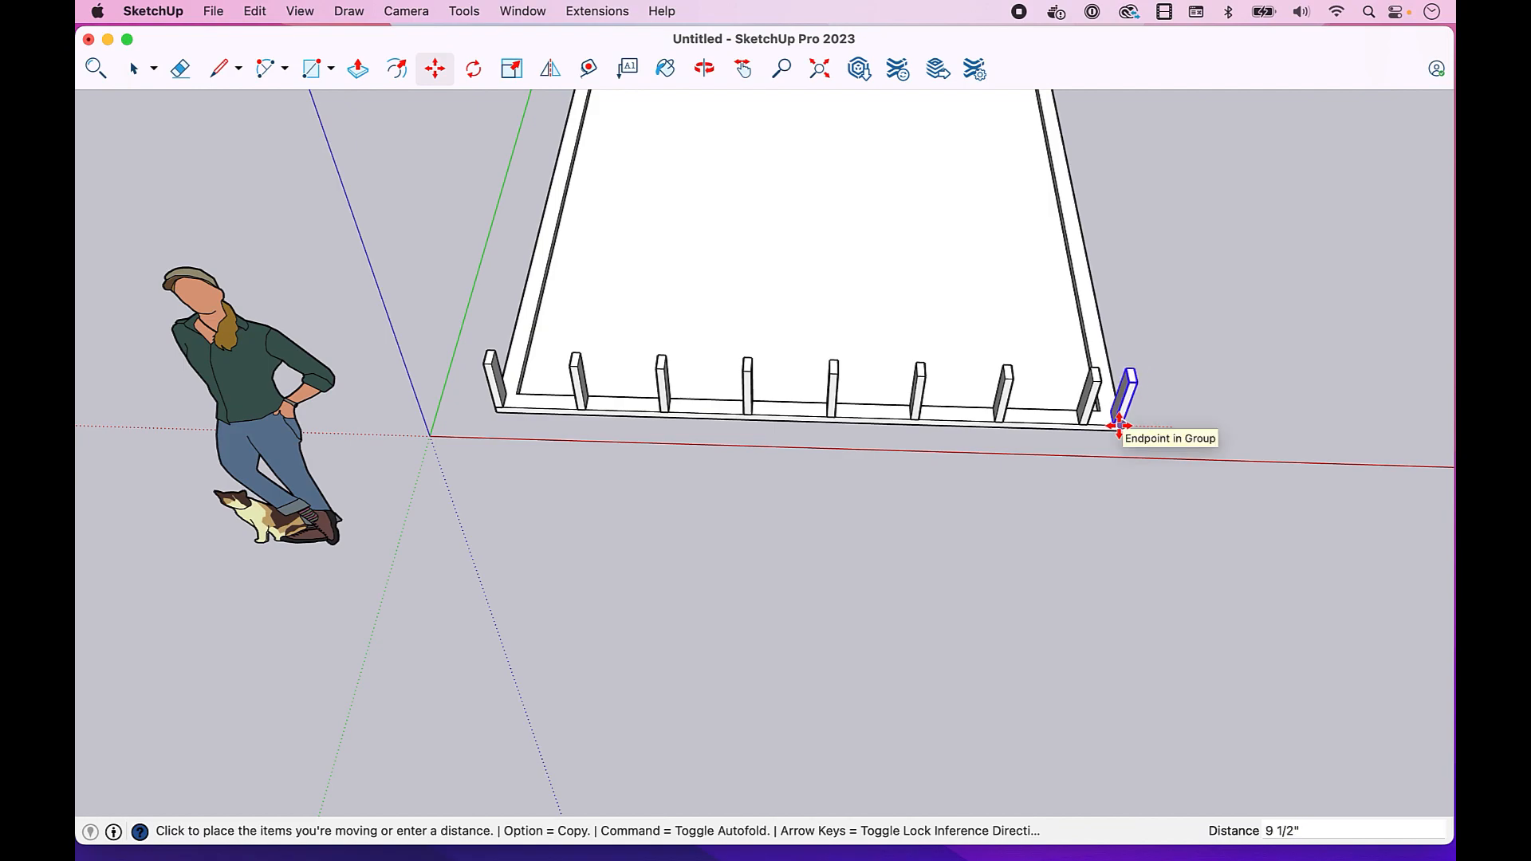
left_click(1119, 425)
scroll(1148, 435, "up", 6)
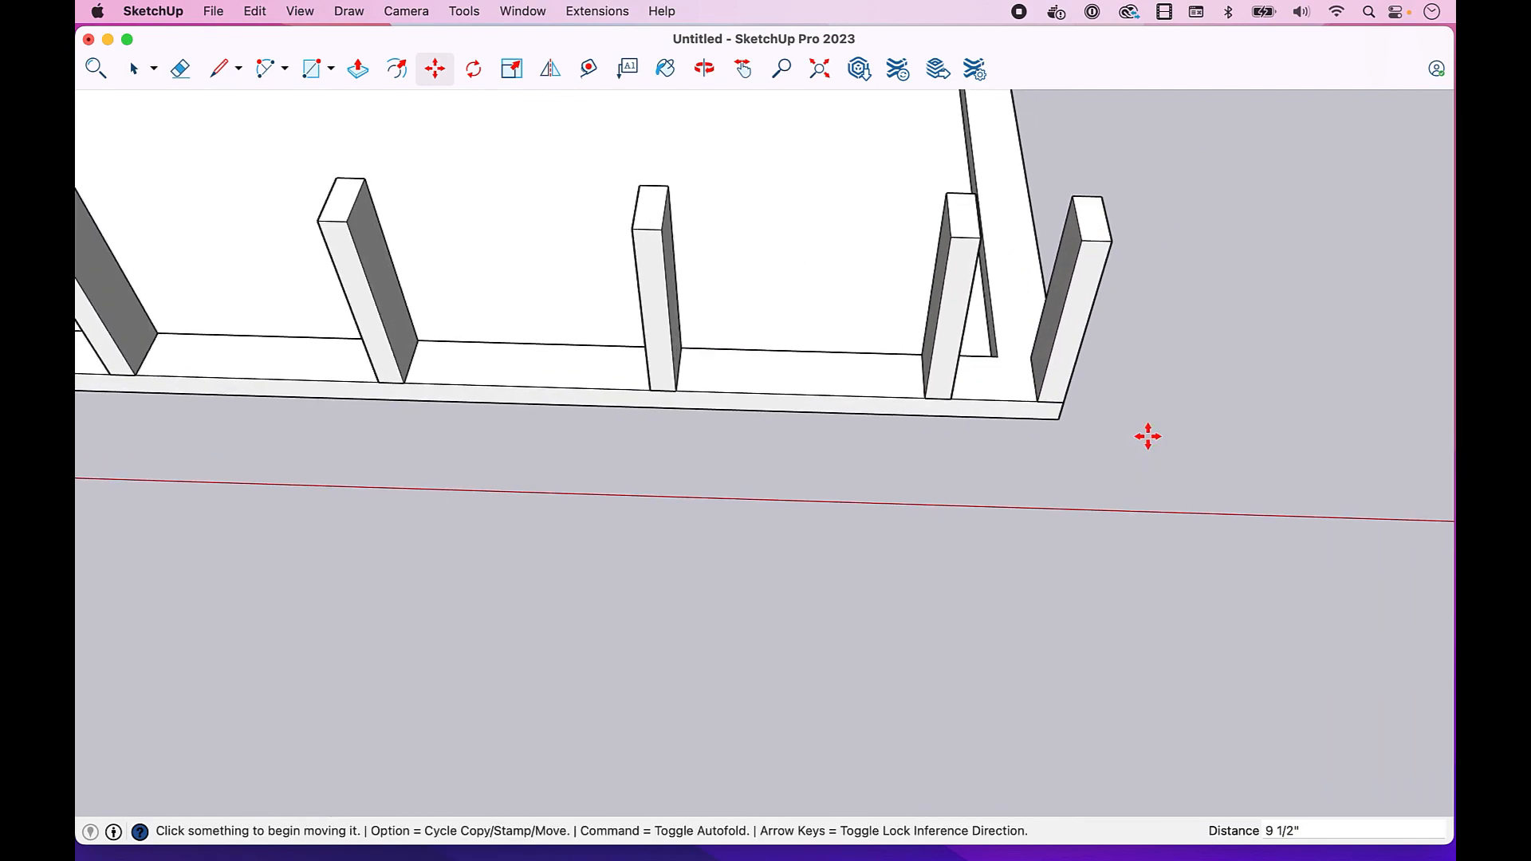
scroll(1144, 429, "down", 5)
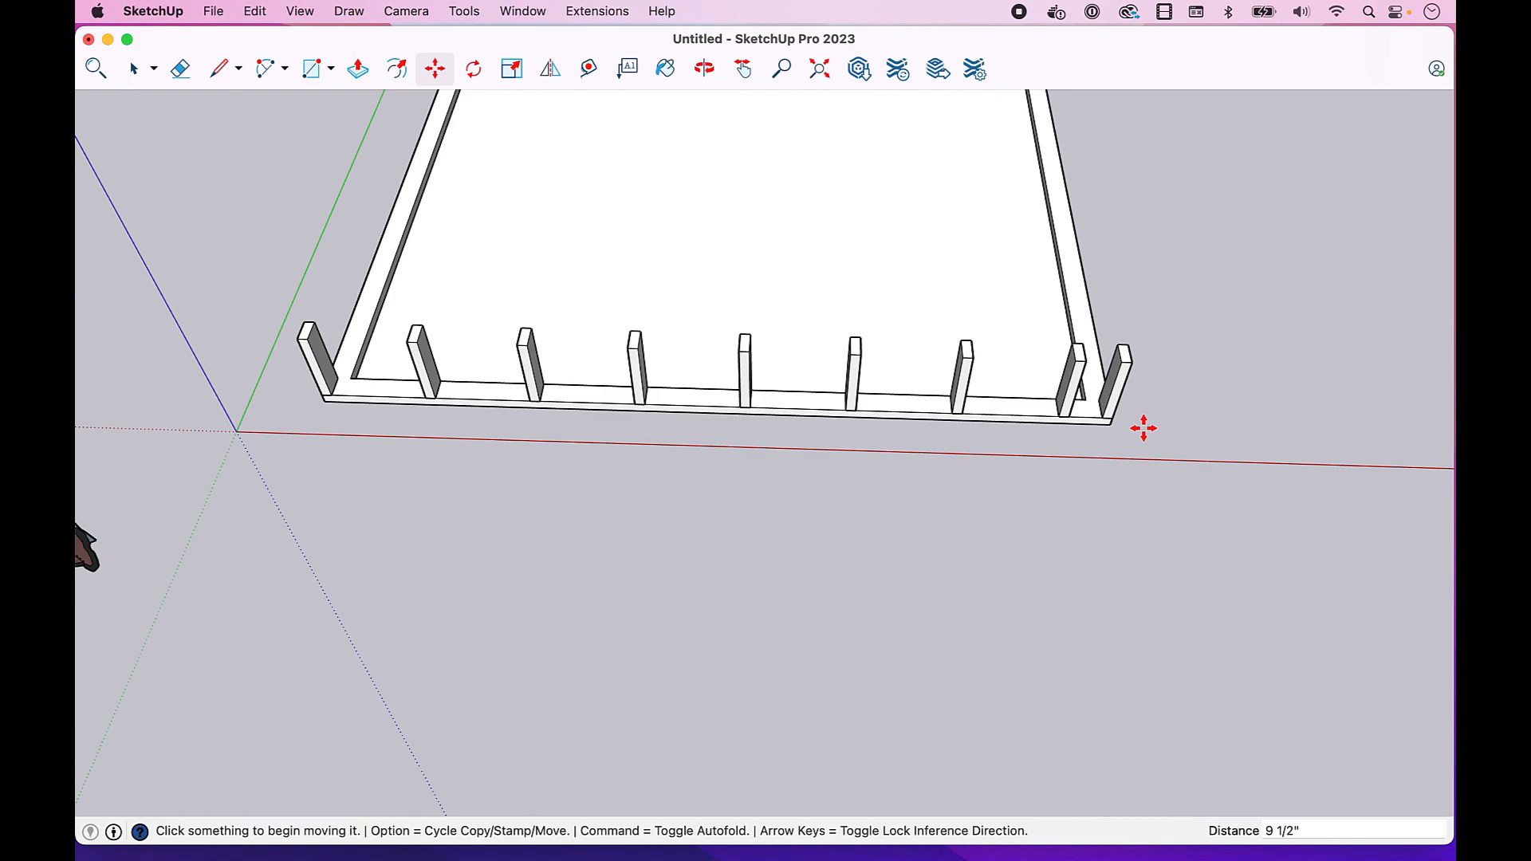
Step: Copy the front-right corner stud about 6 1/8 inches along the outer edge of the right-hand board
left_click(710, 72)
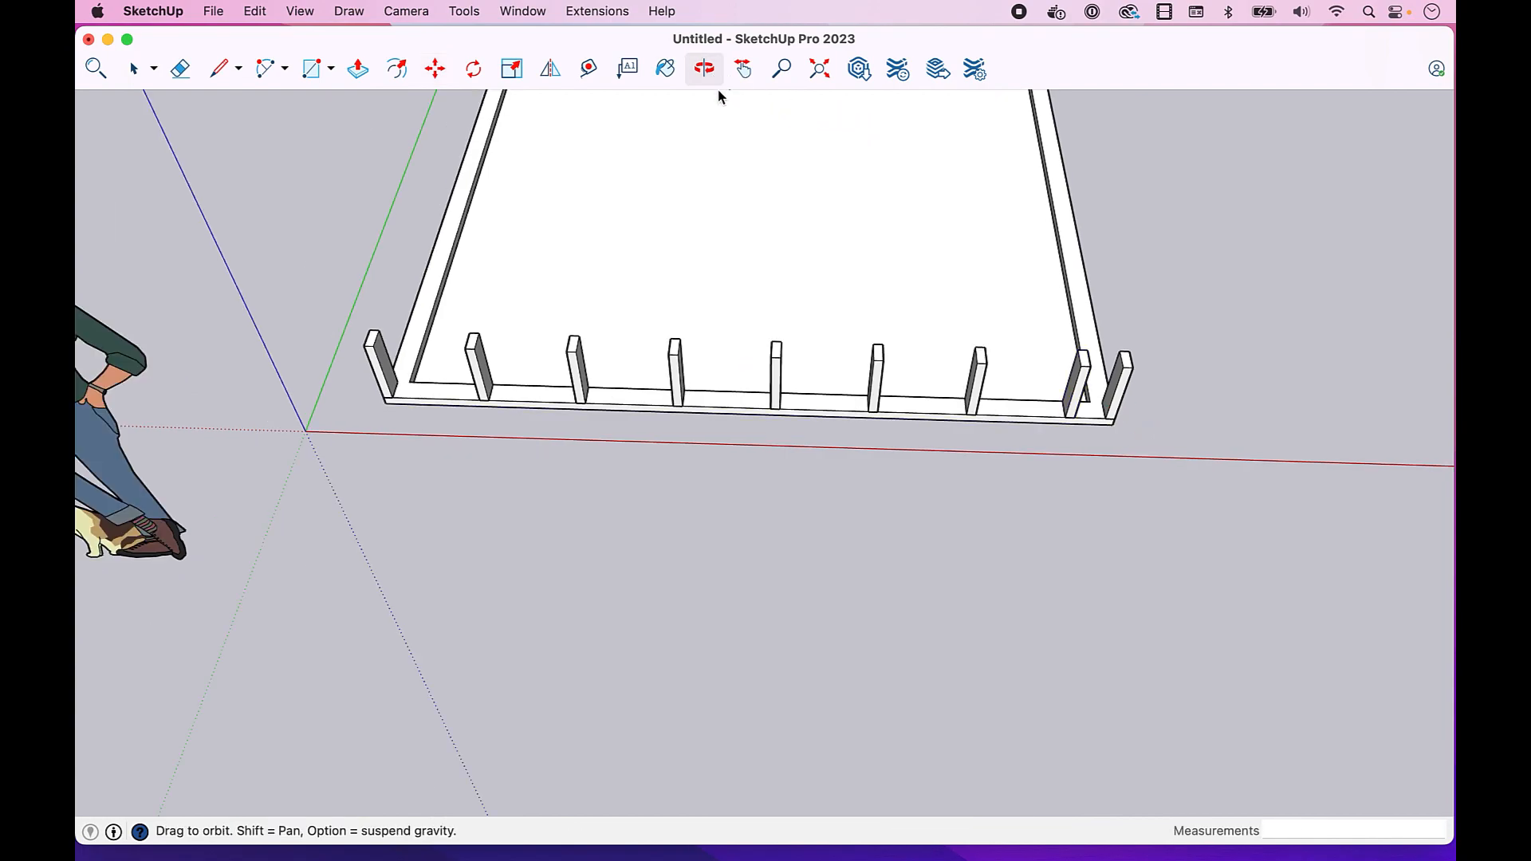
mouse_move(854, 178)
left_mouse_down()
mouse_move(839, 244)
mouse_move(837, 159)
left_mouse_up()
left_click(743, 69)
left_click_drag(980, 214, 955, 390)
left_click(712, 72)
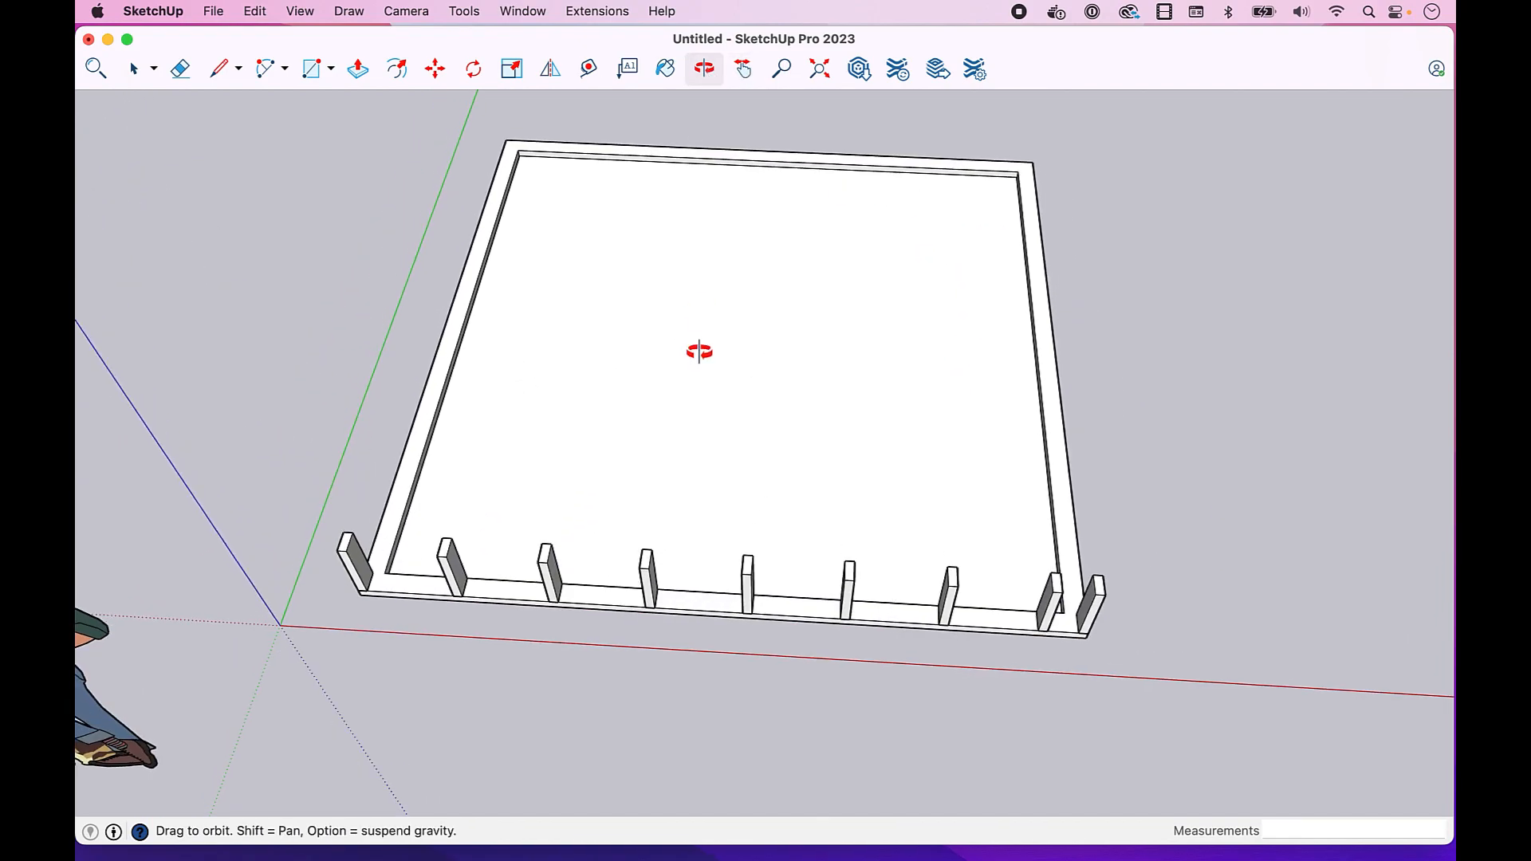
left_click_drag(625, 691, 1275, 400)
key("space")
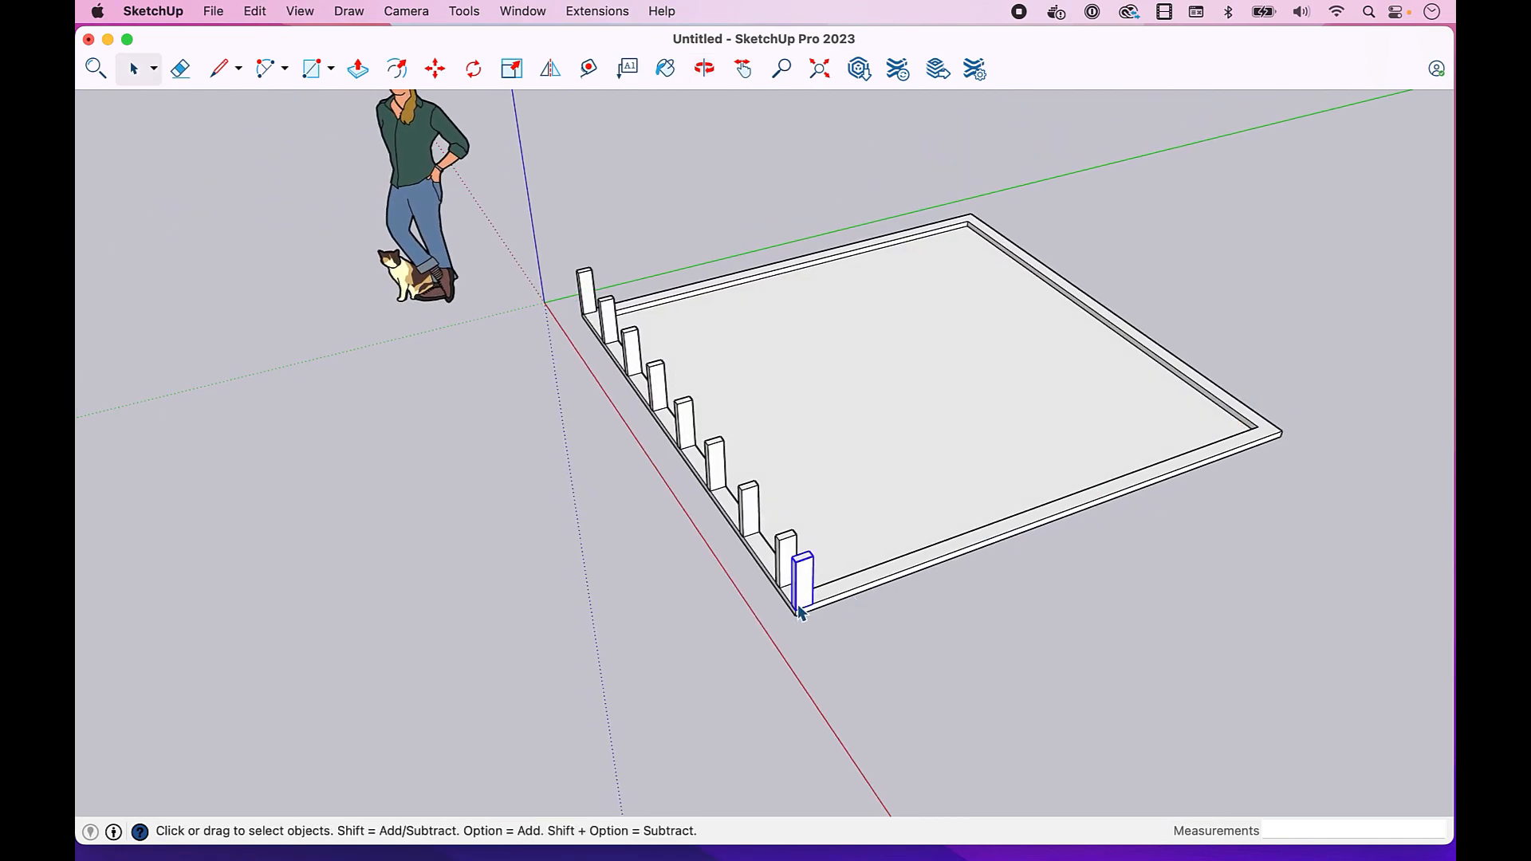
key("m")
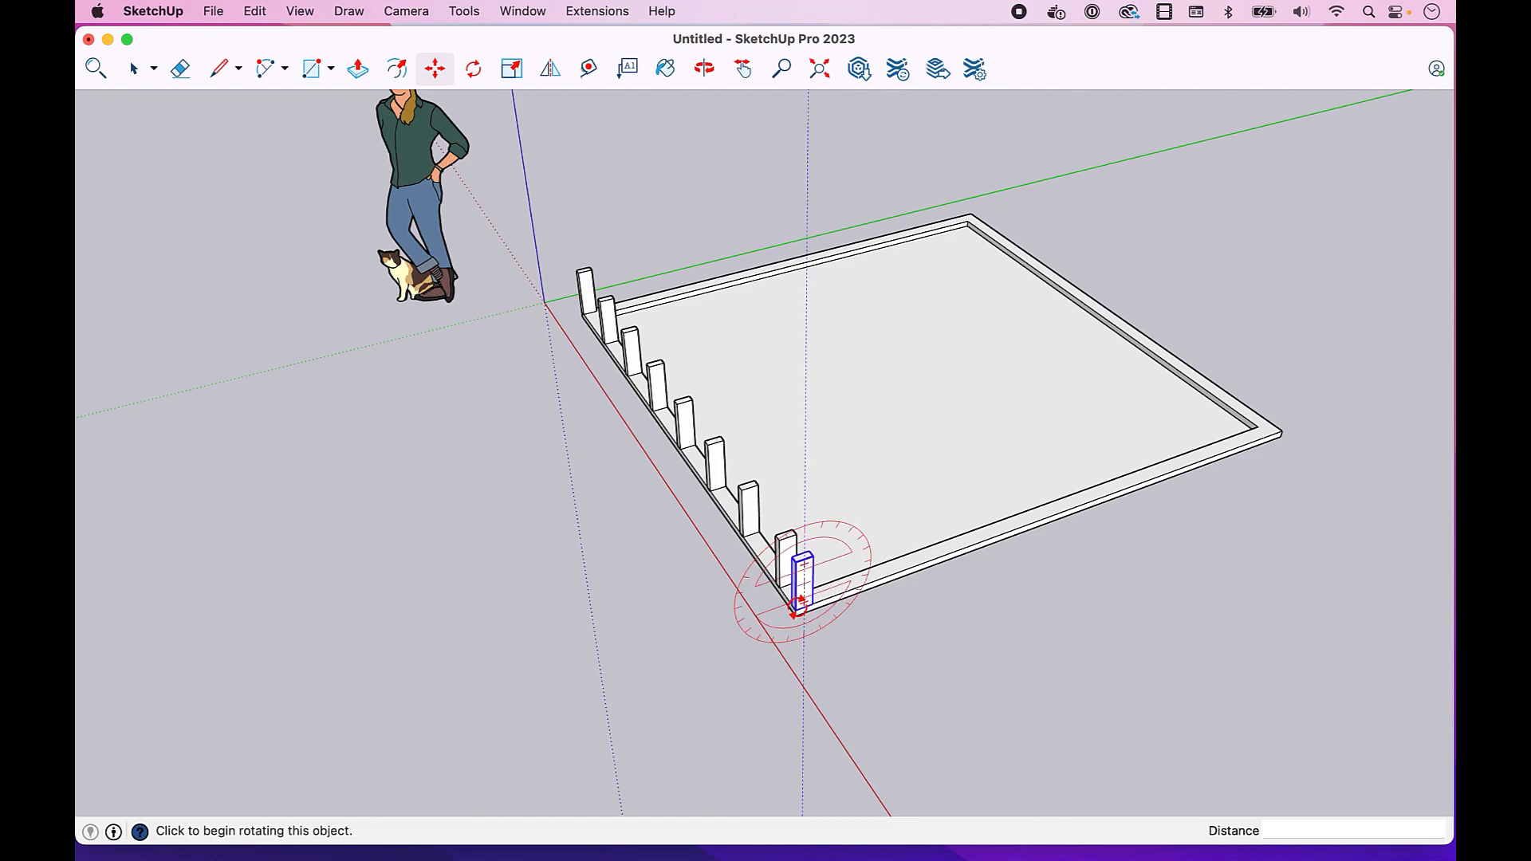
left_click(800, 602)
key("Escape")
scroll(813, 598, "up", 5)
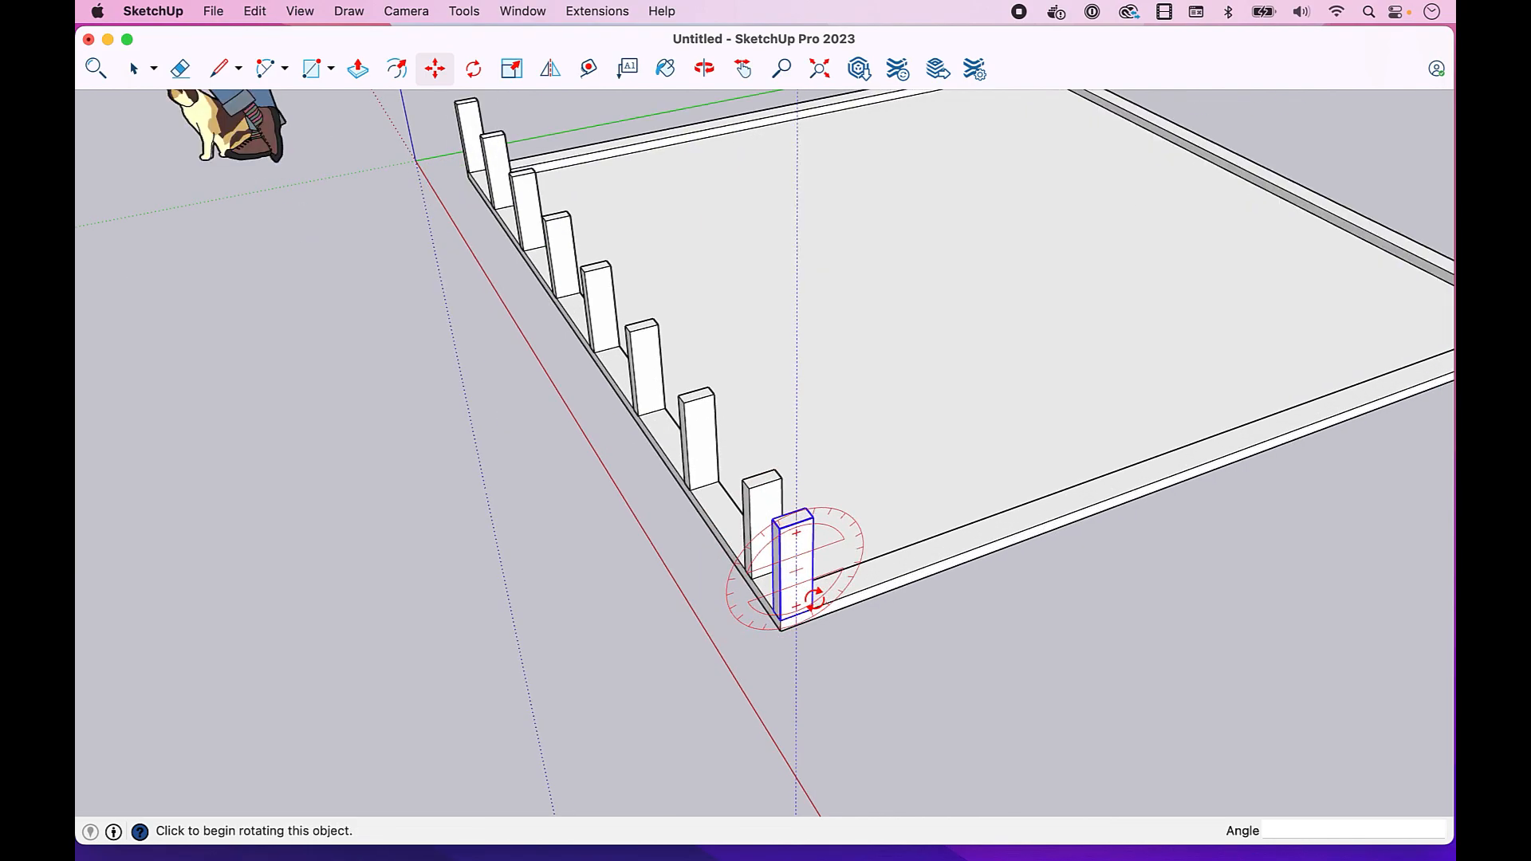
left_click(807, 613)
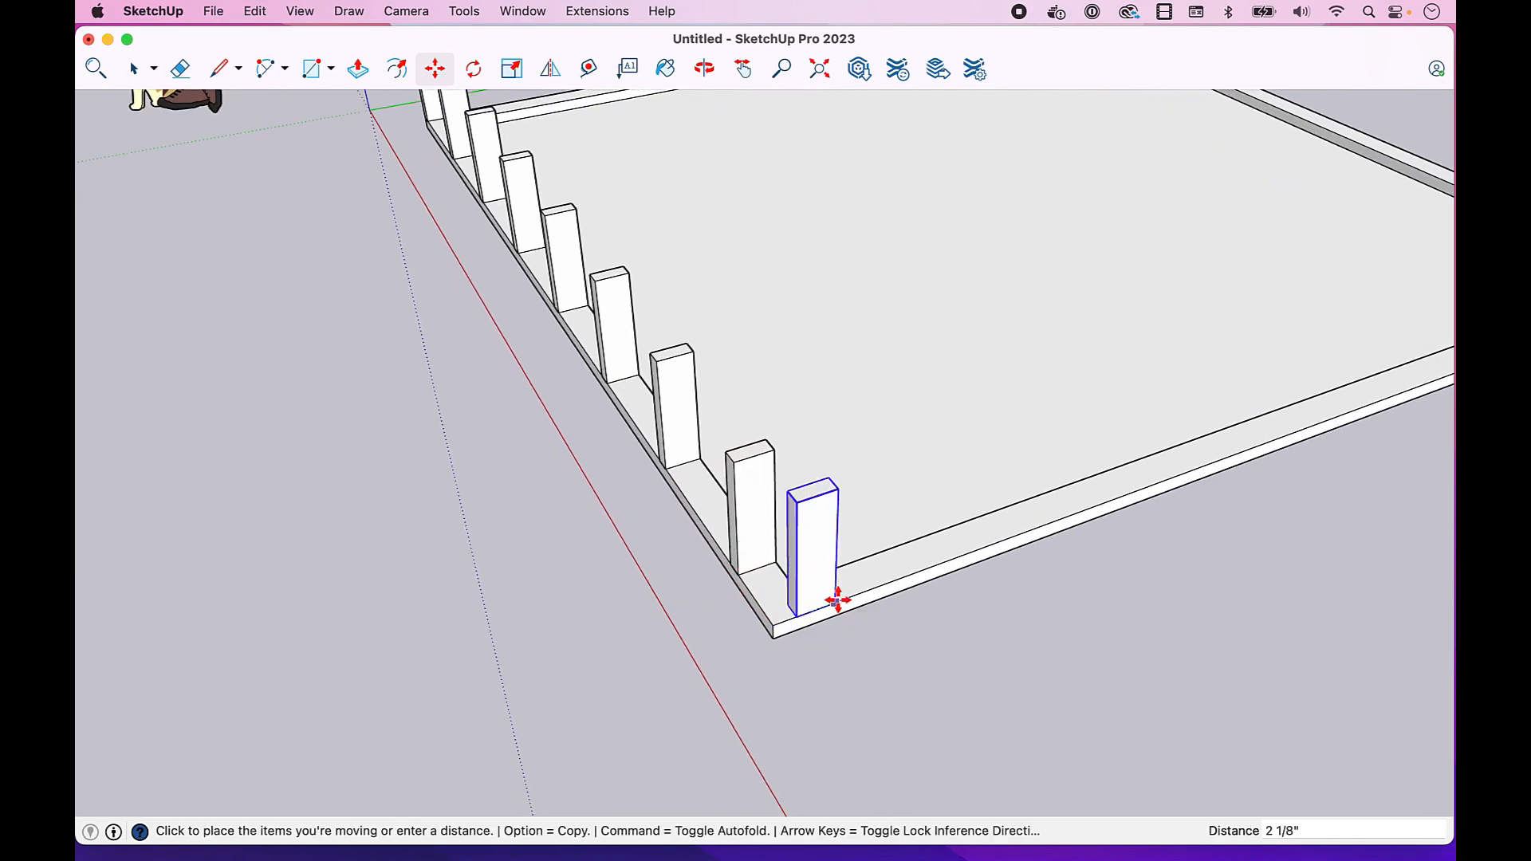
key("alt")
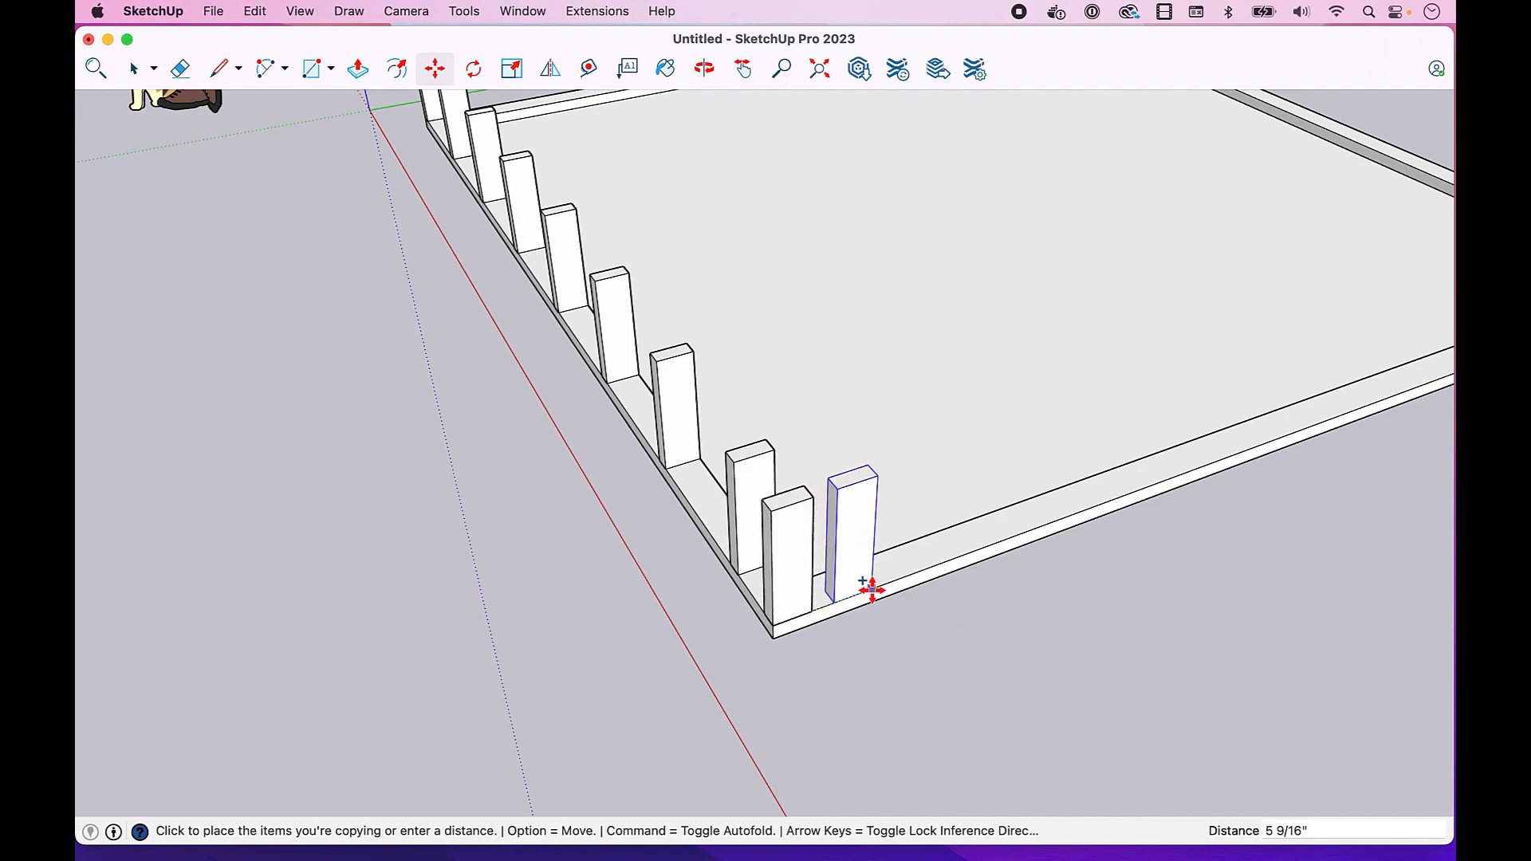
left_click(878, 589)
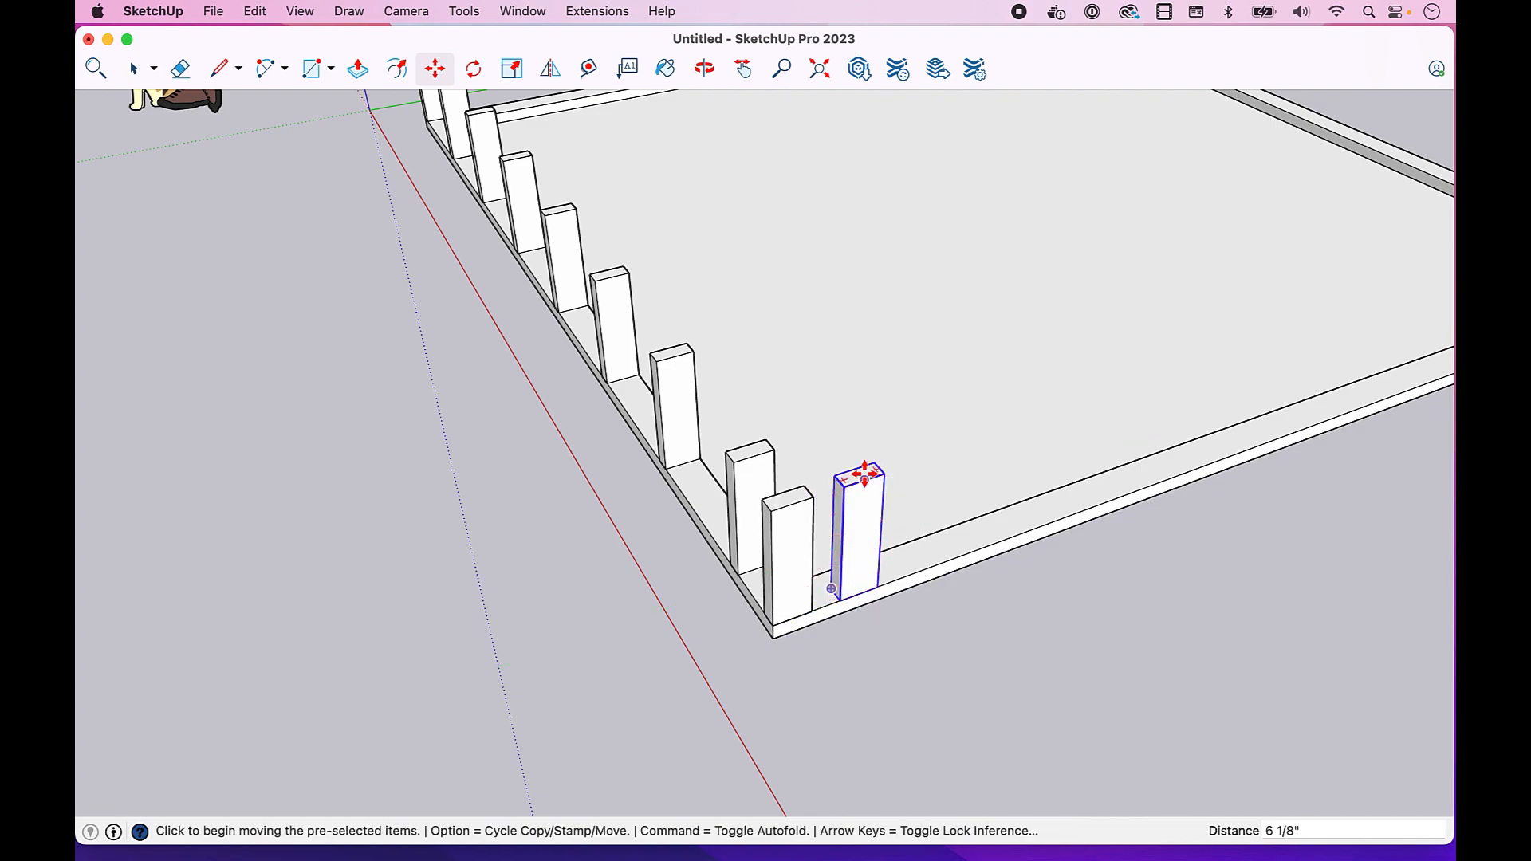
mouse_move(872, 466)
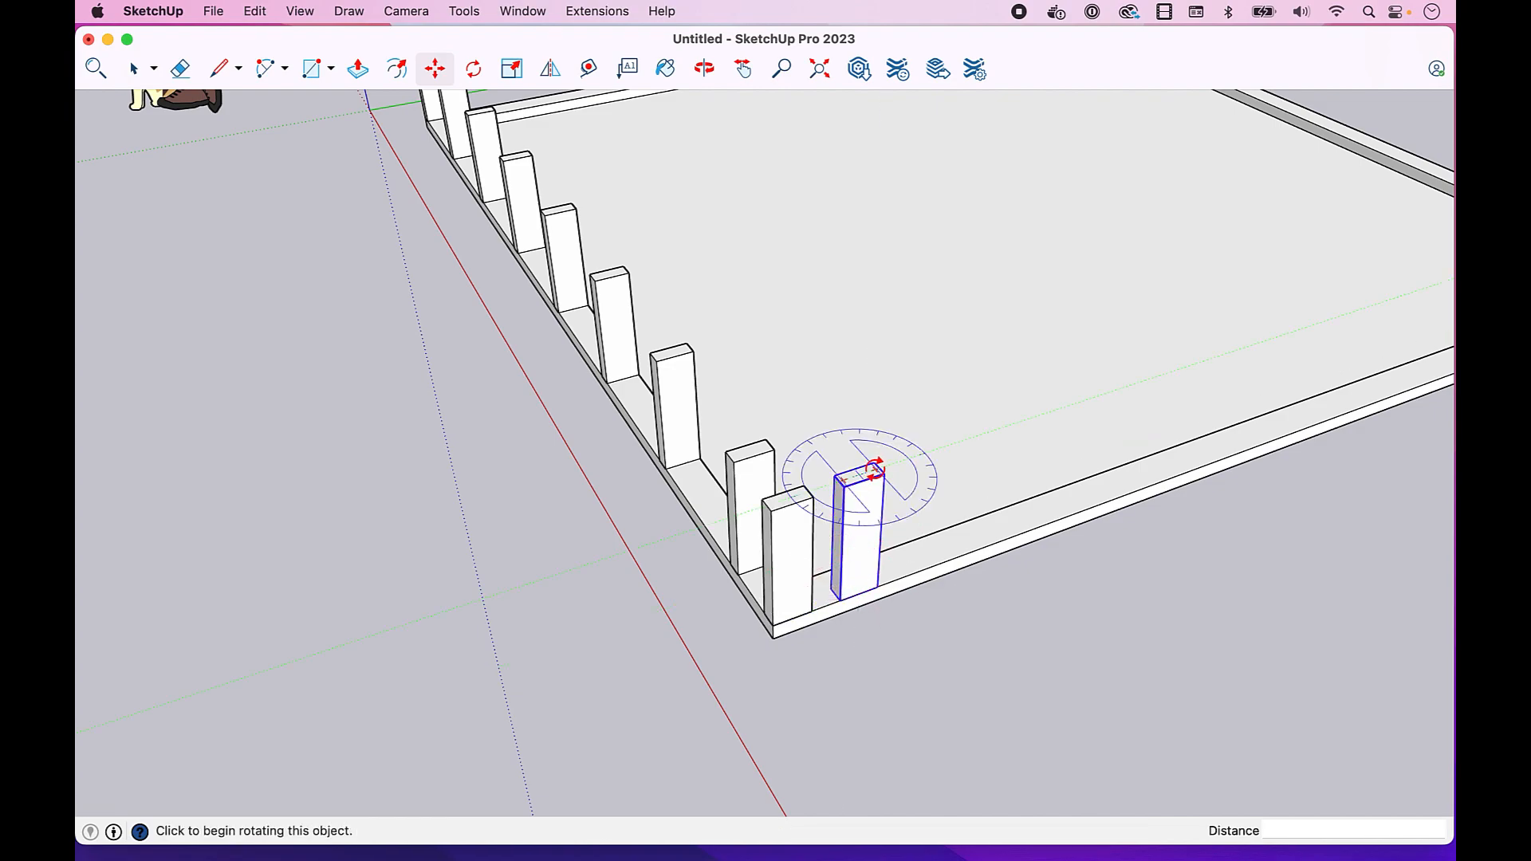
left_click(875, 469)
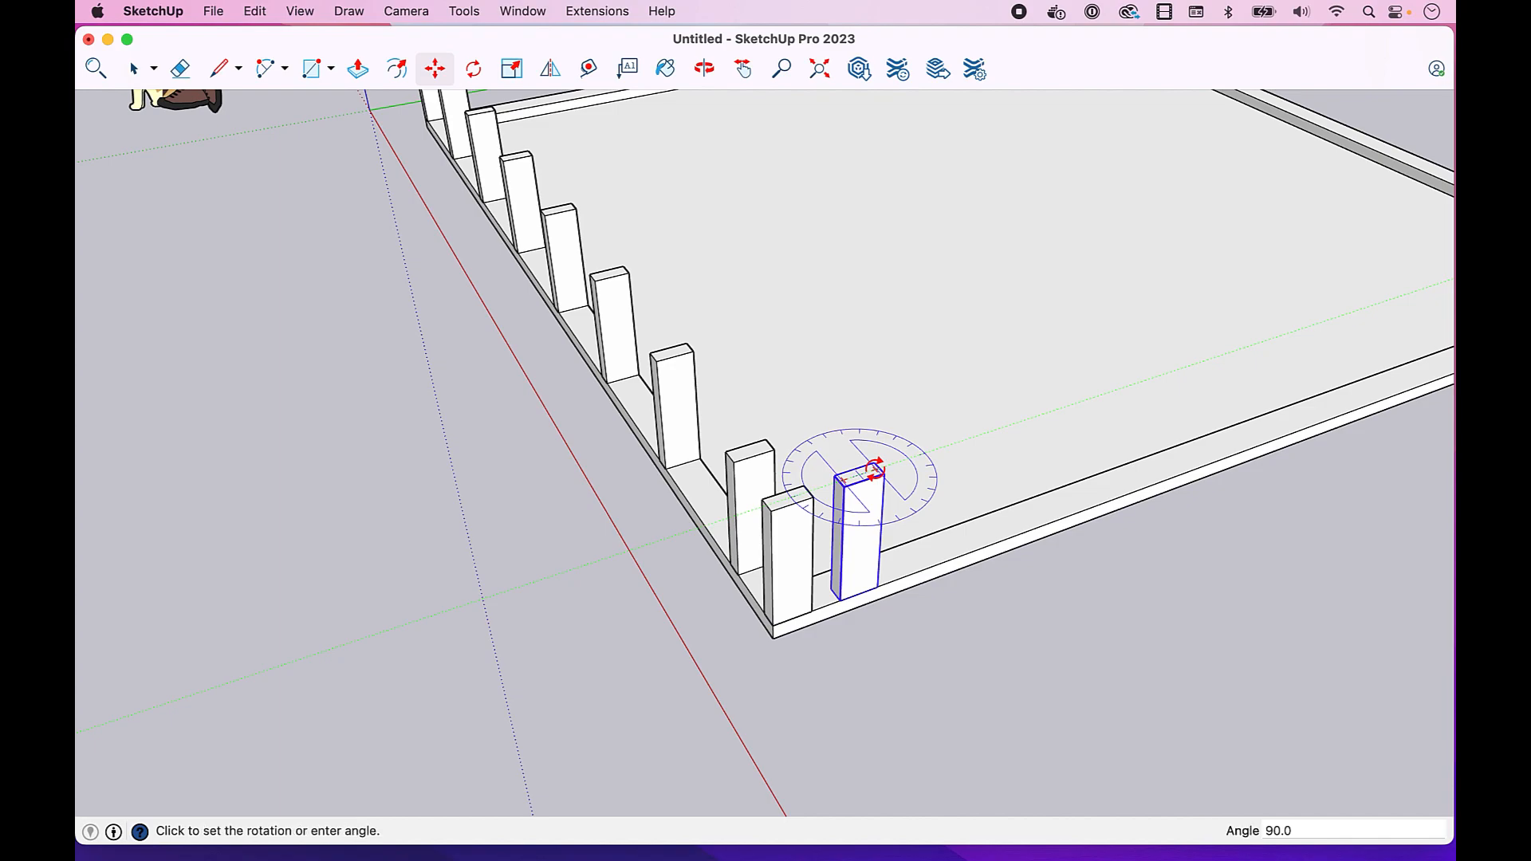
left_click(874, 476)
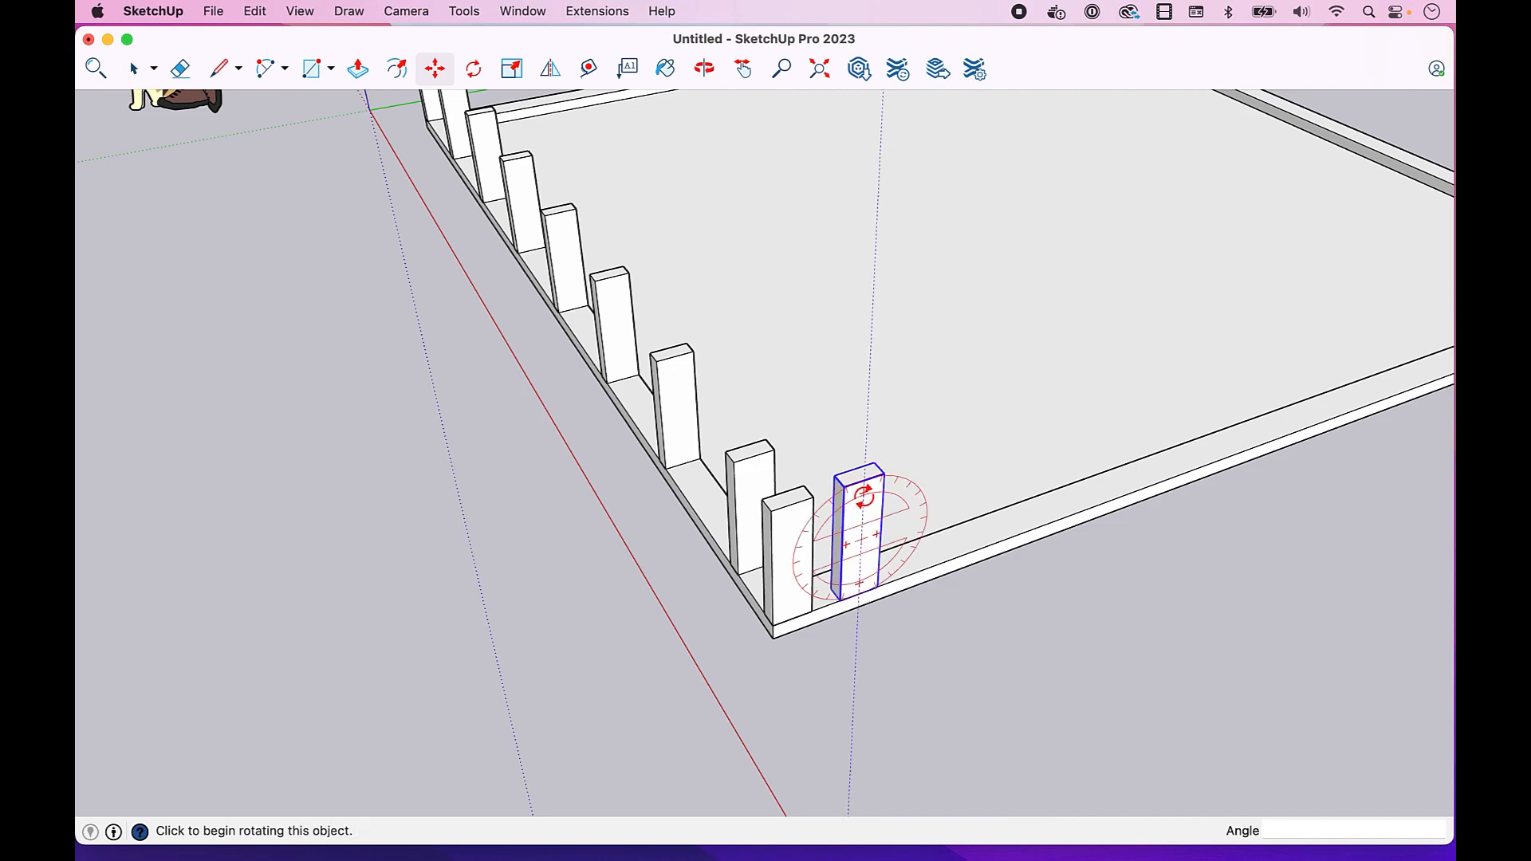
left_click(865, 496)
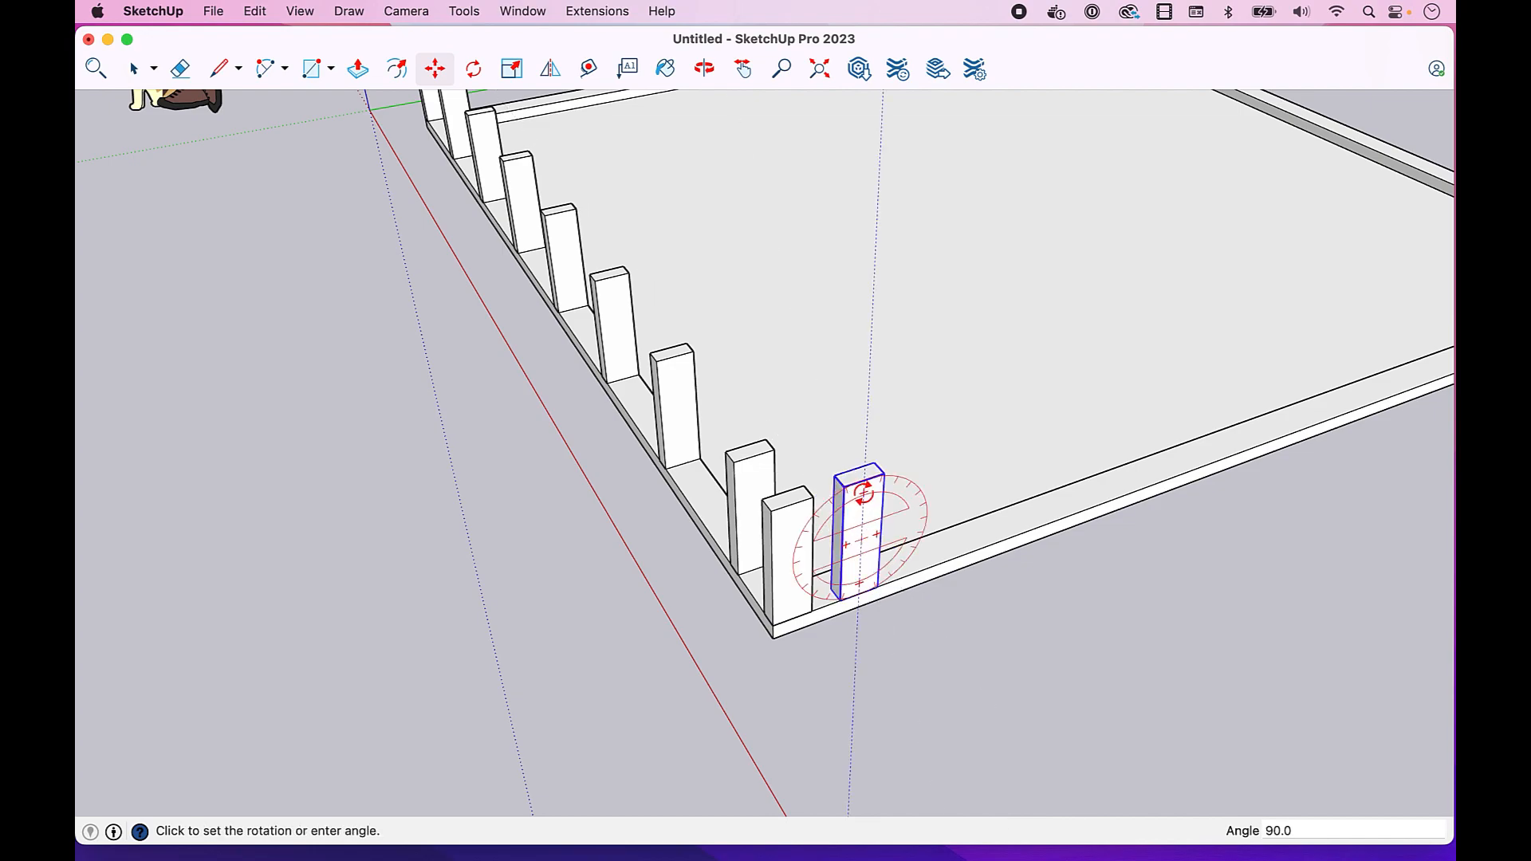
left_click(864, 495)
Step: Rotate the copied stud a quarter turn about its vertical axis and move it flush against the corner stud at the board's outer edge
mouse_move(873, 469)
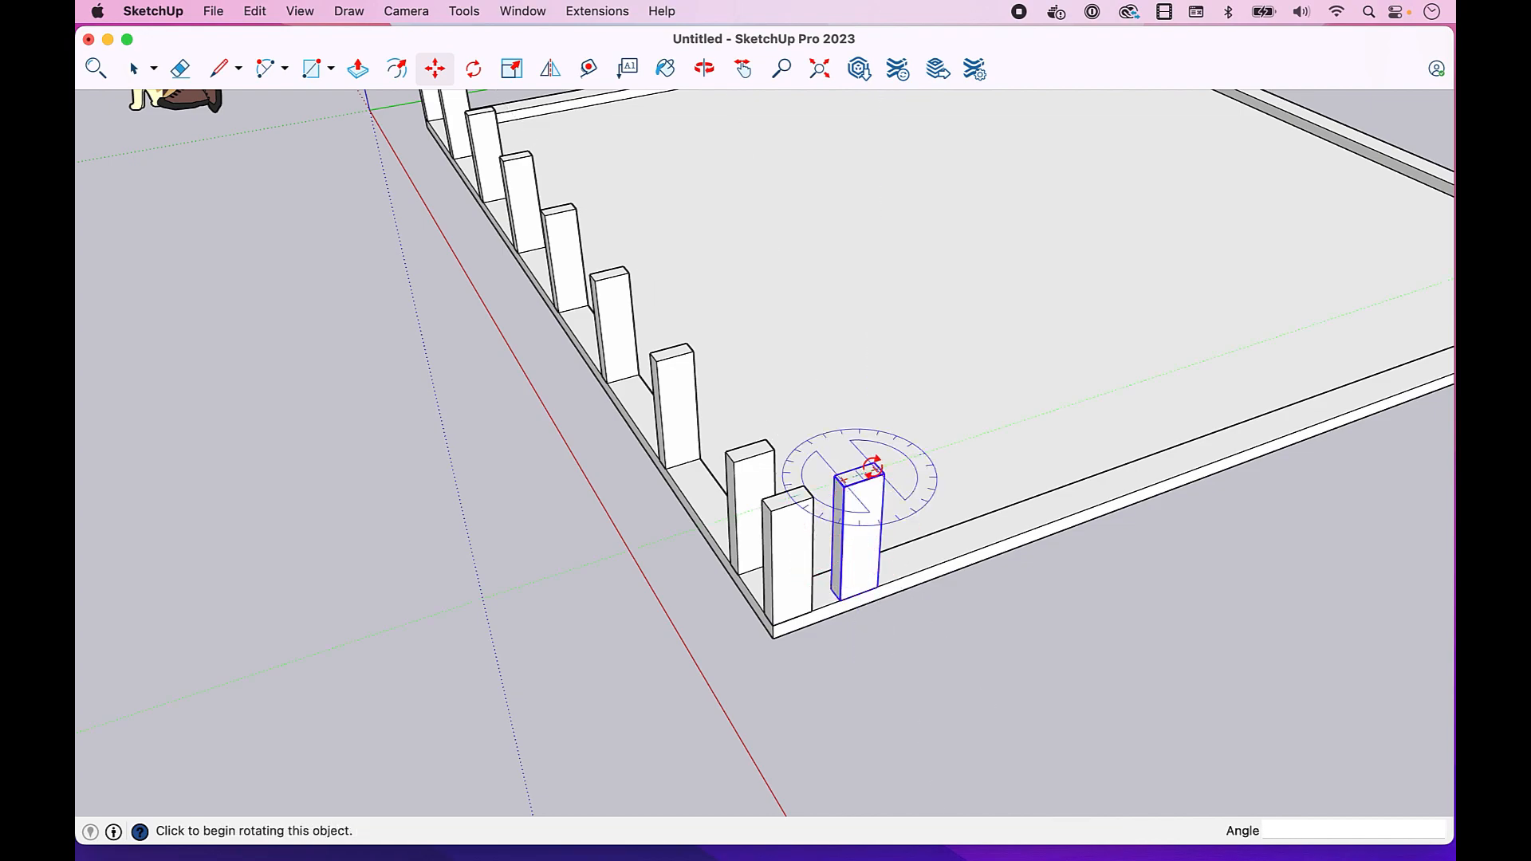
left_click(874, 469)
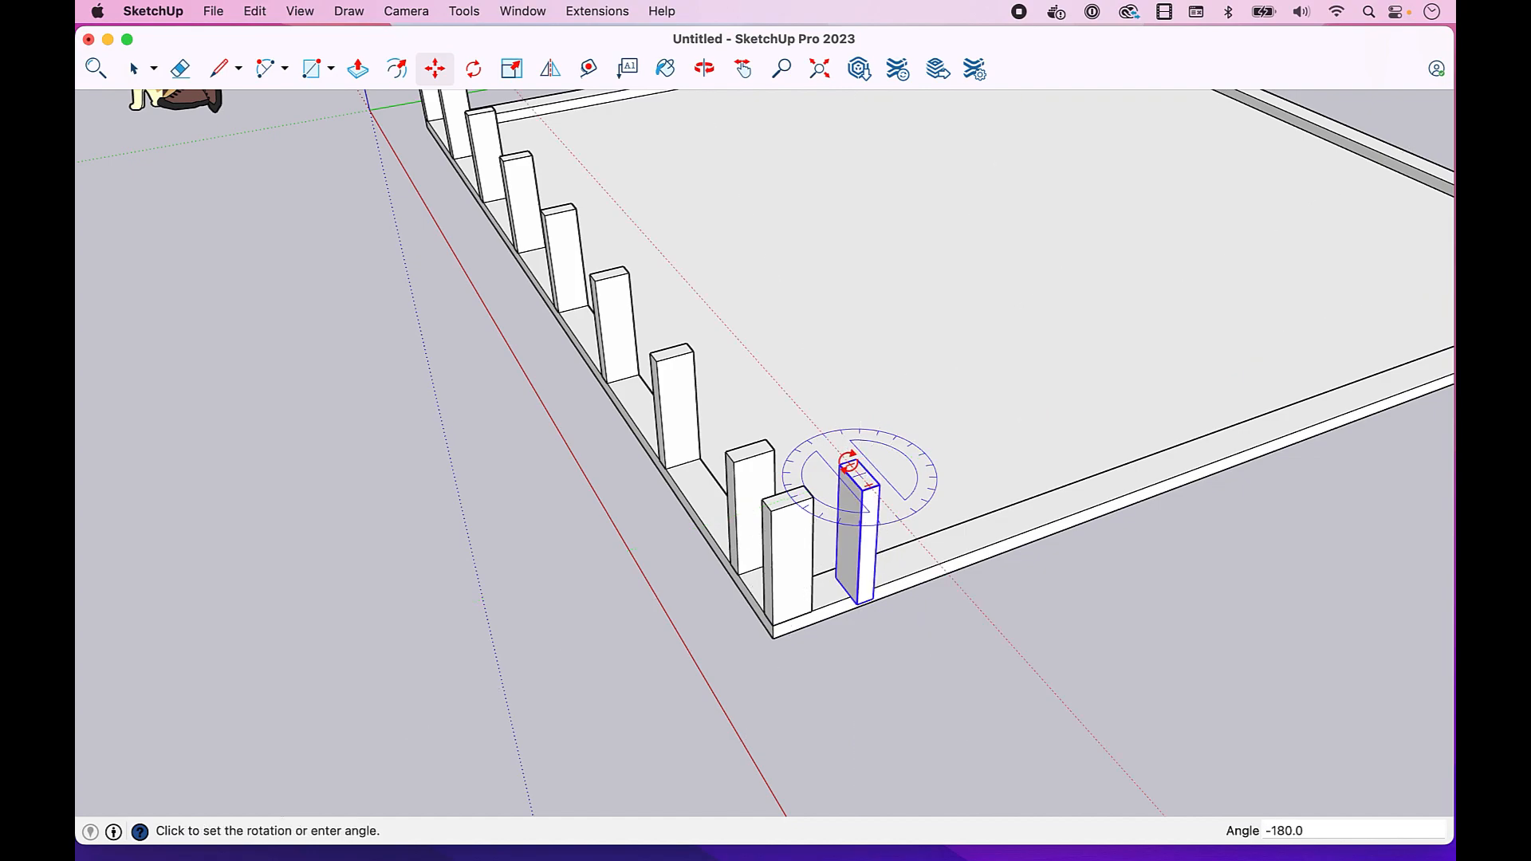
left_click(849, 465)
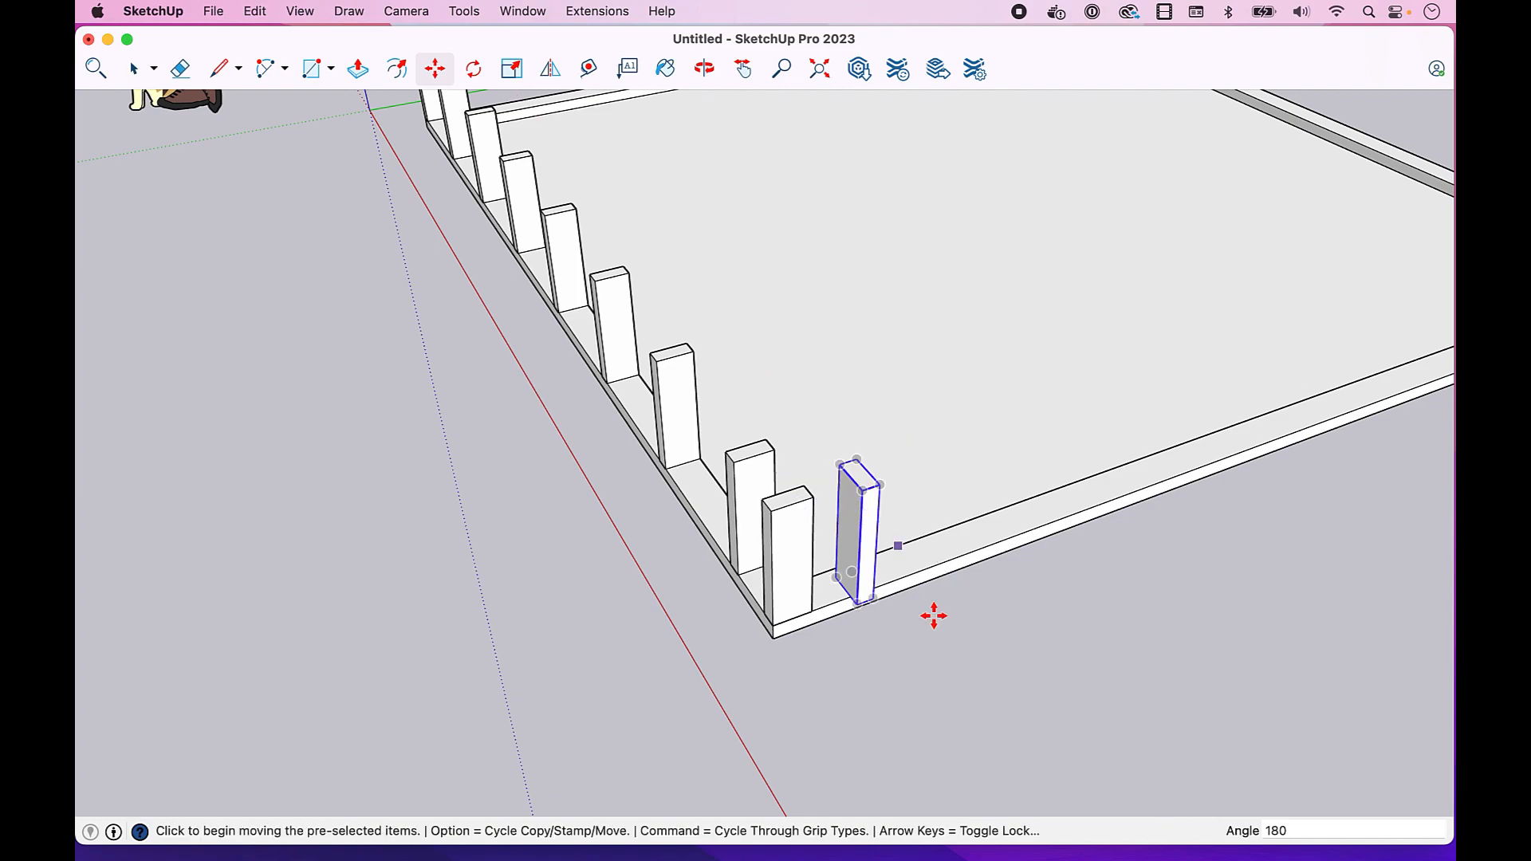
left_click(861, 606)
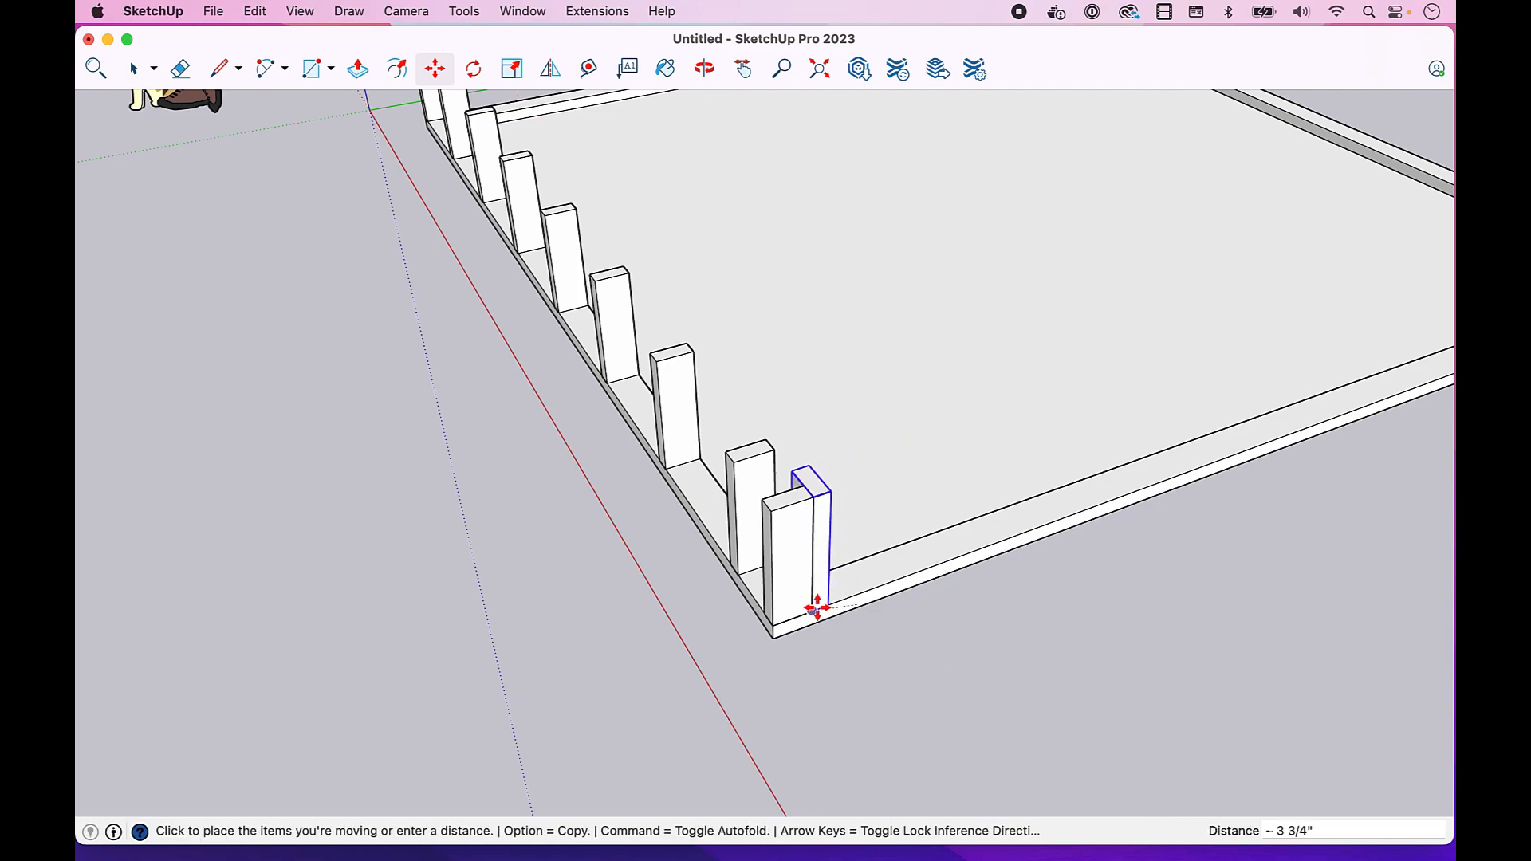
left_click(813, 610)
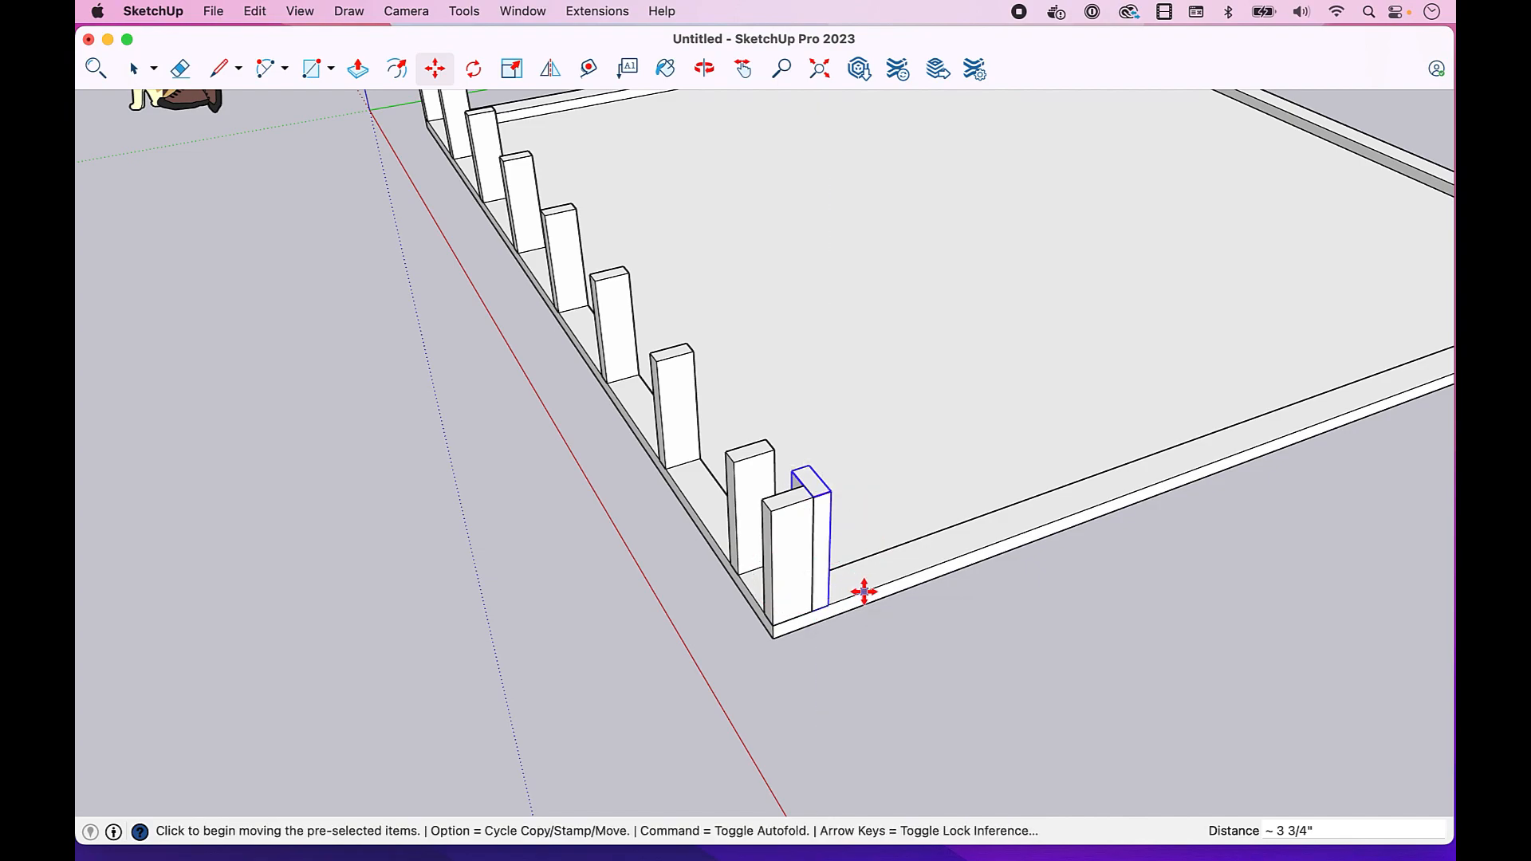
Step: Copy the rotated stud beside the corner stud 16 inches along the right-hand board
left_click(704, 70)
left_click_drag(896, 567, 1251, 691)
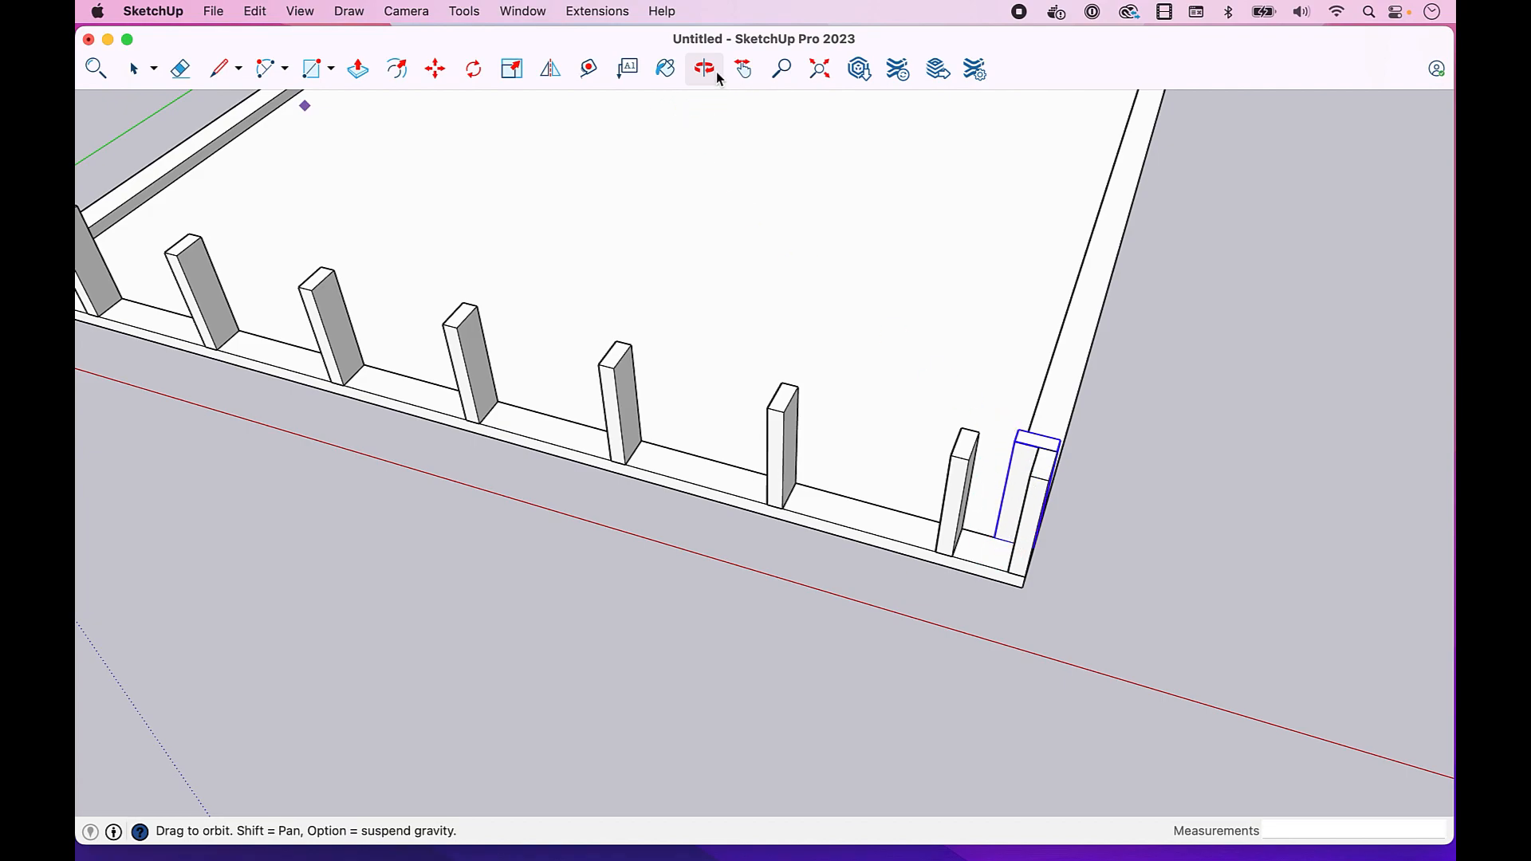
left_click_drag(949, 630, 681, 465)
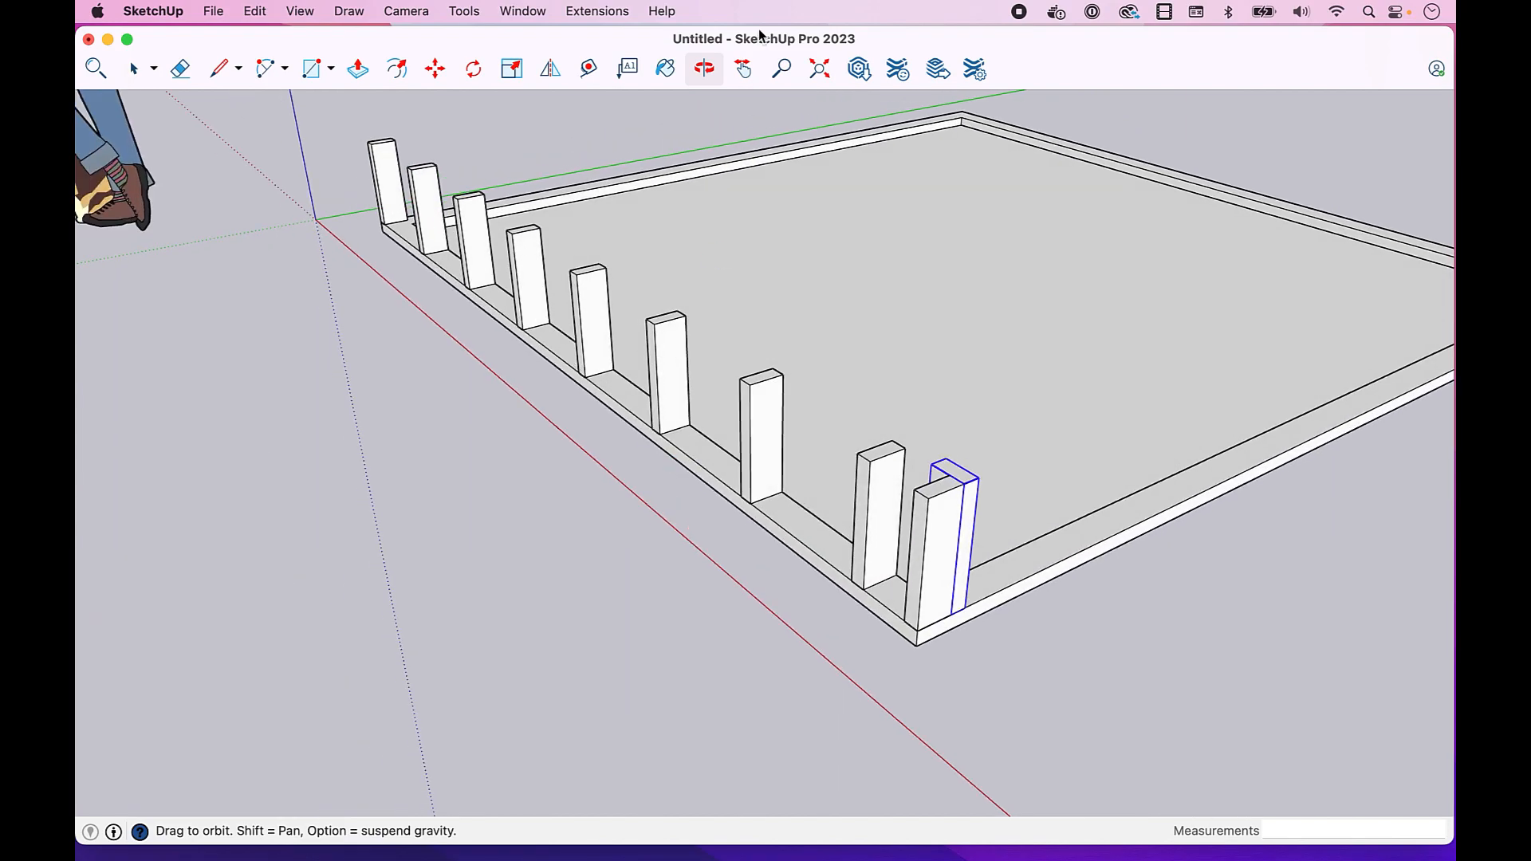
left_click(747, 71)
left_click_drag(1105, 616, 938, 518)
left_click(705, 71)
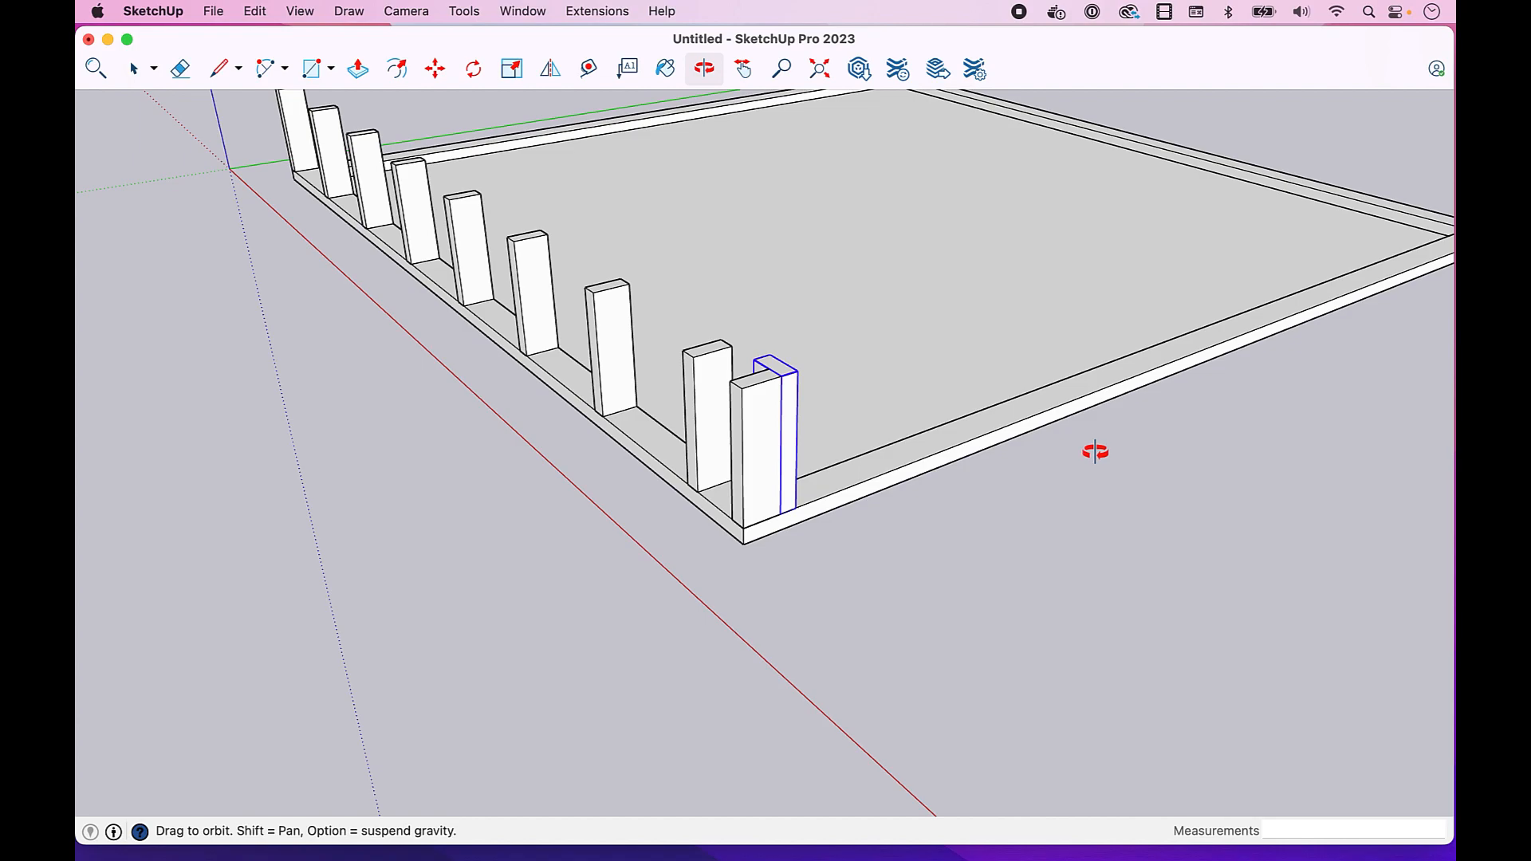
left_click_drag(1095, 452, 986, 601)
key("m")
left_click(732, 568)
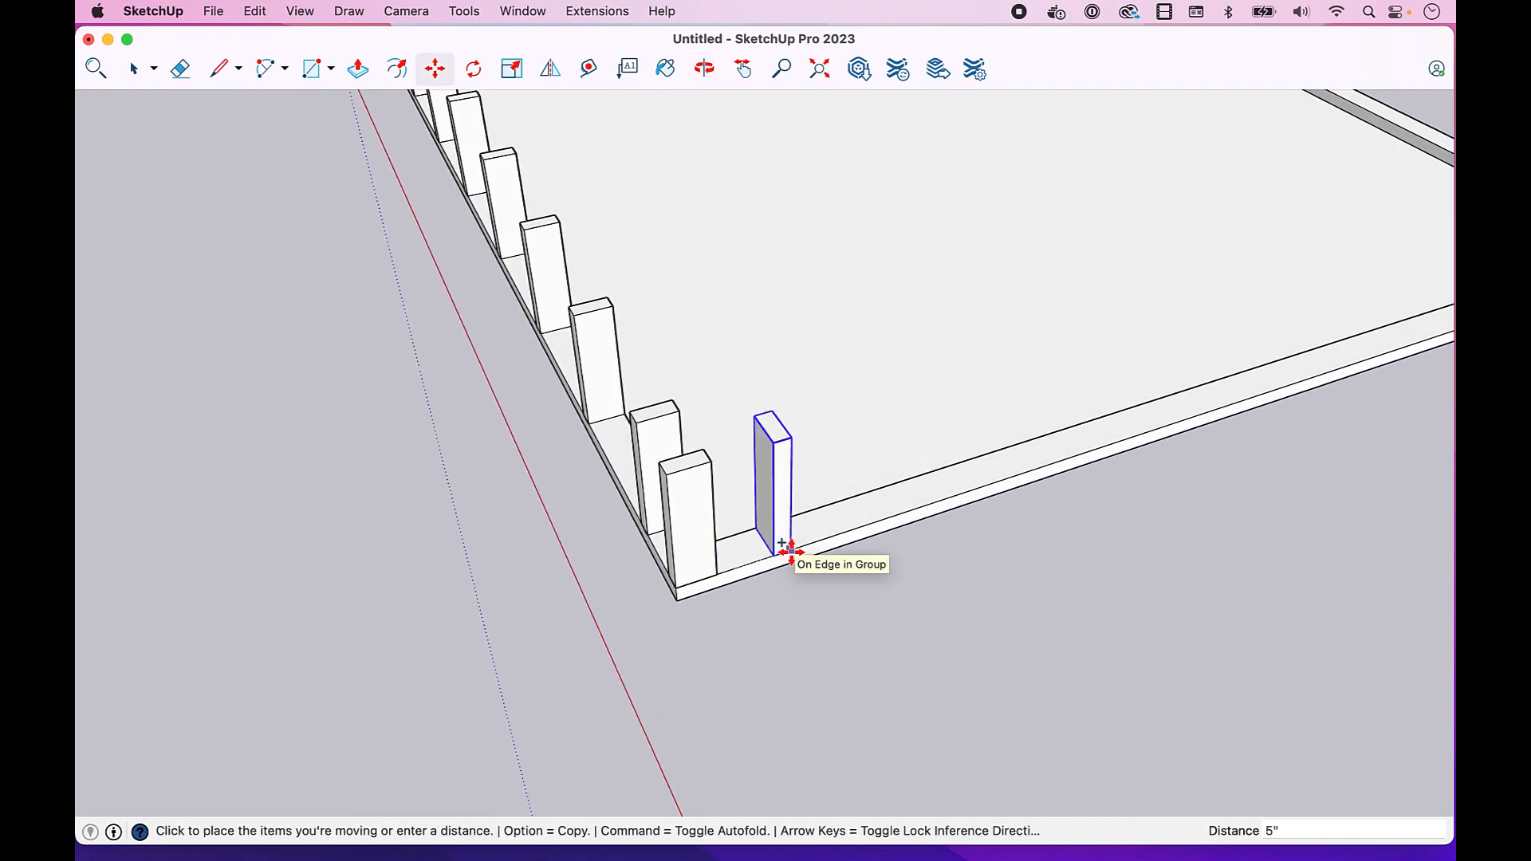
key("alt")
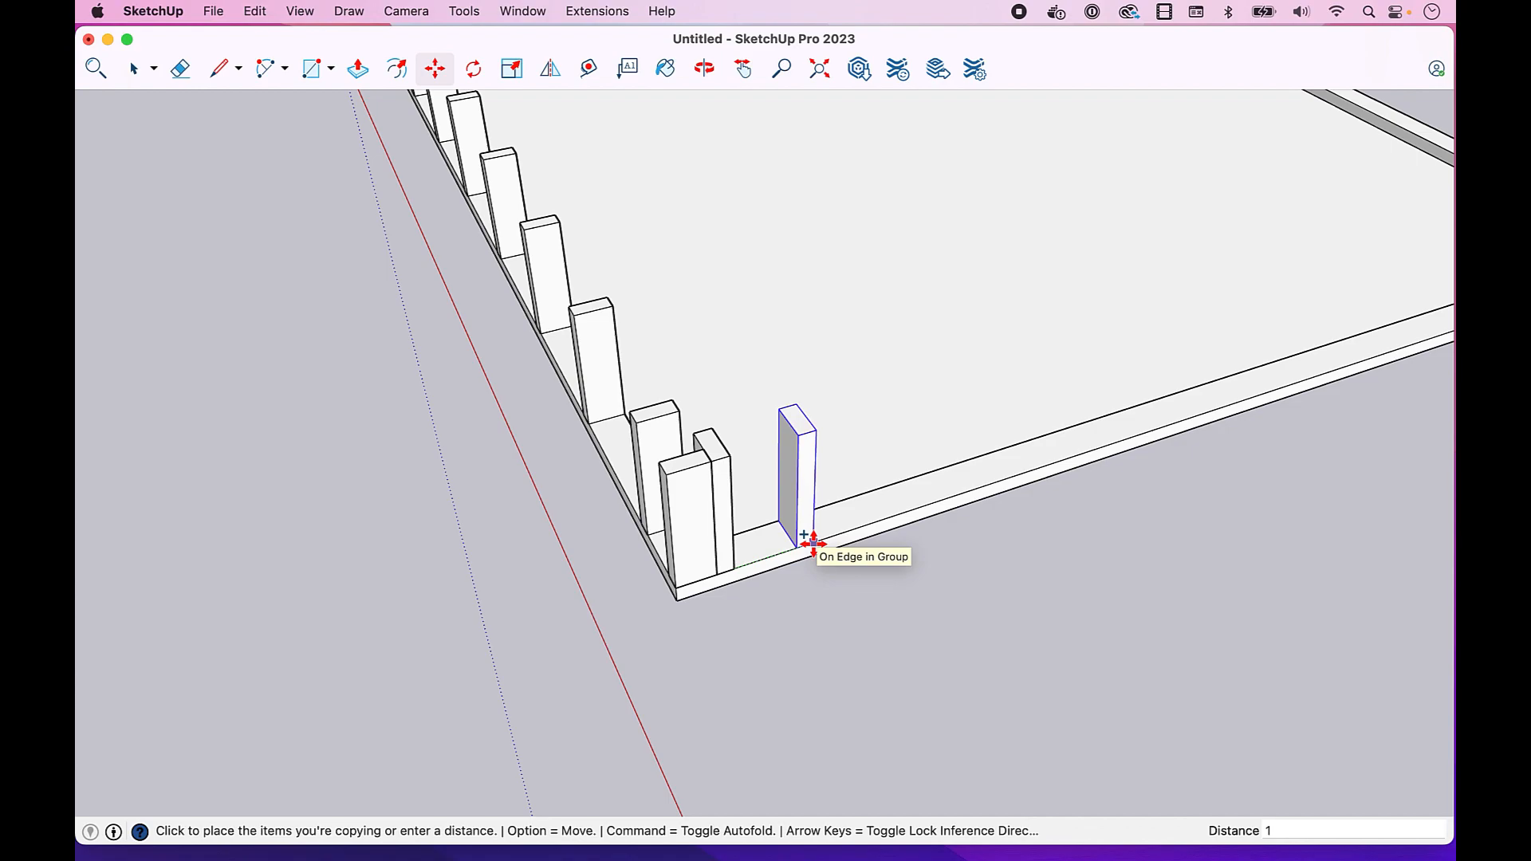
key("Return")
Step: Repeat the 16-inch stud copy 7 times along the right-hand board, and finish with 8 copies
scroll(813, 545, "down", 4)
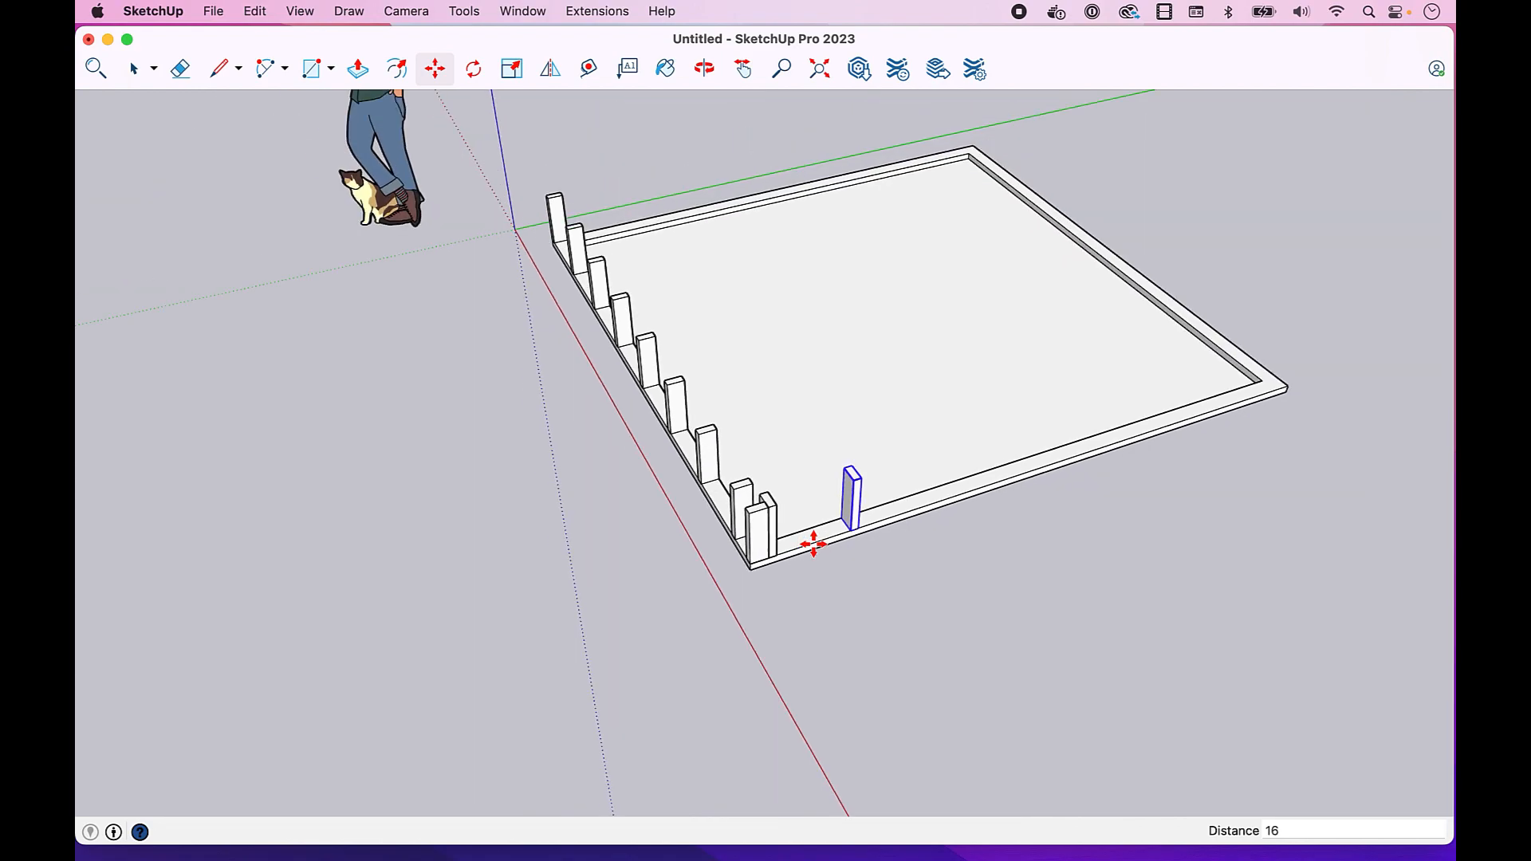
type("*")
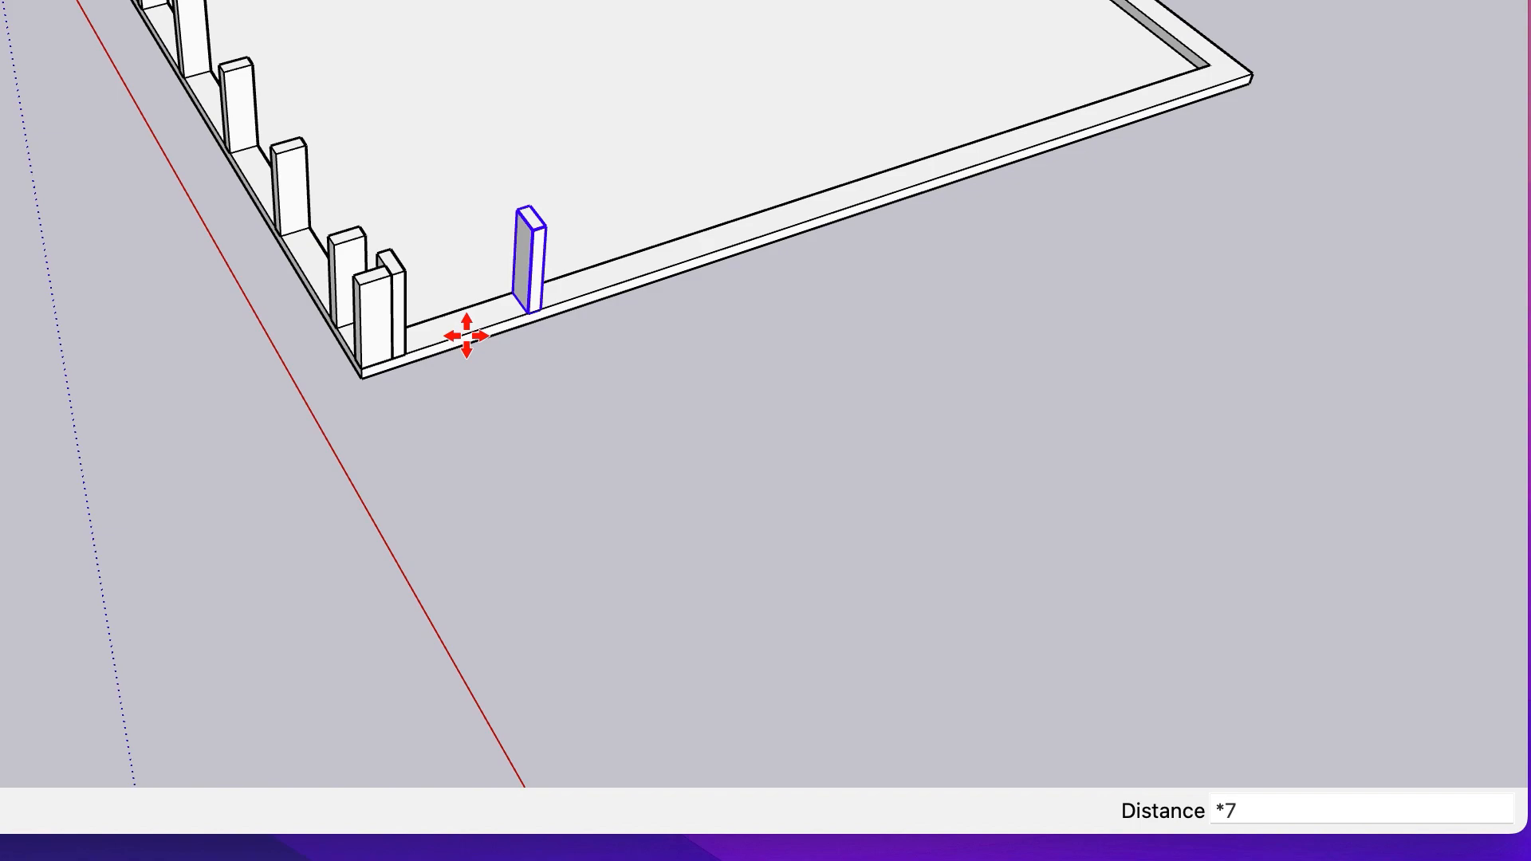
type("7")
key("Return")
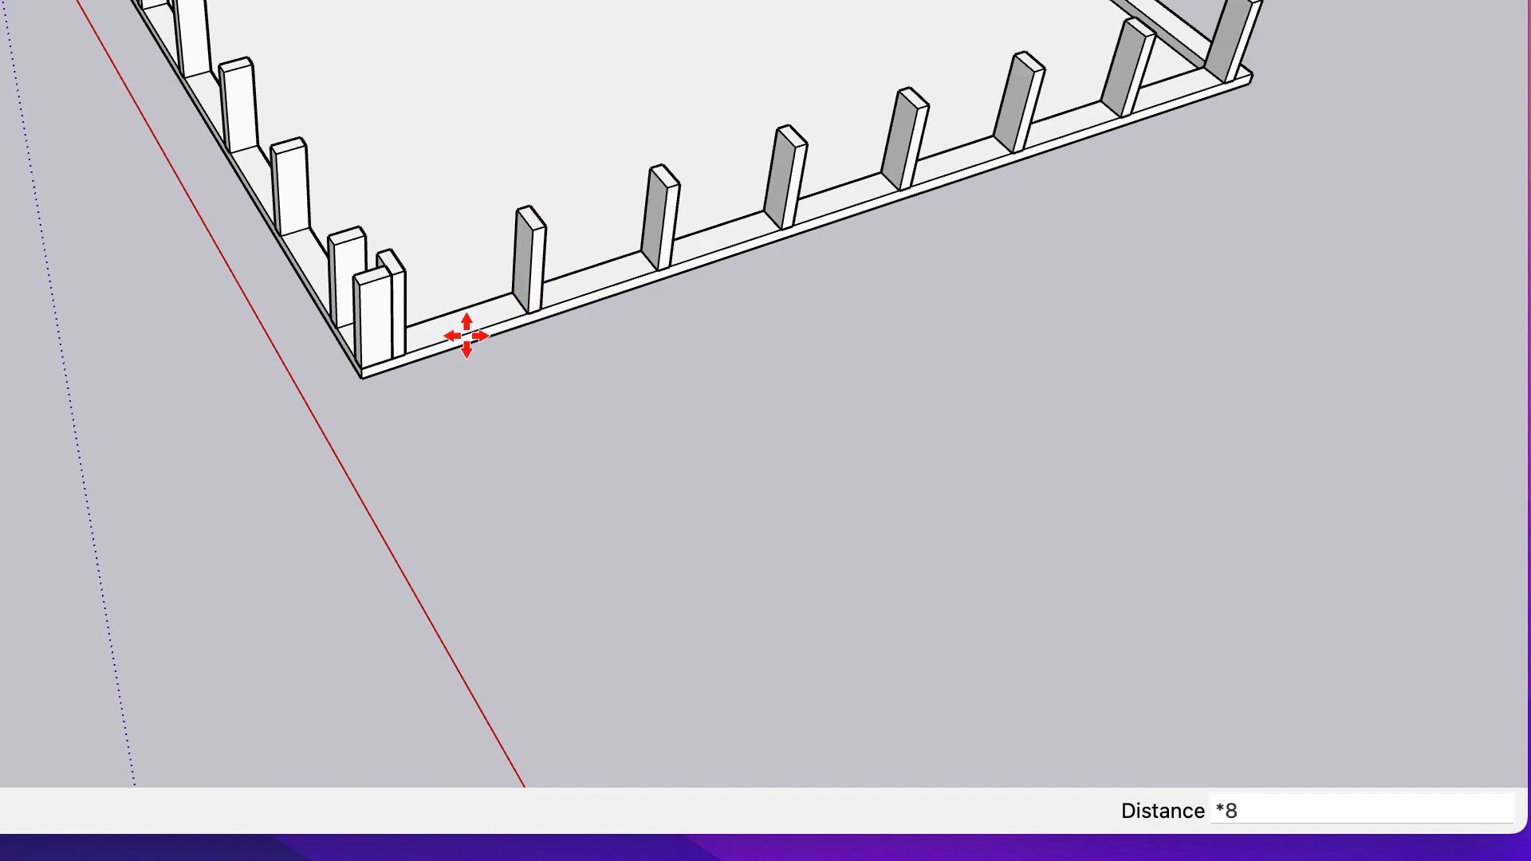
key("space")
Step: Move the last stud beyond the panel back so its outer base corner meets the far end of the right-hand board
left_click(704, 68)
left_click_drag(912, 581, 850, 199)
left_click(743, 76)
left_click_drag(1019, 439, 847, 433)
scroll(995, 458, "up", 3)
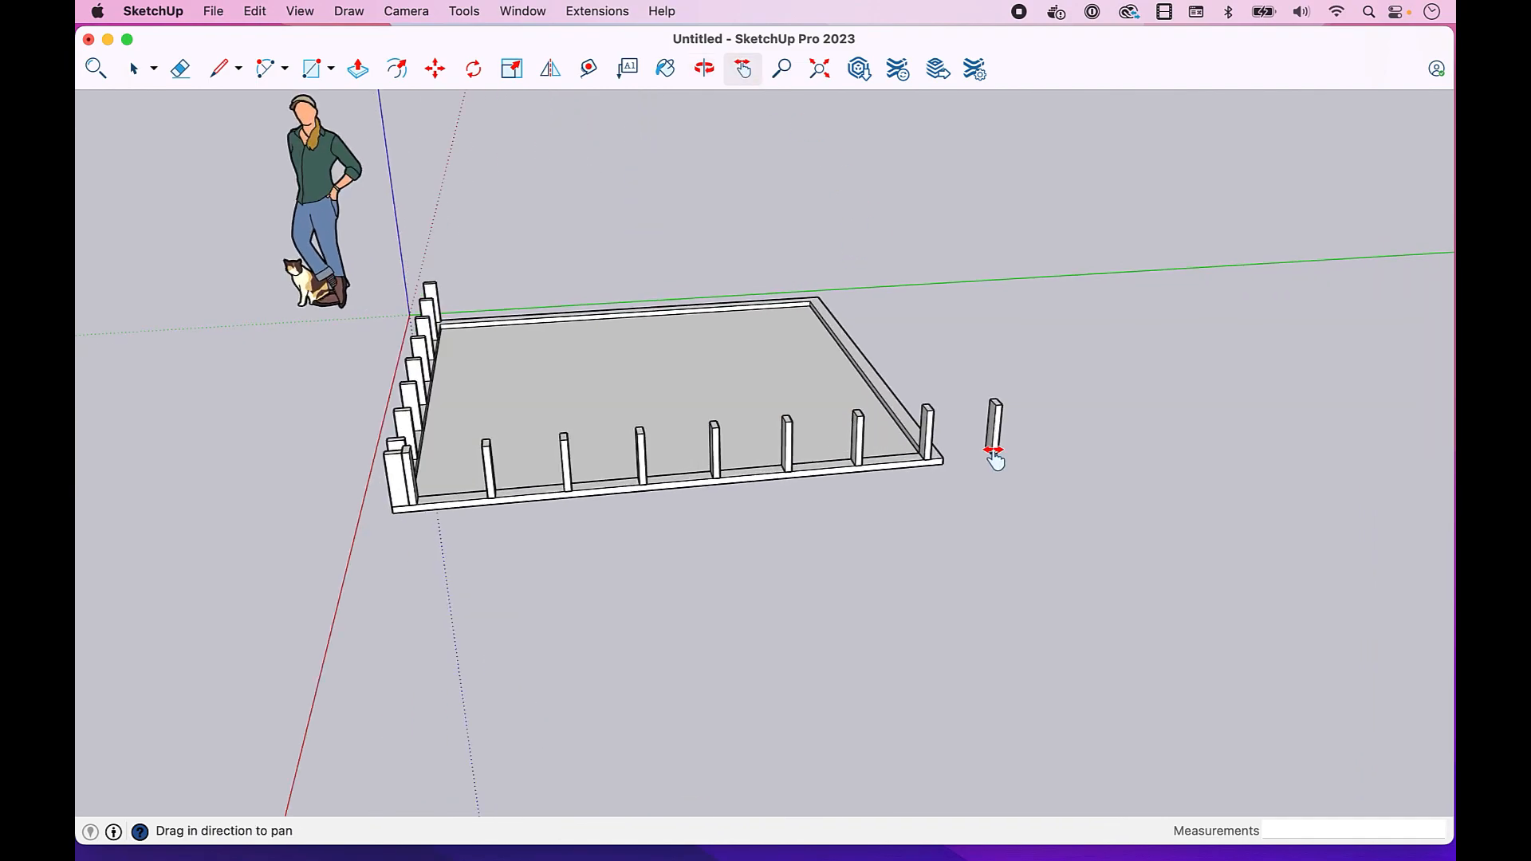
scroll(995, 458, "up", 5)
key("m")
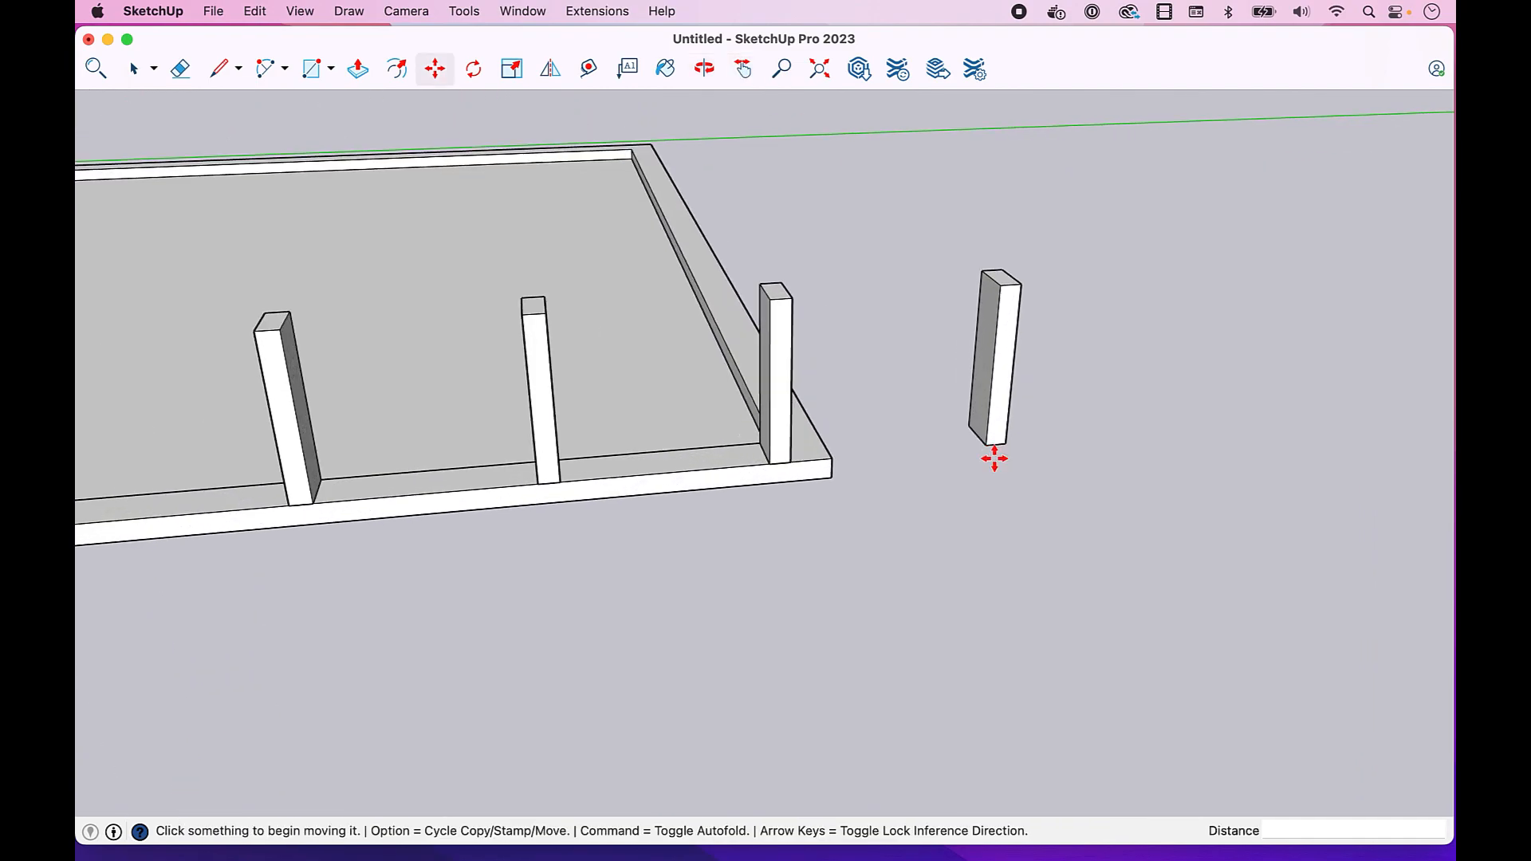
left_click(998, 441)
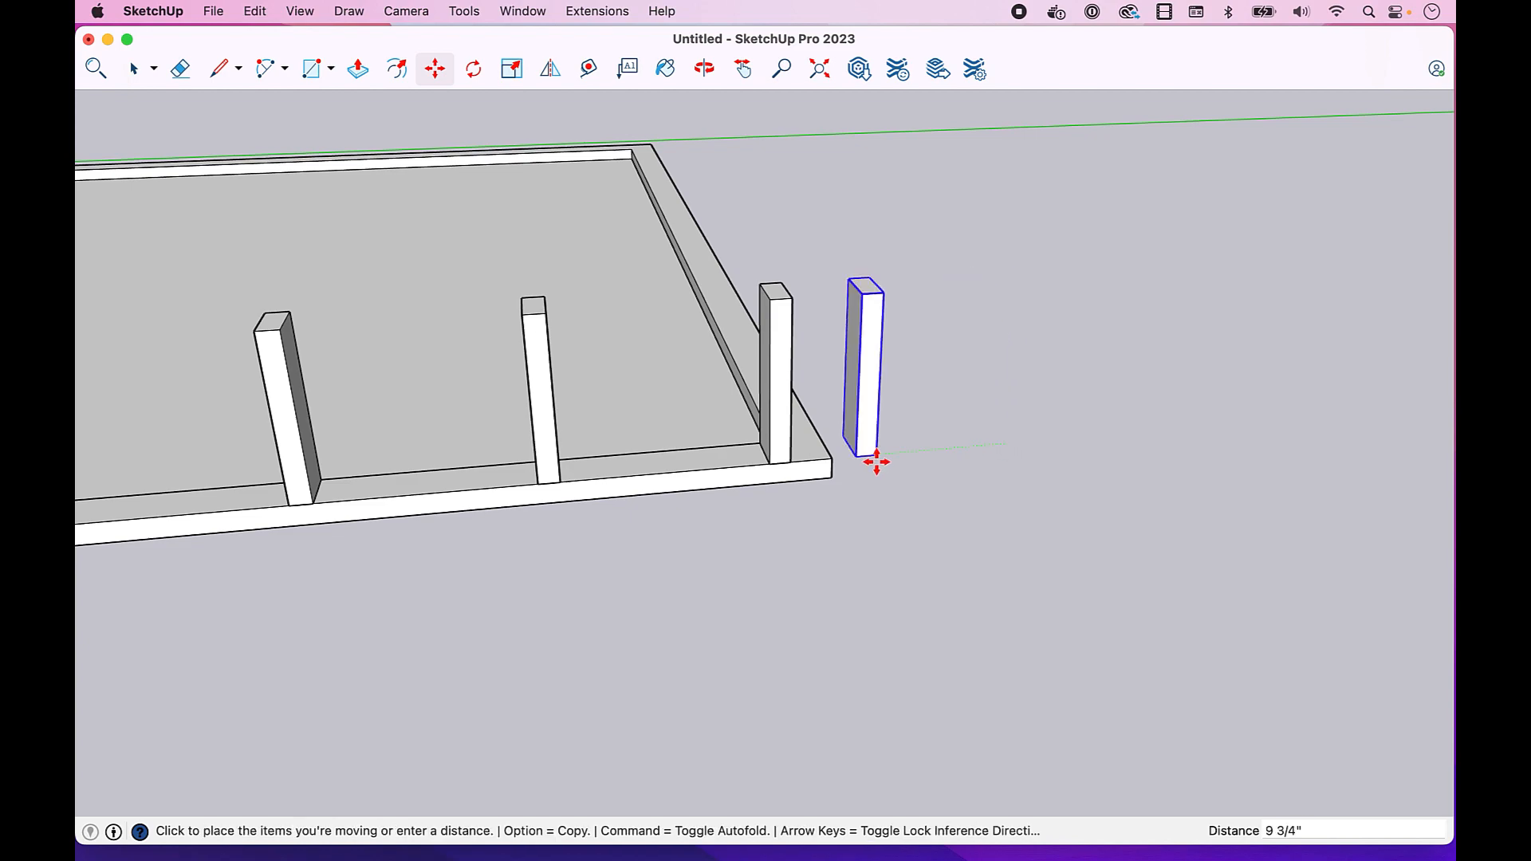
left_click(830, 462)
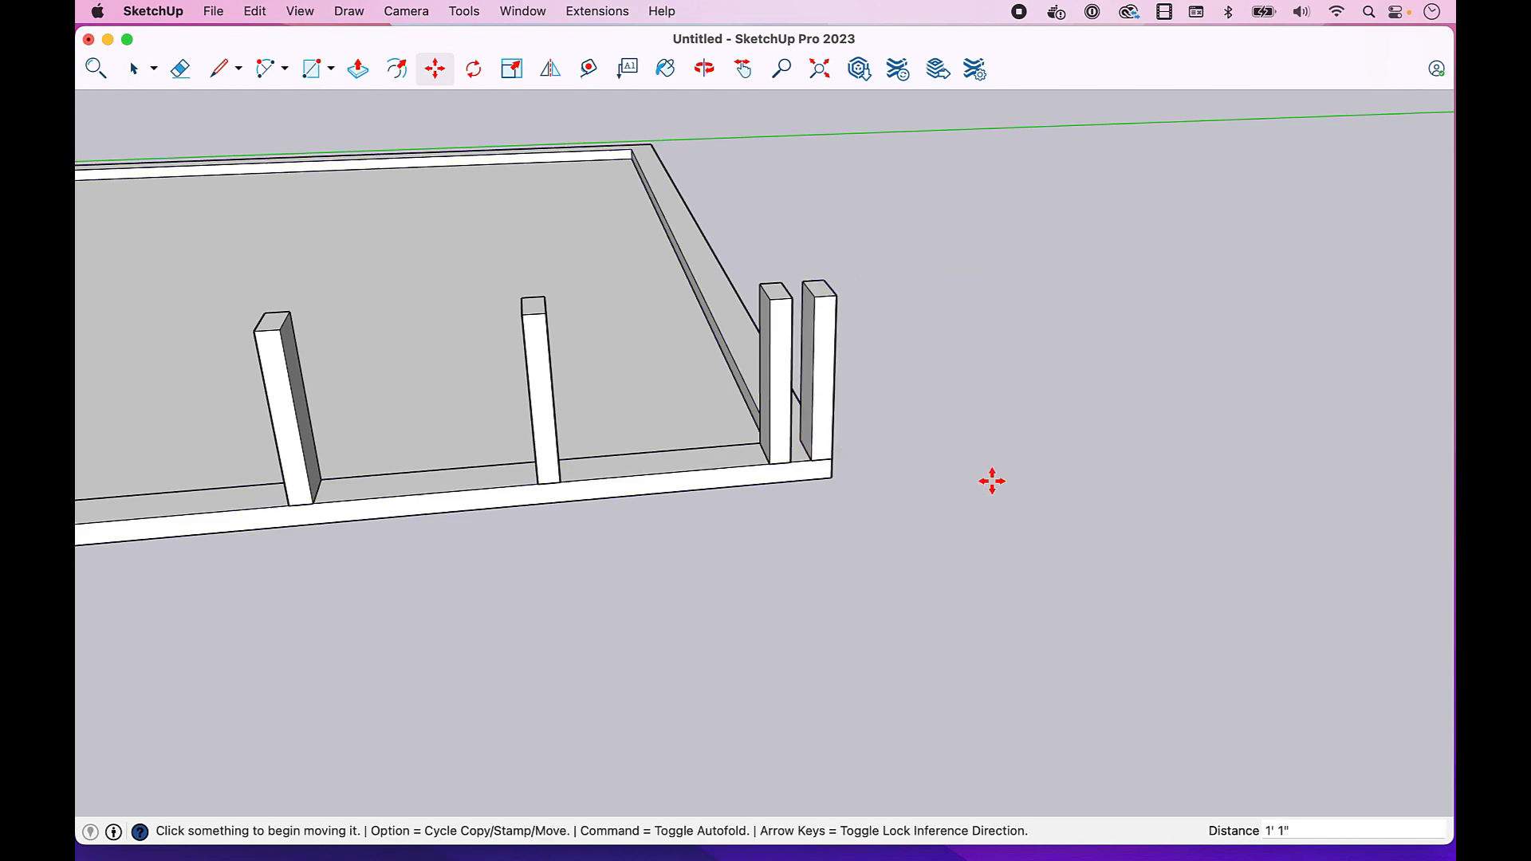
key("space")
Step: Copy the studs along the right-hand board, except the first corner stud, across the panel onto the opposite board
scroll(992, 477, "down", 6)
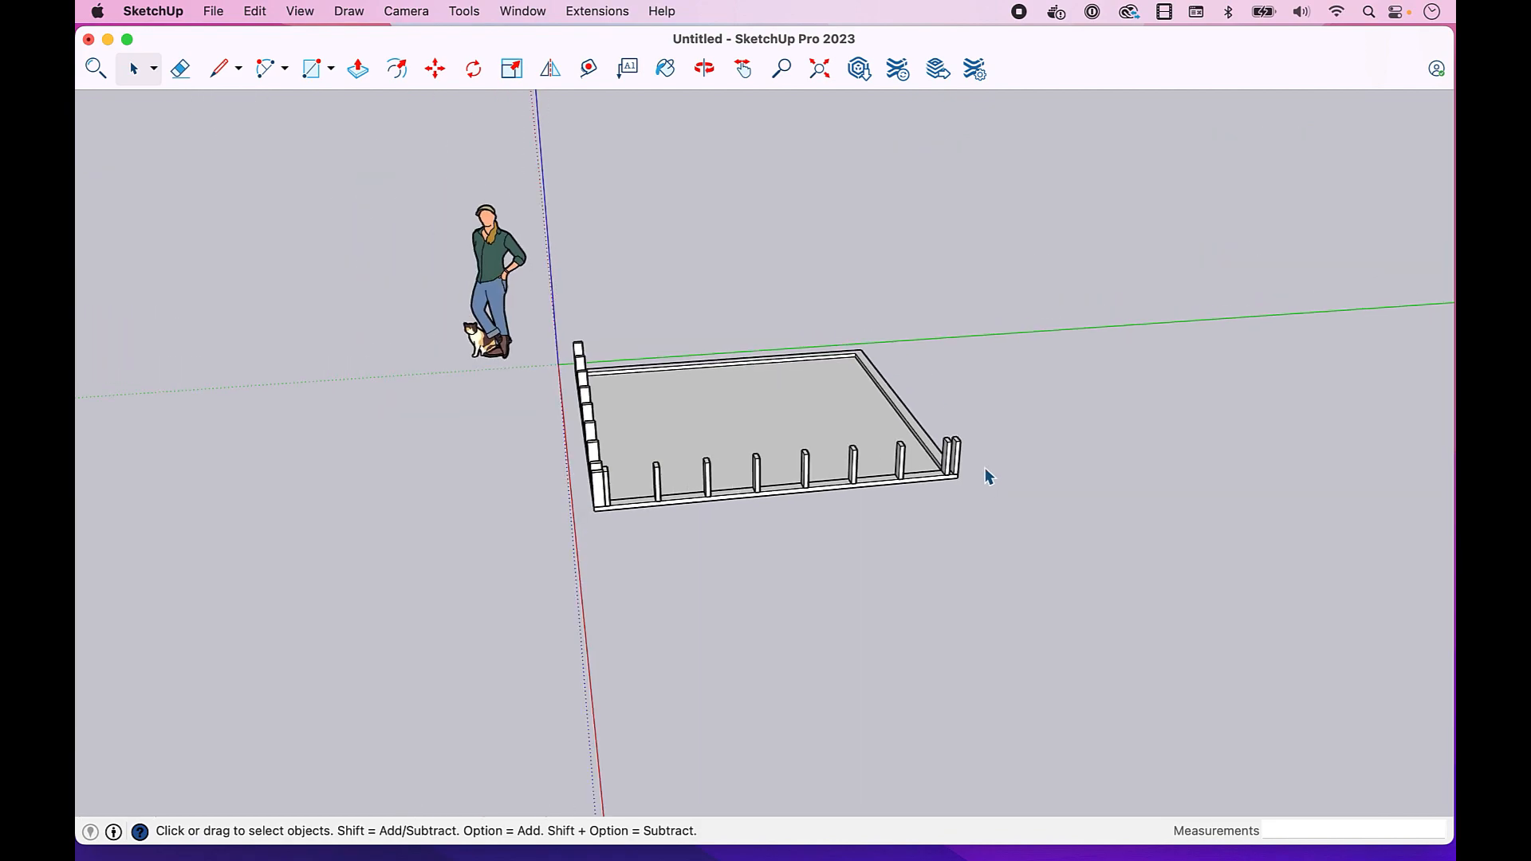
left_click(699, 71)
left_click_drag(840, 592, 784, 626)
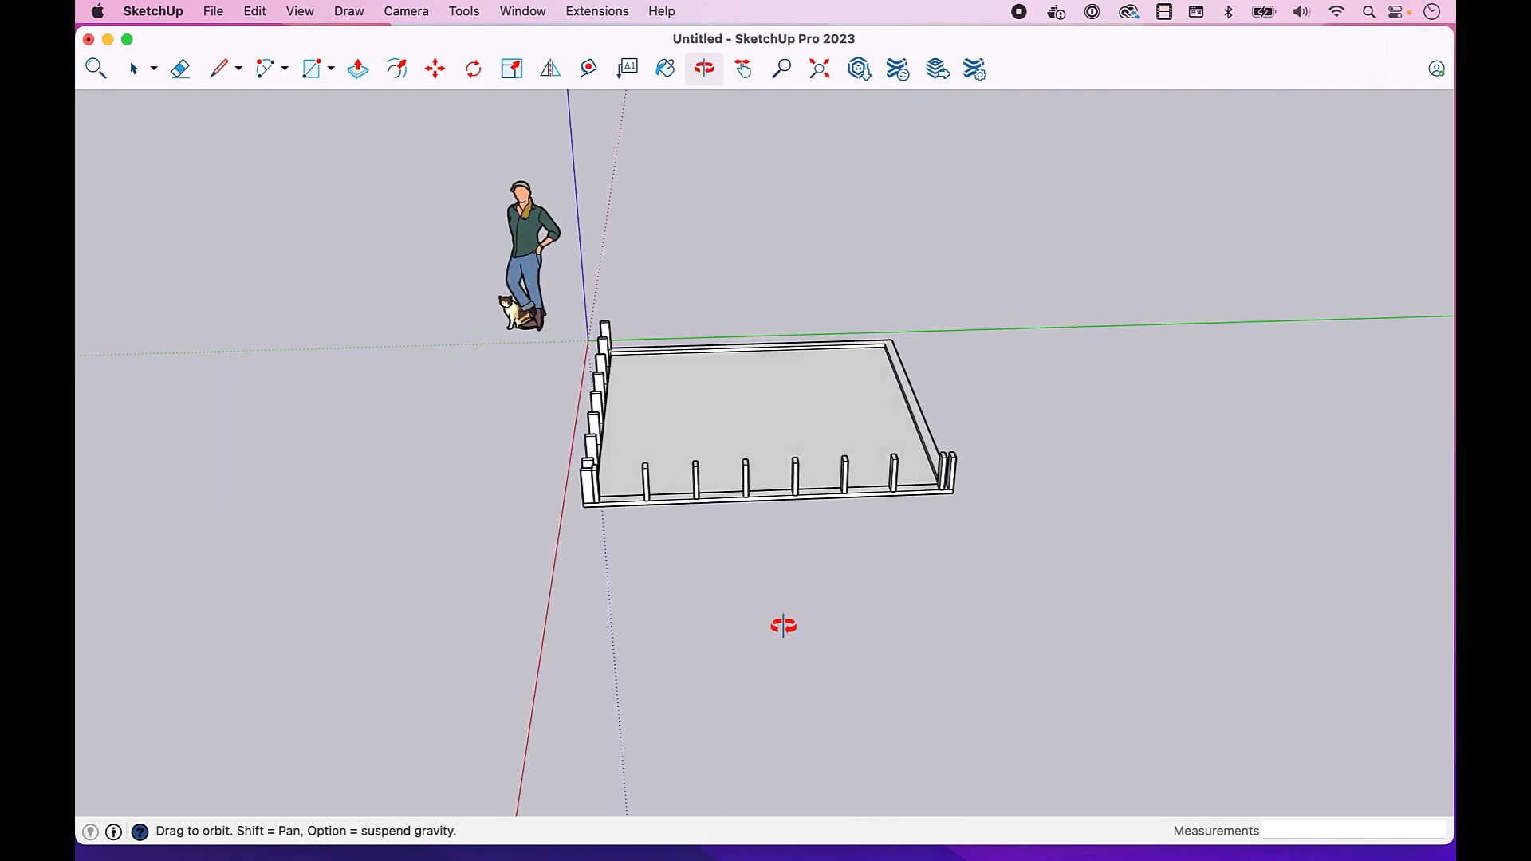
left_click_drag(972, 550, 851, 619)
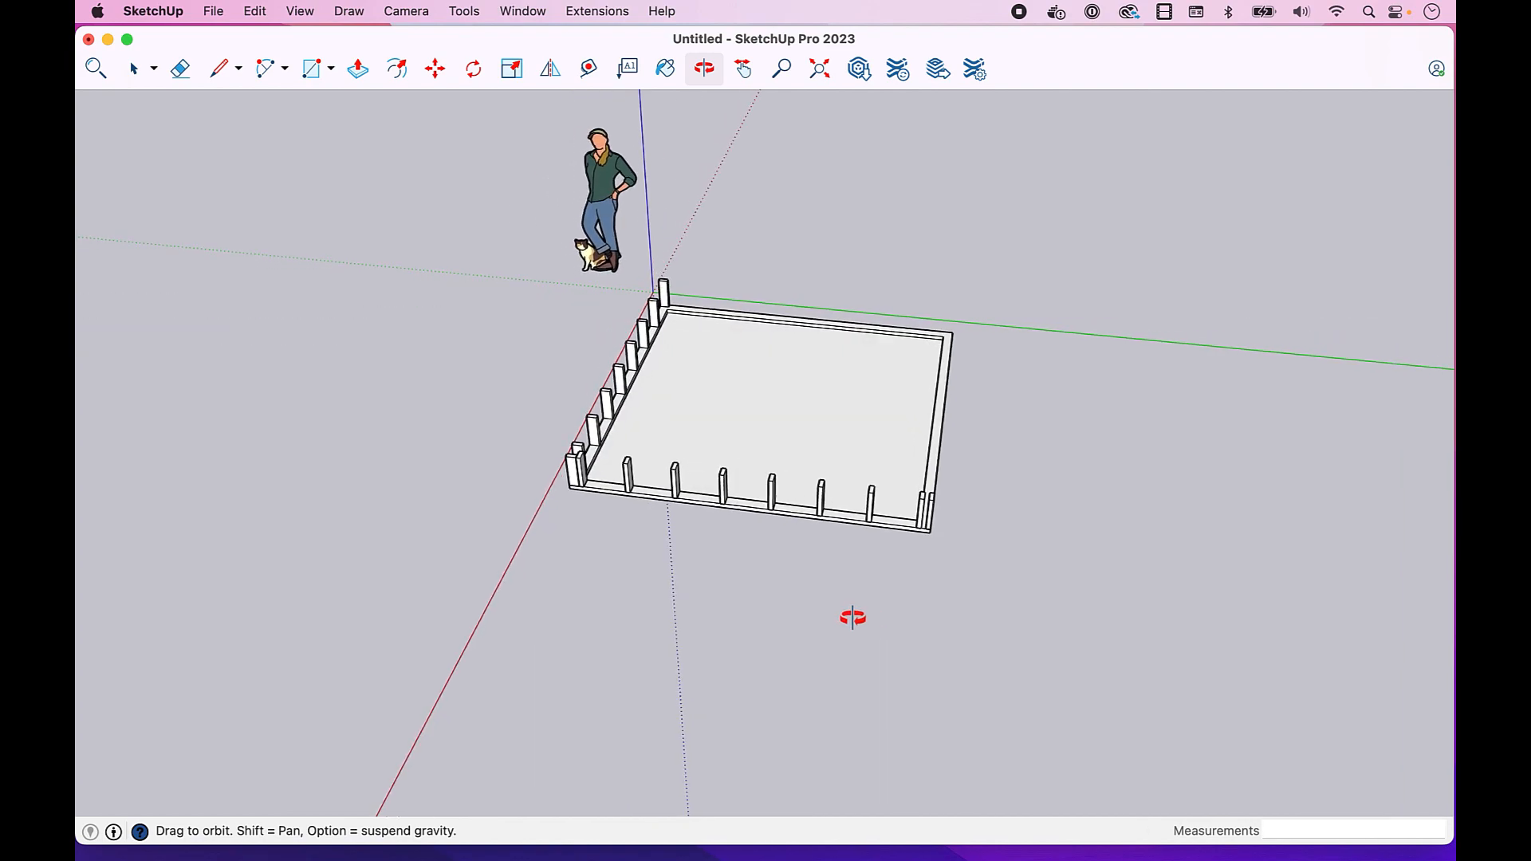
left_click_drag(1015, 523, 1066, 523)
key("space")
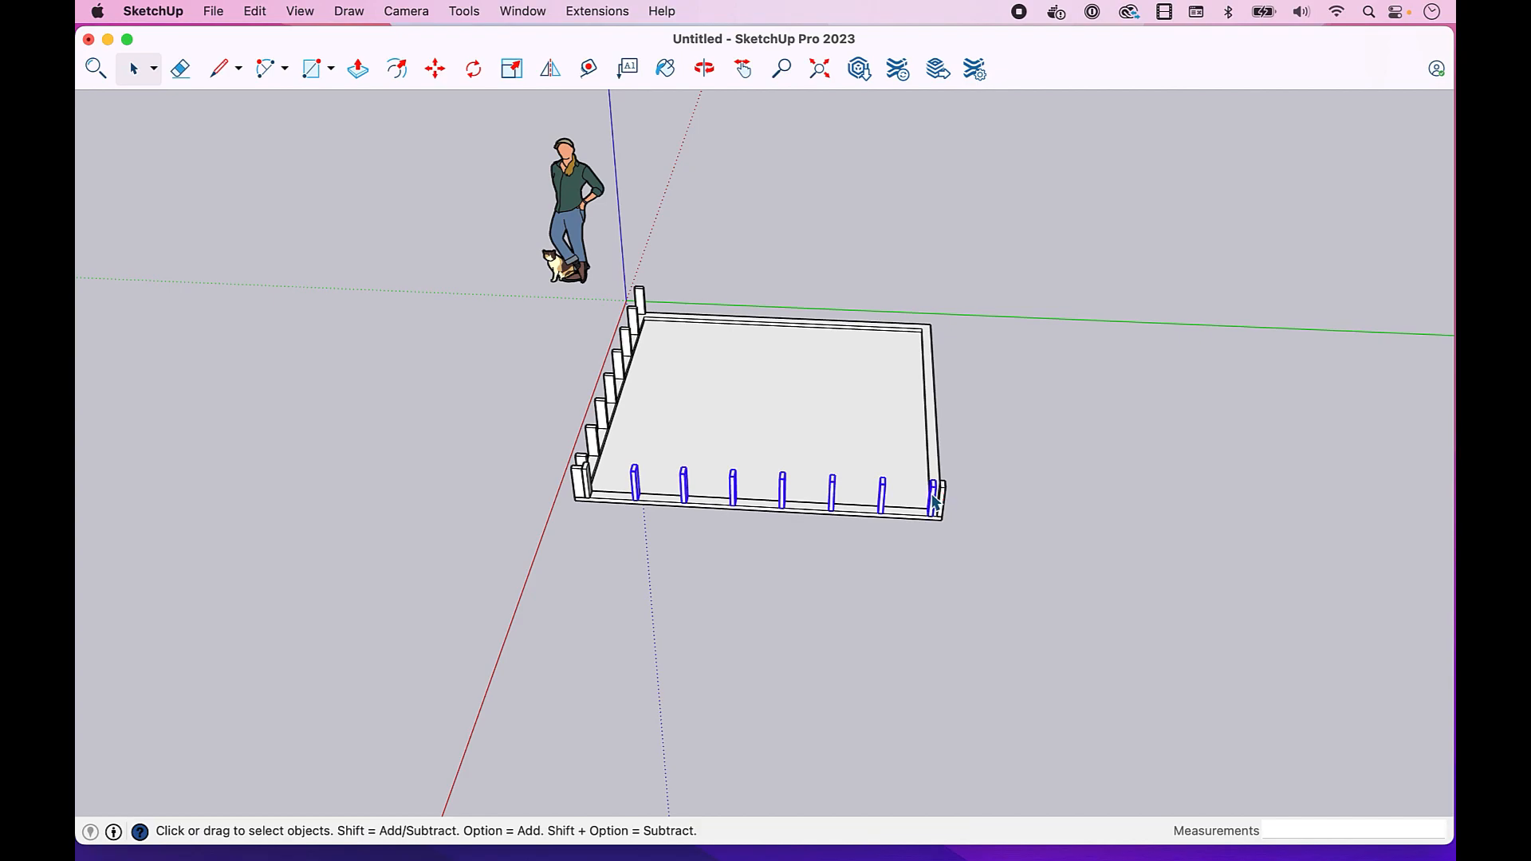
left_click(705, 69)
left_click_drag(991, 653, 957, 547)
scroll(981, 542, "up", 5)
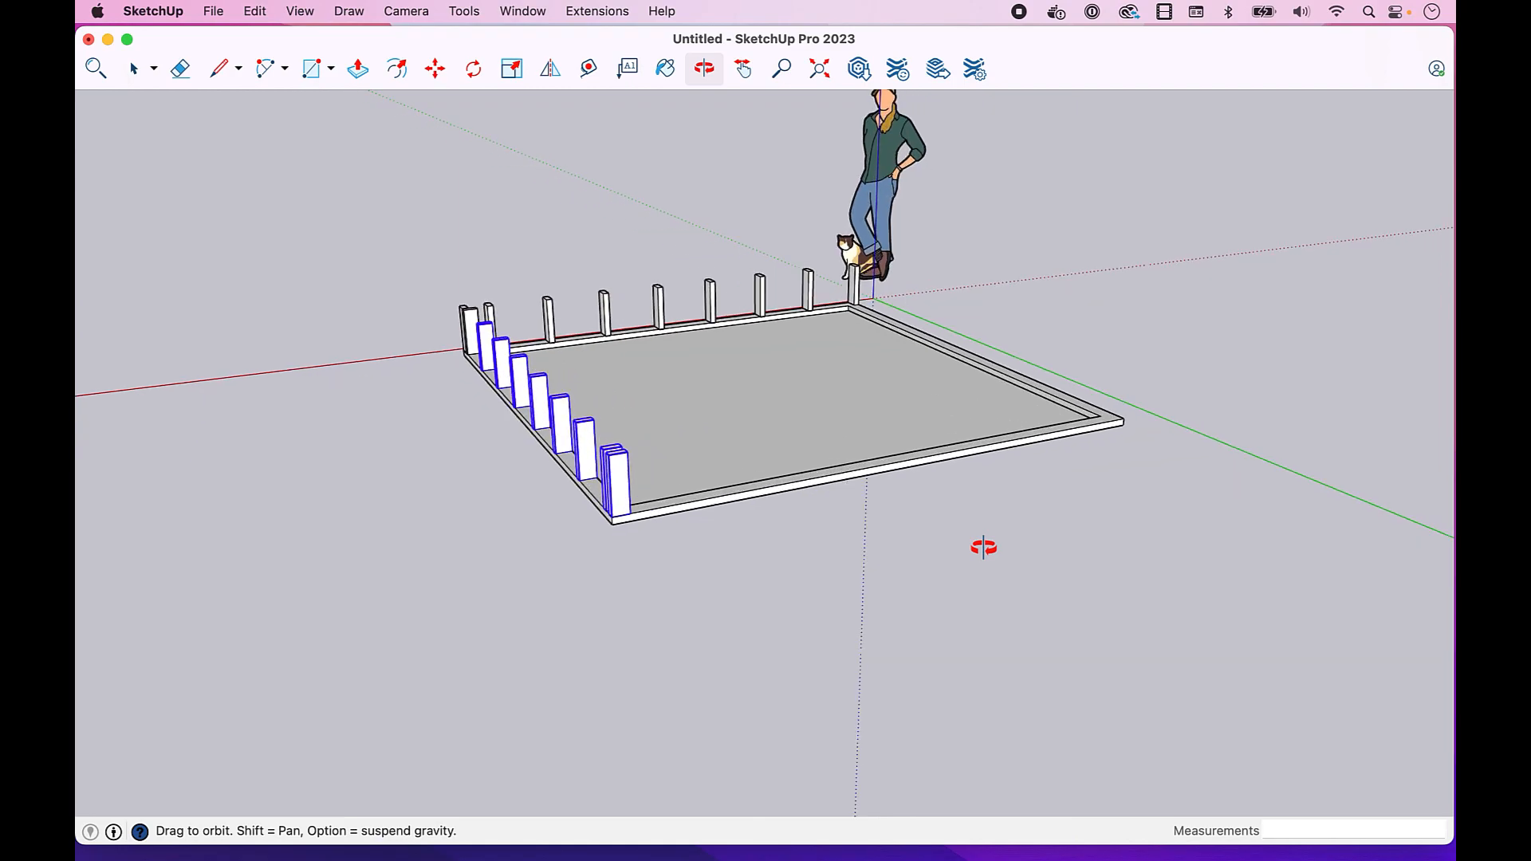
key("m")
left_click(615, 517)
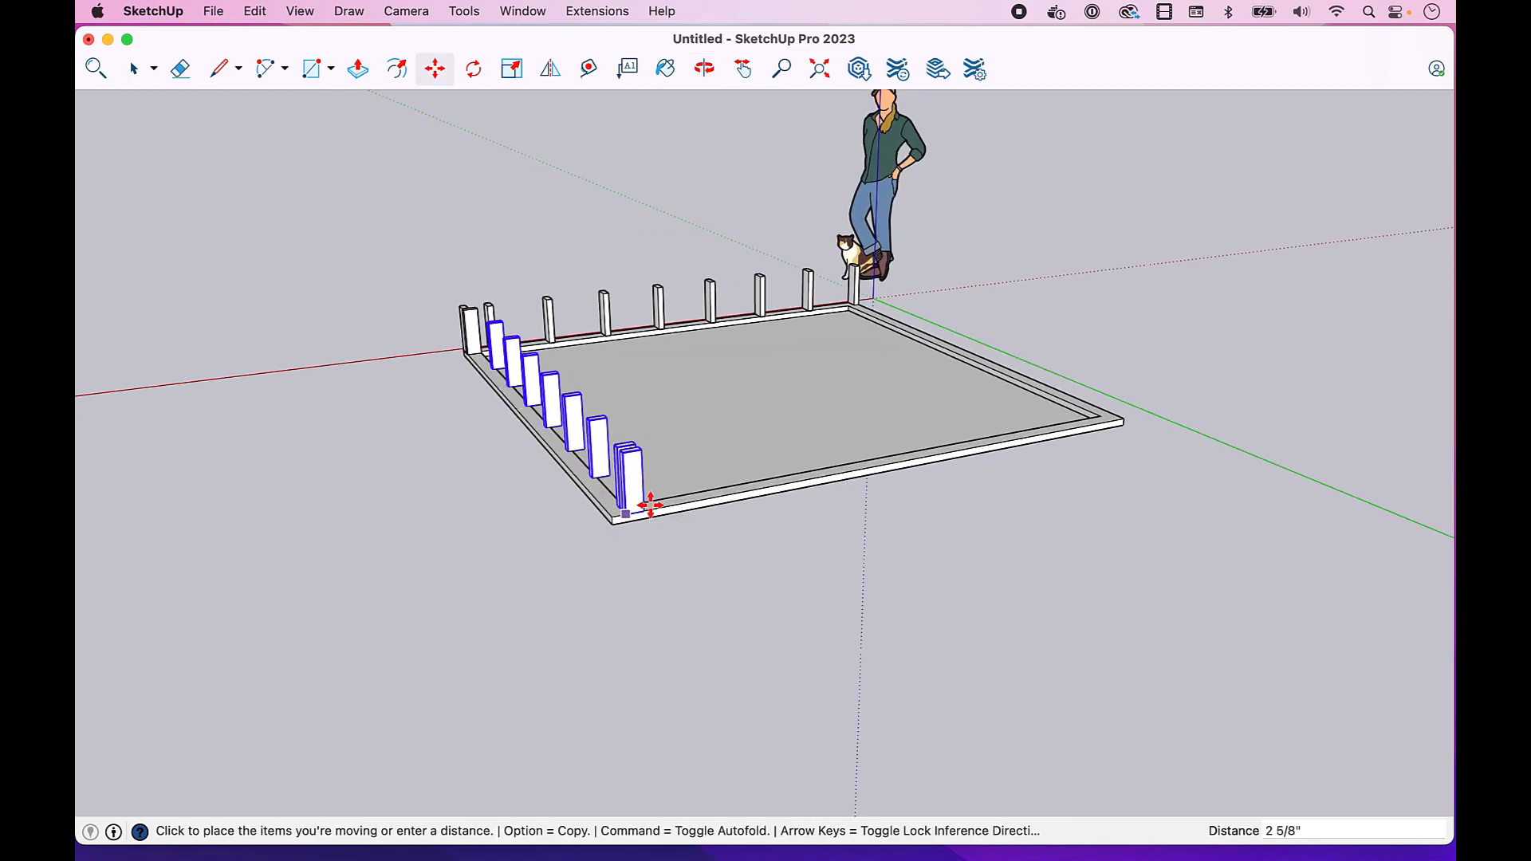
key("alt")
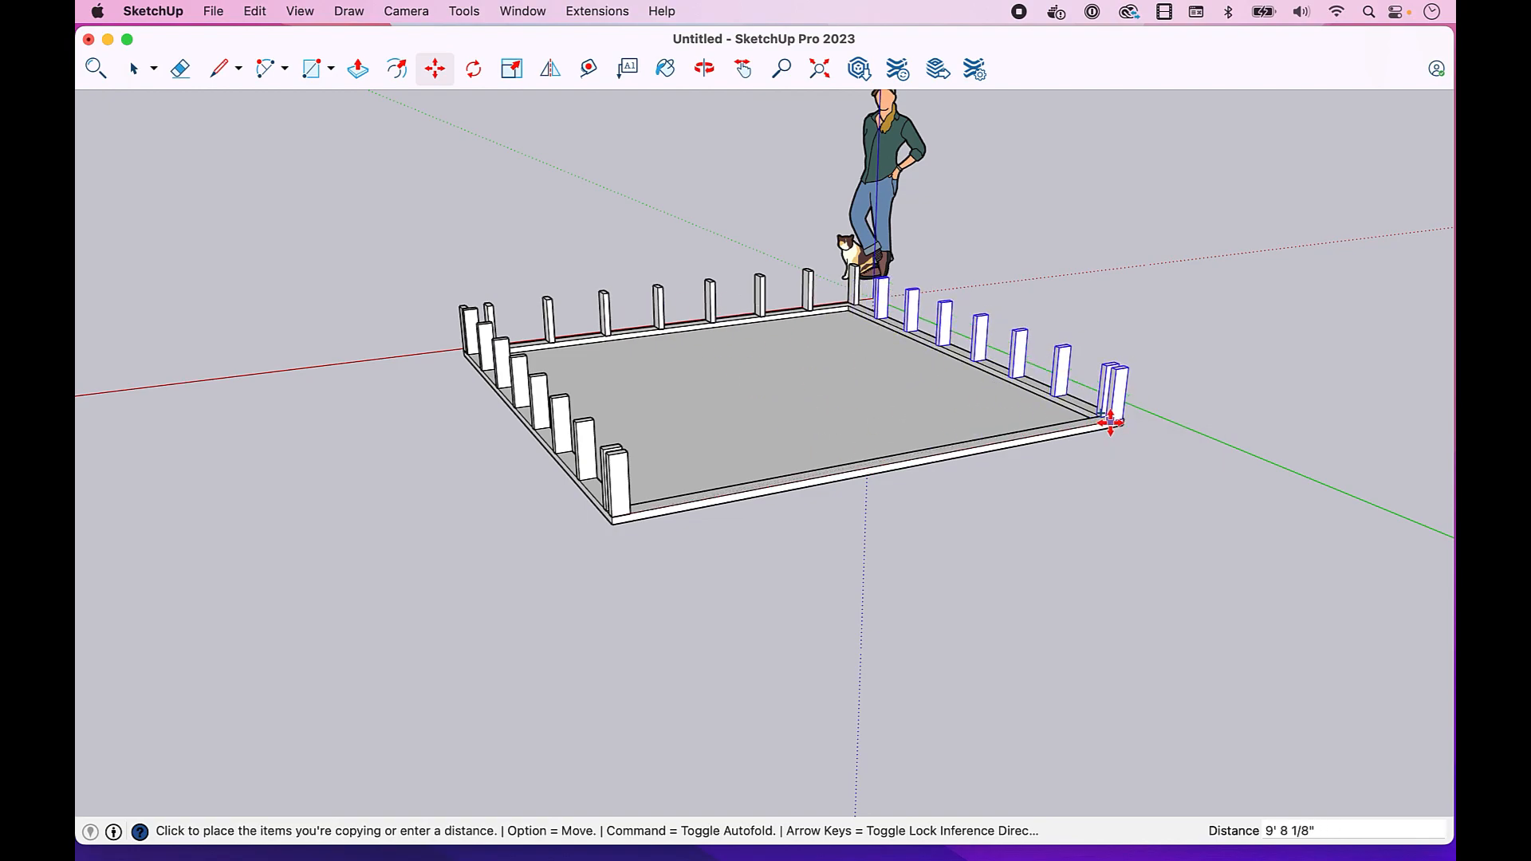
left_click(1105, 427)
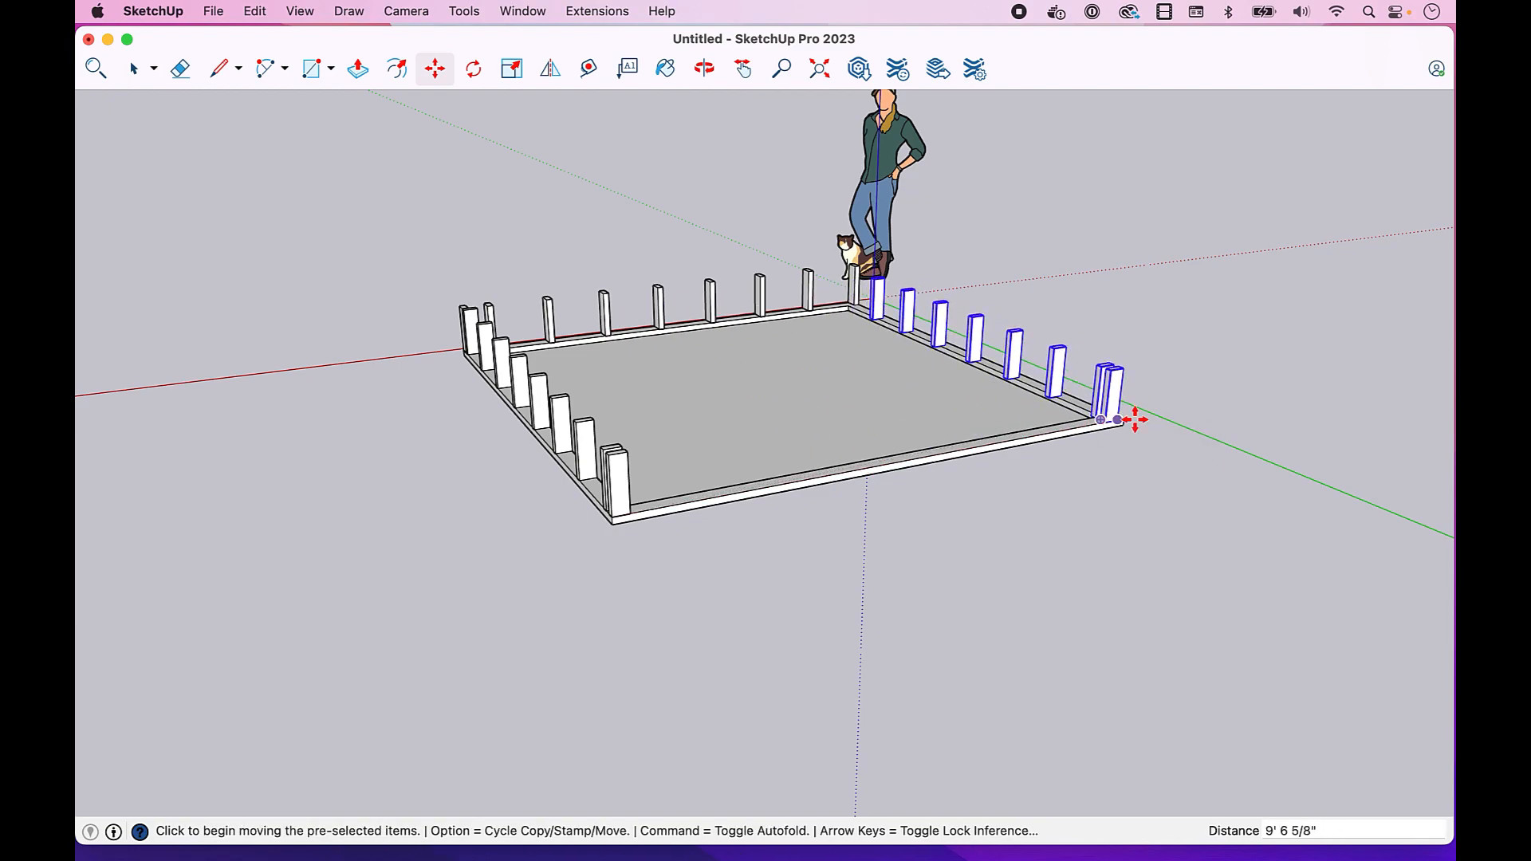
Step: Move the copied stud row outward so its end stud's outer base corner meets the panel frame's outer corner
scroll(1162, 417, "up", 5)
scroll(1162, 417, "up", 3)
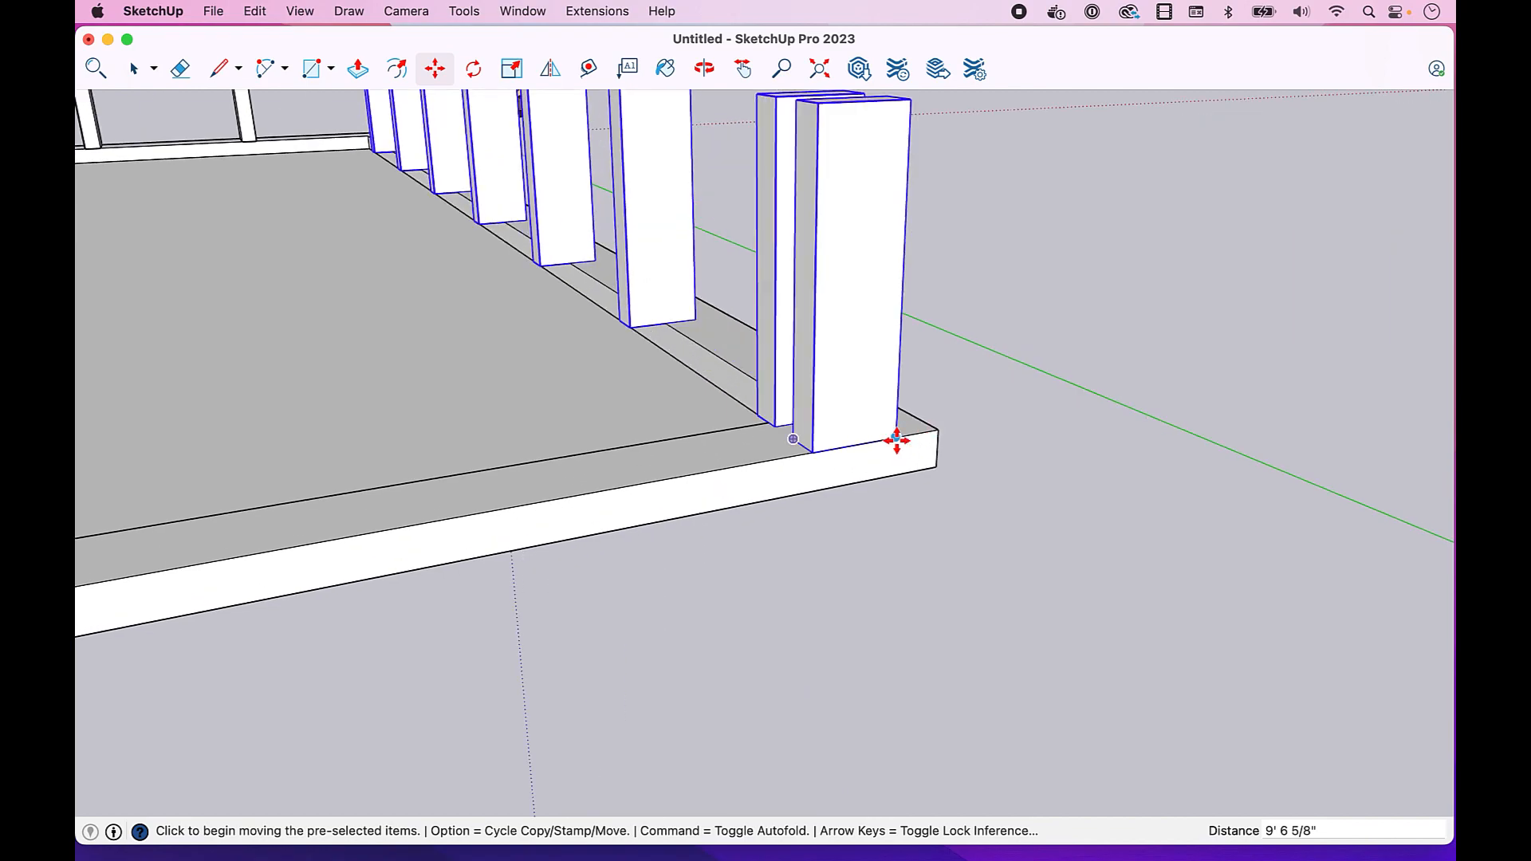
left_click(896, 441)
left_click(941, 437)
scroll(941, 442, "down", 4)
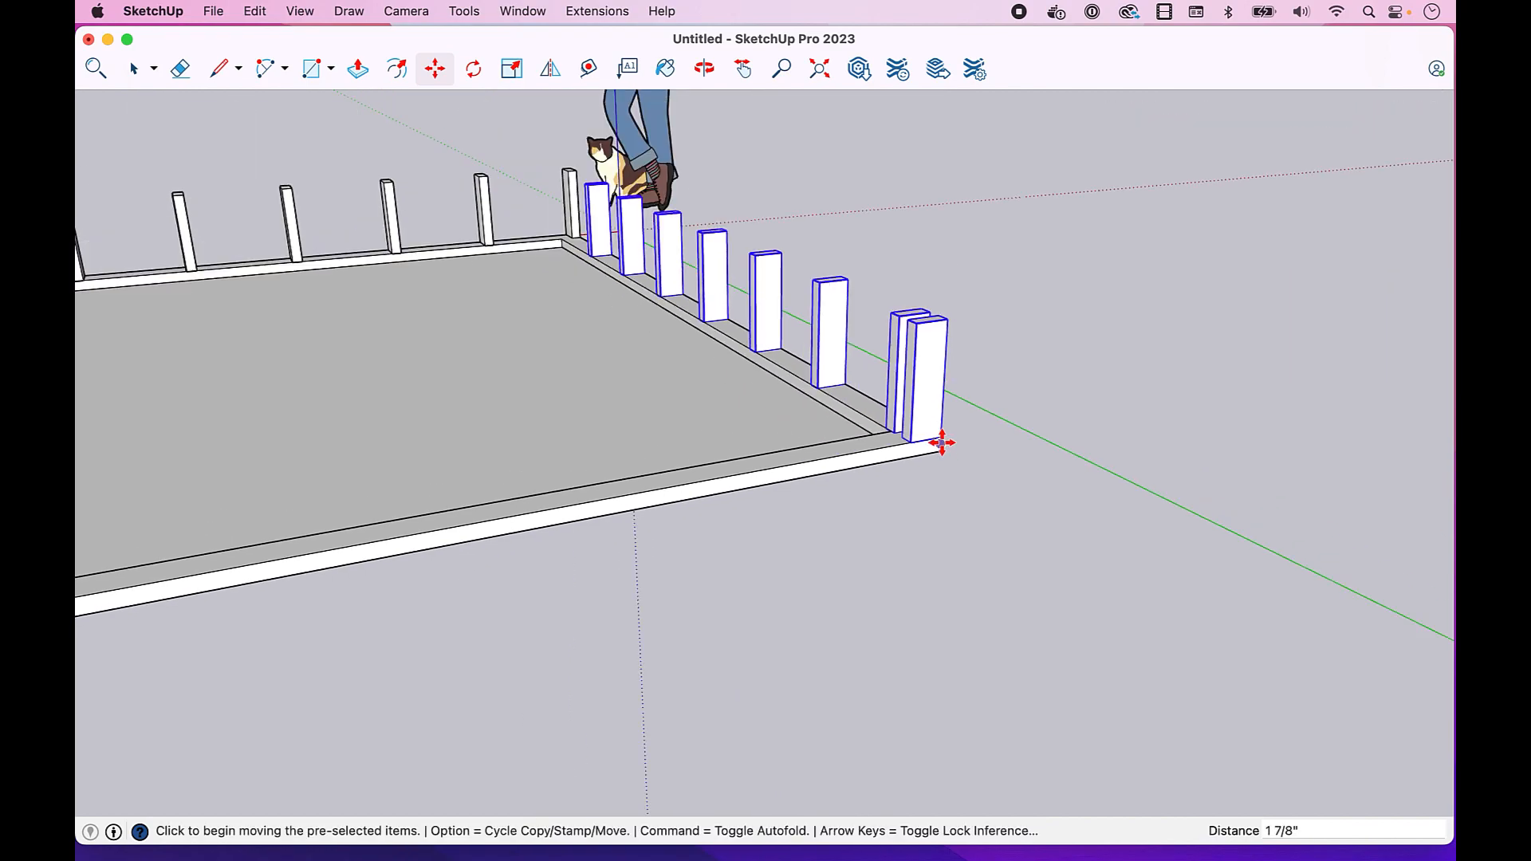
scroll(942, 442, "down", 3)
scroll(941, 442, "down", 2)
key("space")
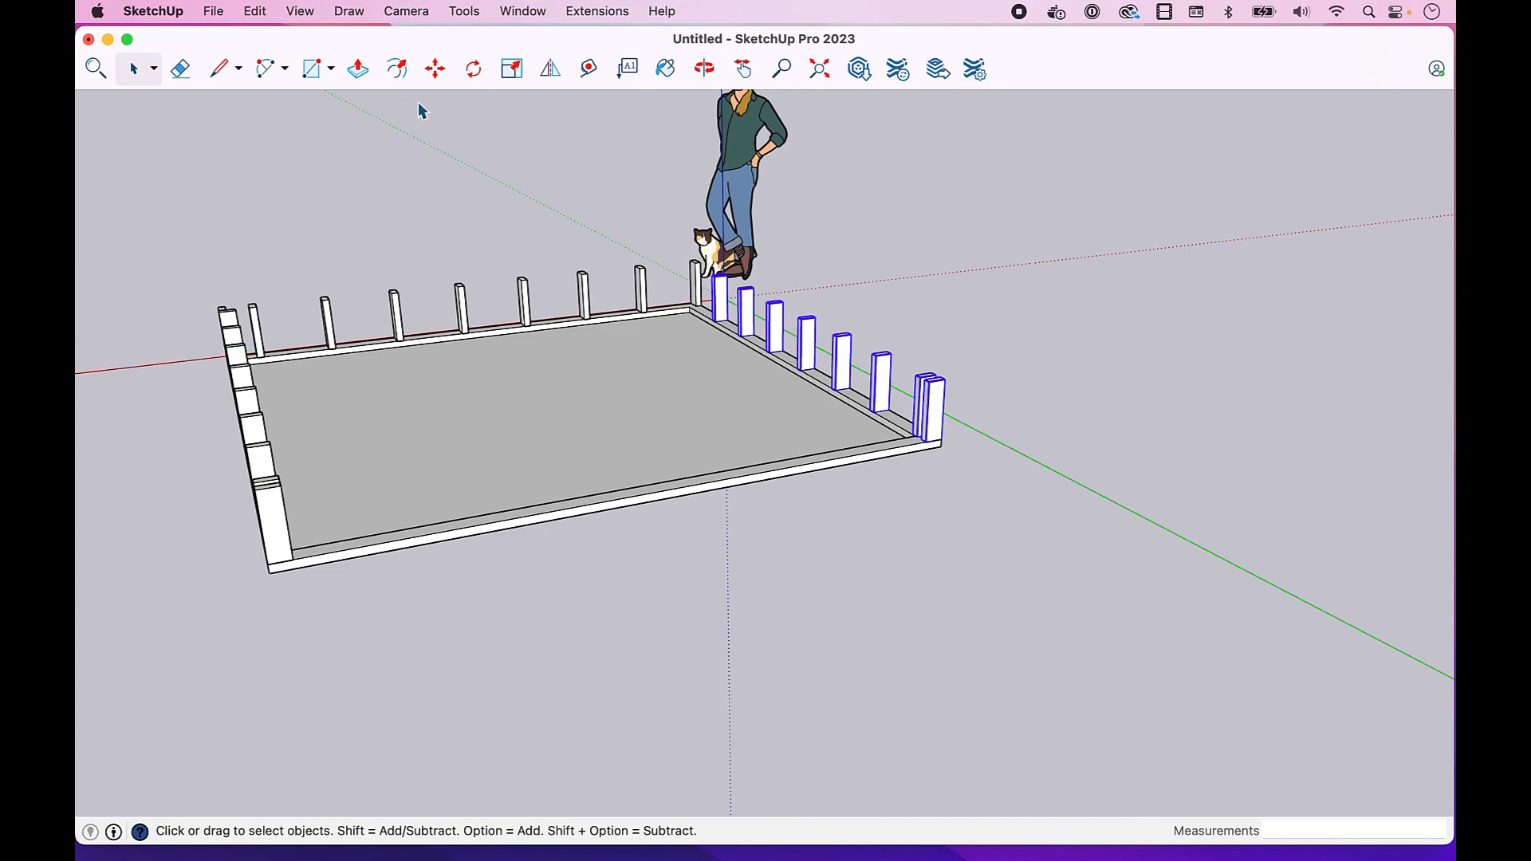
Step: Copy the end stud of the board along the red axis across the panel onto the bare fourth board, near its corner studs
left_click(710, 72)
left_click_drag(666, 534, 594, 564)
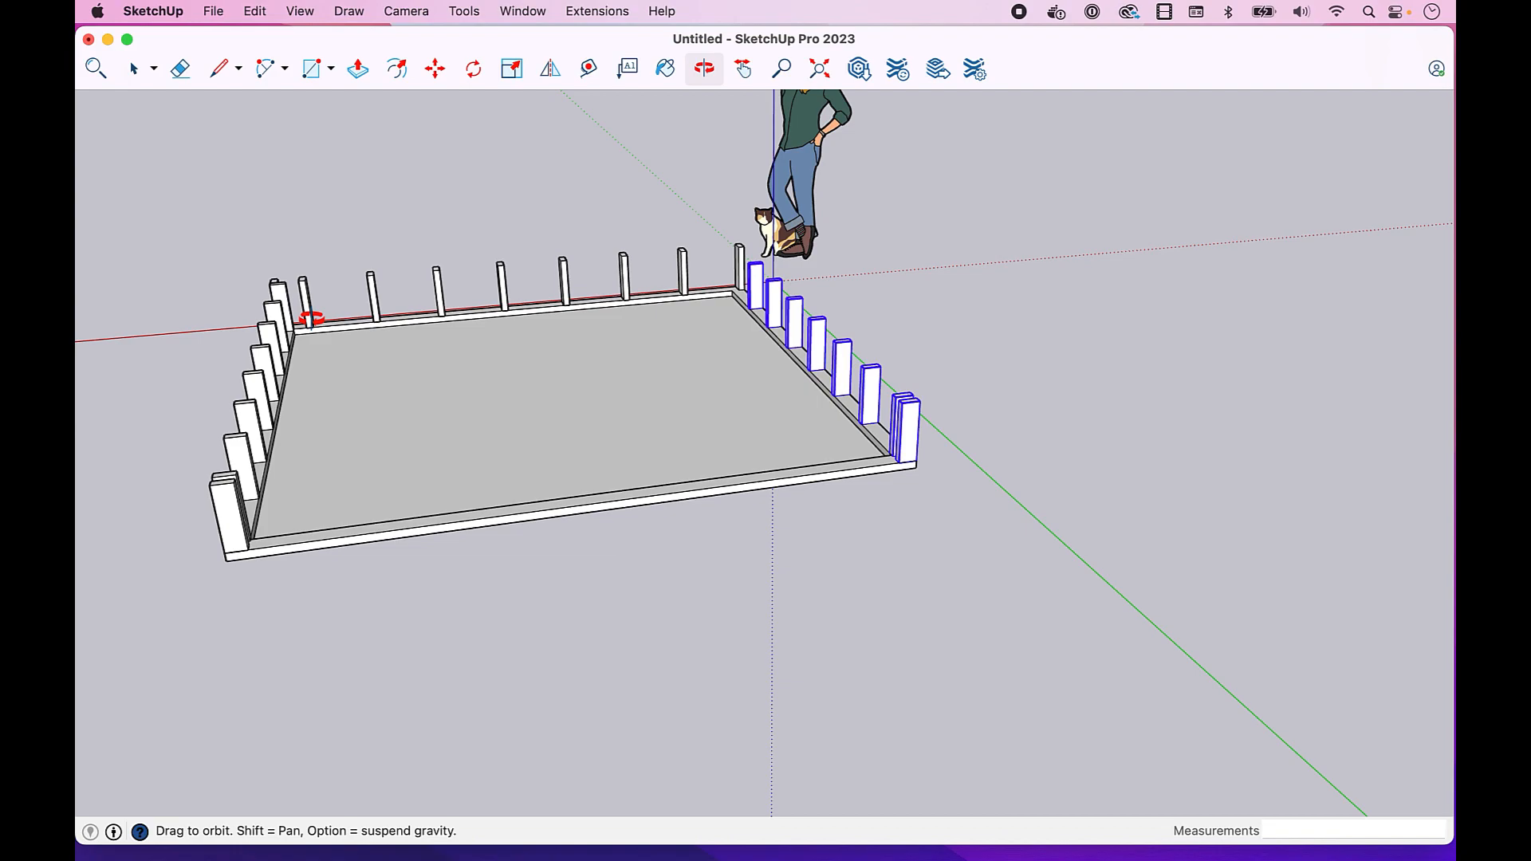
key("m")
key("space")
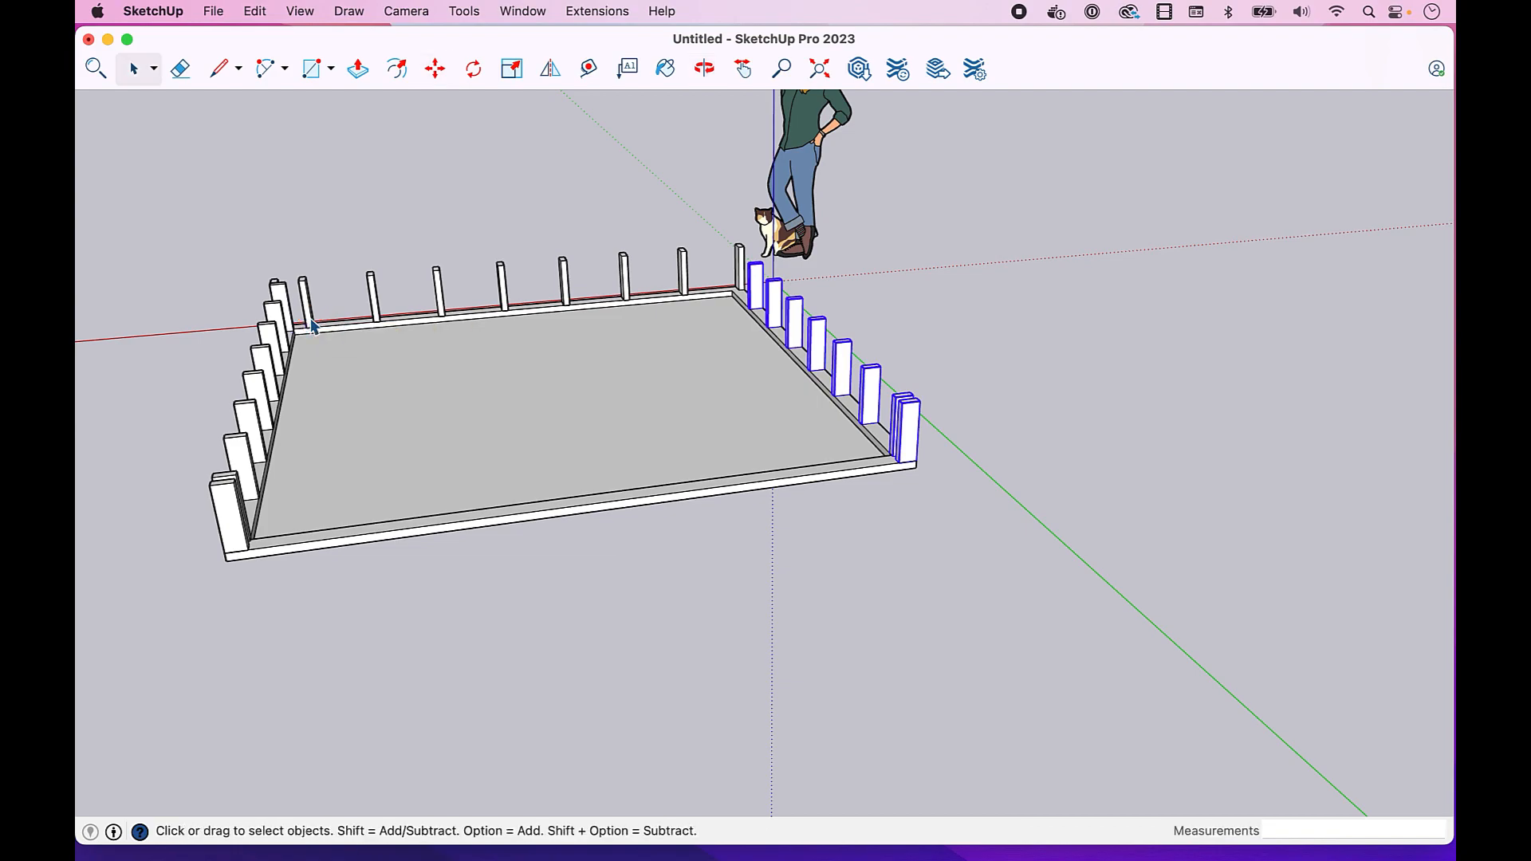
left_click(354, 256)
key("m")
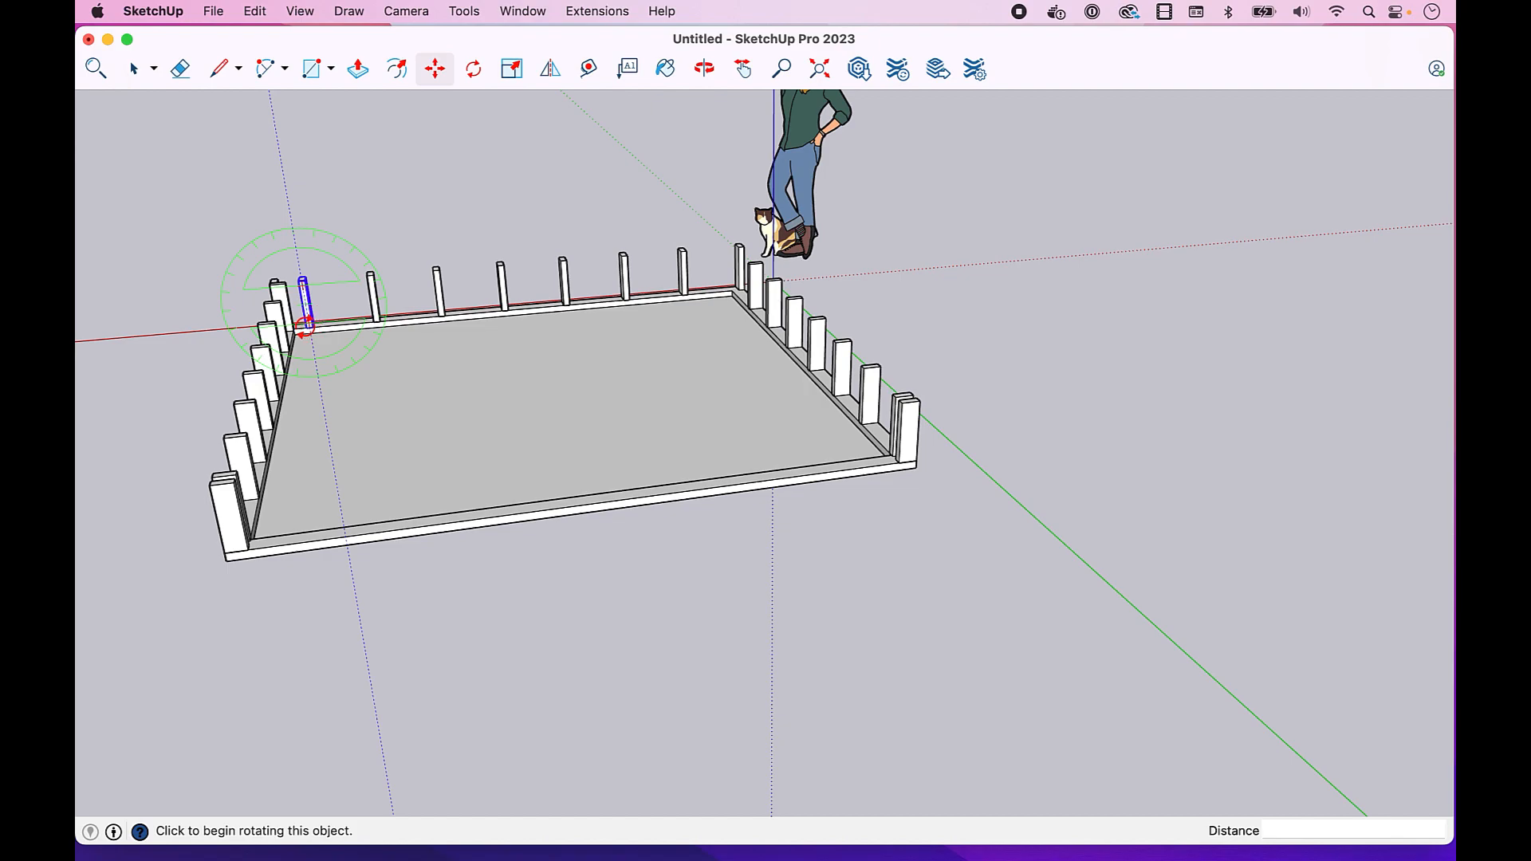
left_click(318, 316)
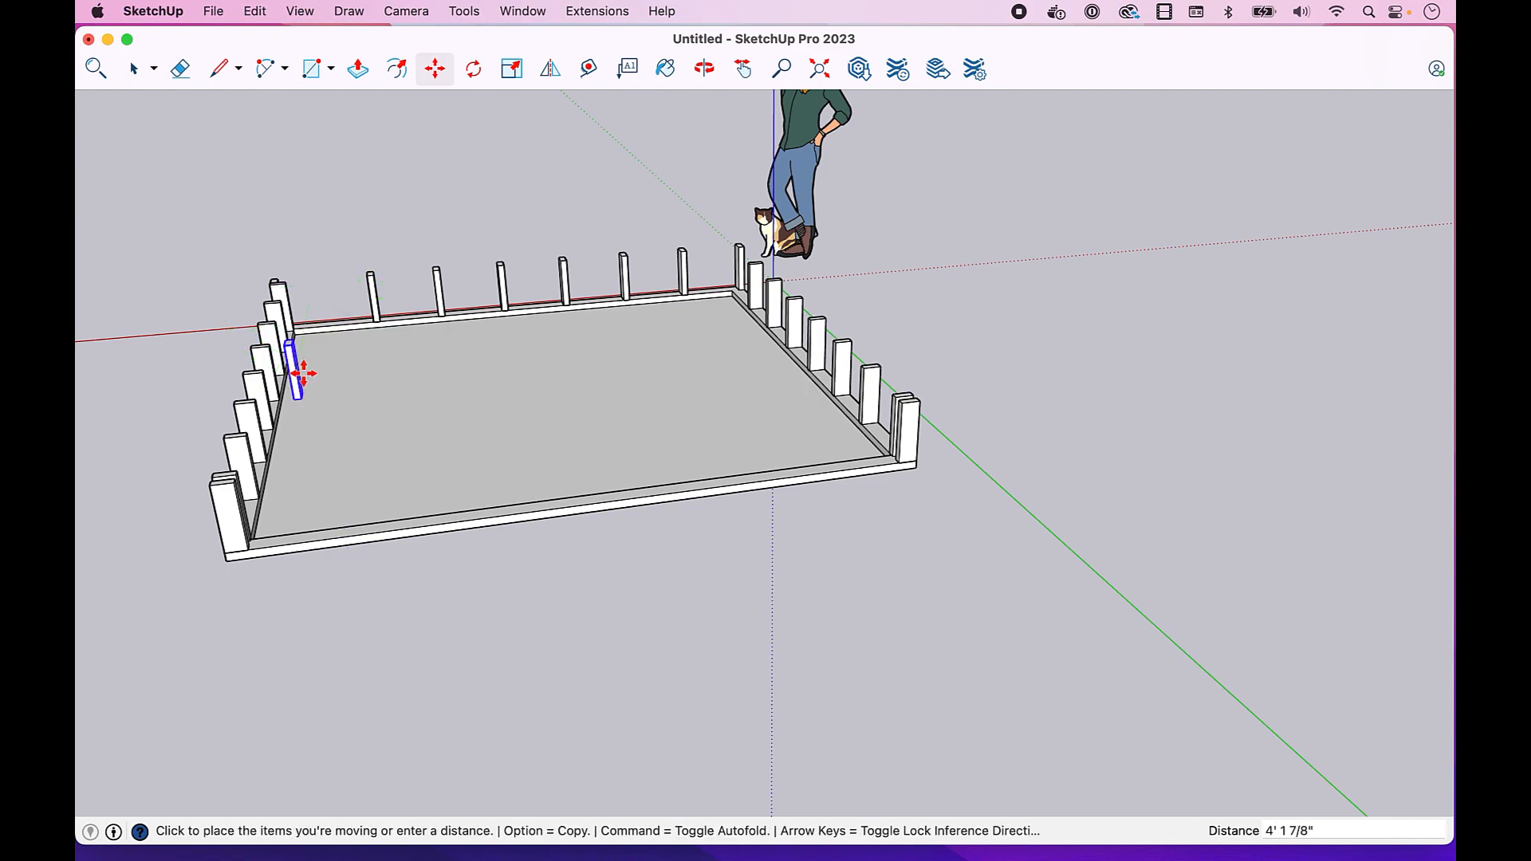
key("alt")
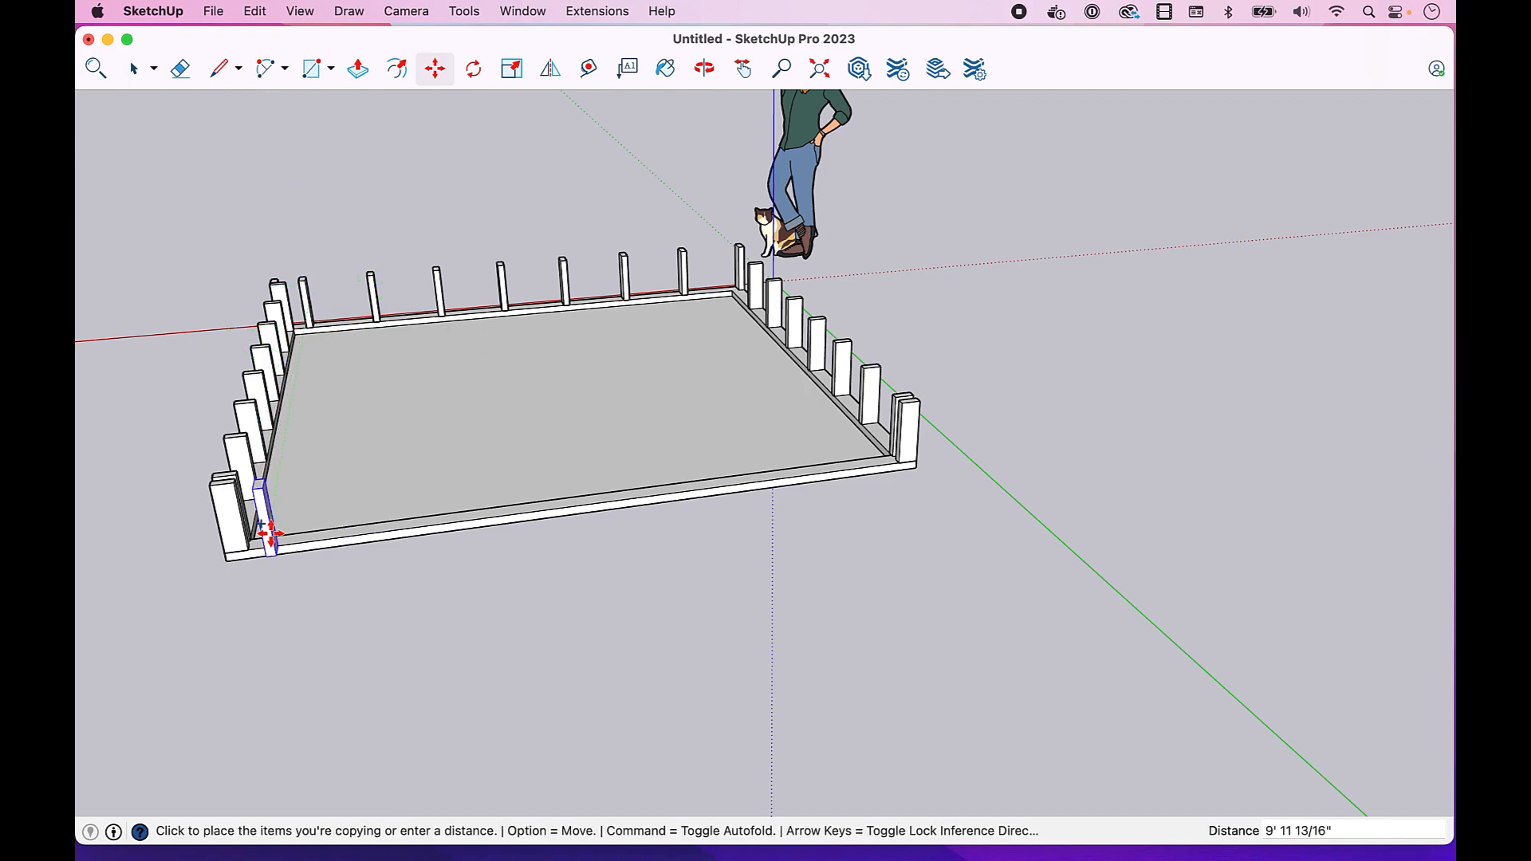
left_click(270, 517)
Step: Move the copied stud along the fourth board until it sits flush against the corner stud
scroll(264, 522, "up", 3)
scroll(275, 558, "up", 2)
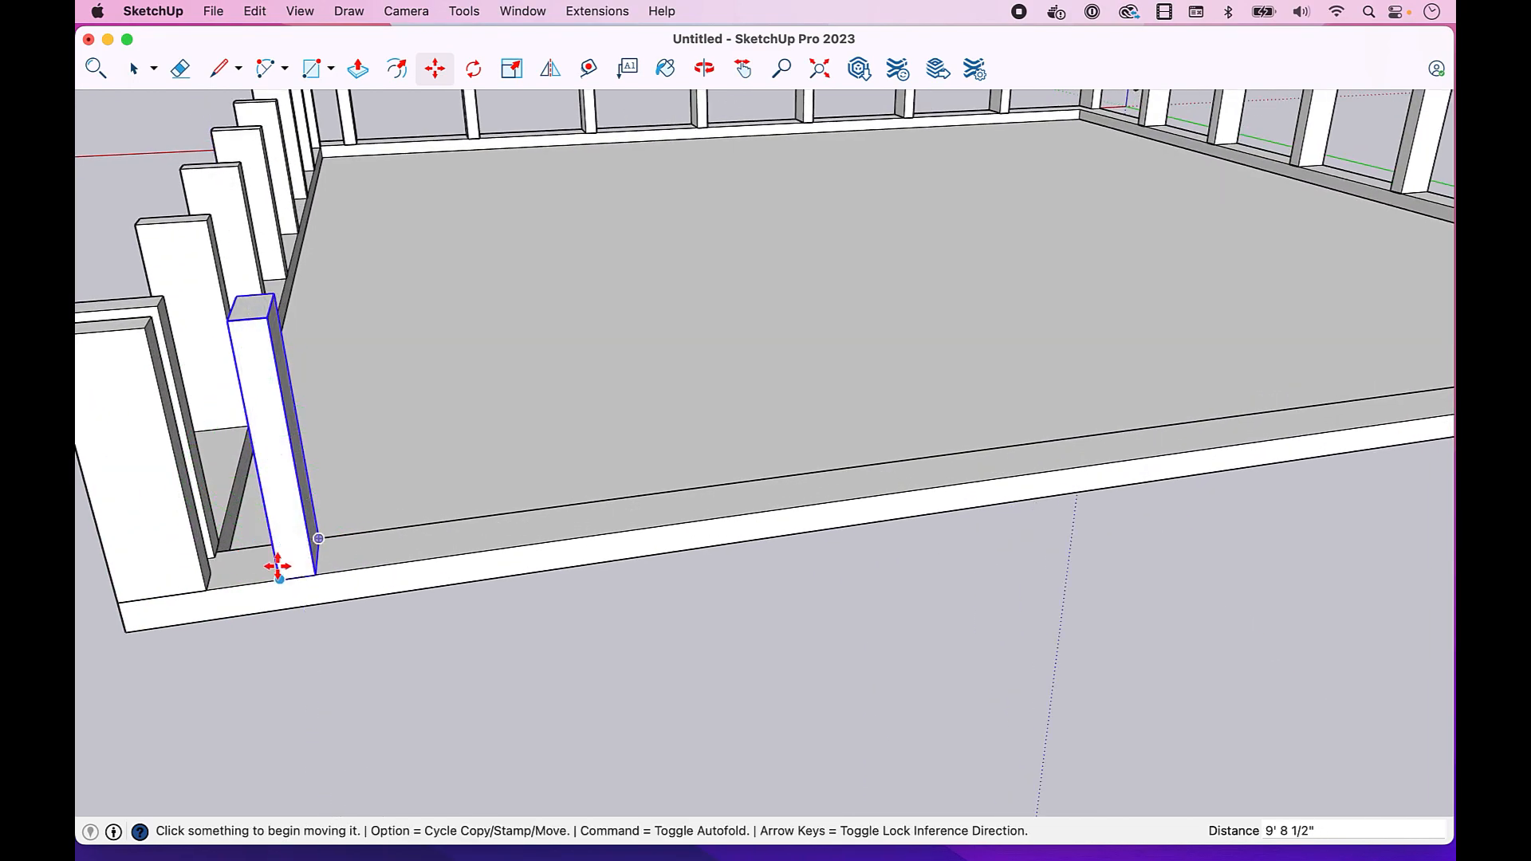
left_click(278, 576)
left_click(205, 581)
scroll(298, 569, "down", 5)
Step: Copy that stud 16 inches along the fourth board, repeat the copy 7 times, and finish with 6 copies
left_click(277, 571)
key("alt")
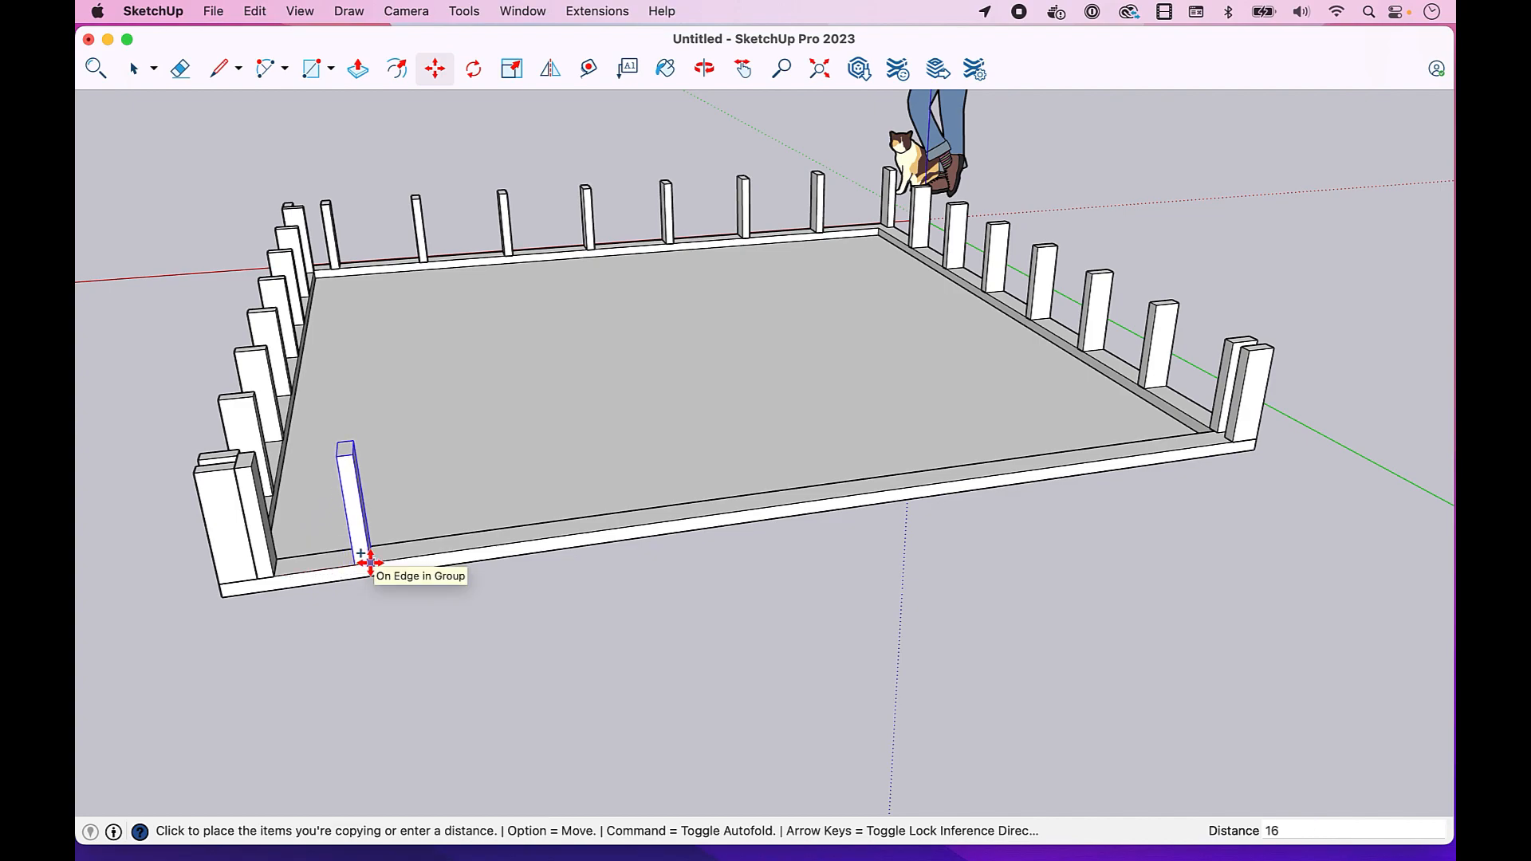
type("16")
key("Return")
type("*")
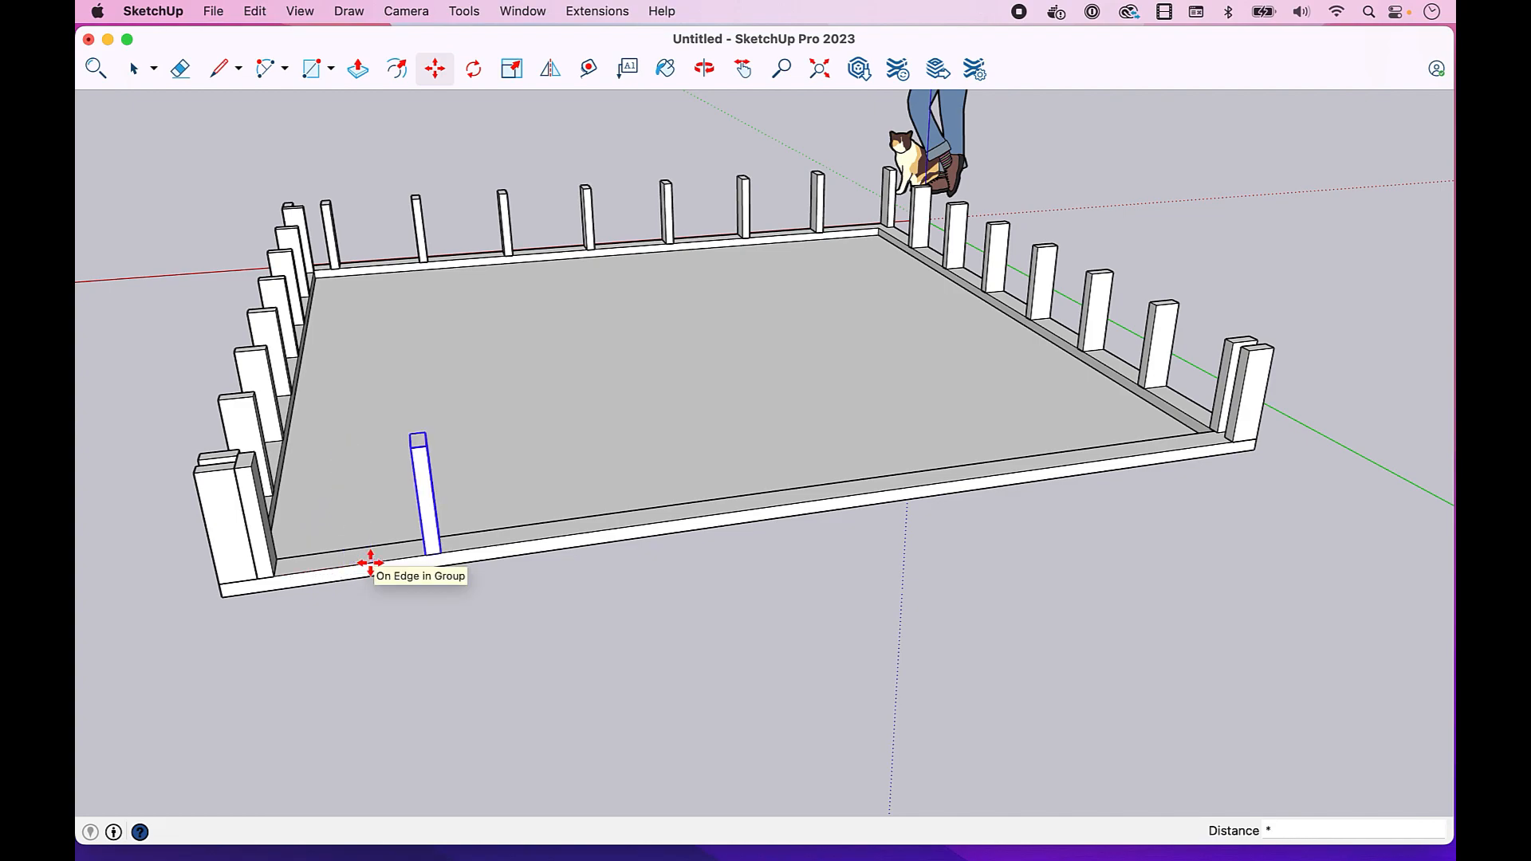
type("7")
key("Return")
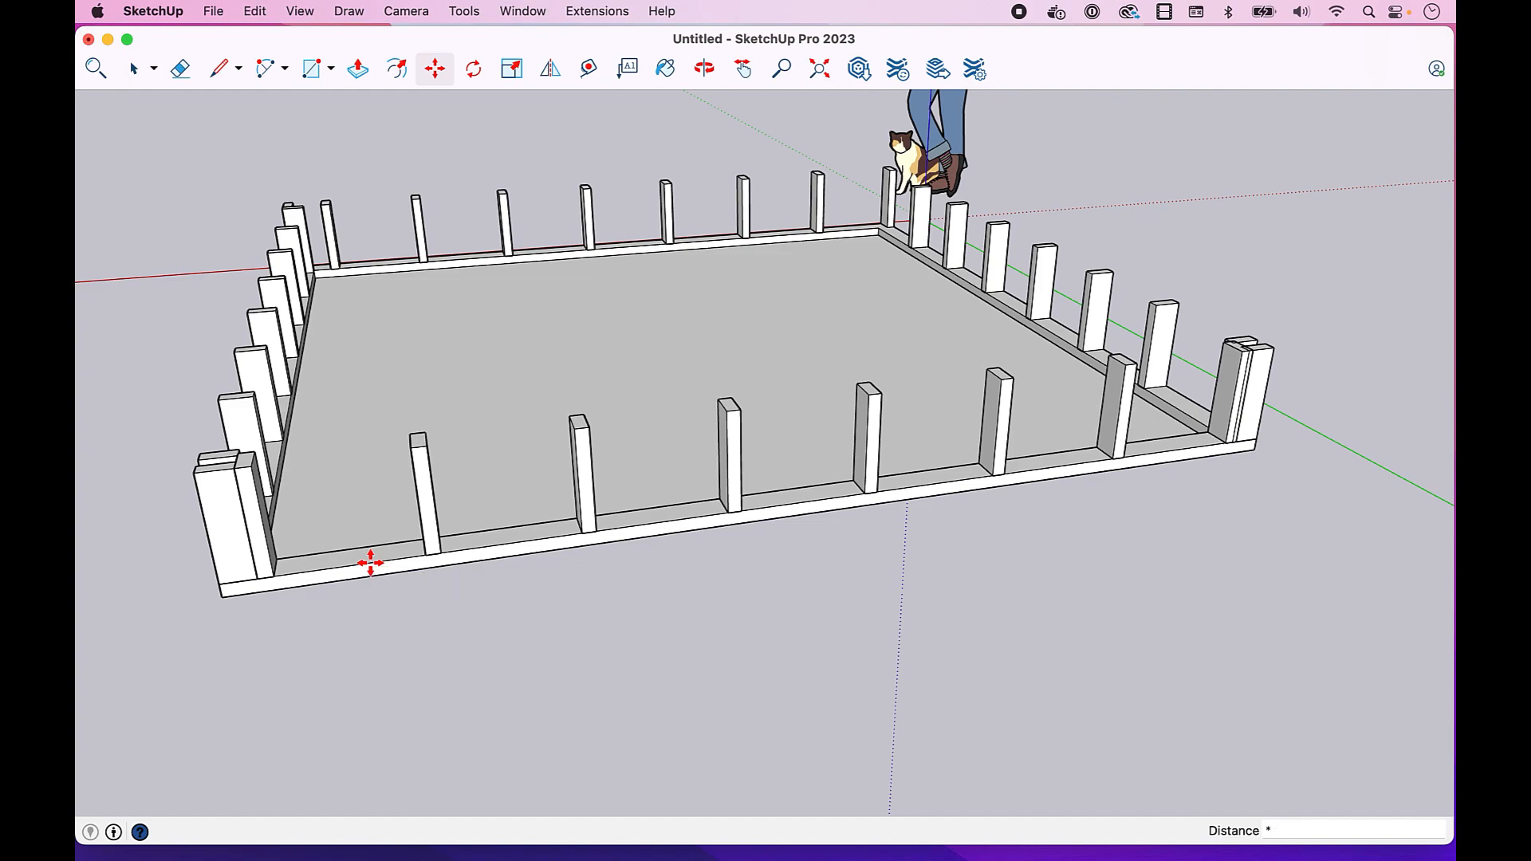
type("*6")
key("Return")
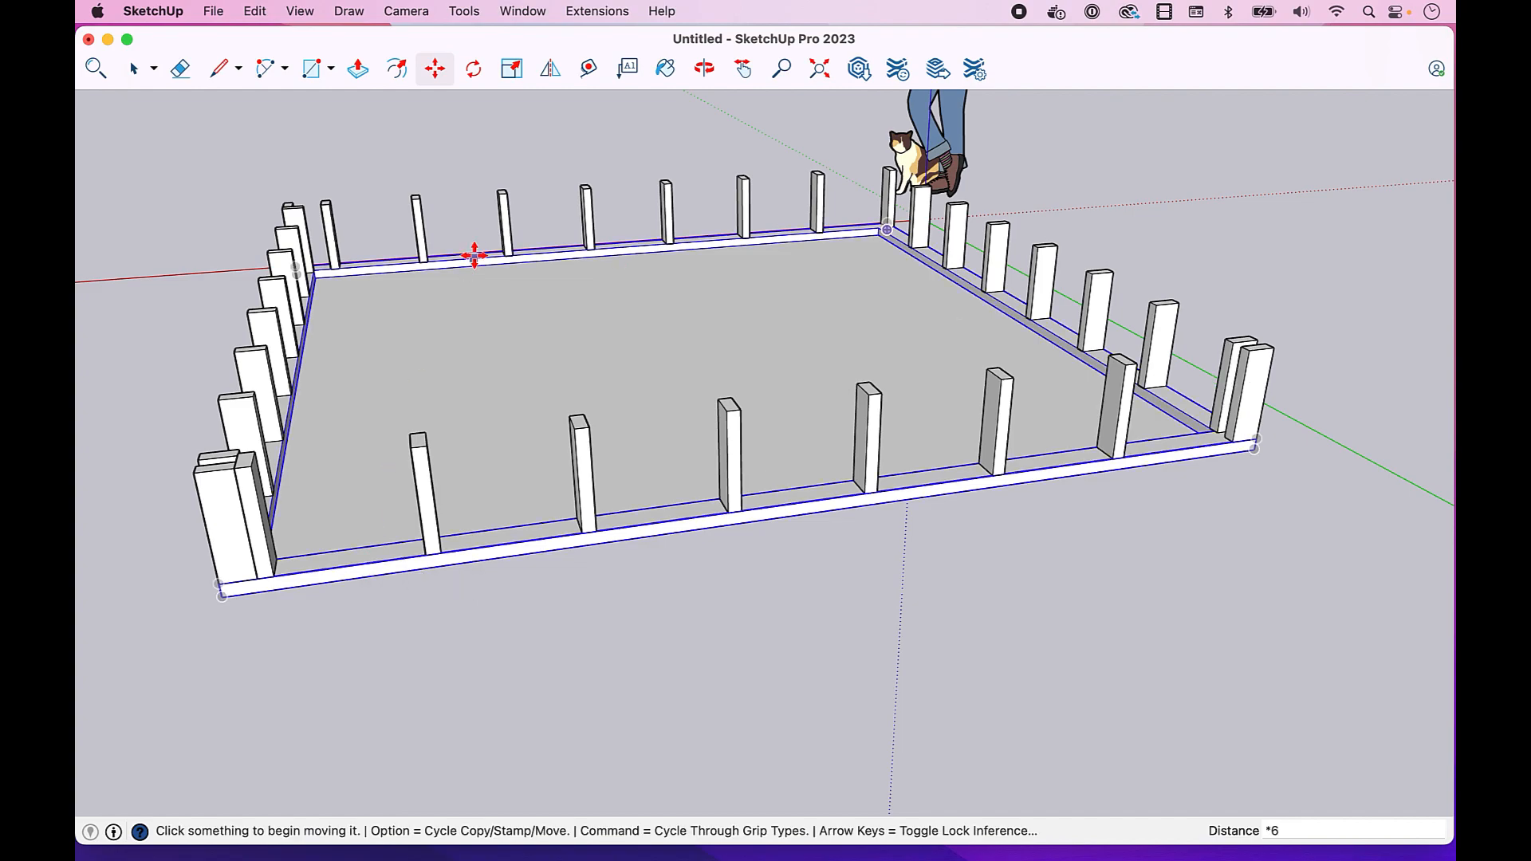
Step: Copy the last stud of the array along the fourth board until it sits flush against the far corner stud
left_click(705, 69)
left_click_drag(922, 468, 752, 501)
key("m")
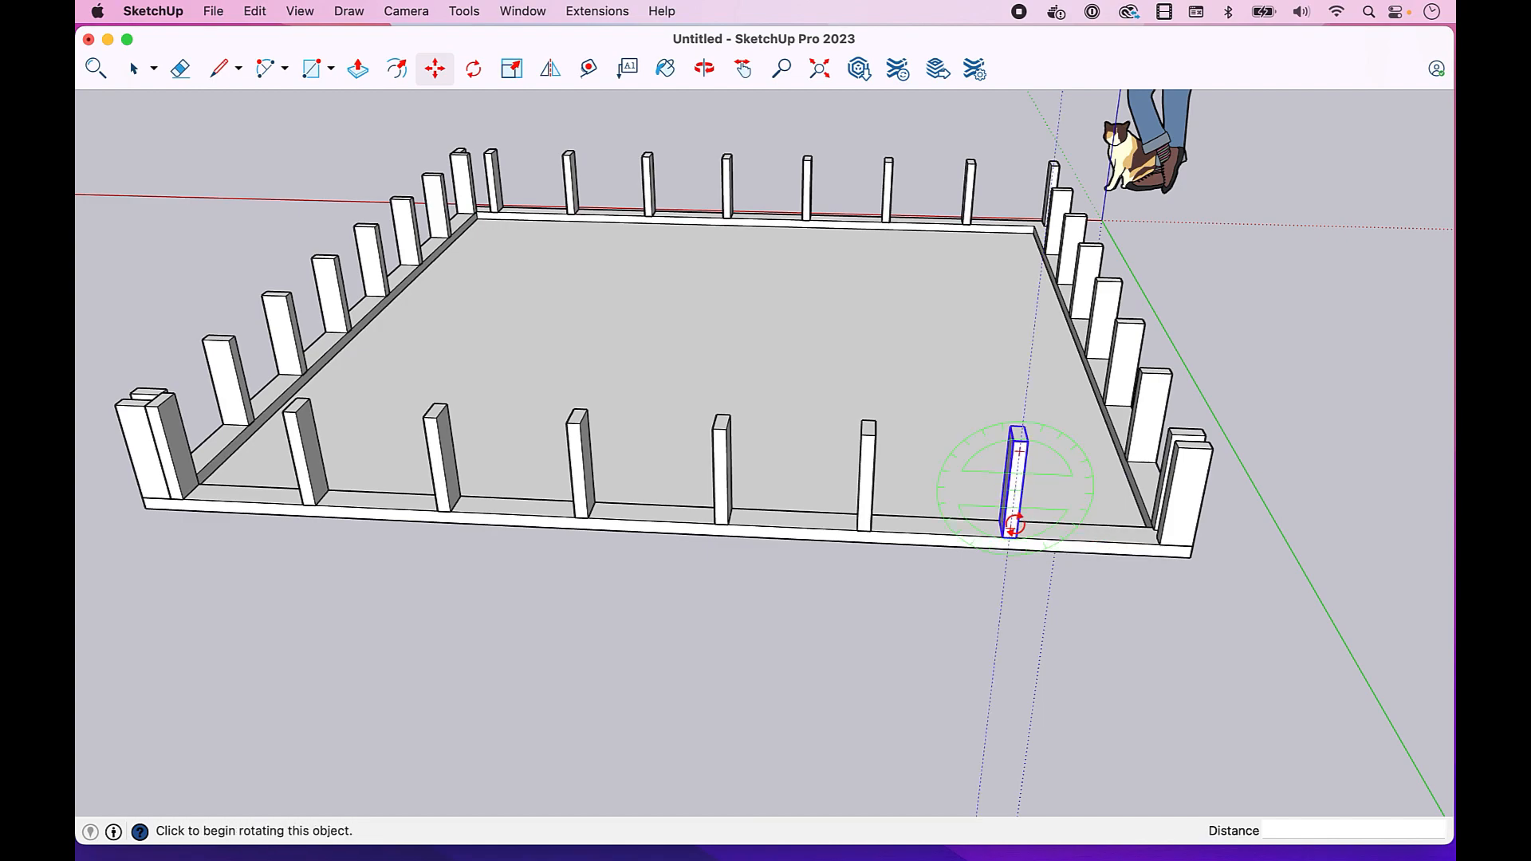
scroll(1015, 526, "up", 5)
key("m")
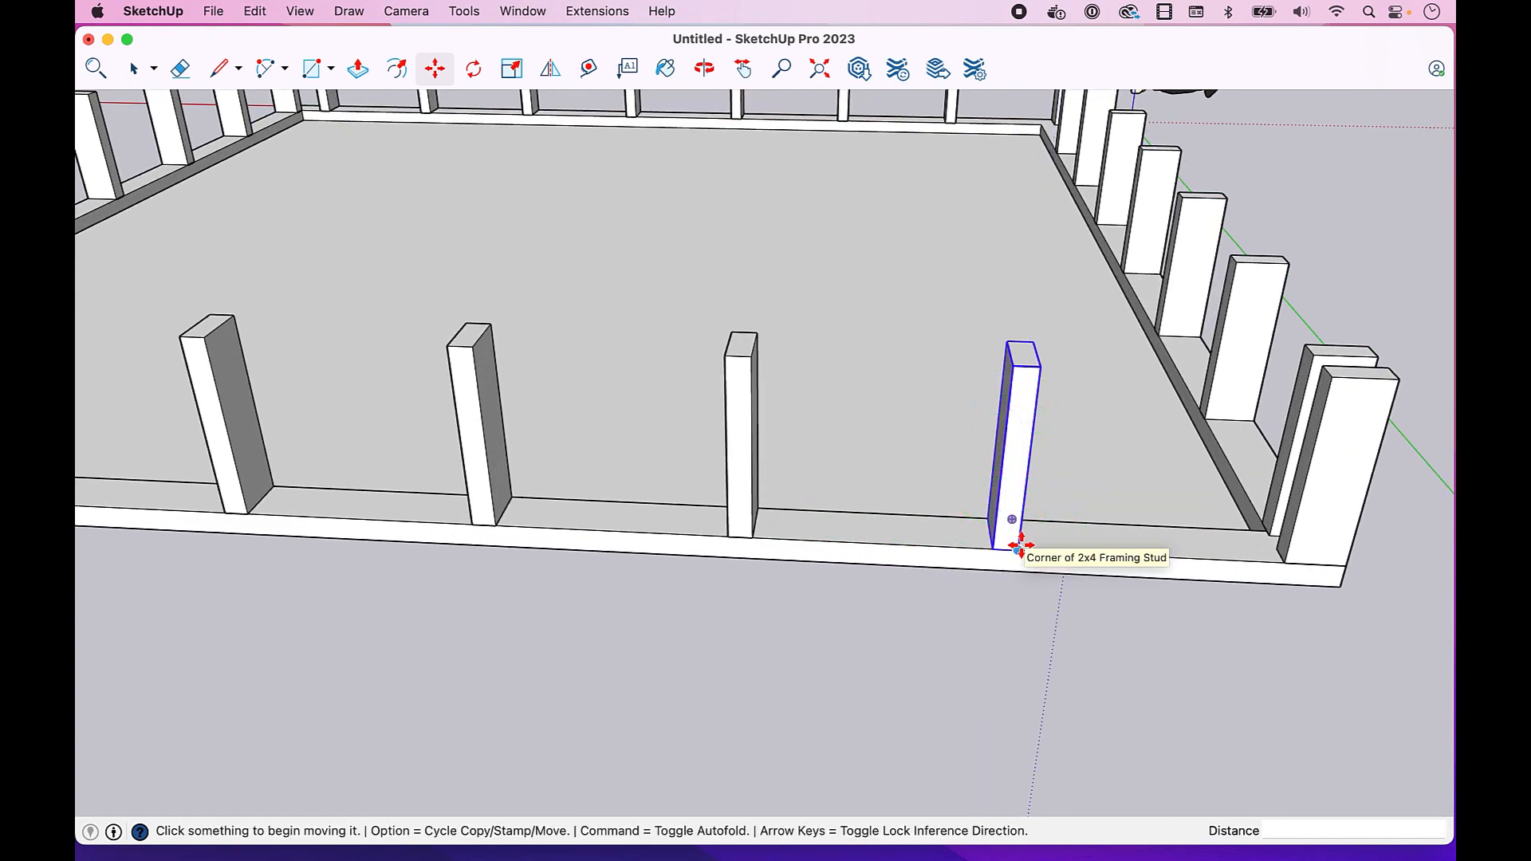
left_click(1019, 546)
key("alt")
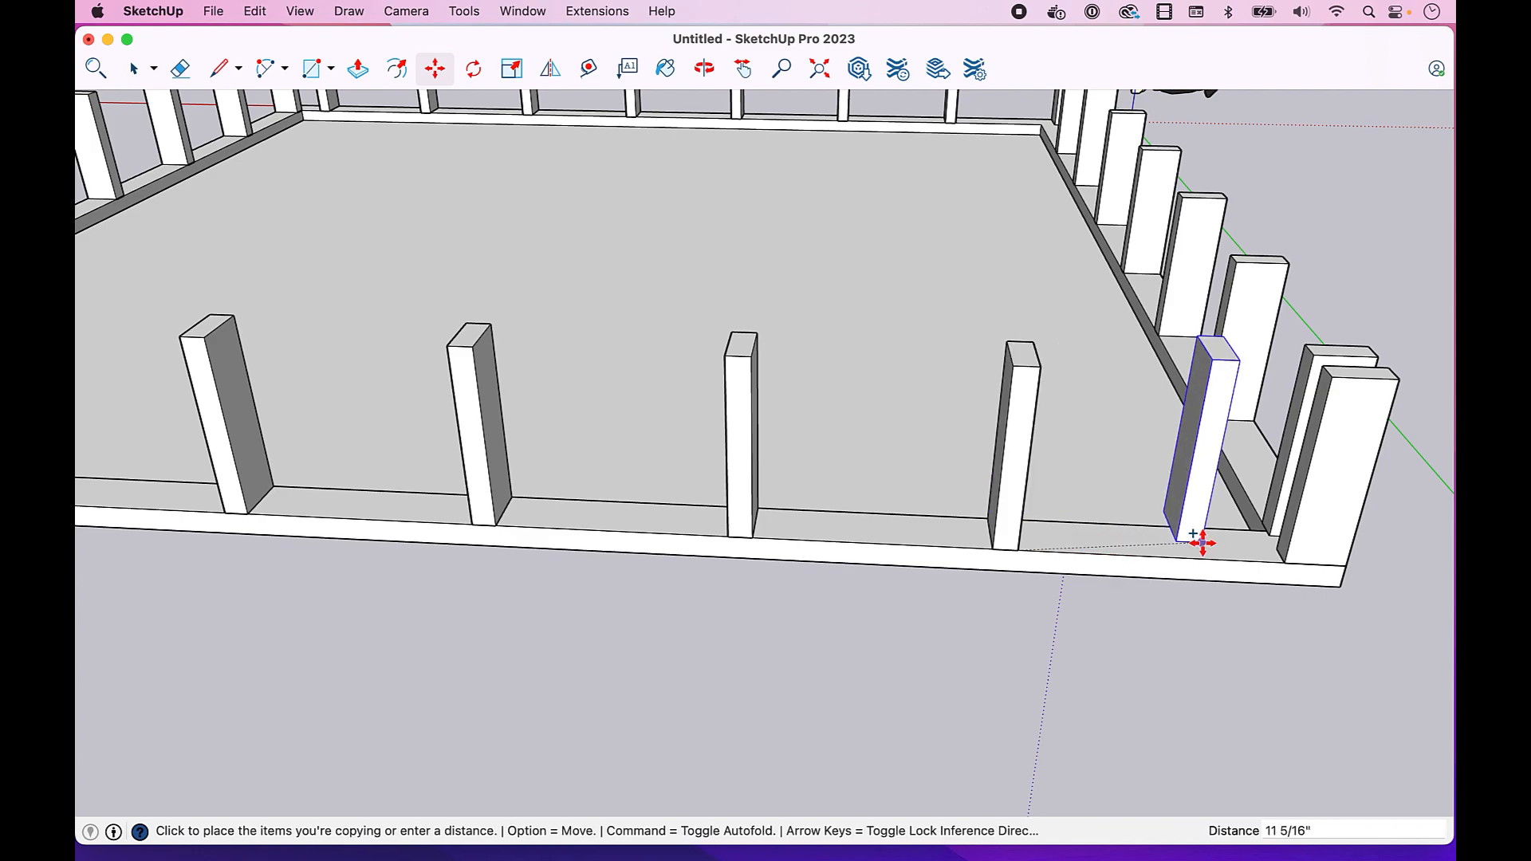
left_click(1284, 560)
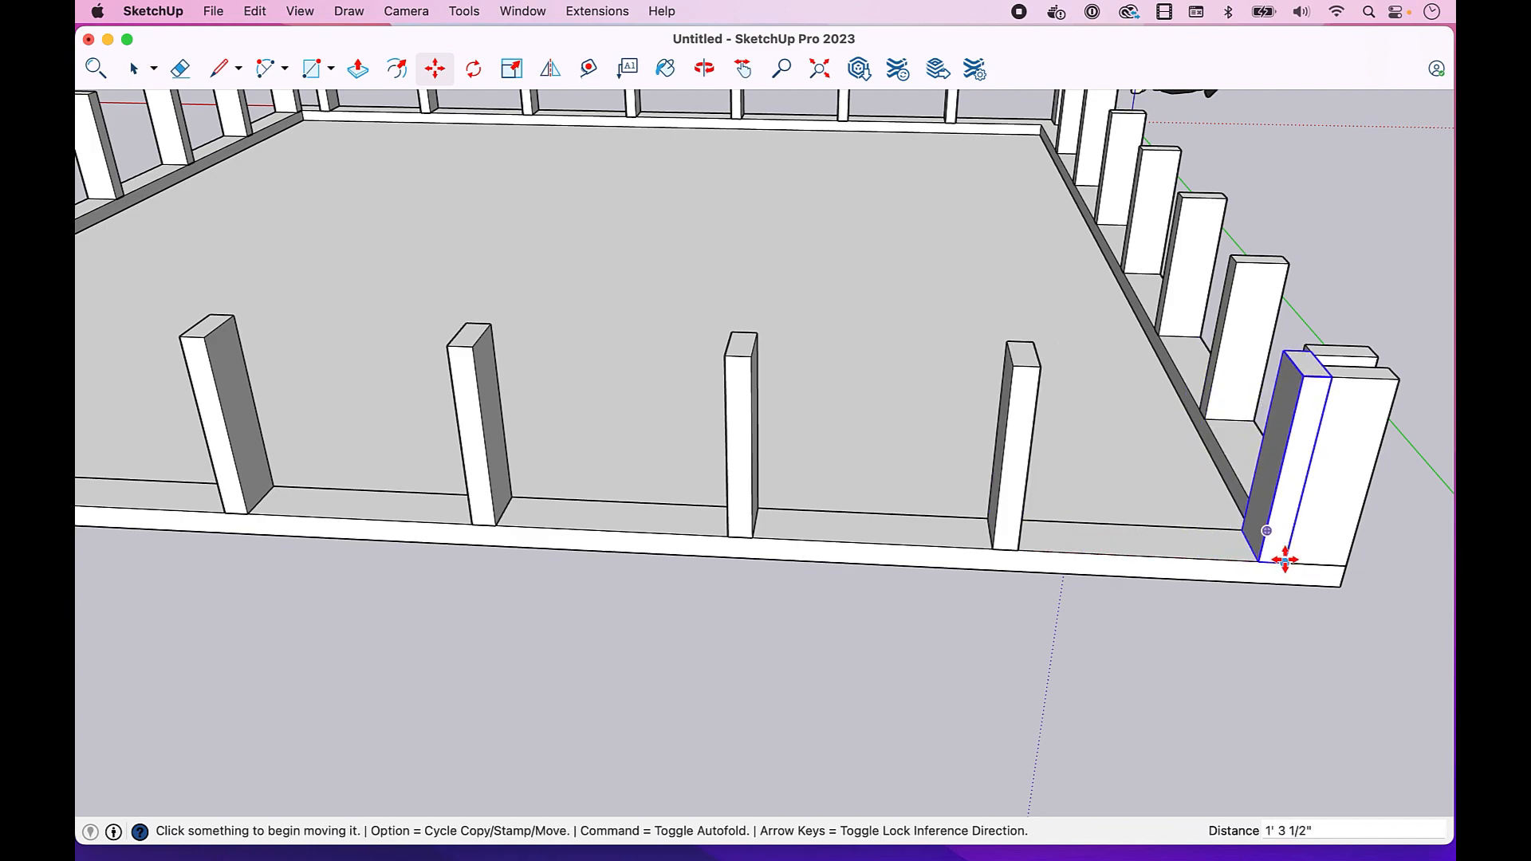
scroll(1282, 555, "down", 8)
Step: Examine the stud layout and corners on all four sides of the panel
key("space")
left_click(743, 69)
left_click_drag(890, 158, 687, 164)
left_click(699, 71)
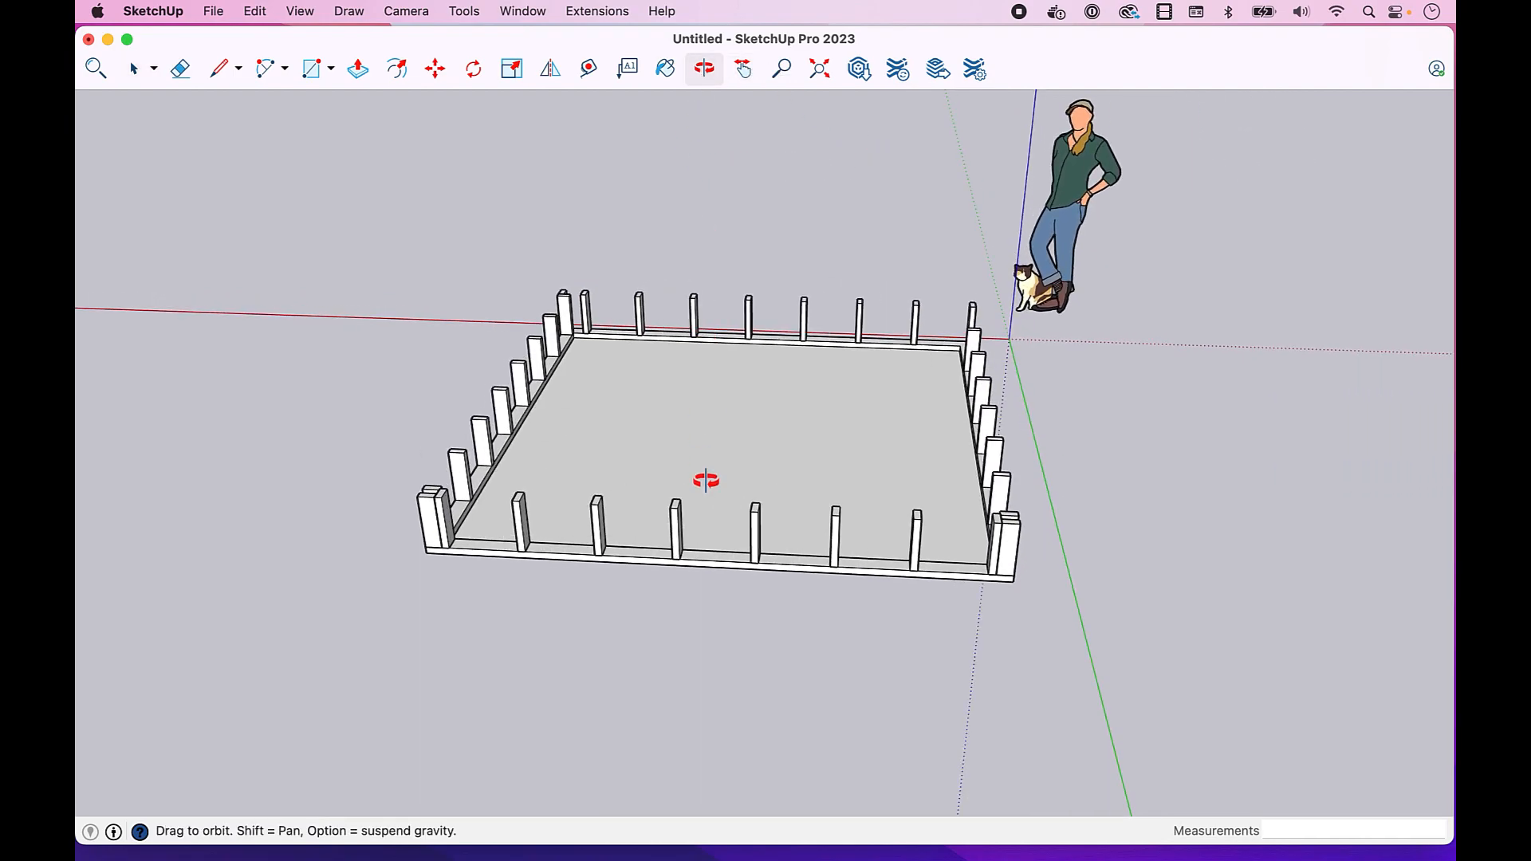
left_click_drag(704, 582, 826, 636)
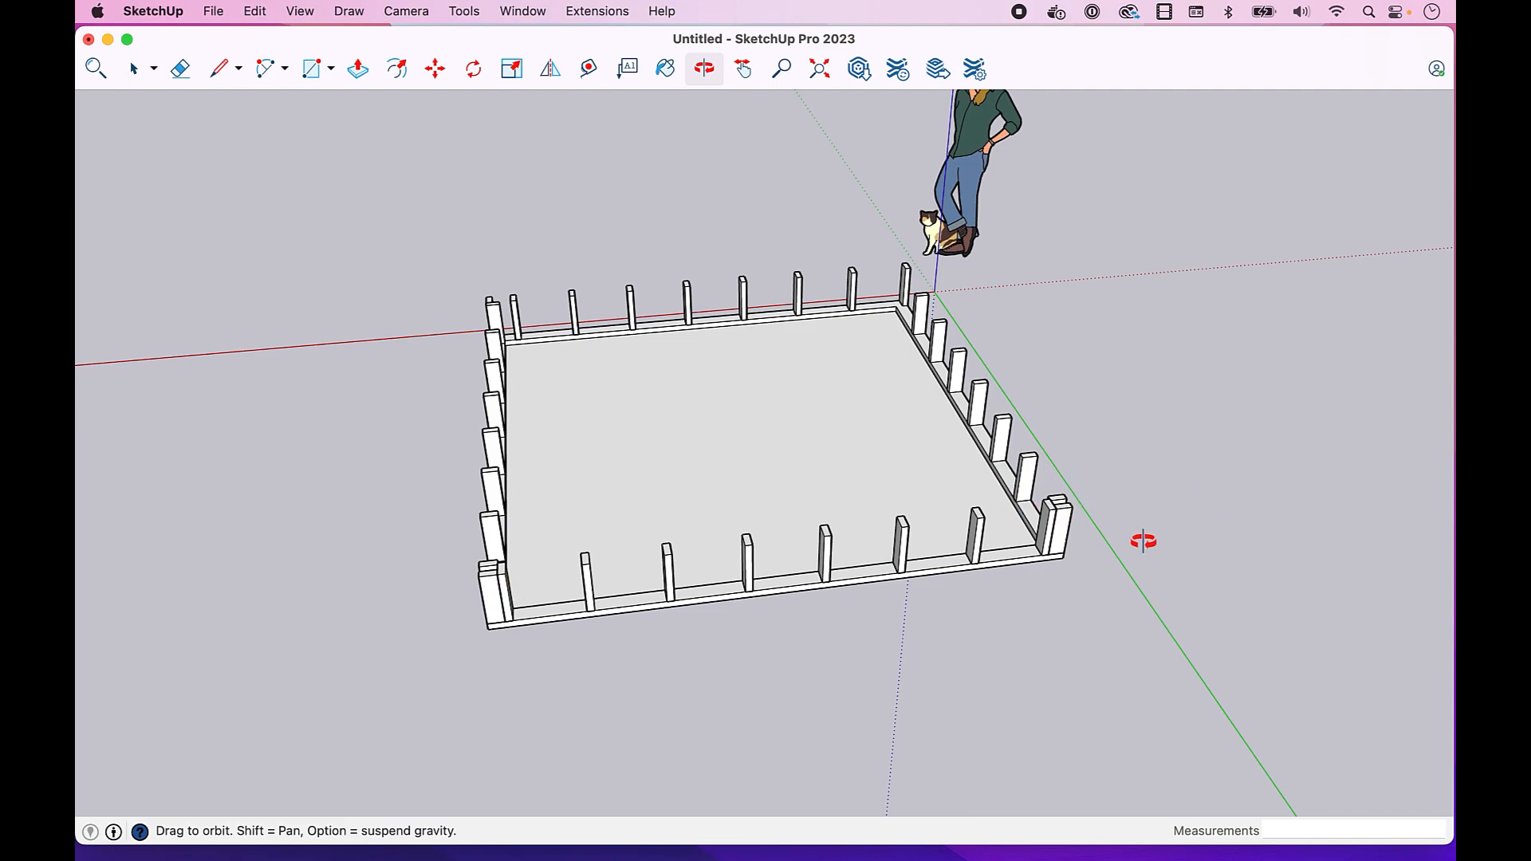
left_click_drag(1087, 585, 1138, 446)
left_click_drag(734, 543, 912, 561)
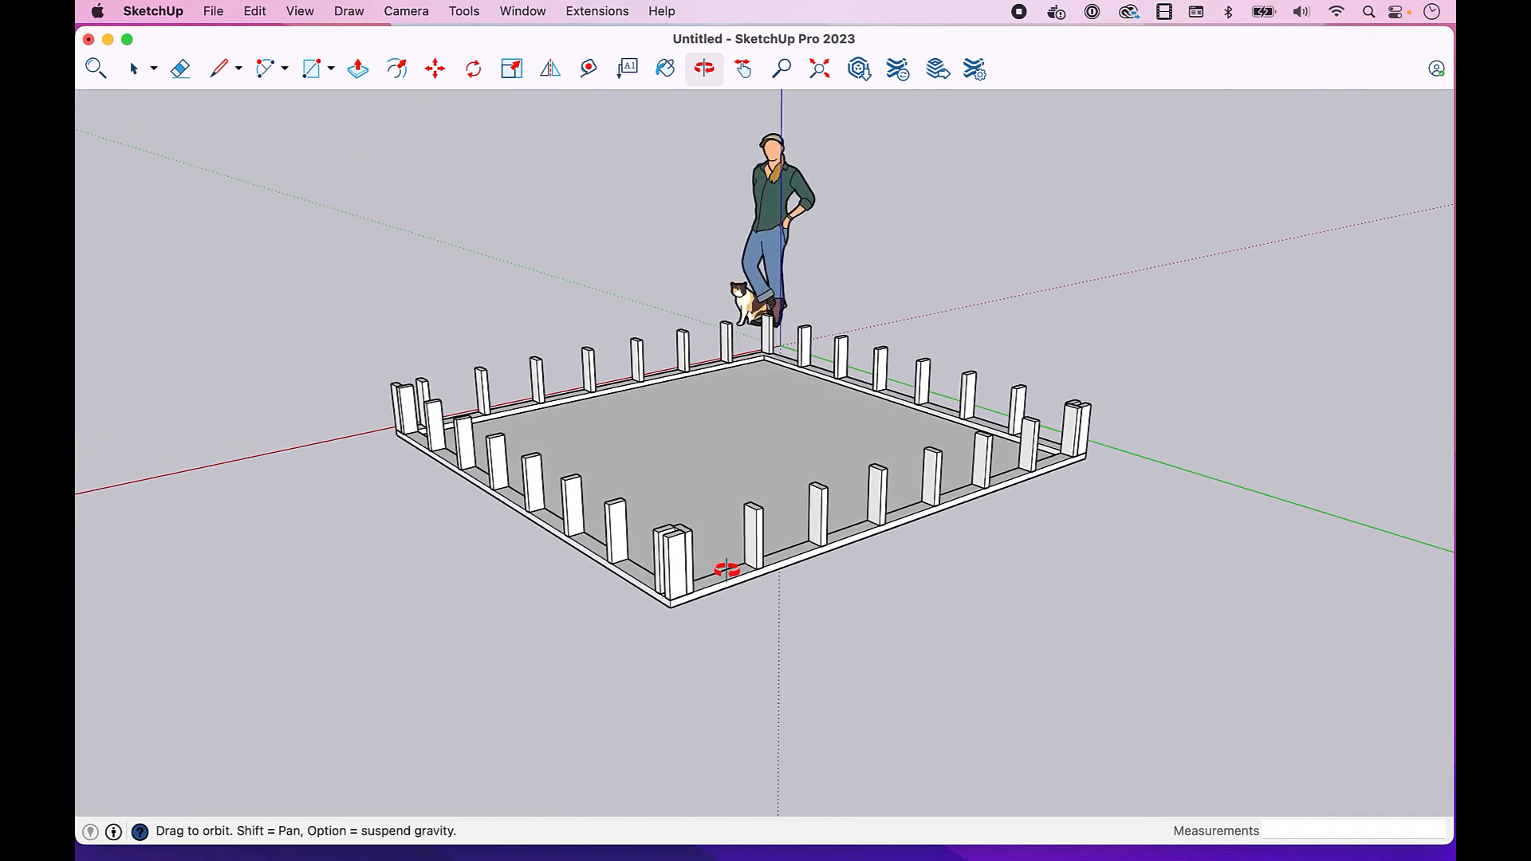
left_click_drag(669, 597, 1055, 687)
left_click_drag(807, 614, 1045, 590)
Step: Edit one framing stud component, push/pull its top face up 7', and leave the component
key("space")
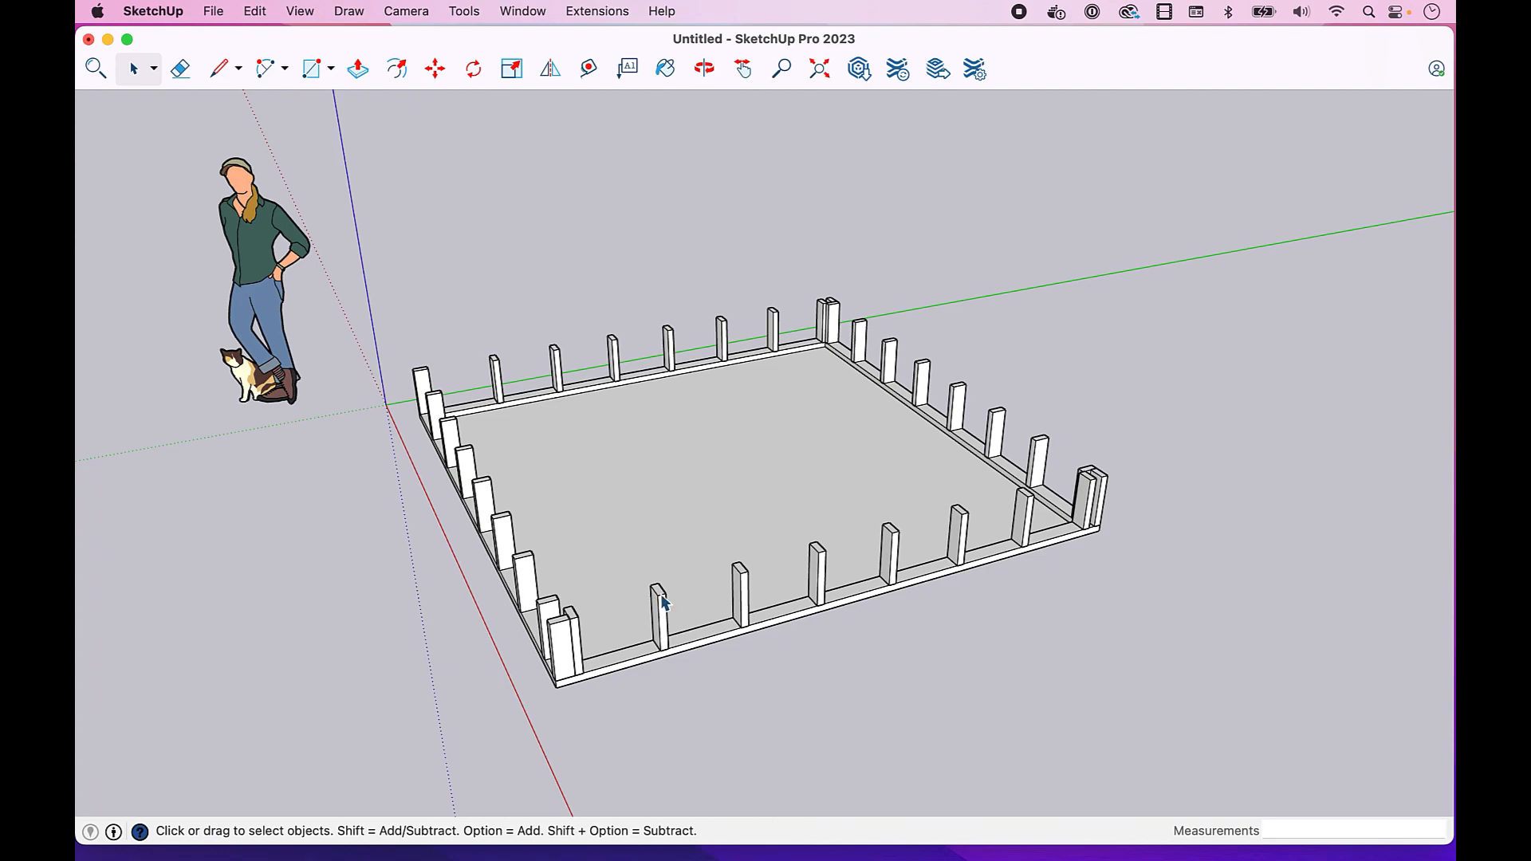
double_click(662, 604)
key("p")
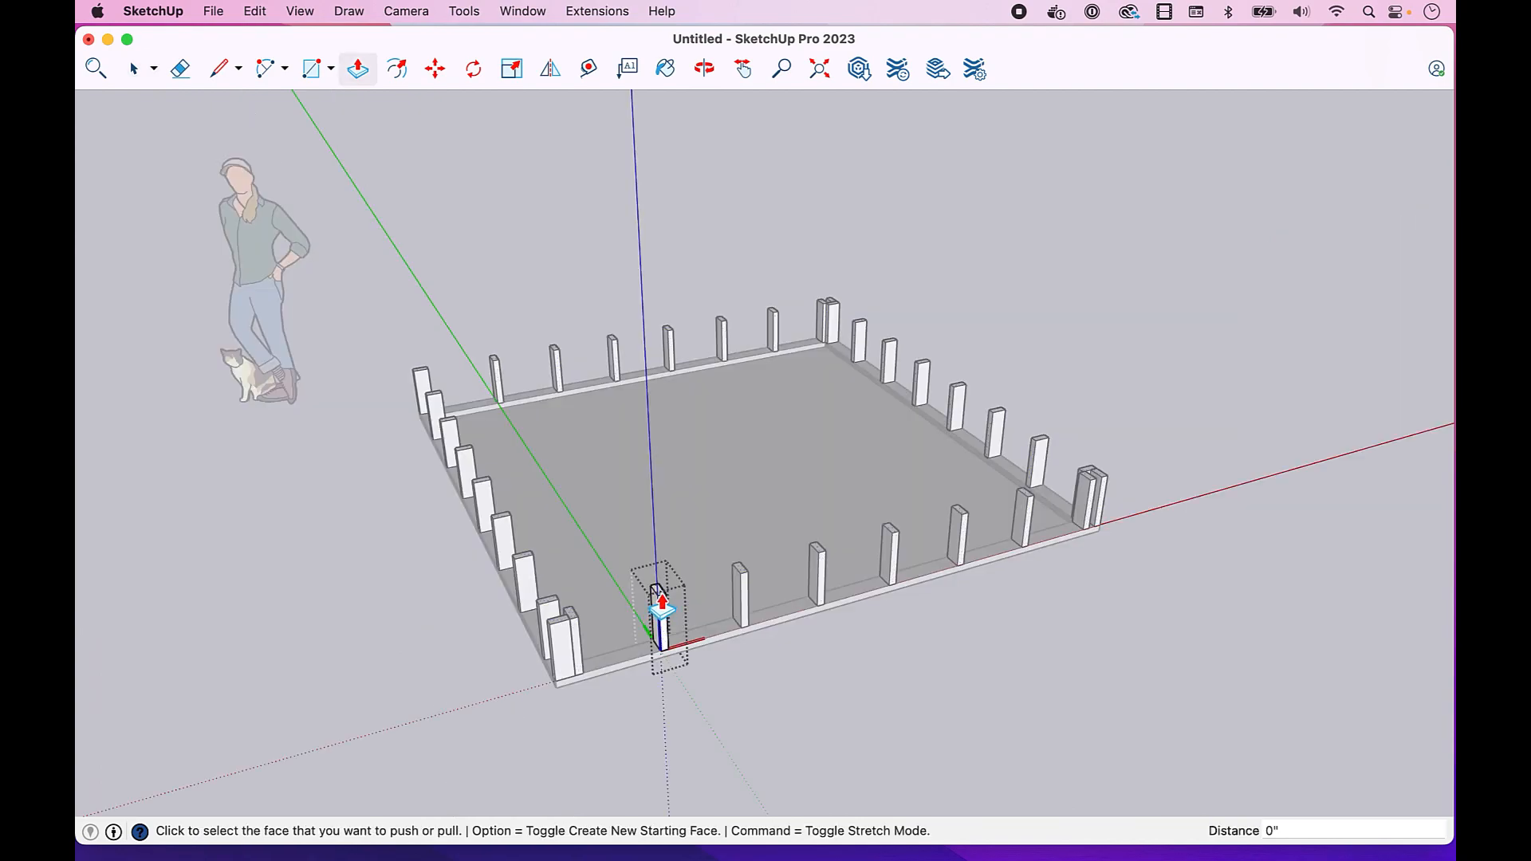
left_click(662, 606)
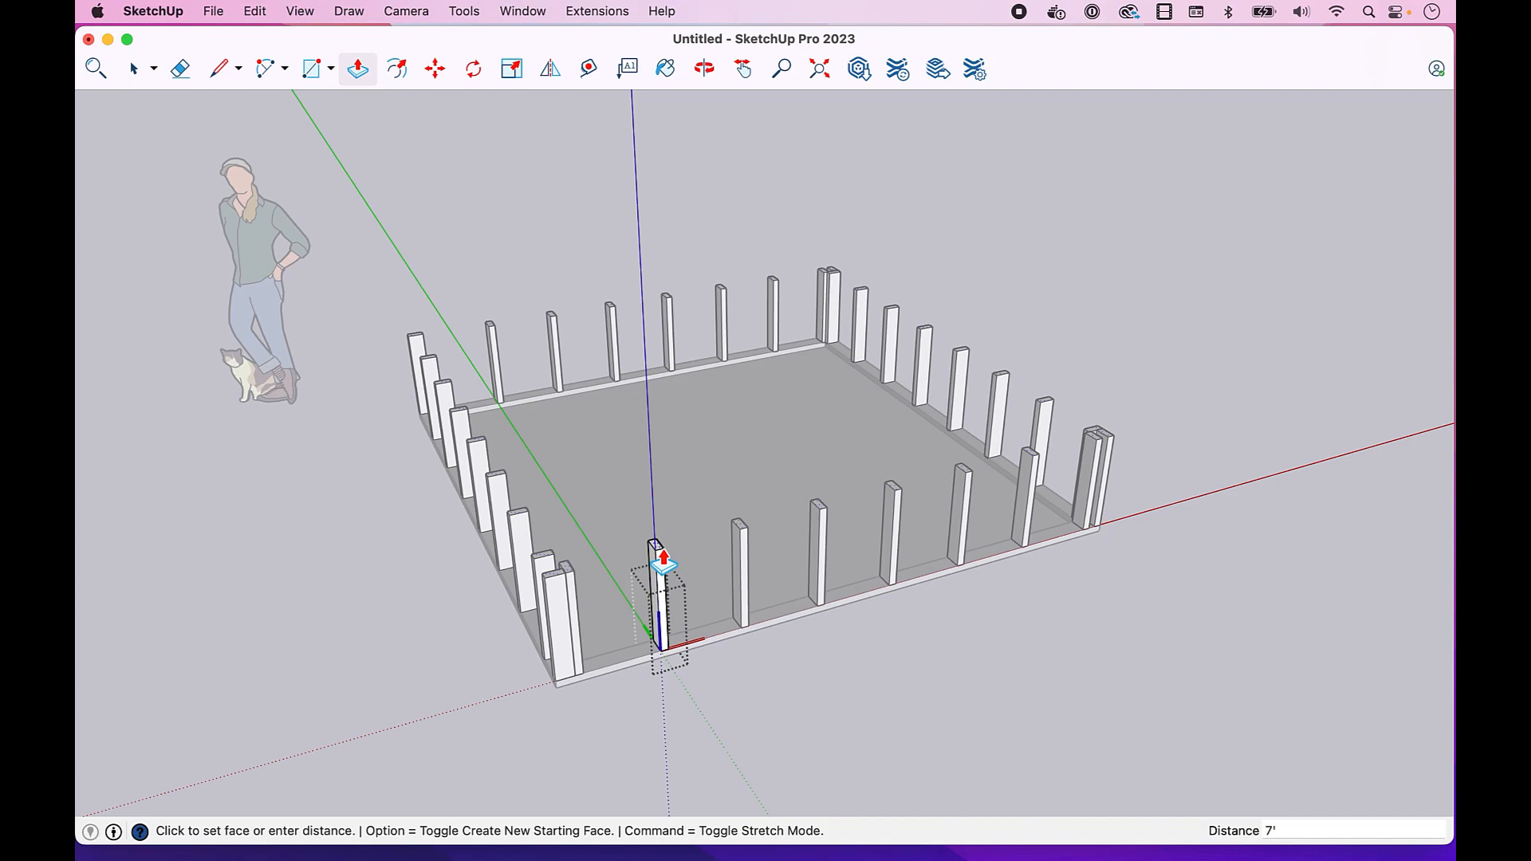
key("Return")
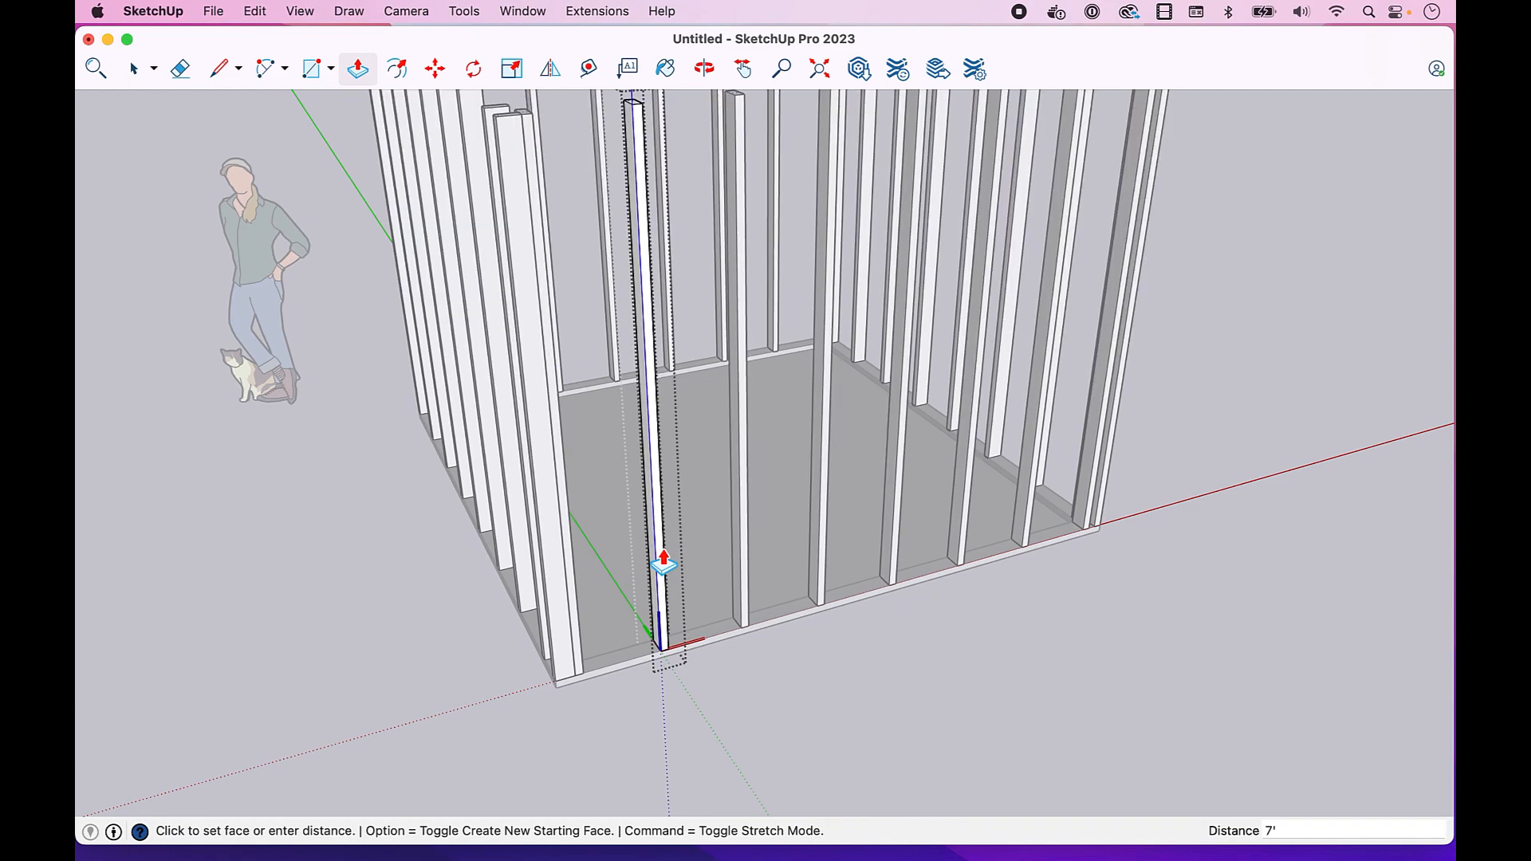
scroll(663, 562, "down", 5)
key("space")
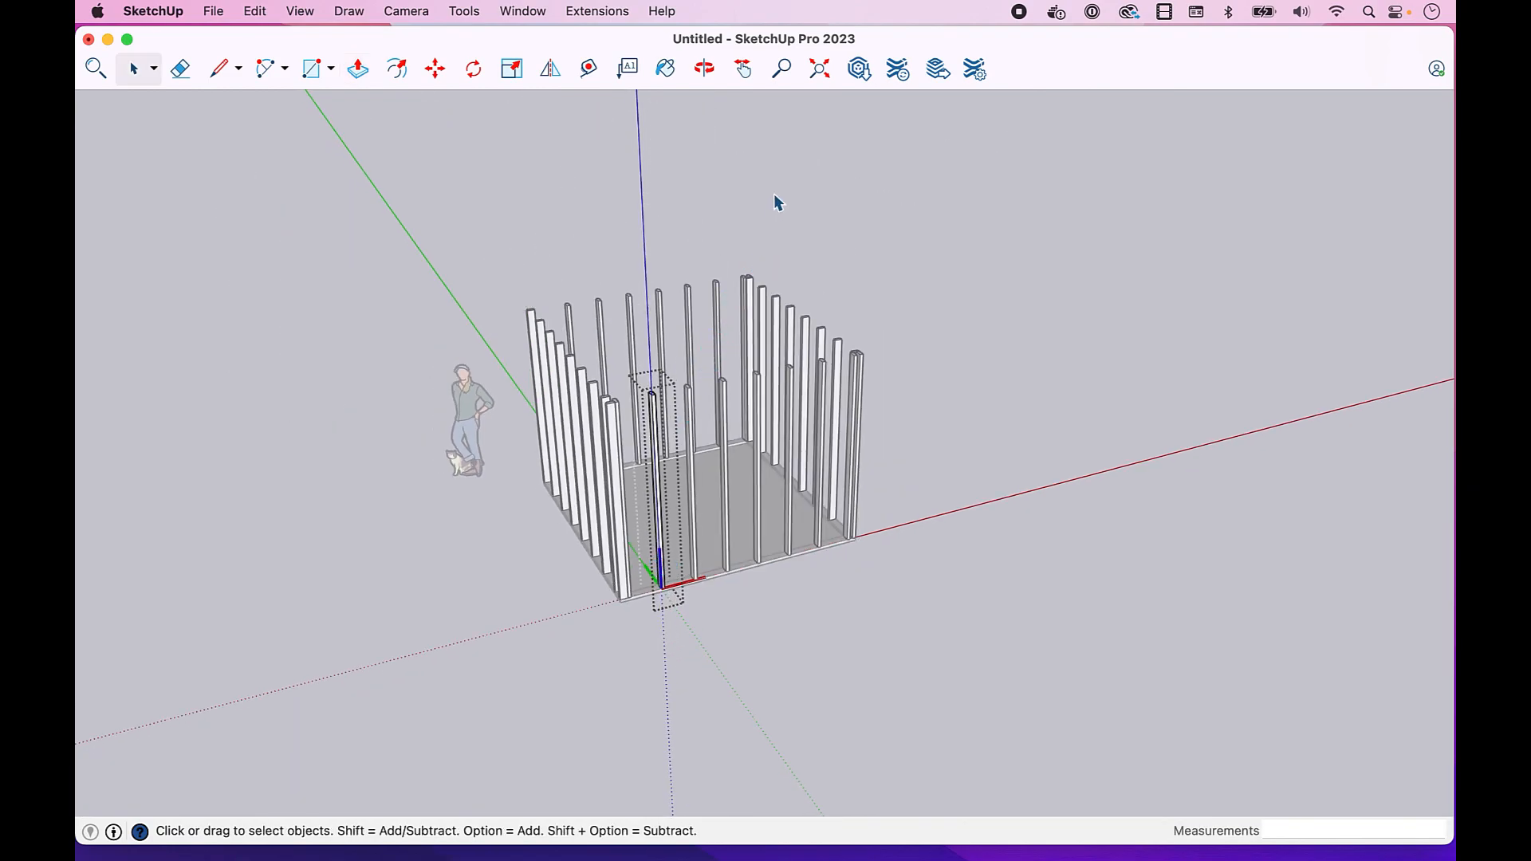
left_click(774, 194)
scroll(607, 622, "up", 5)
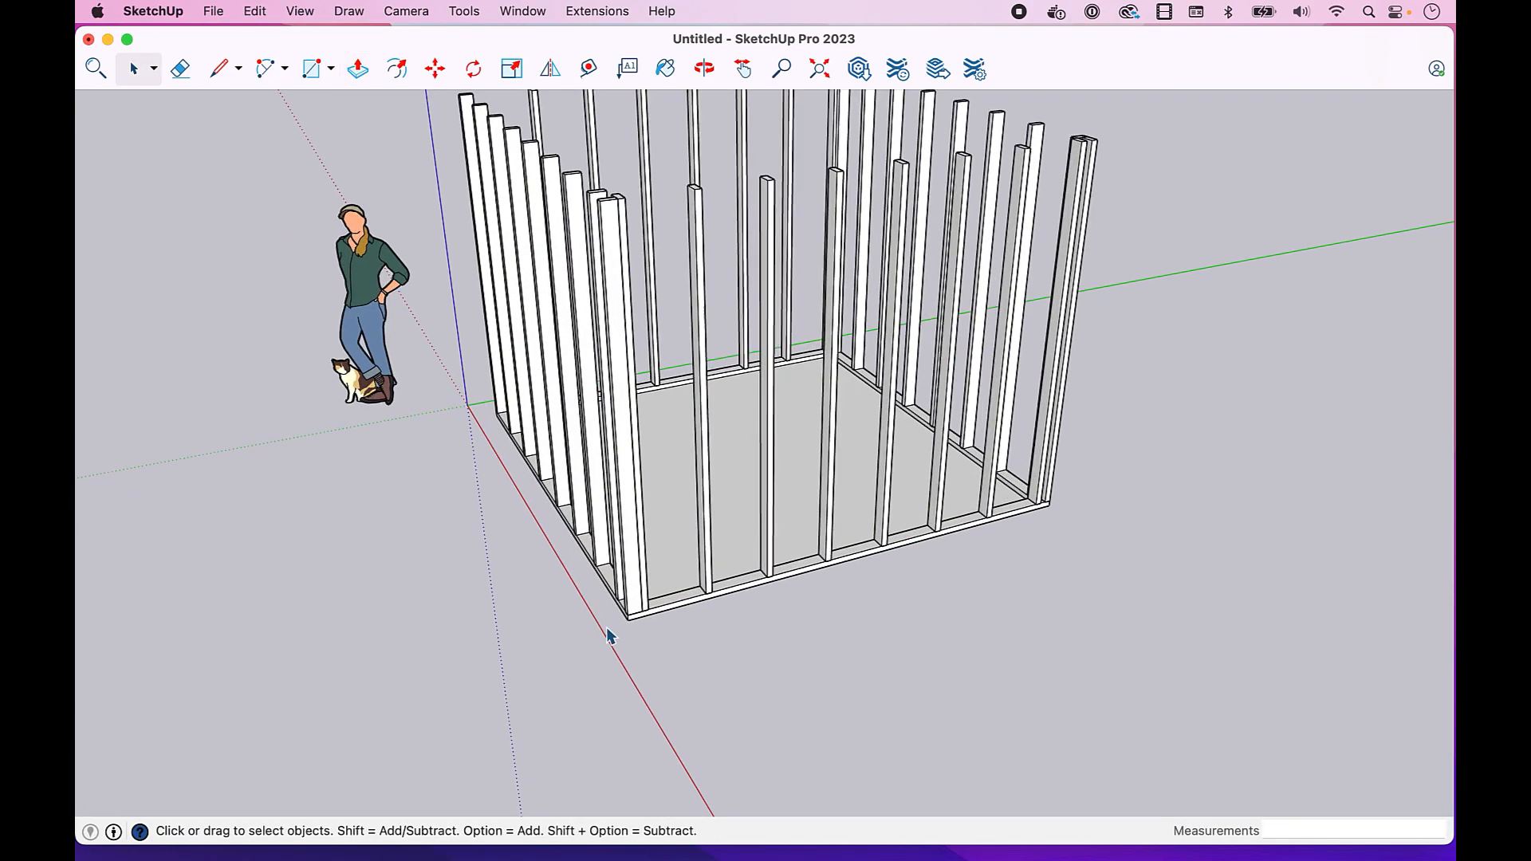
scroll(649, 606, "up", 3)
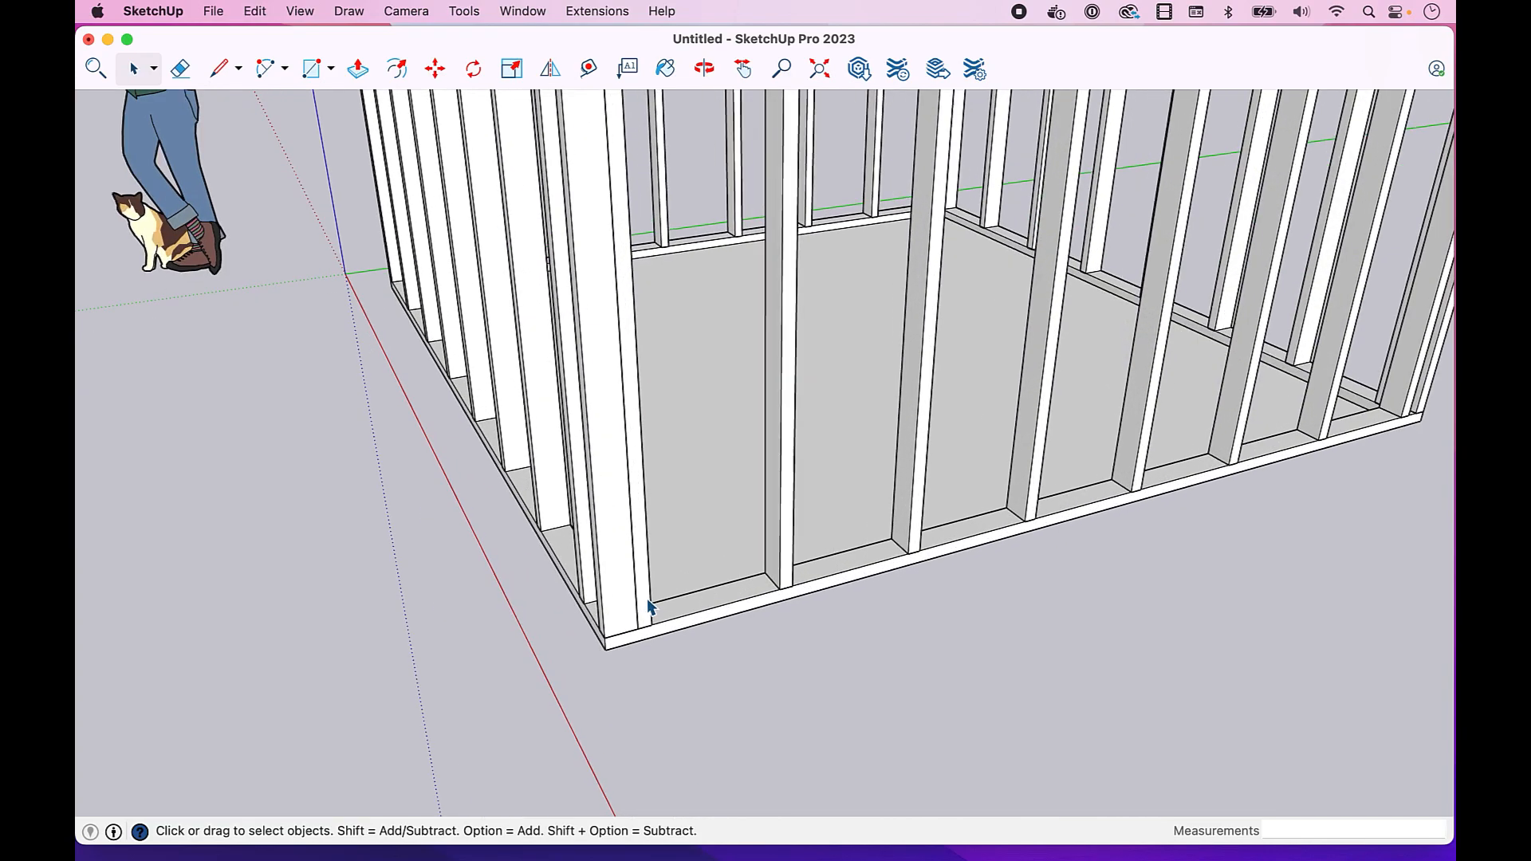
Step: Copy the bottom plate group straight up 8' 1 1/2" so it rests as a top plate on the studs
key("m")
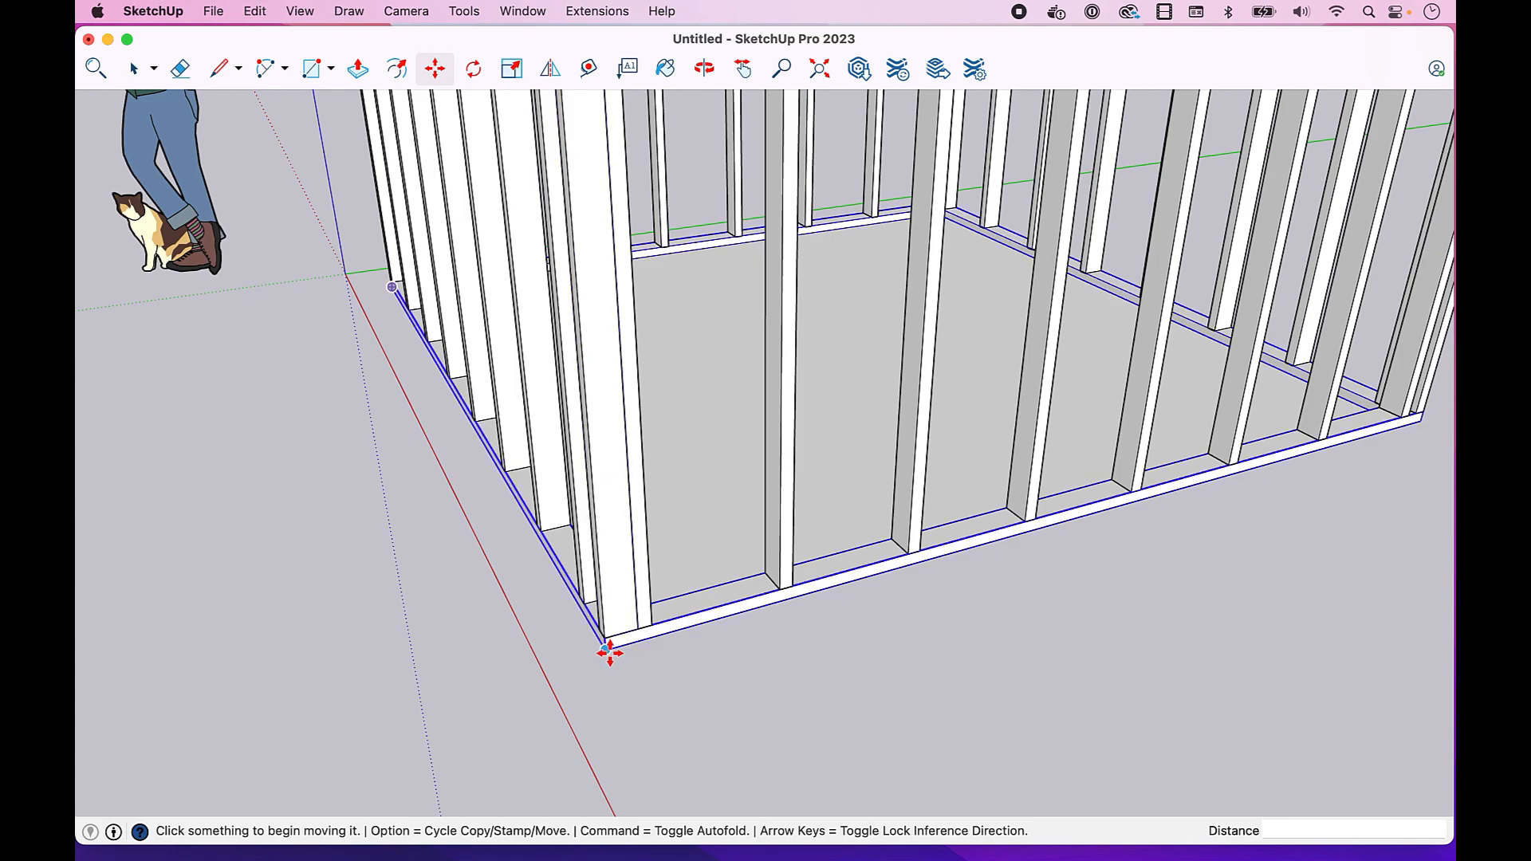
right_click(608, 652)
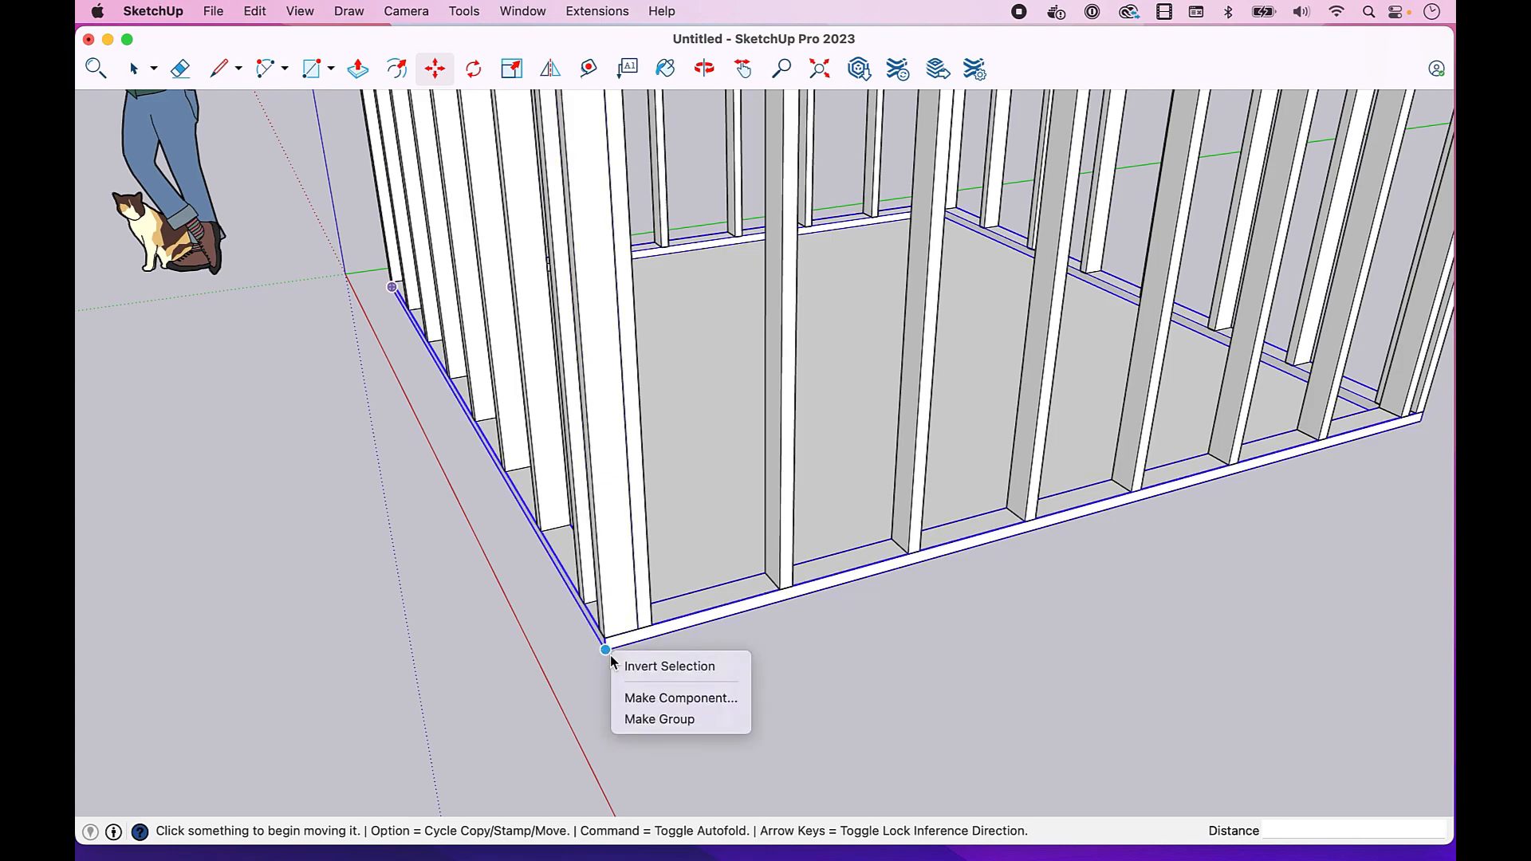
key("Up")
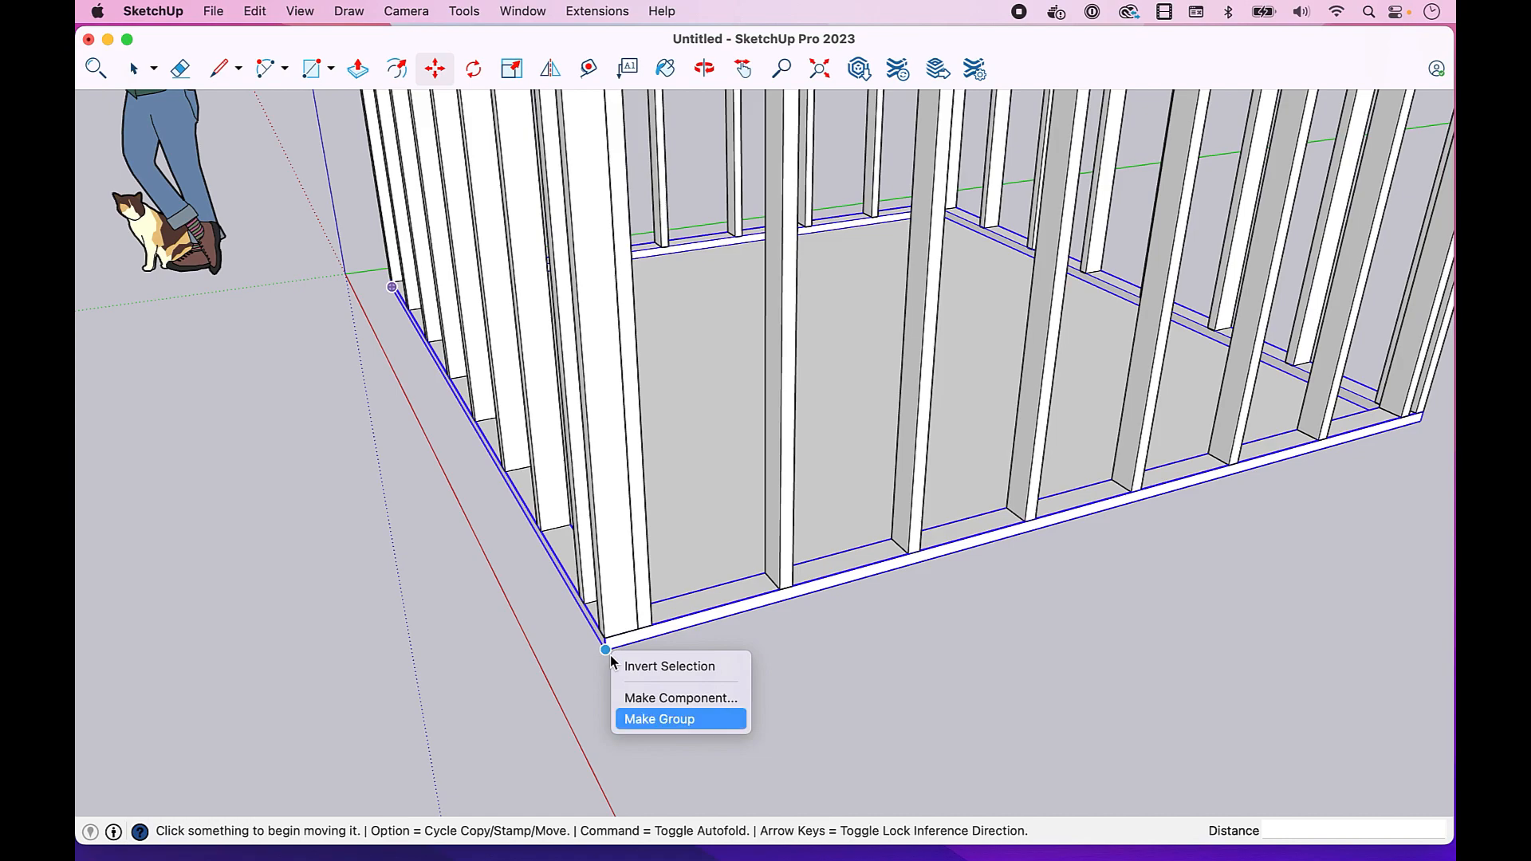
key("Escape")
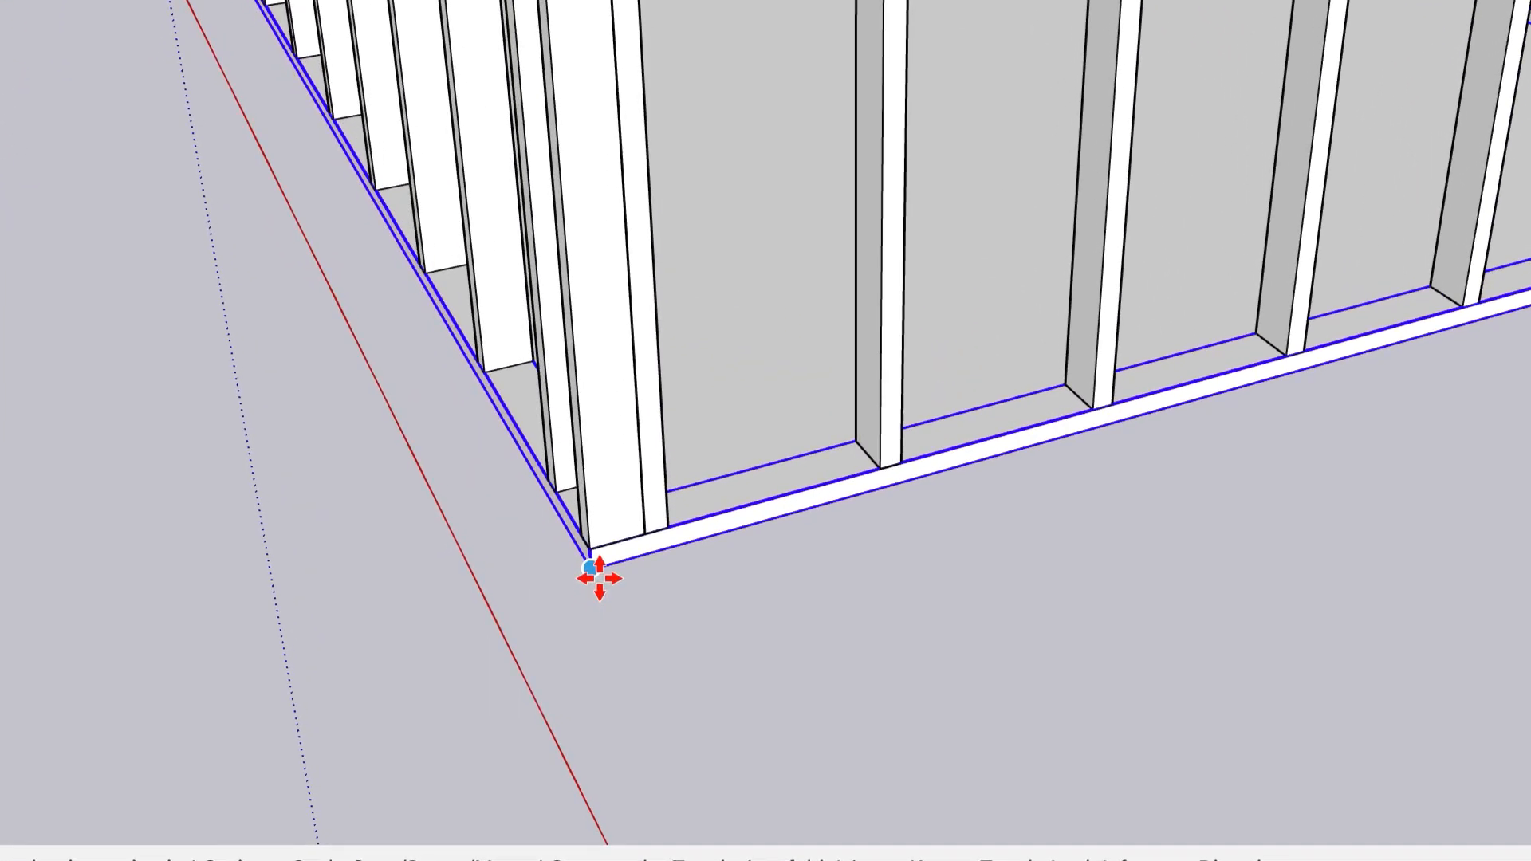
key("Up")
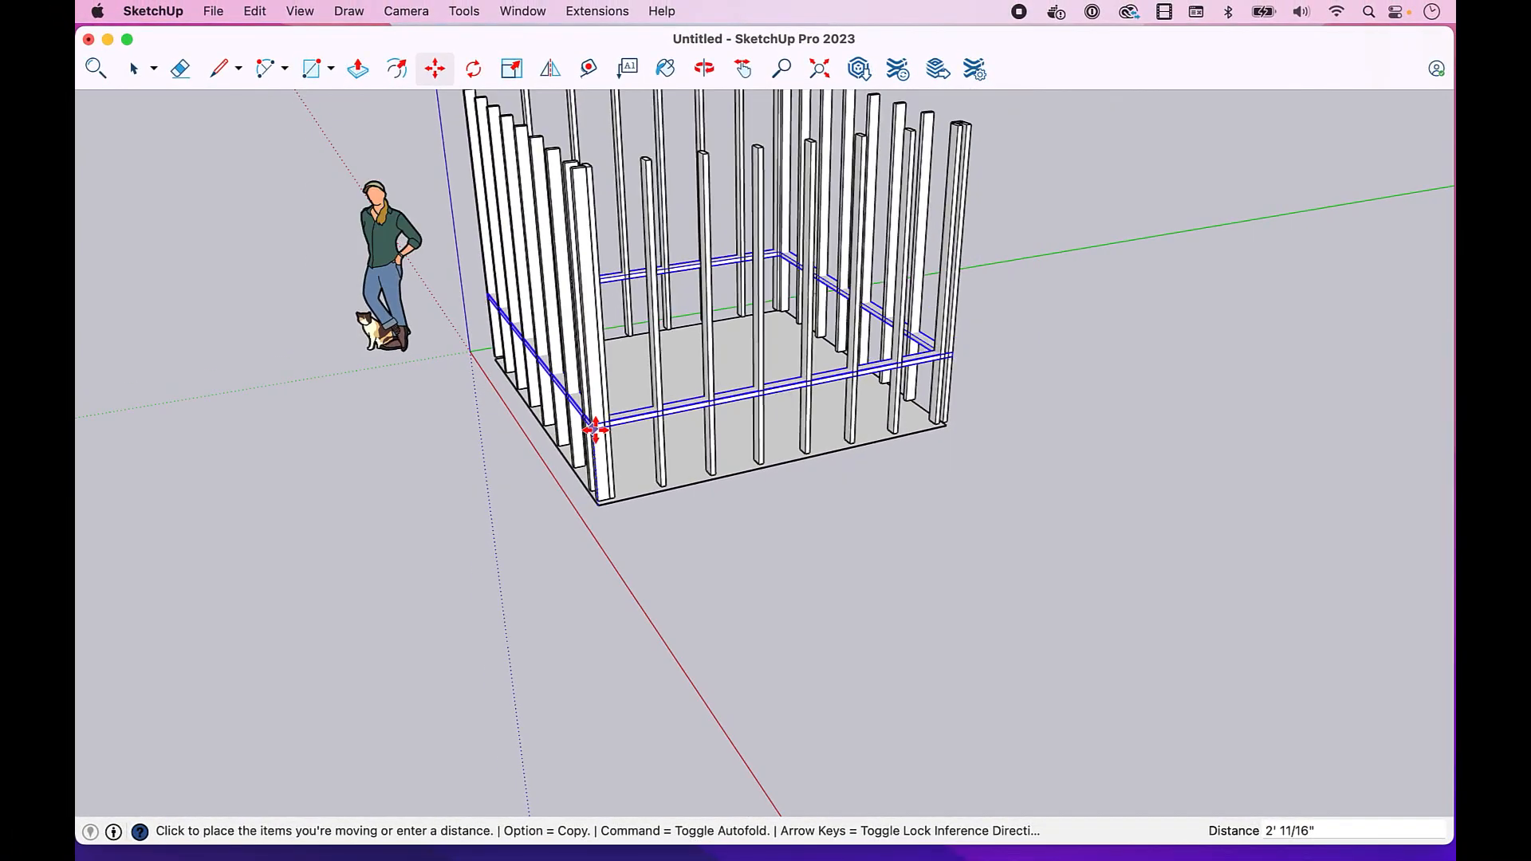
scroll(595, 430, "down", 2)
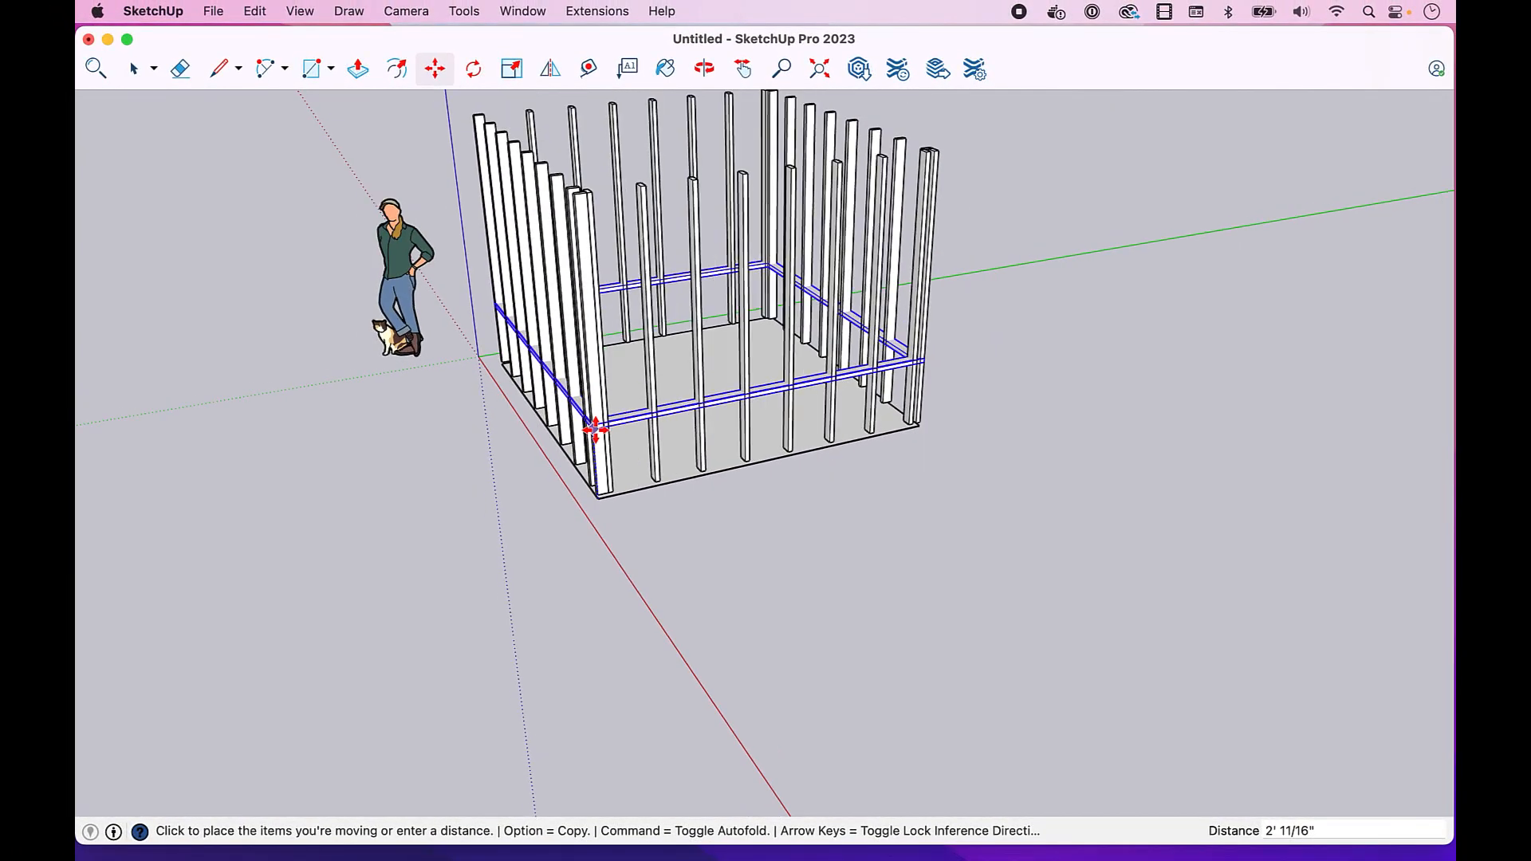
key("alt")
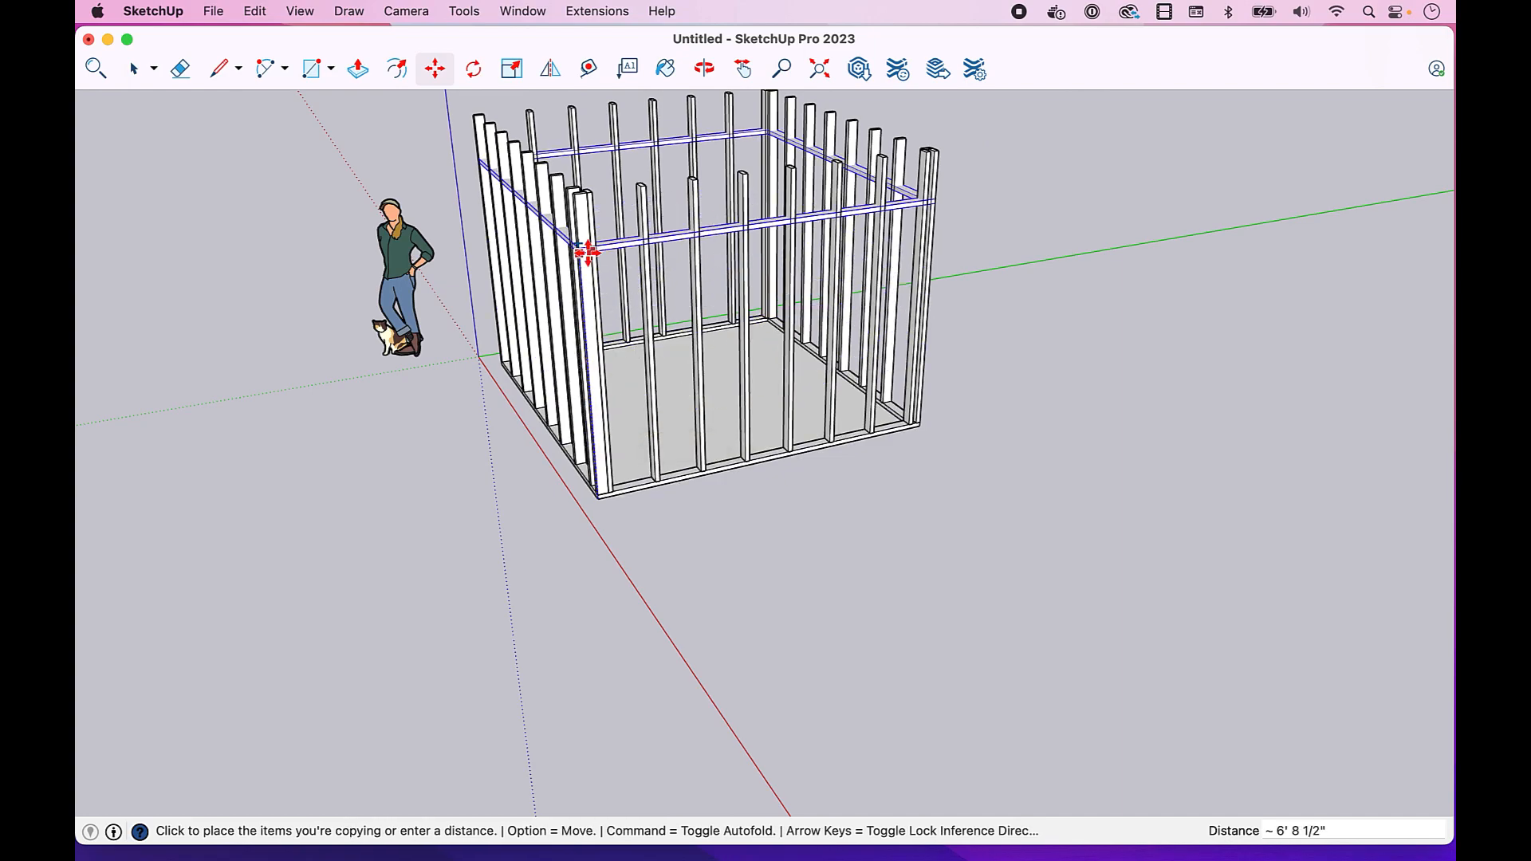
scroll(587, 196, "up", 5)
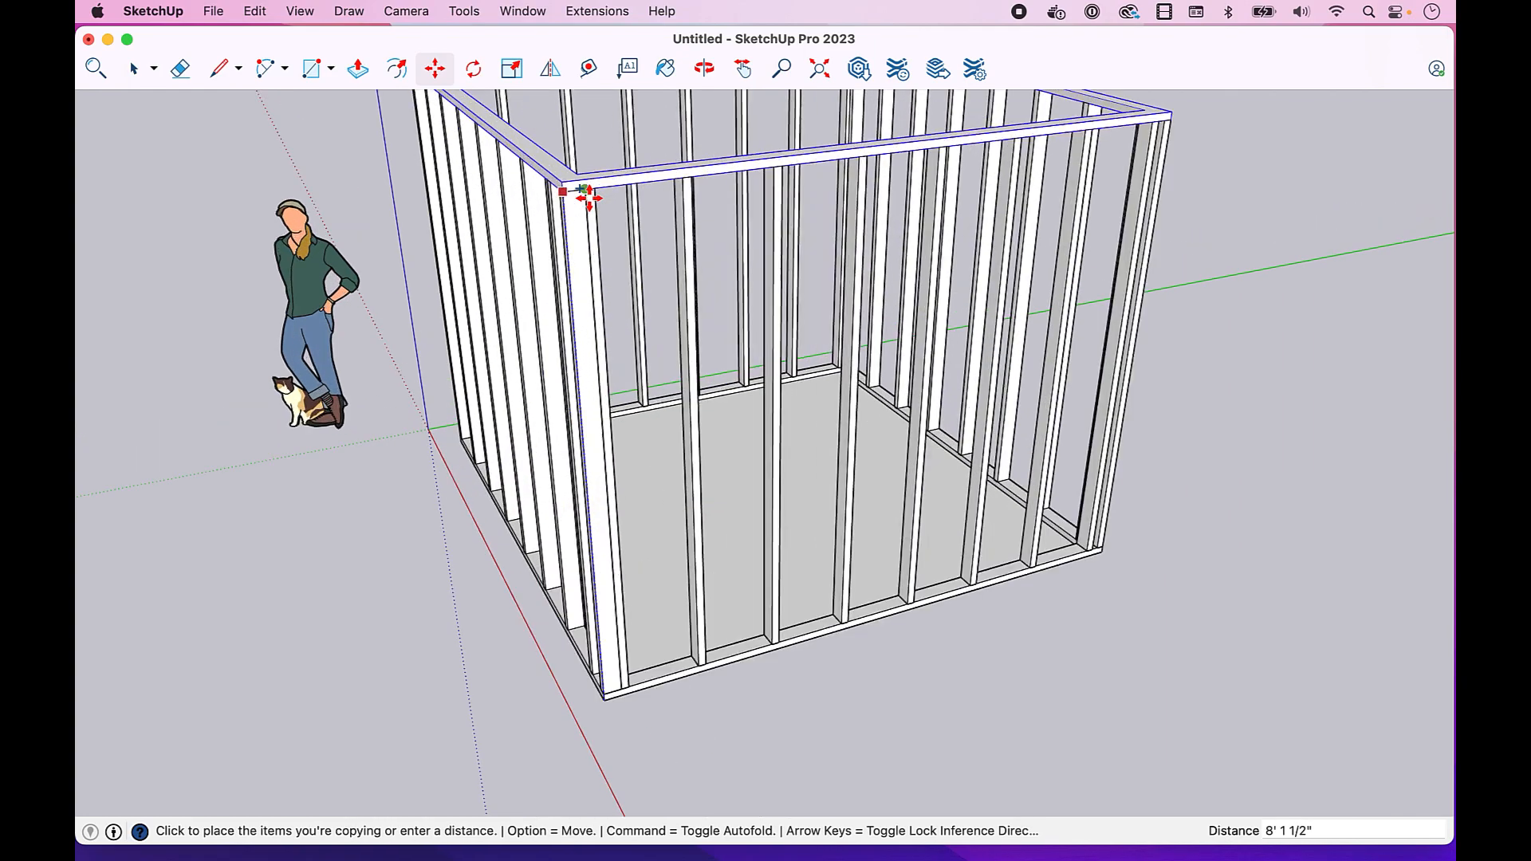
scroll(588, 196, "down", 6)
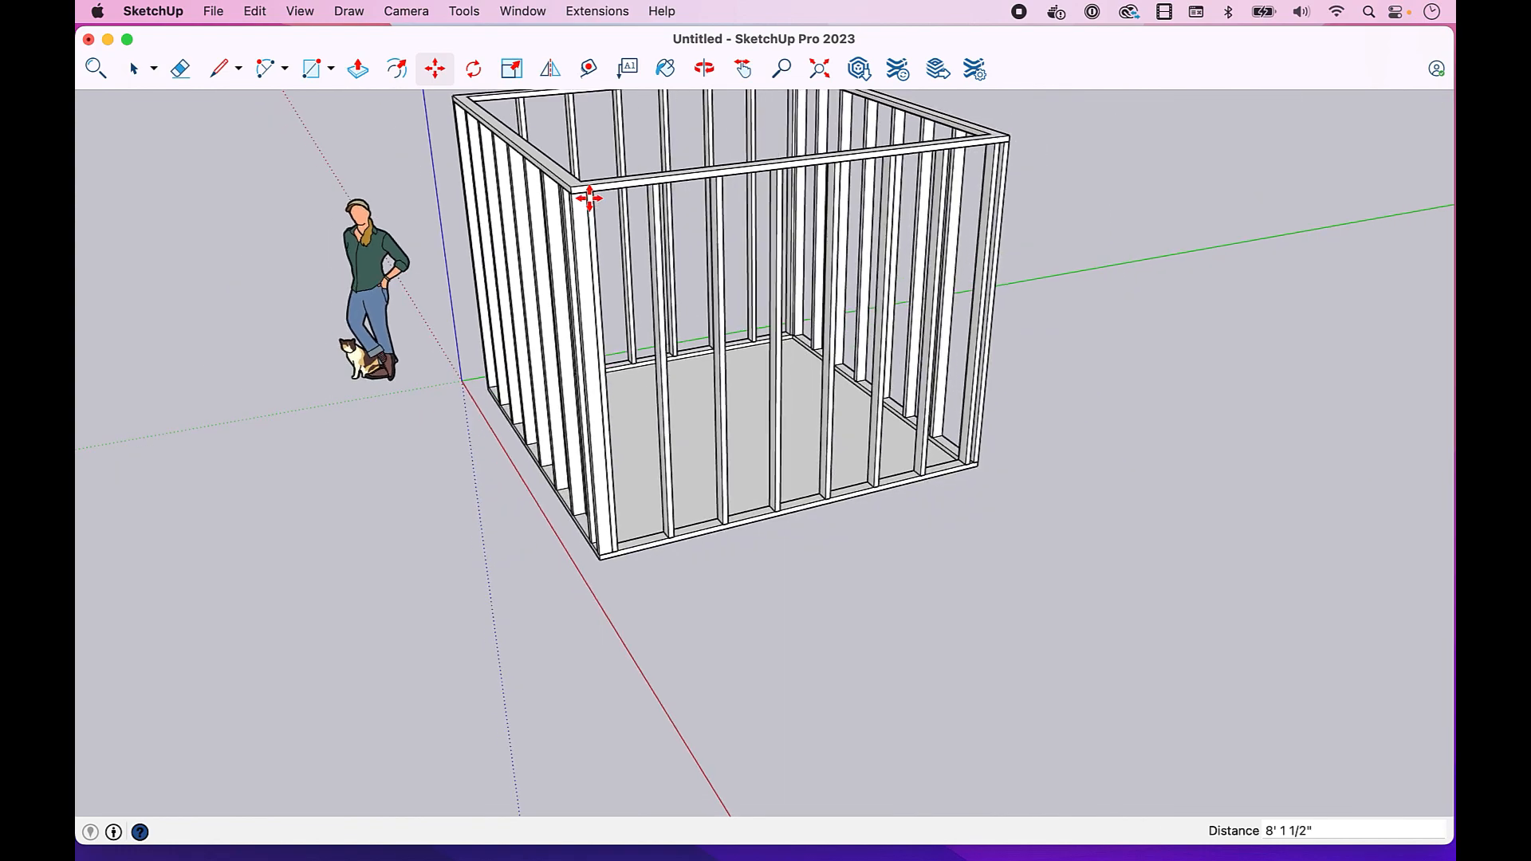
Step: Copy the top plate up 1 1/2" from its lower outer corner to stack a second plate directly on it
left_click(705, 71)
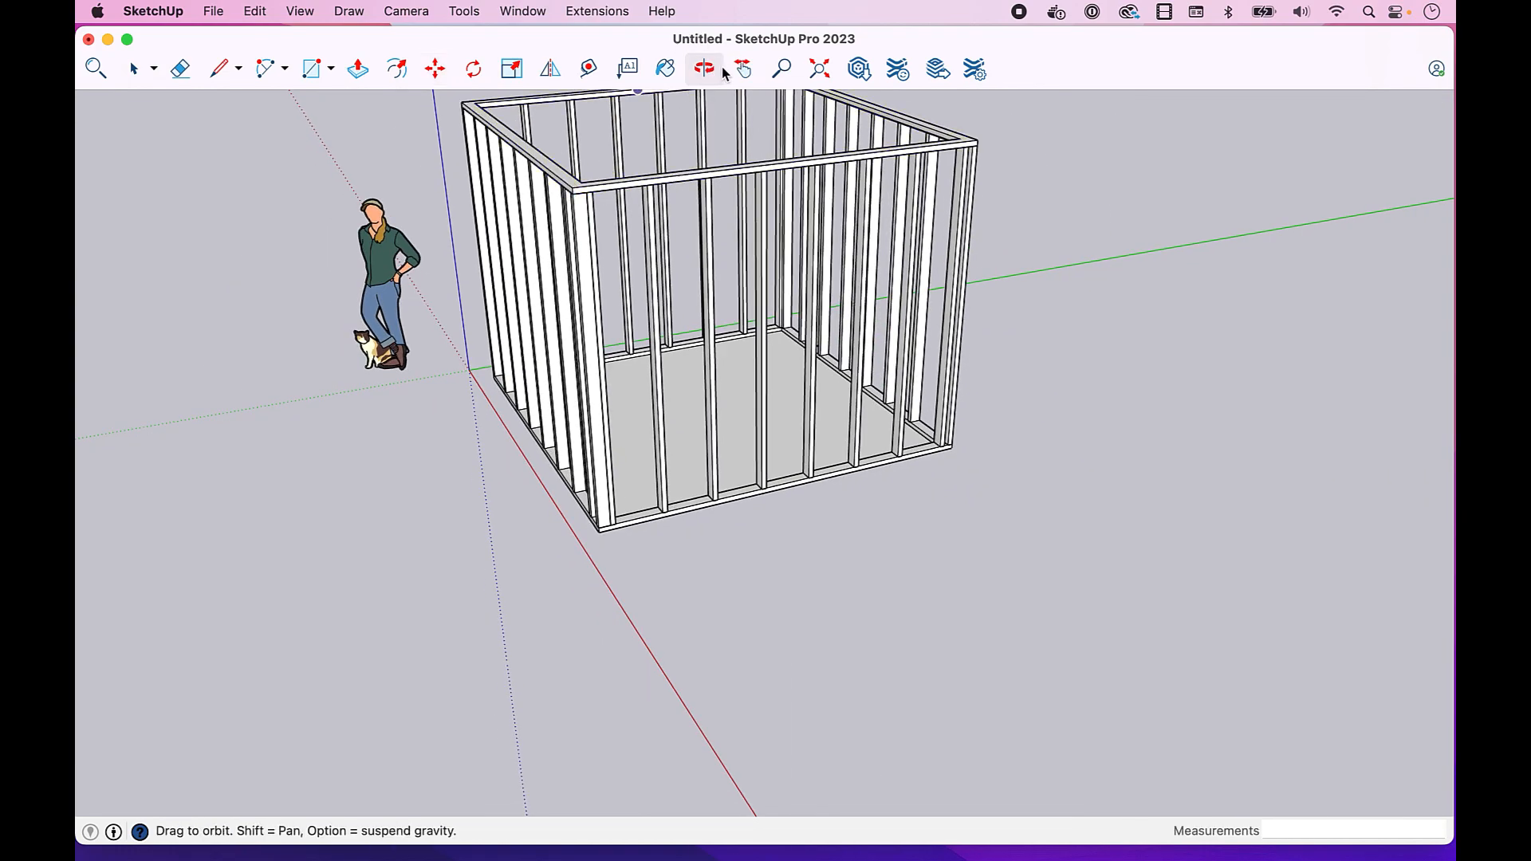
left_click_drag(771, 202, 818, 313)
left_click(743, 69)
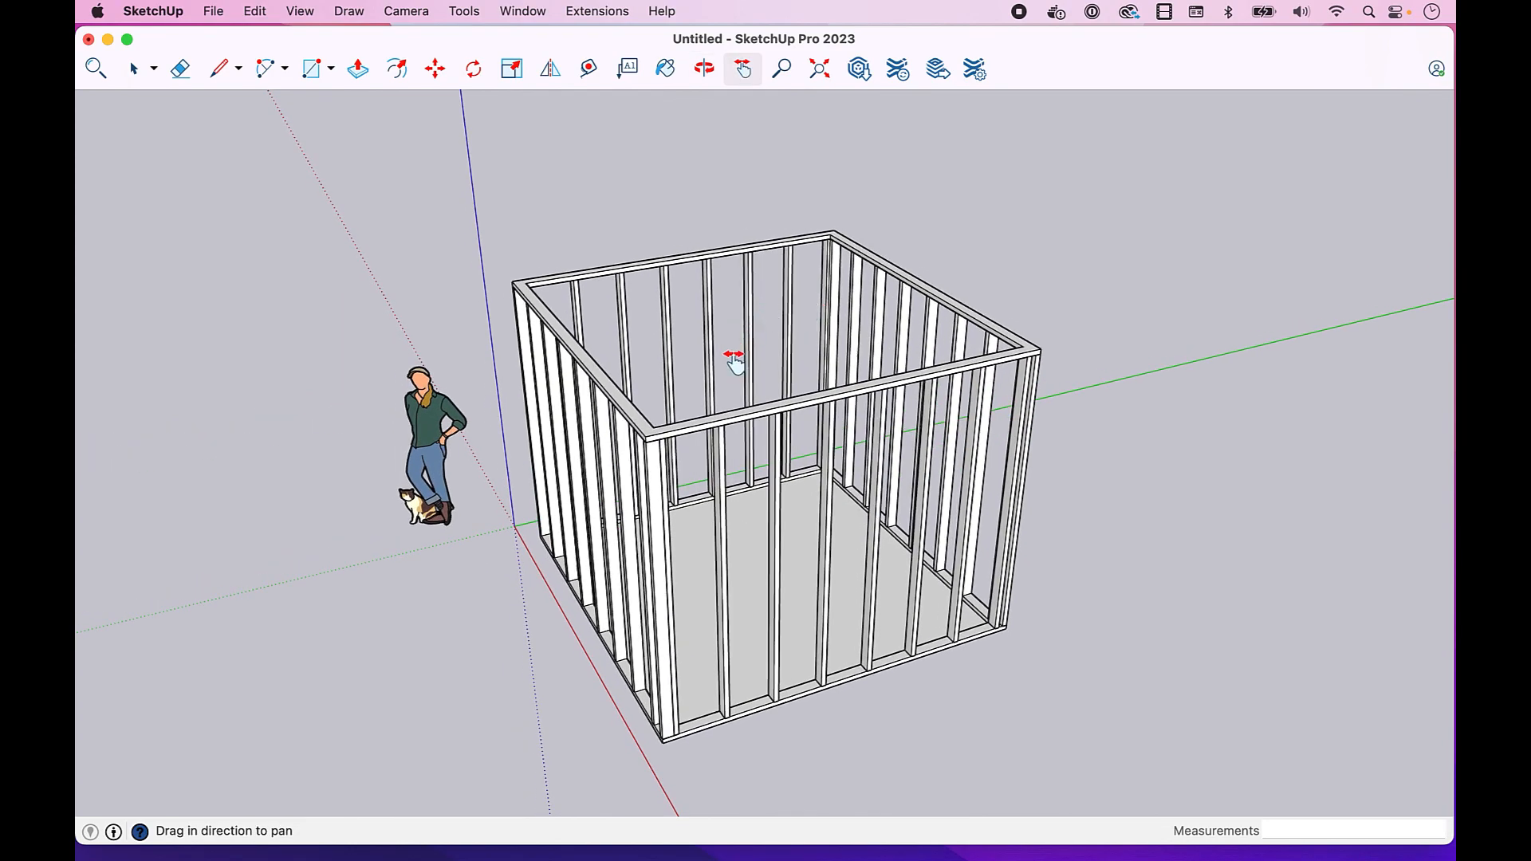
scroll(693, 381, "up", 5)
key("m")
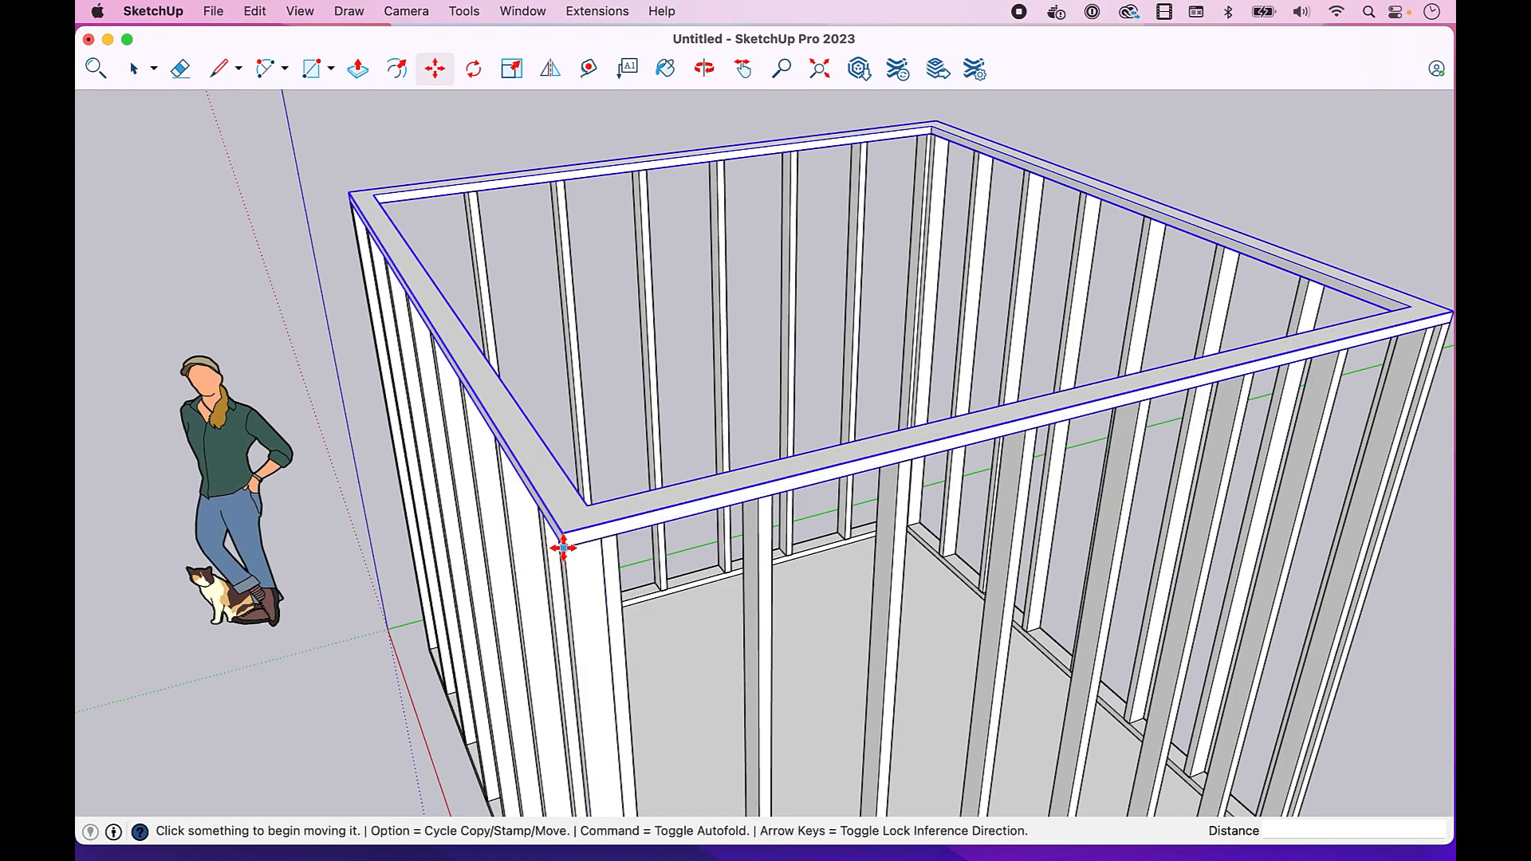
scroll(563, 539, "up", 3)
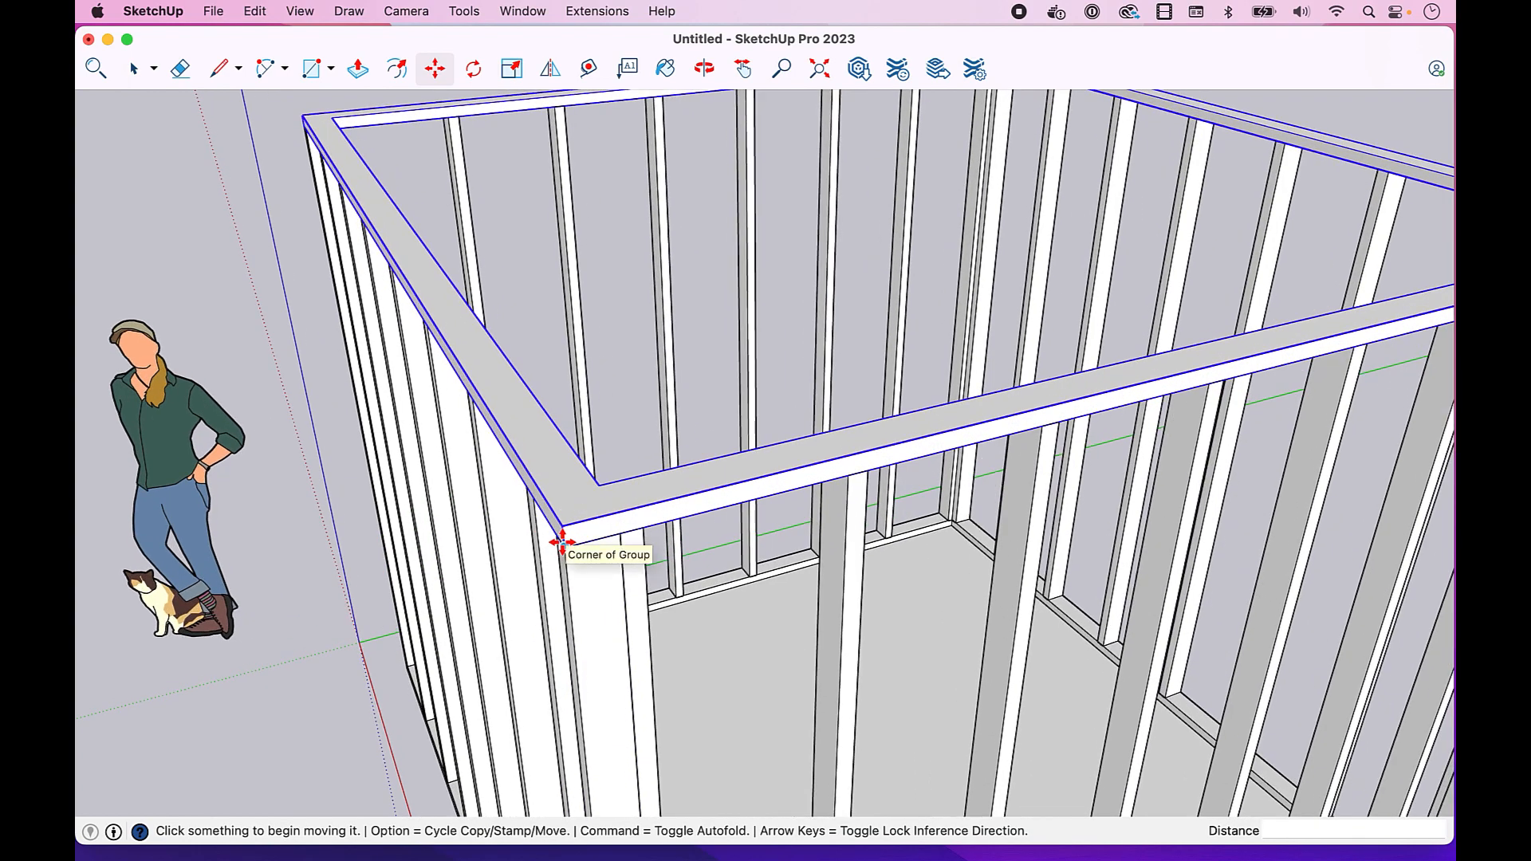
left_click(562, 542)
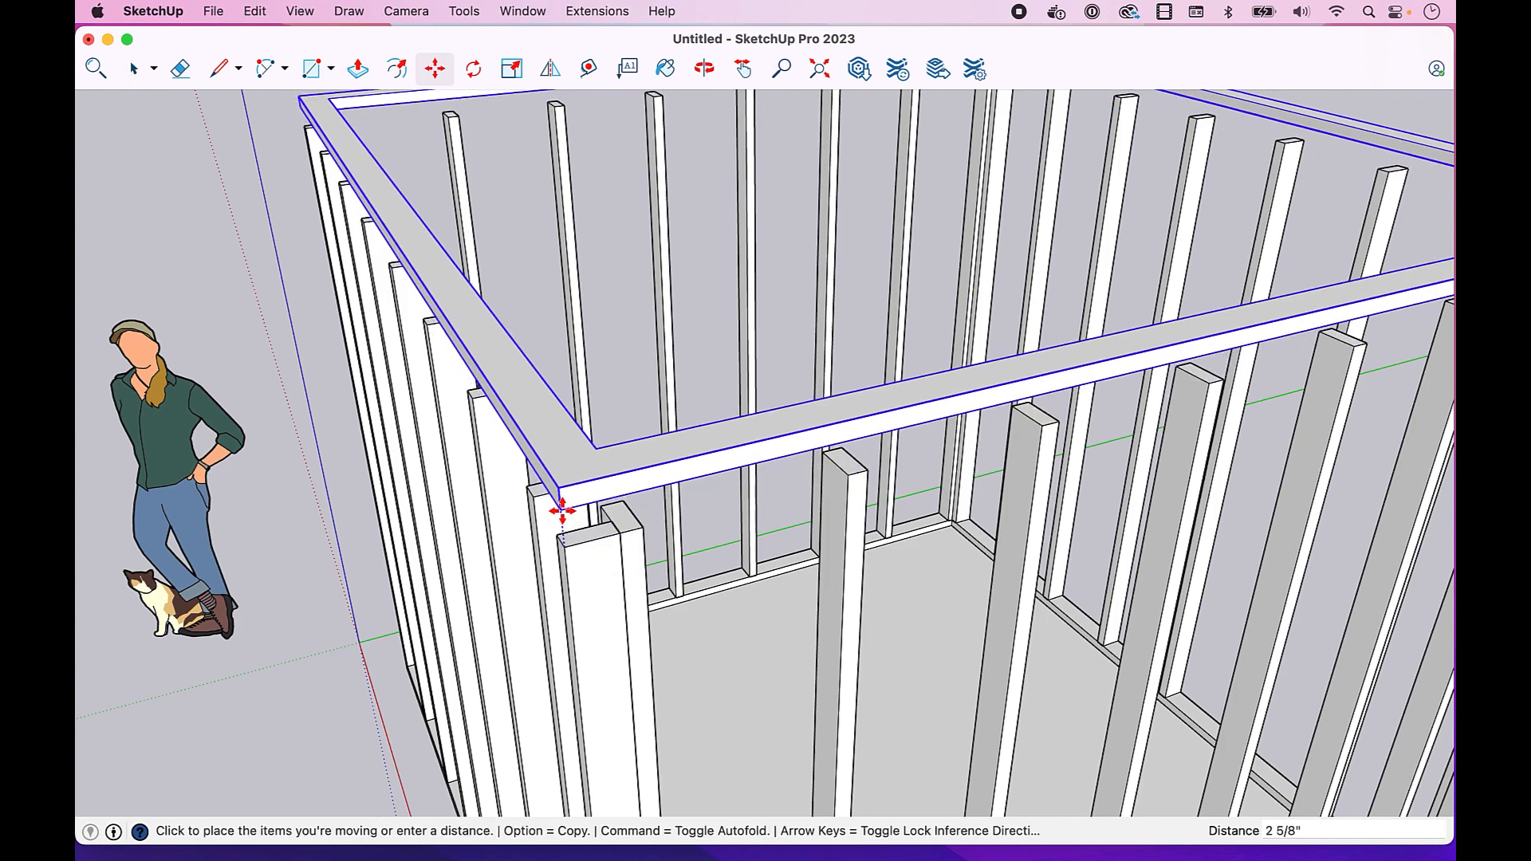
key("alt")
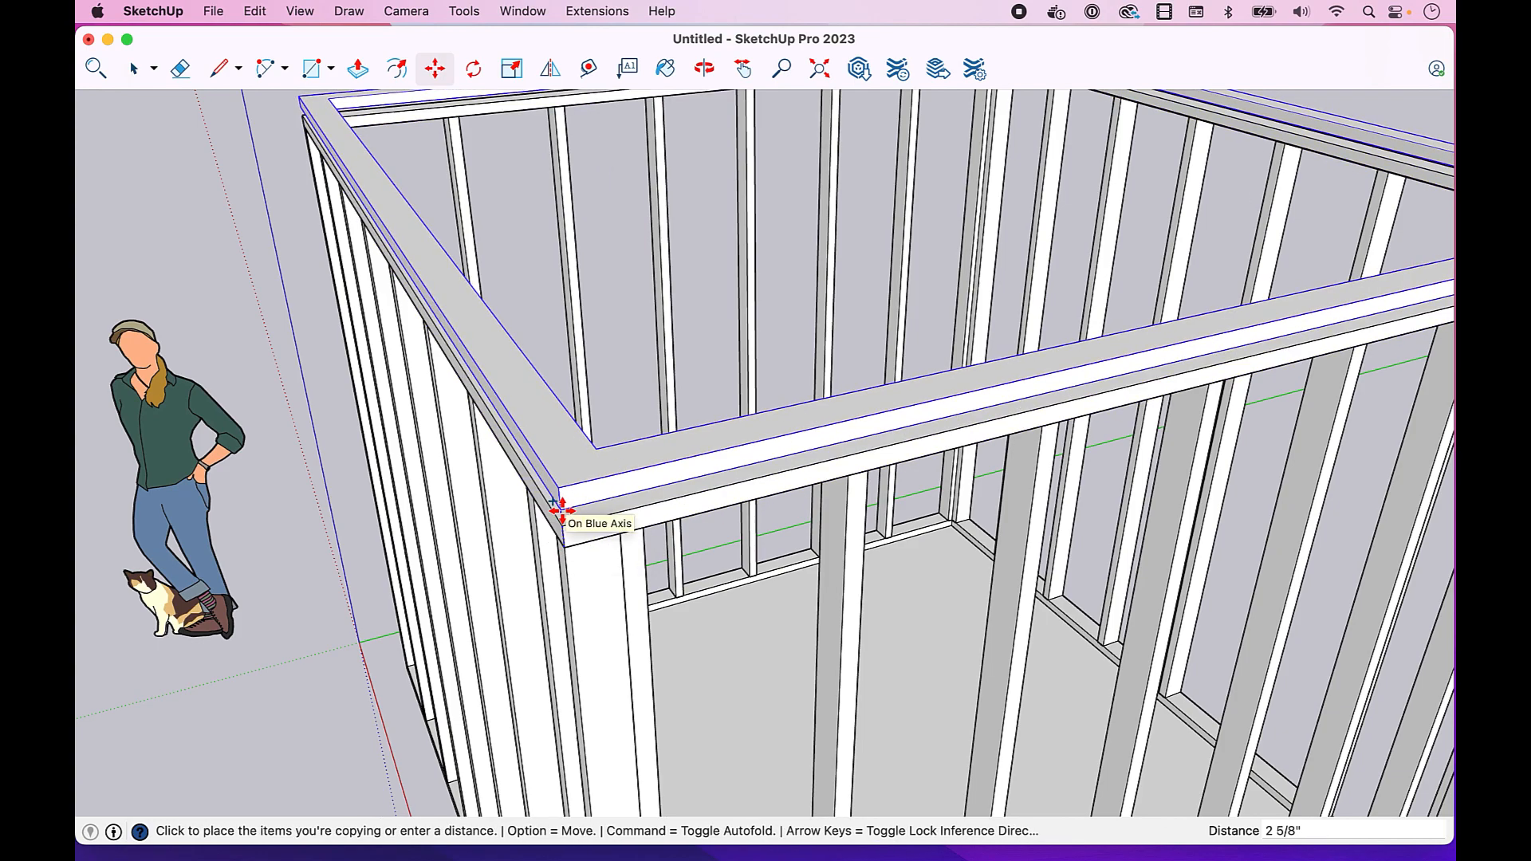
left_click(563, 528)
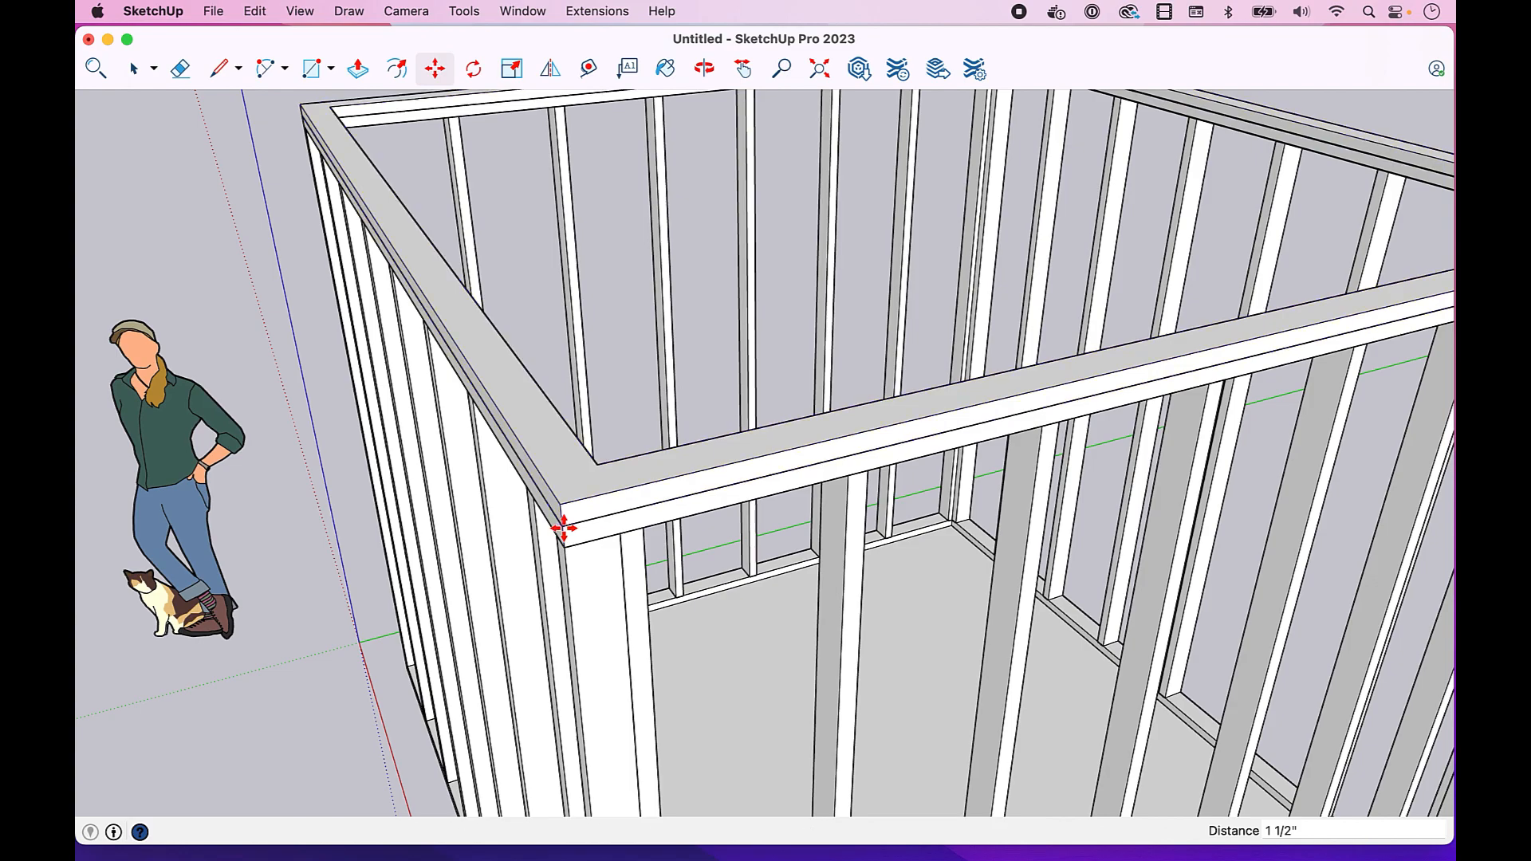
scroll(563, 527, "down", 8)
key("space")
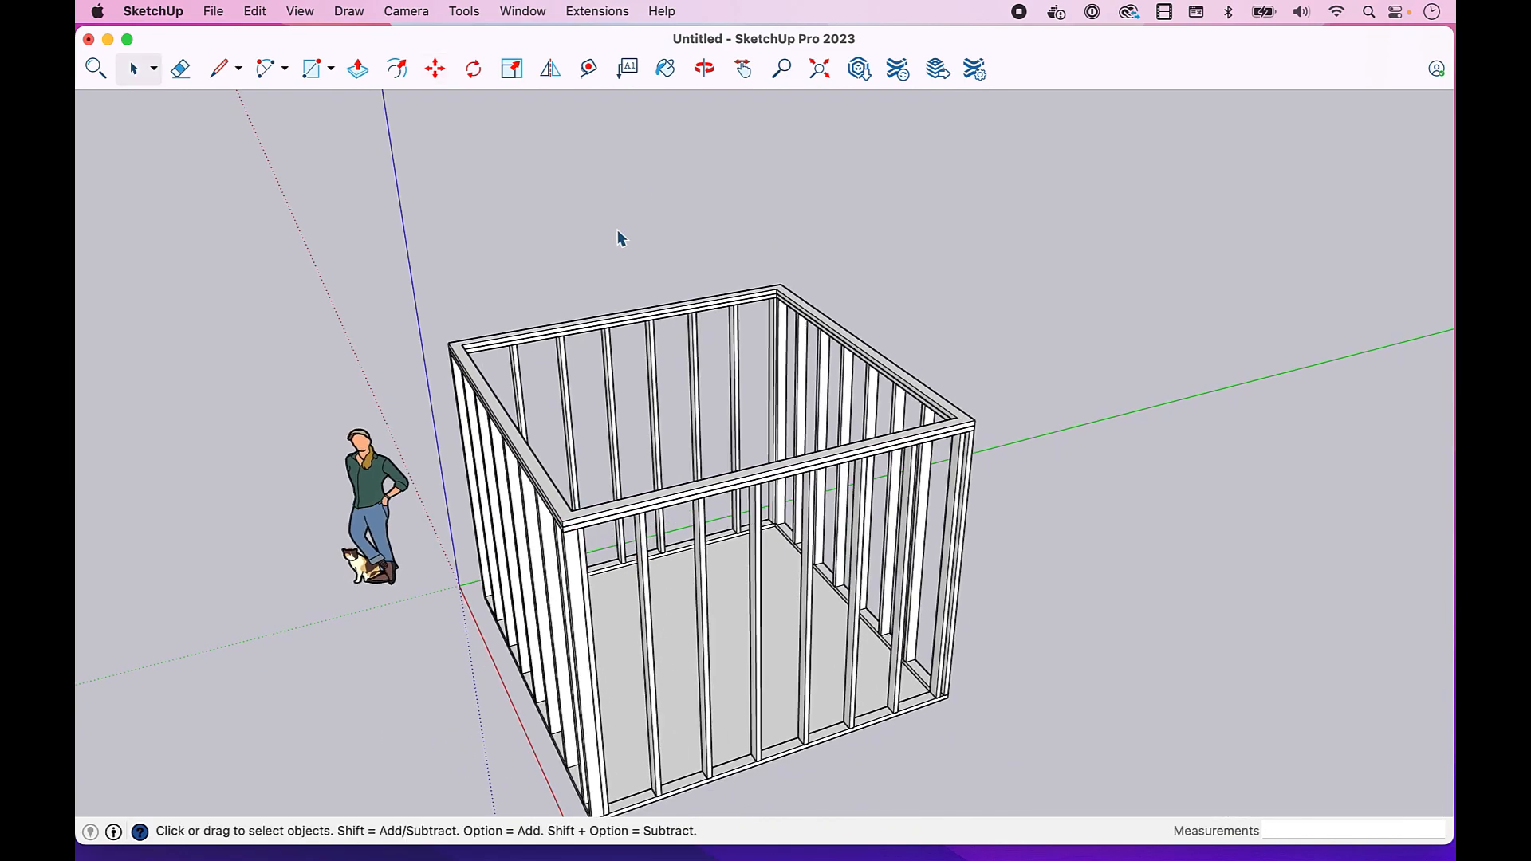
Step: Examine the framed walls and doubled top plate from several sides, ending on the wall facing away from the origin
left_click(704, 68)
left_click_drag(883, 468, 791, 383)
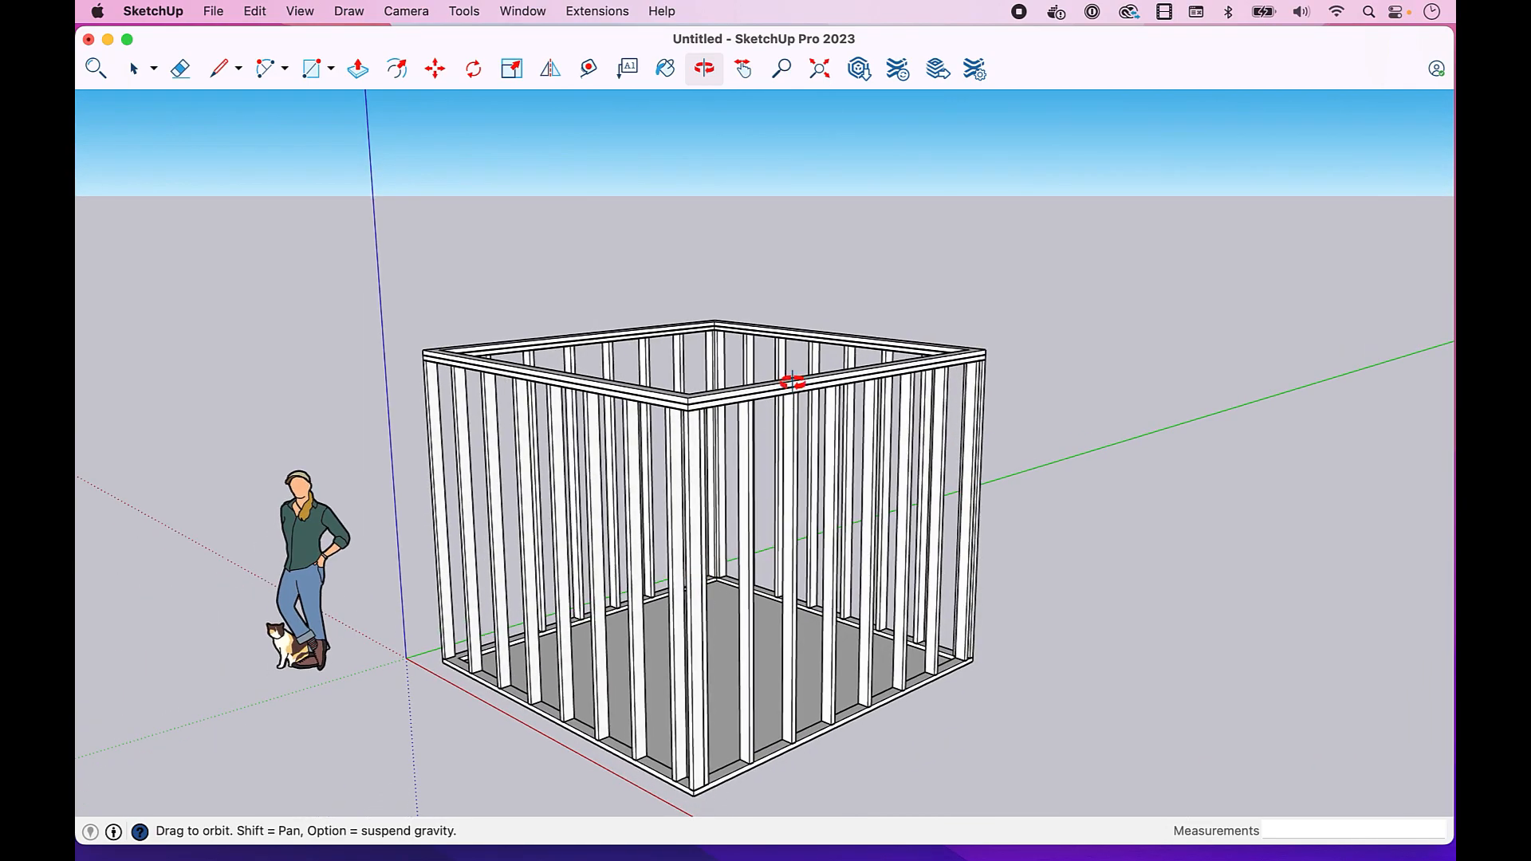
left_click(743, 70)
scroll(752, 232, "down", 3)
left_click(705, 70)
left_click_drag(1021, 383, 792, 513)
scroll(840, 549, "up", 3)
key("space")
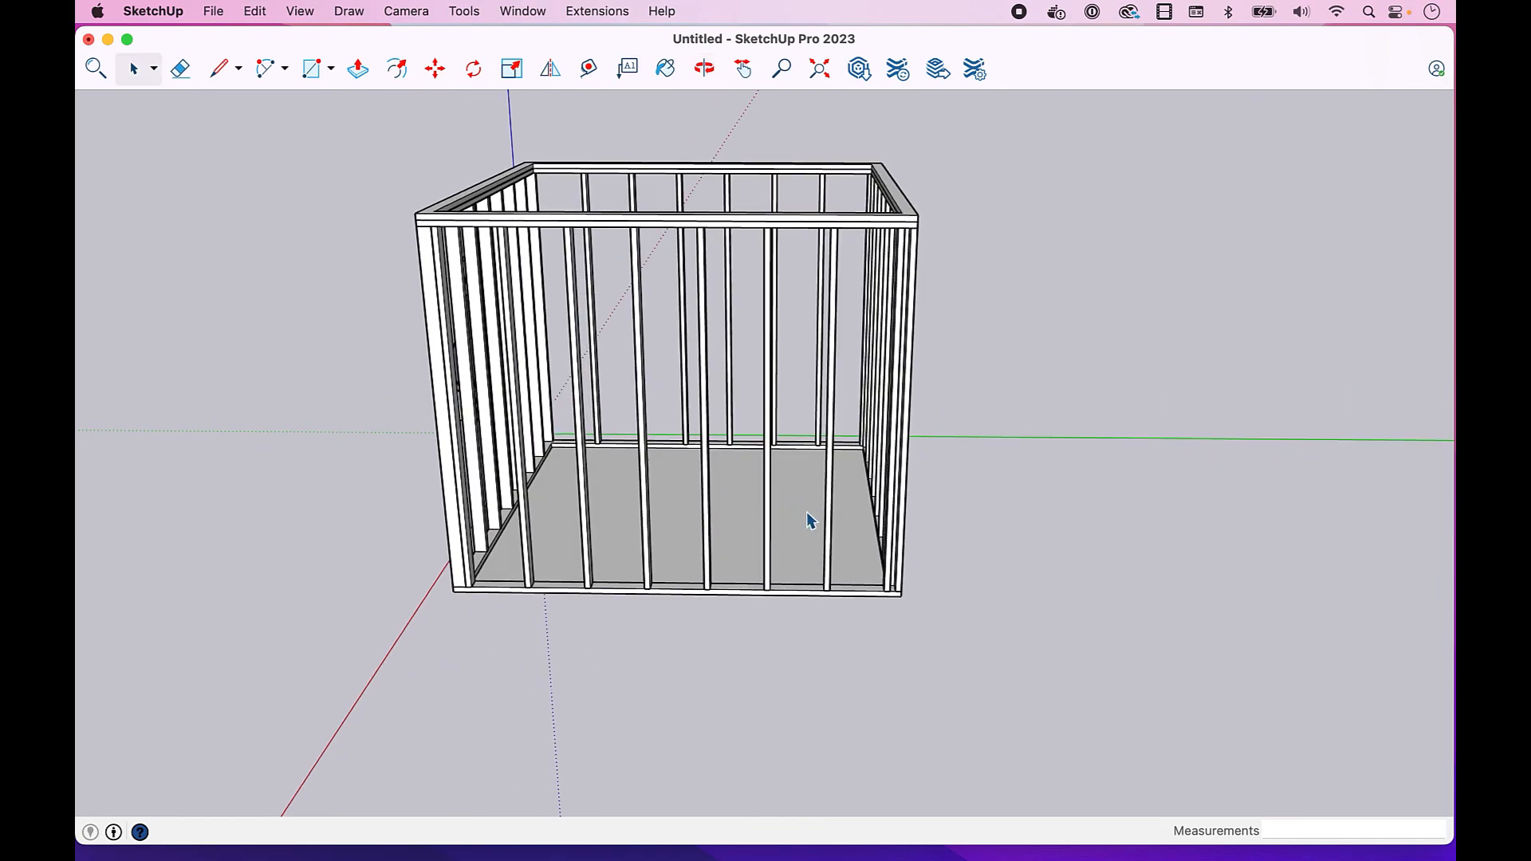
Step: Place a vertical guide 18" in from the outer corner edge of the front wall's bottom plate
scroll(889, 581, "up", 5)
left_click(589, 69)
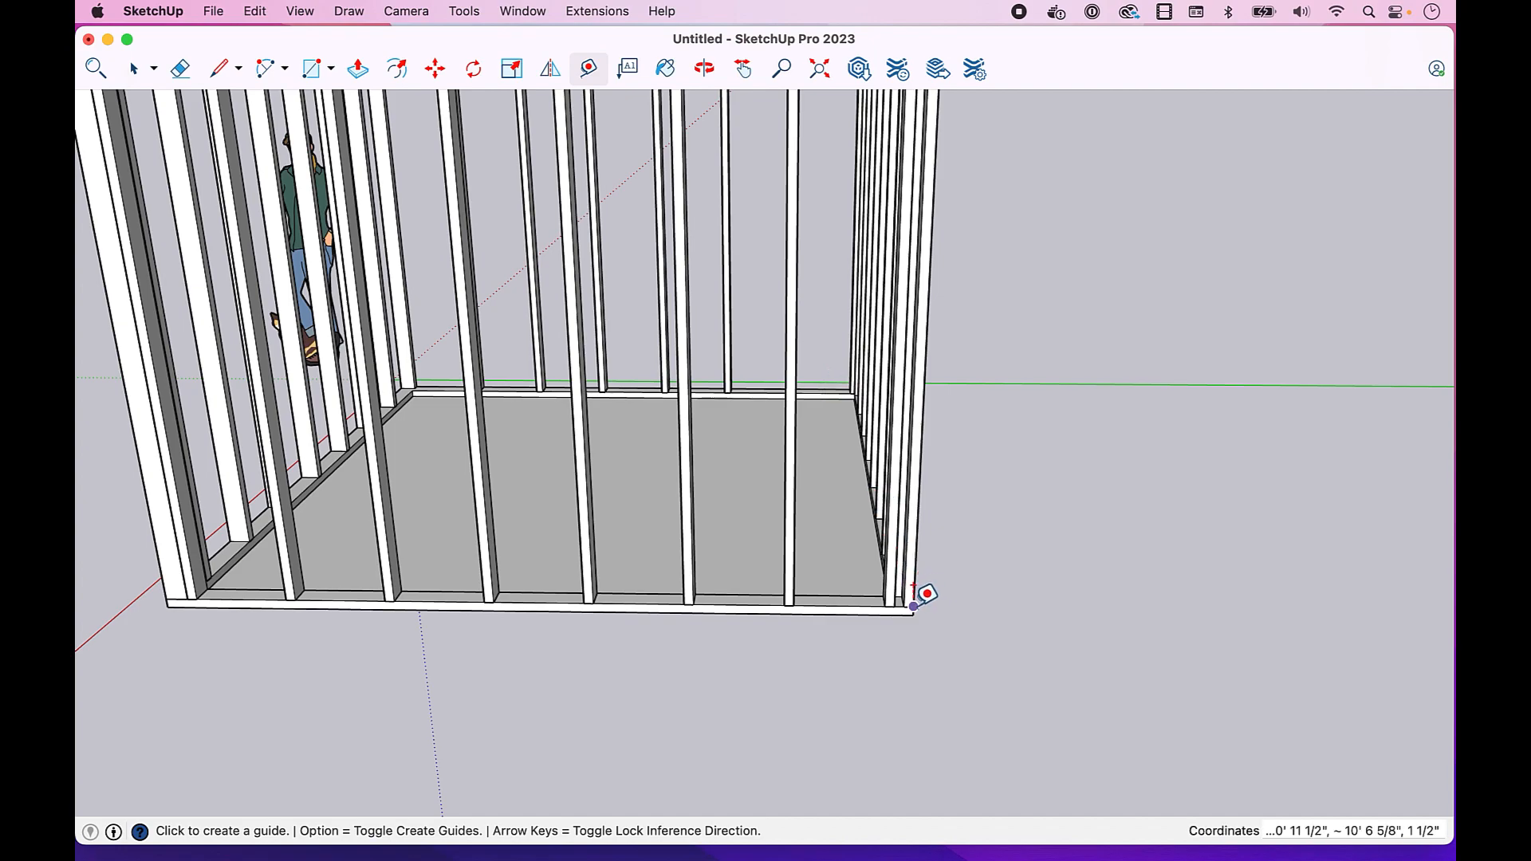
scroll(914, 606, "up", 3)
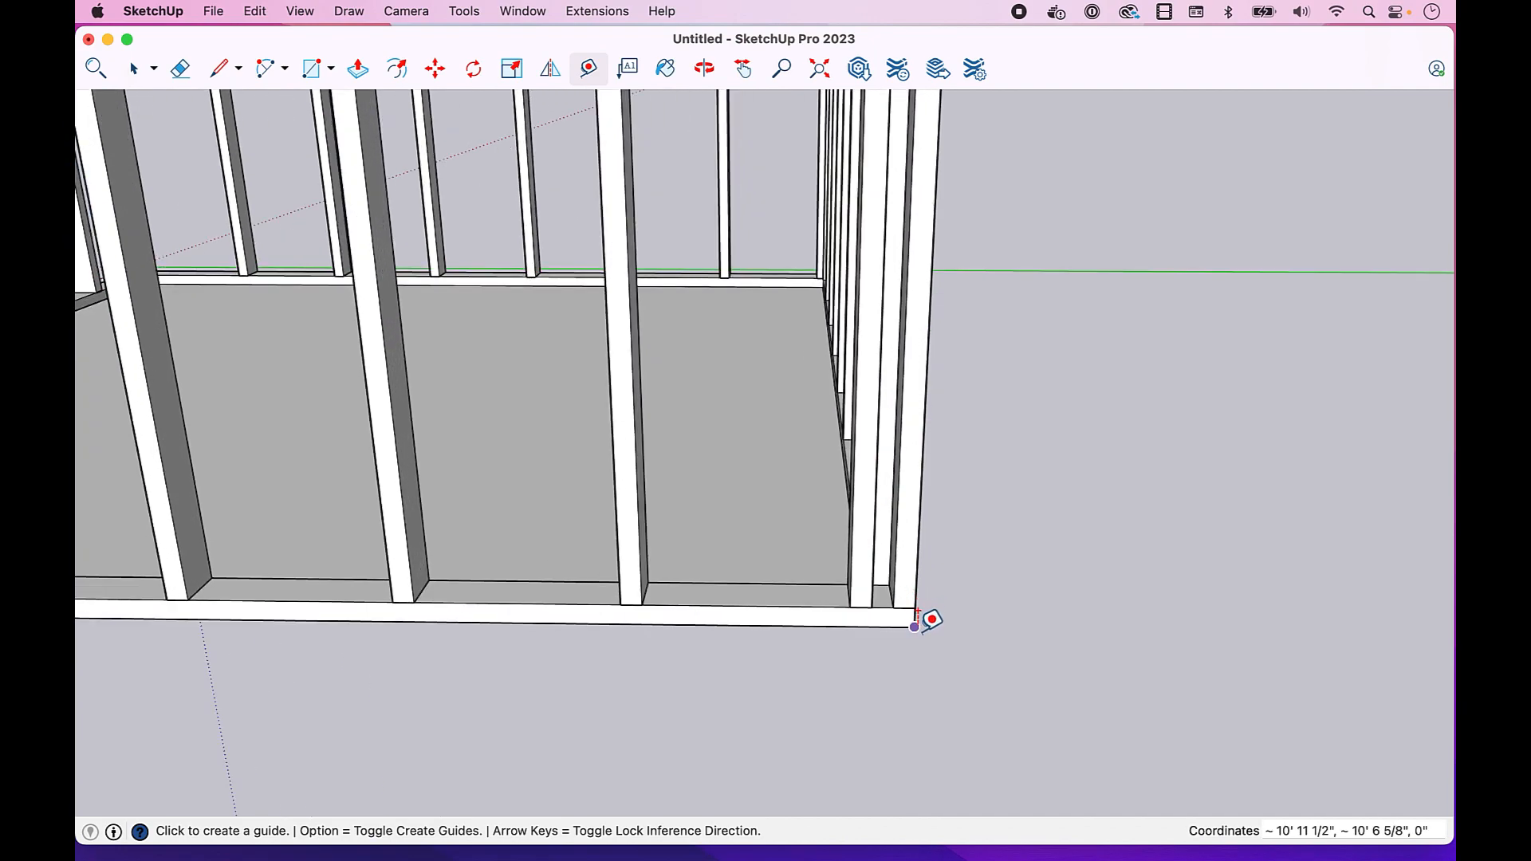
scroll(916, 607, "up", 2)
left_click(914, 610)
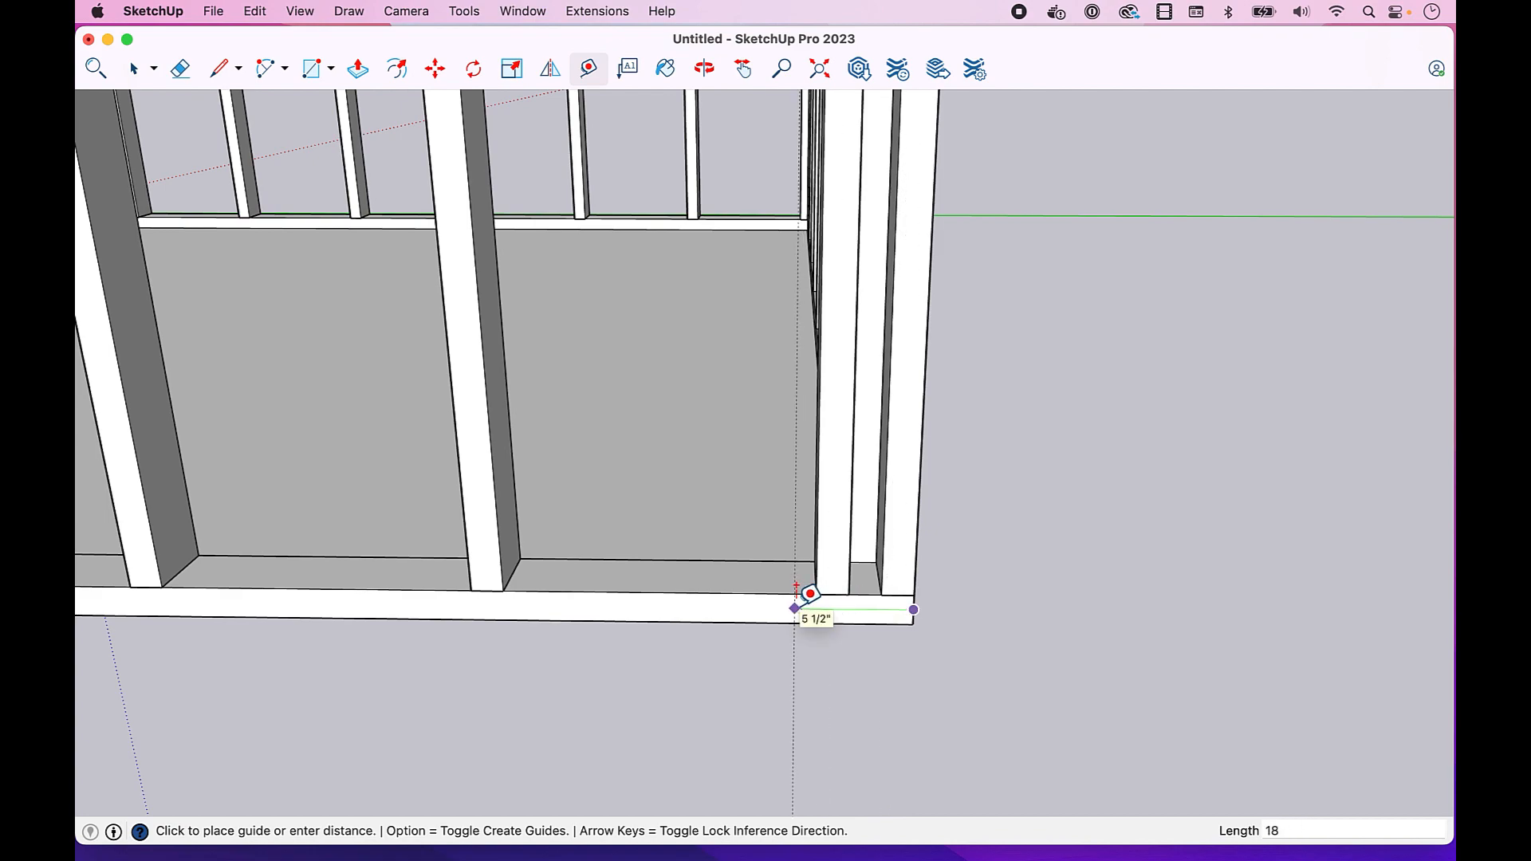
key("Return")
Step: Draw a 1 1/2" line across the bottom plate's outer face along the guide
key("l")
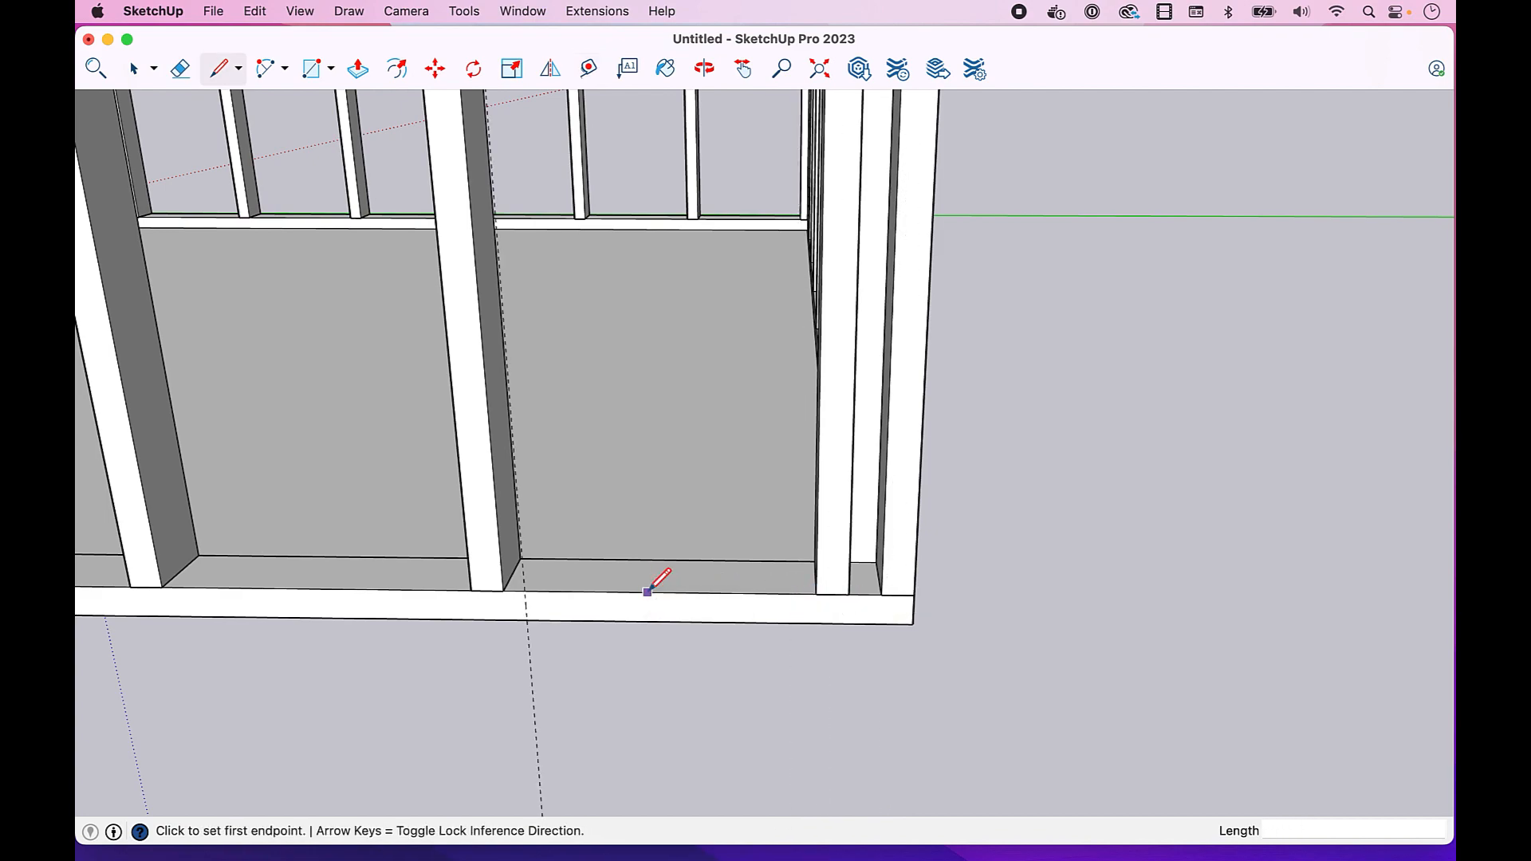
left_click(524, 590)
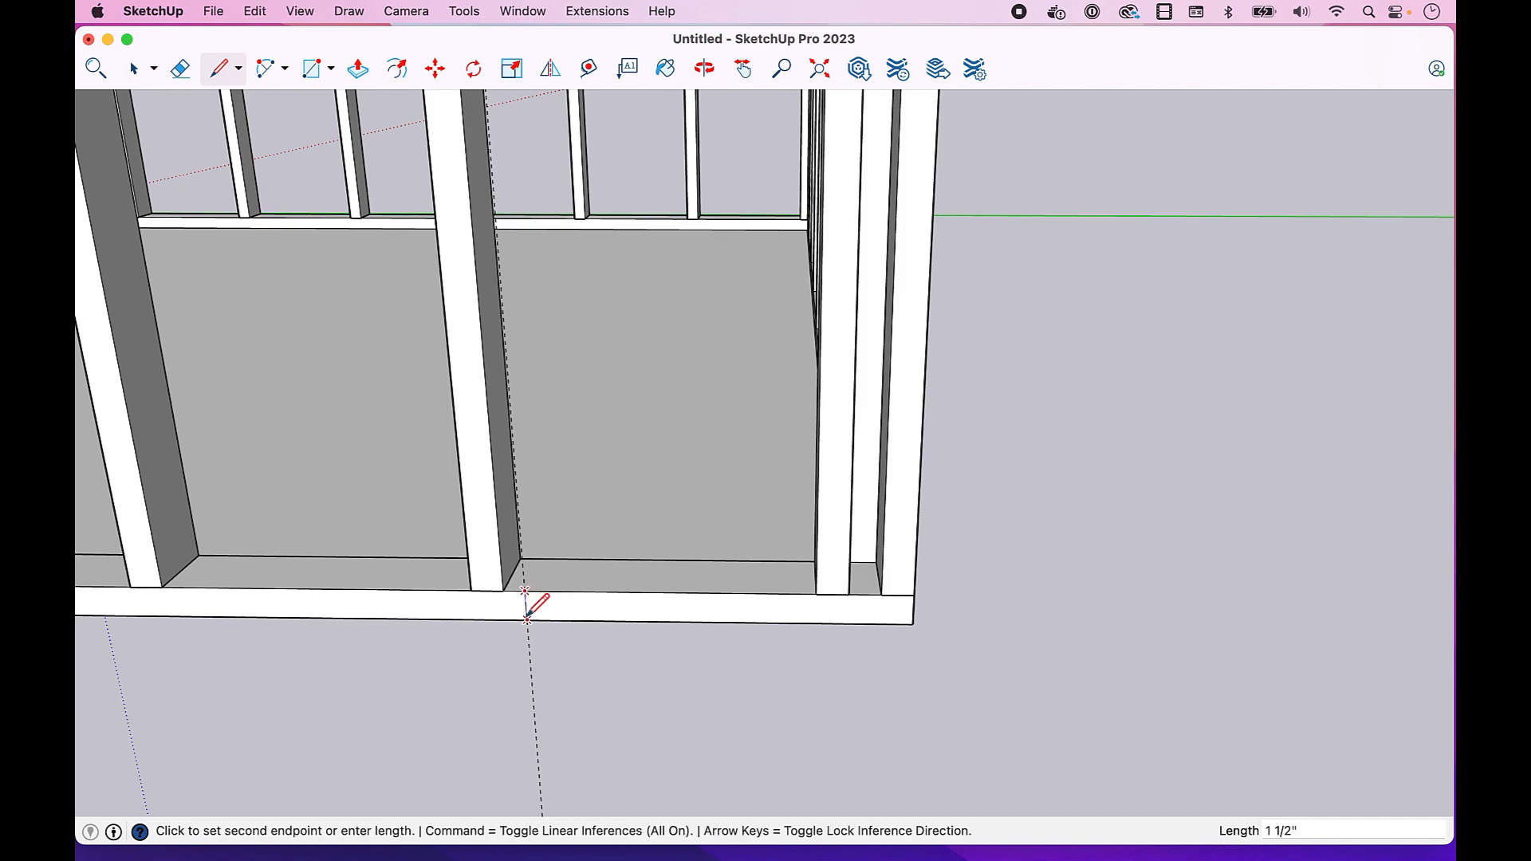
left_click(526, 619)
key("space")
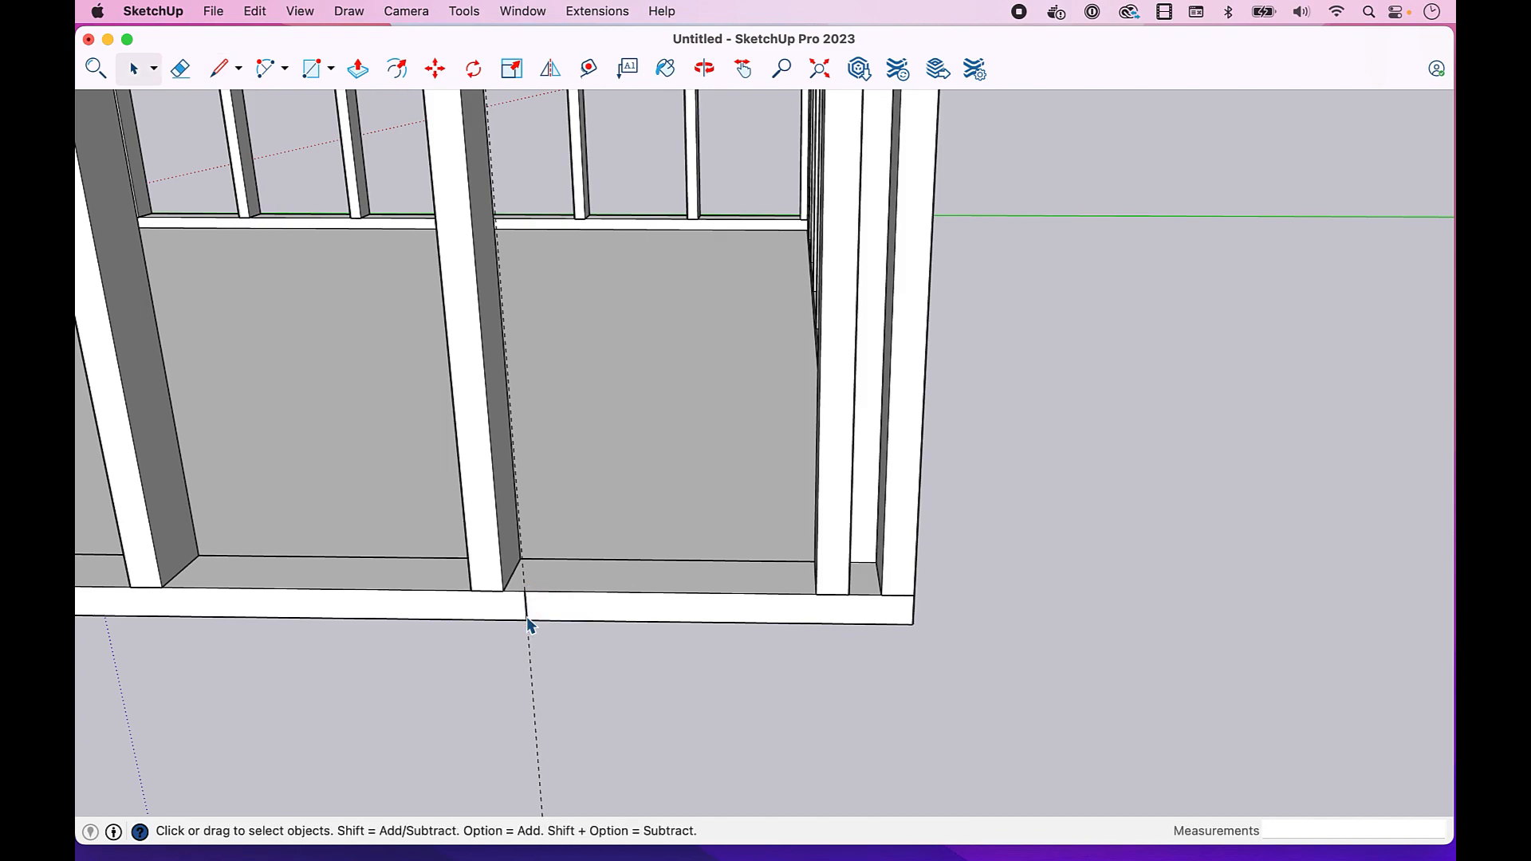
Step: Move the stud beside the guide 2 1/2" toward the near corner so its far side aligns with the plate mark
scroll(527, 619, "down", 2)
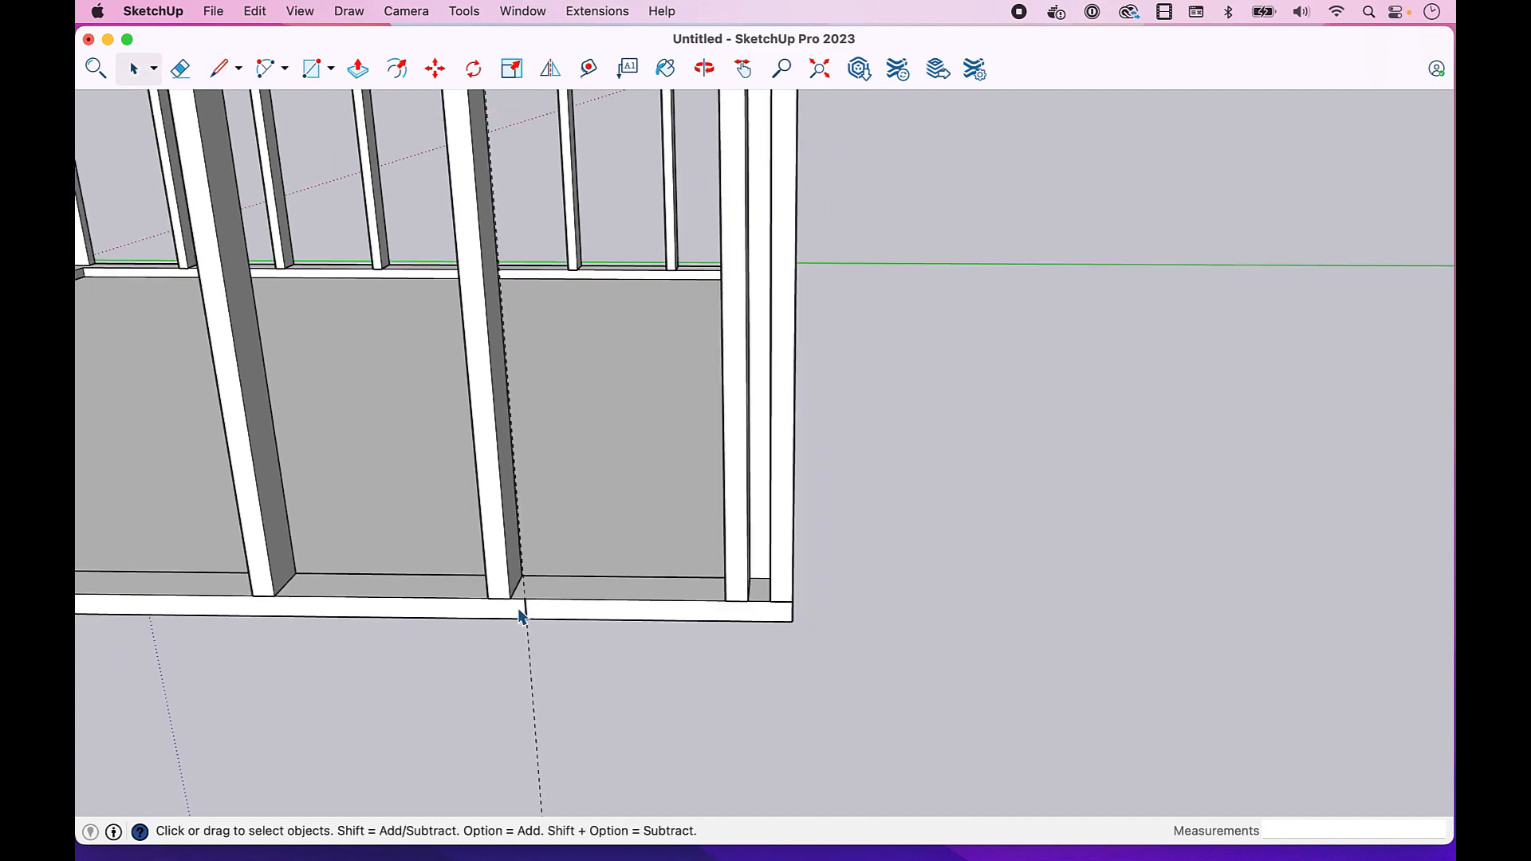
scroll(523, 610, "down", 5)
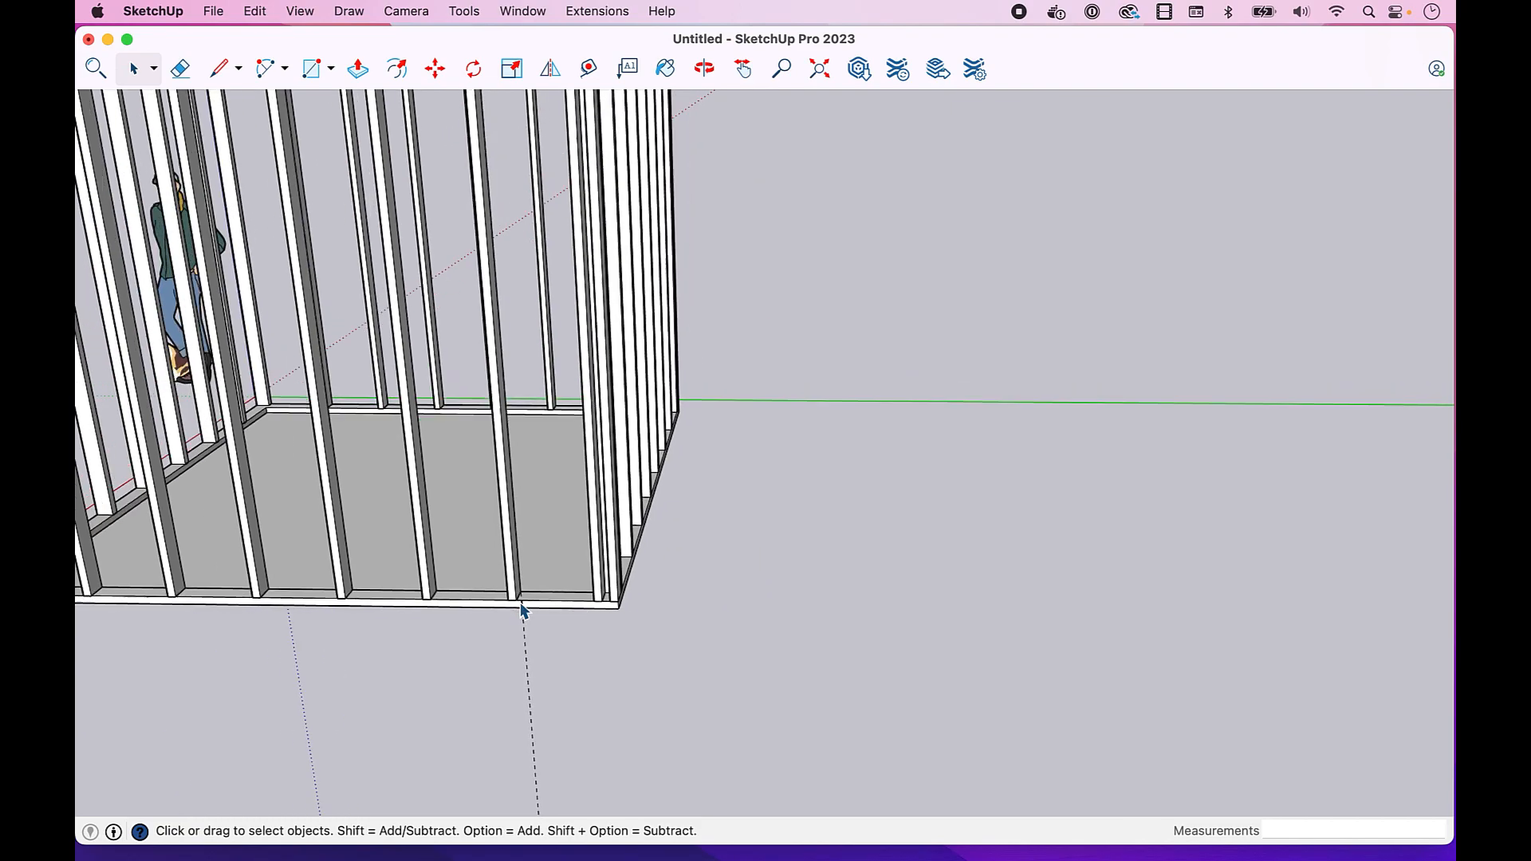
left_click(703, 68)
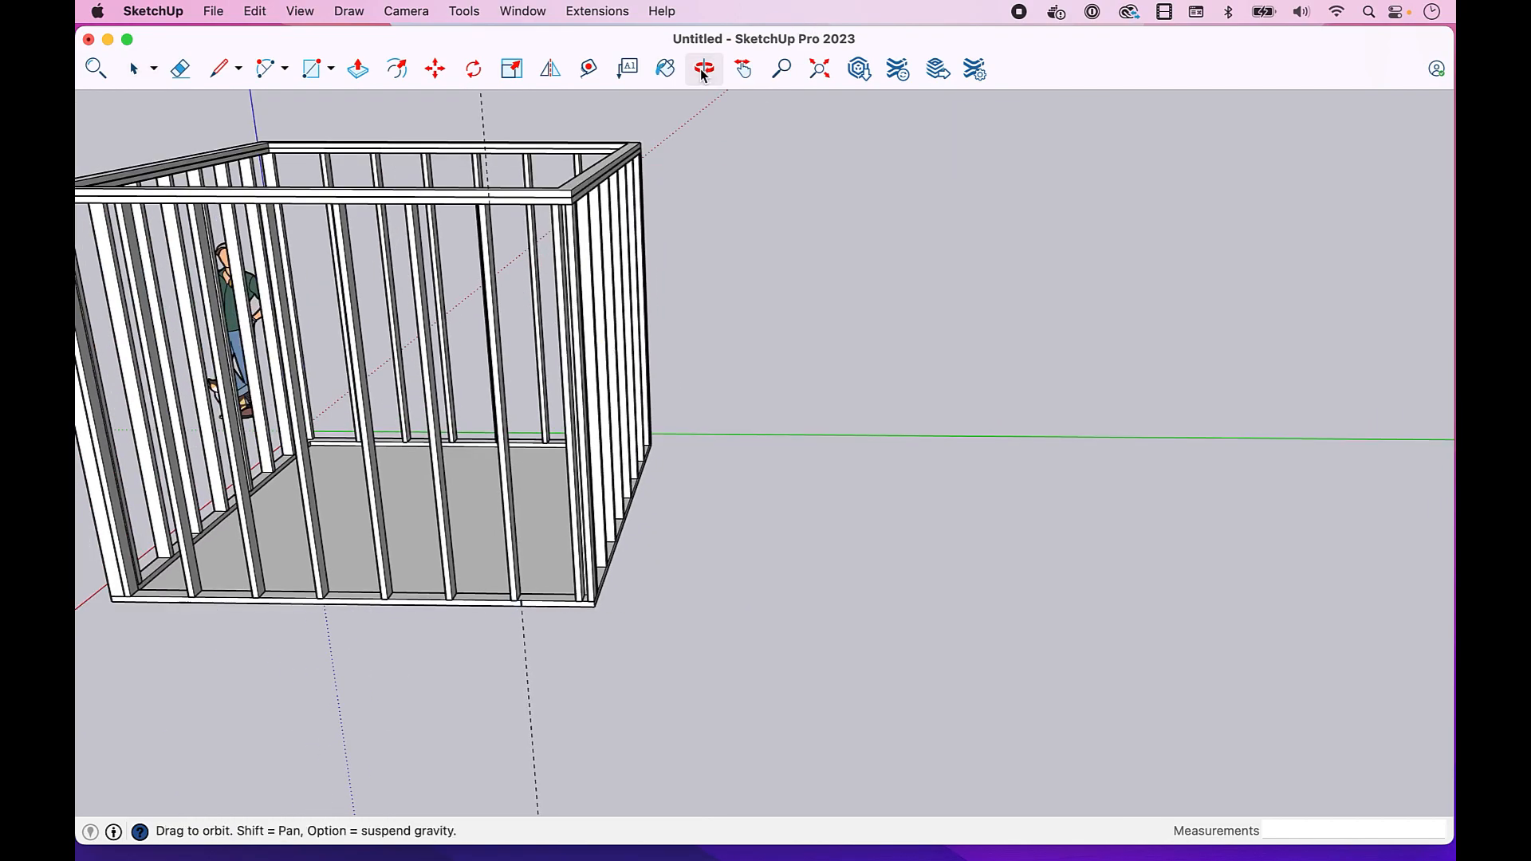
left_click(743, 69)
left_click_drag(738, 137, 965, 169)
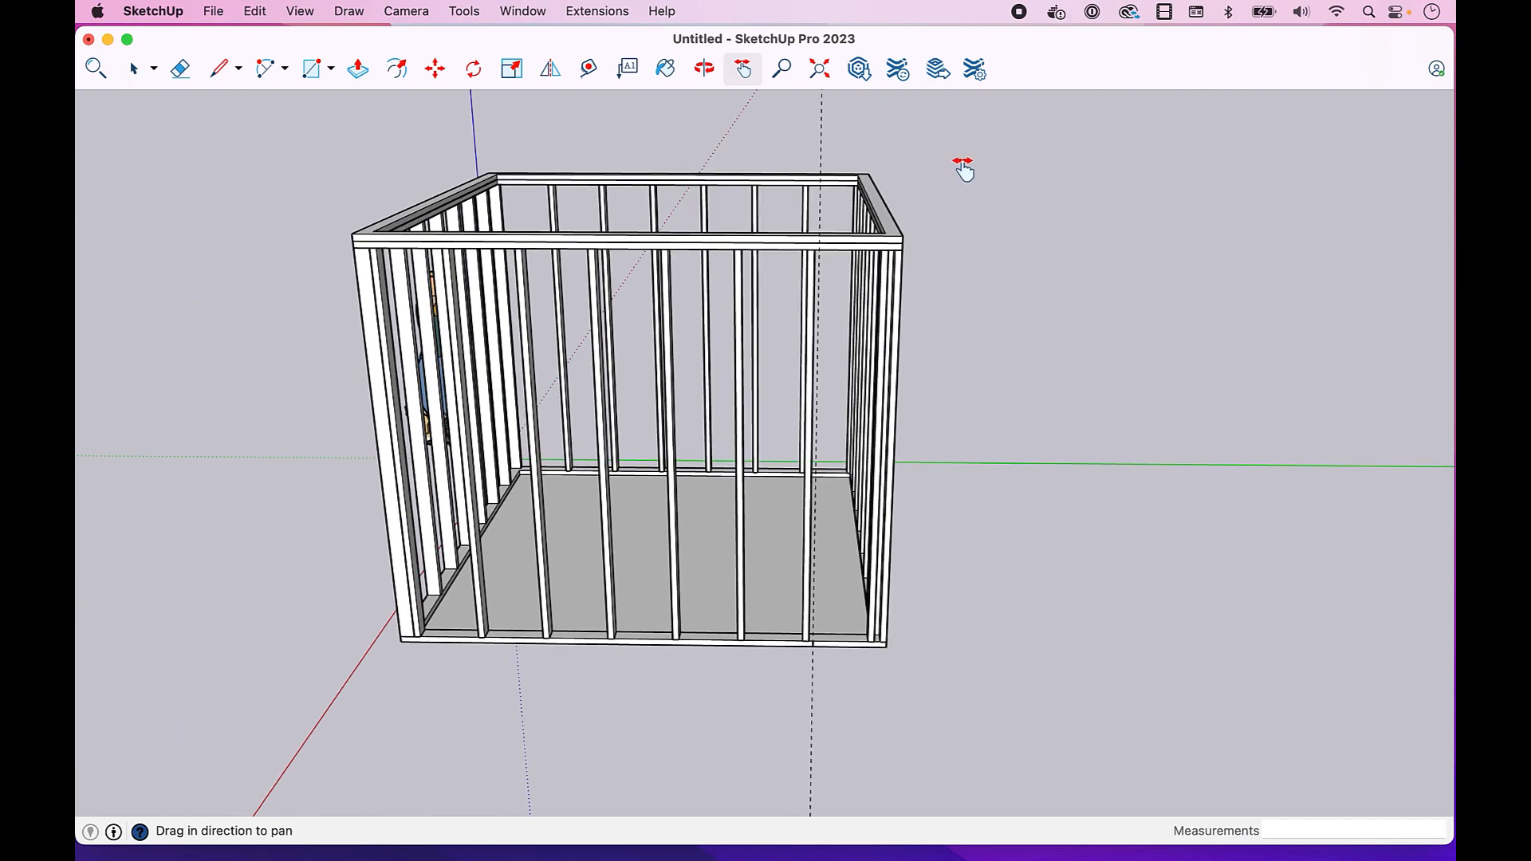
scroll(832, 513, "up", 3)
scroll(831, 512, "up", 2)
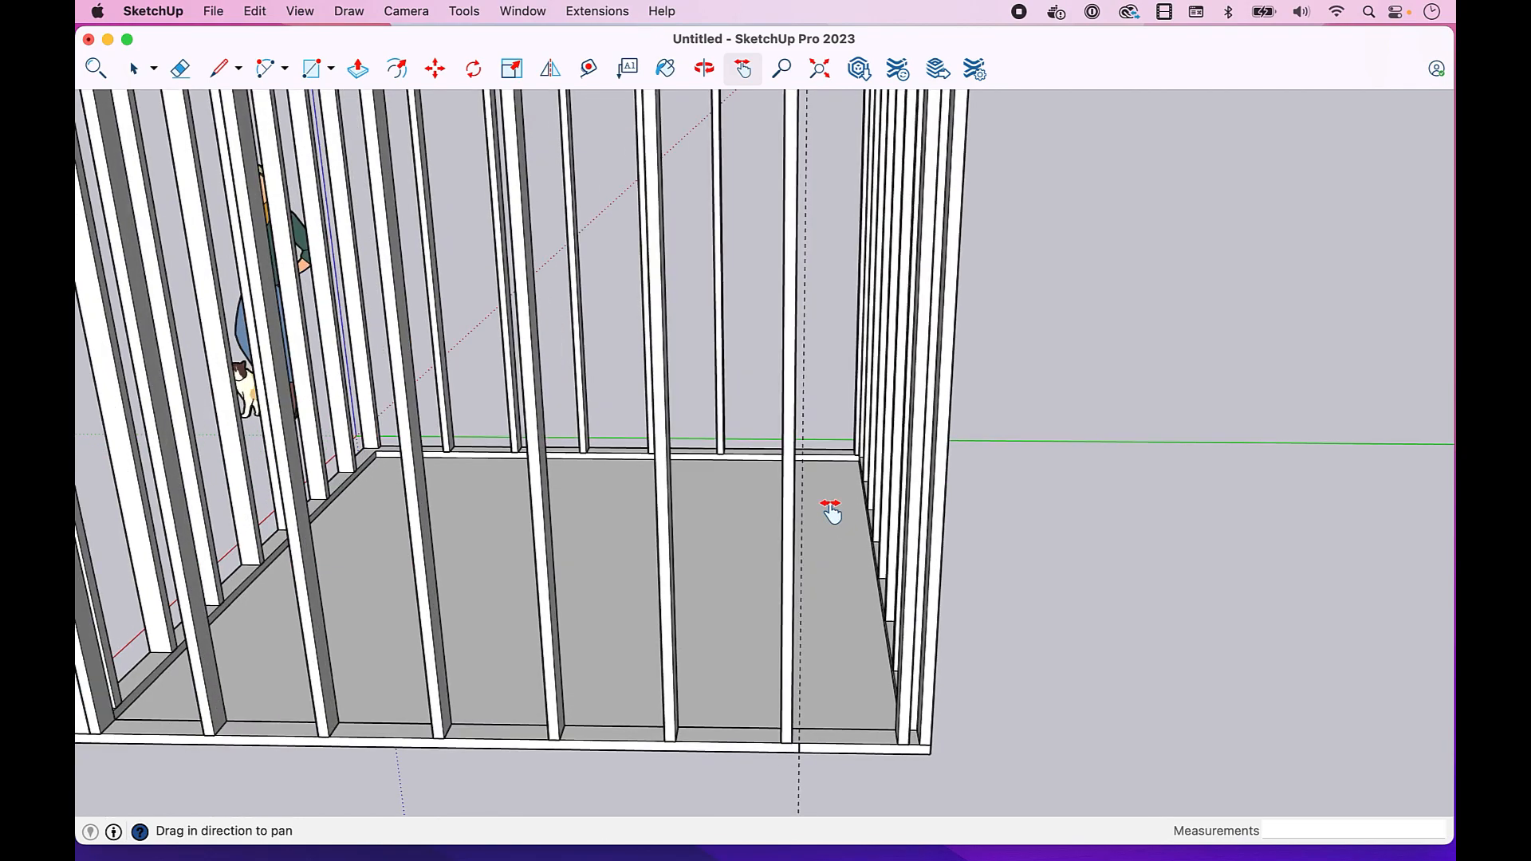
key("space")
left_click(786, 744)
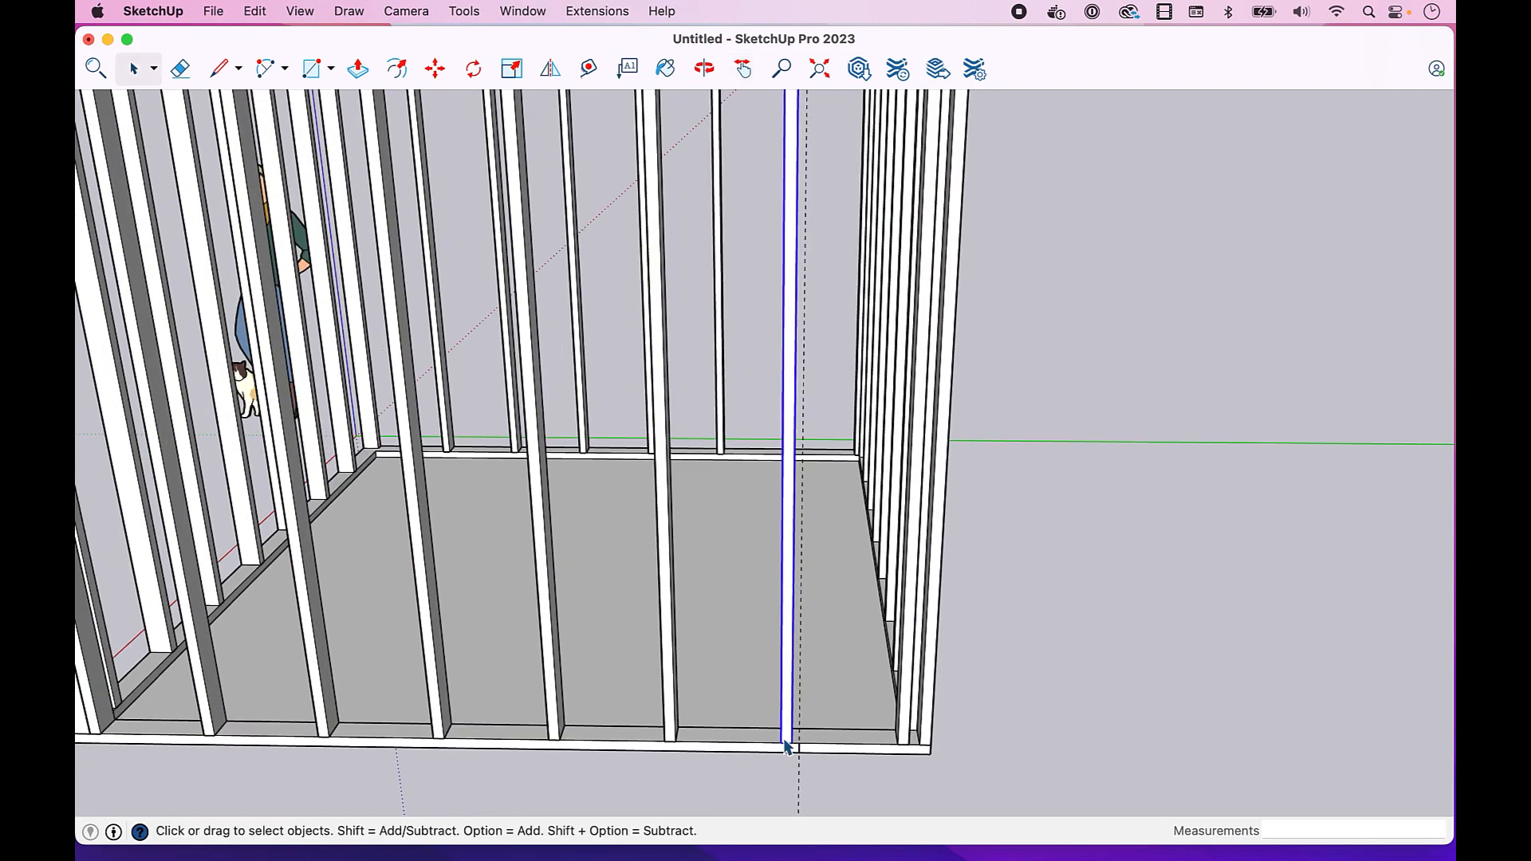
key("m")
left_click(782, 746)
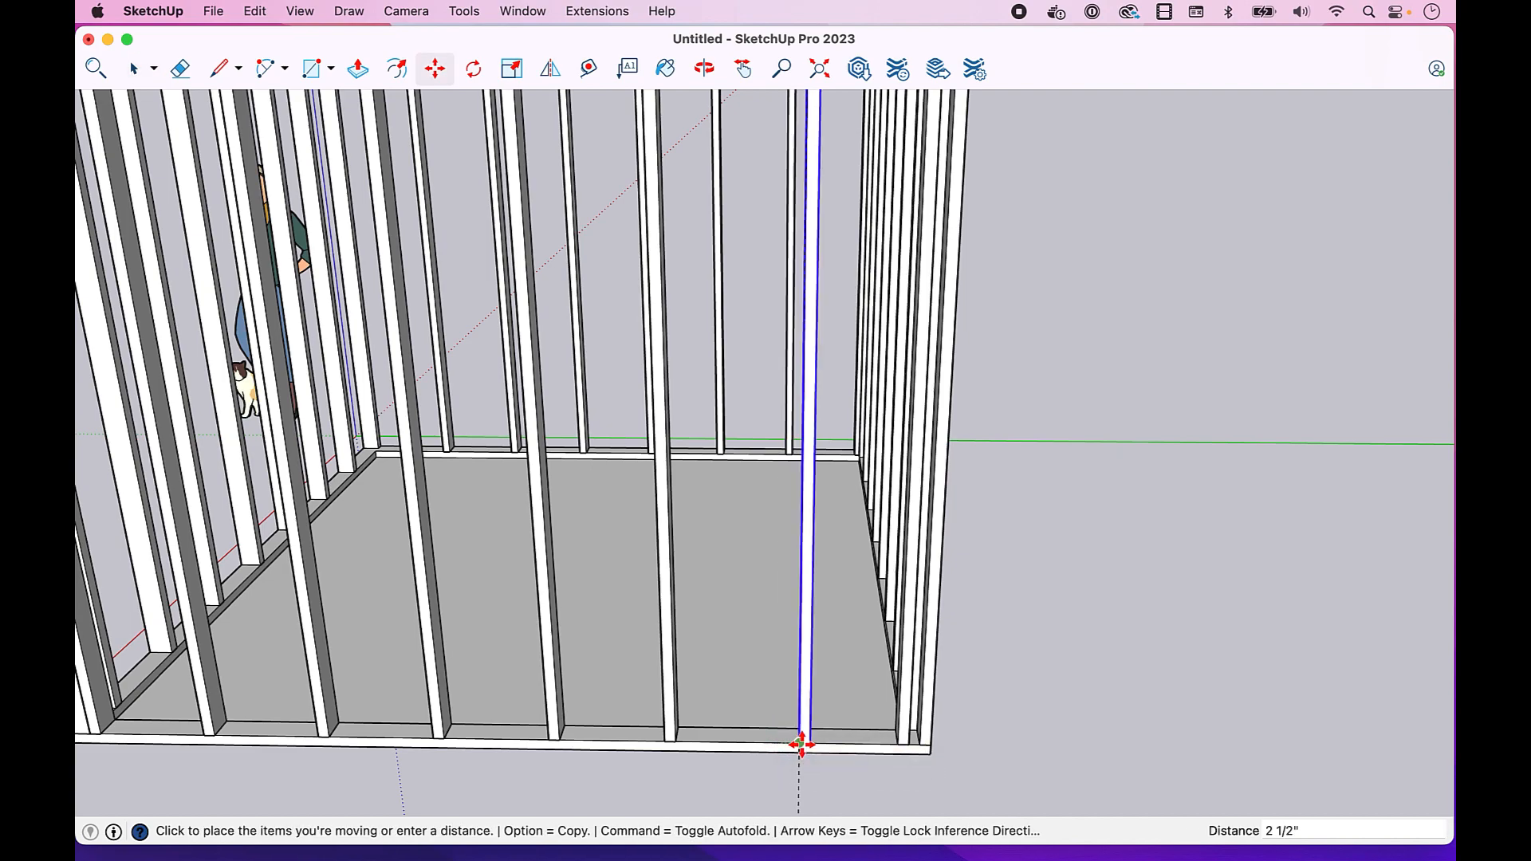
left_click(801, 743)
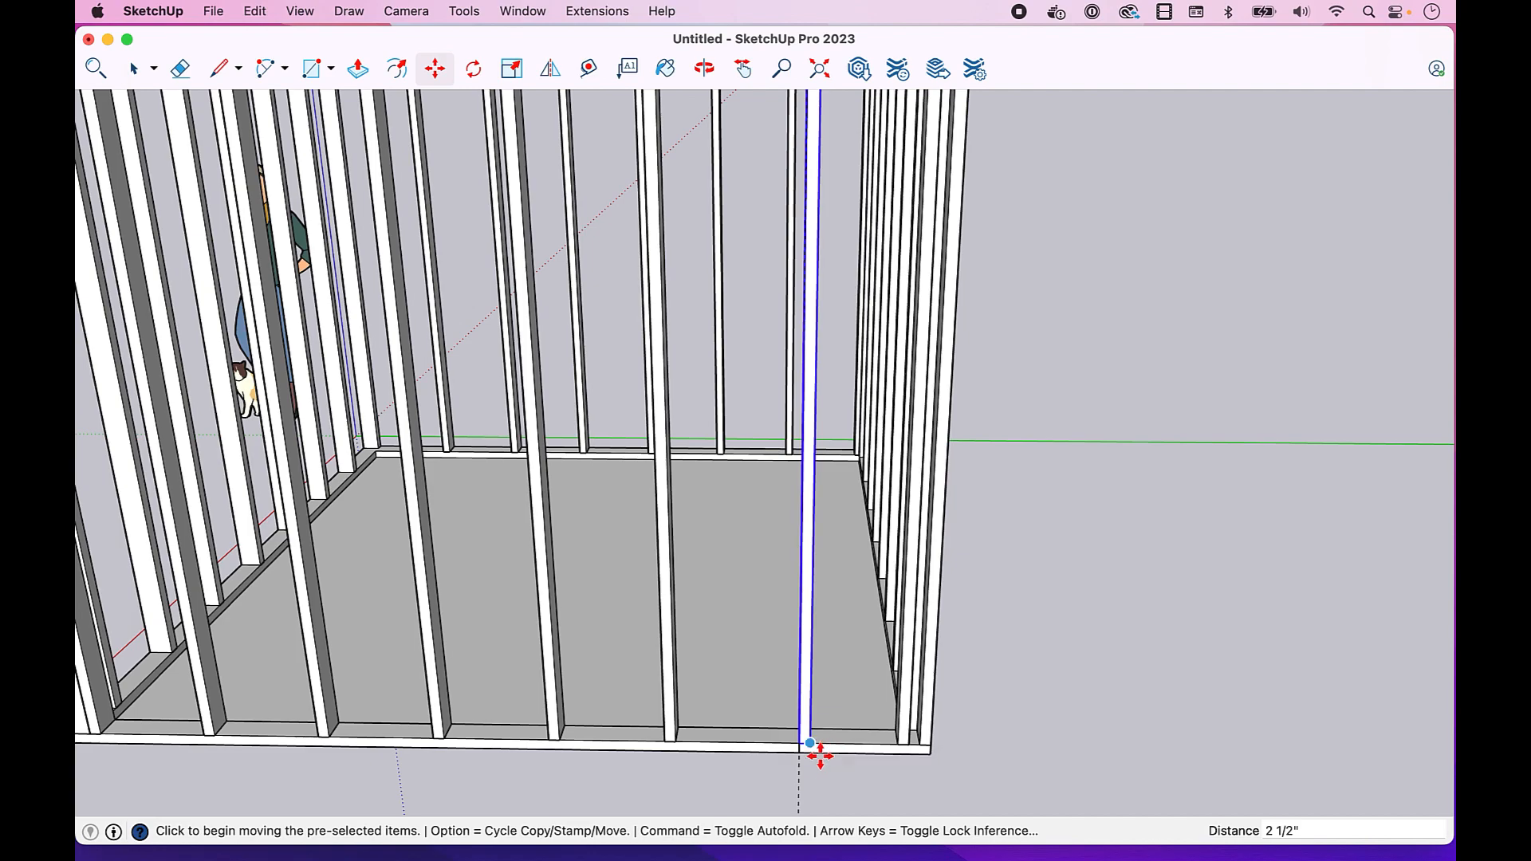
Step: Copy the repositioned front wall stud 1 1/2" toward the near corner, flush against the original
scroll(822, 754, "up", 5)
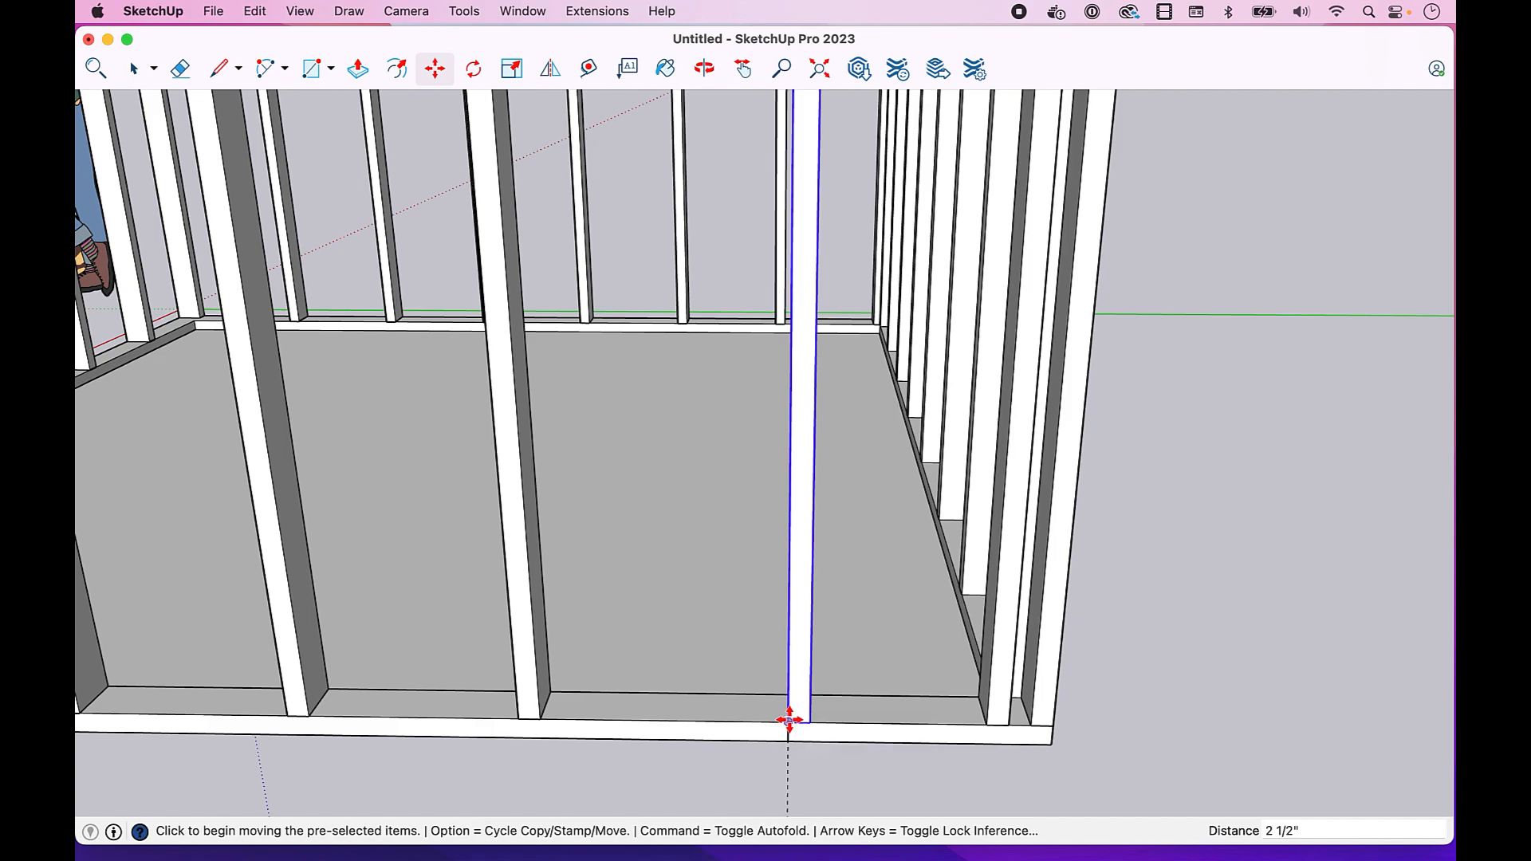
left_click(789, 720)
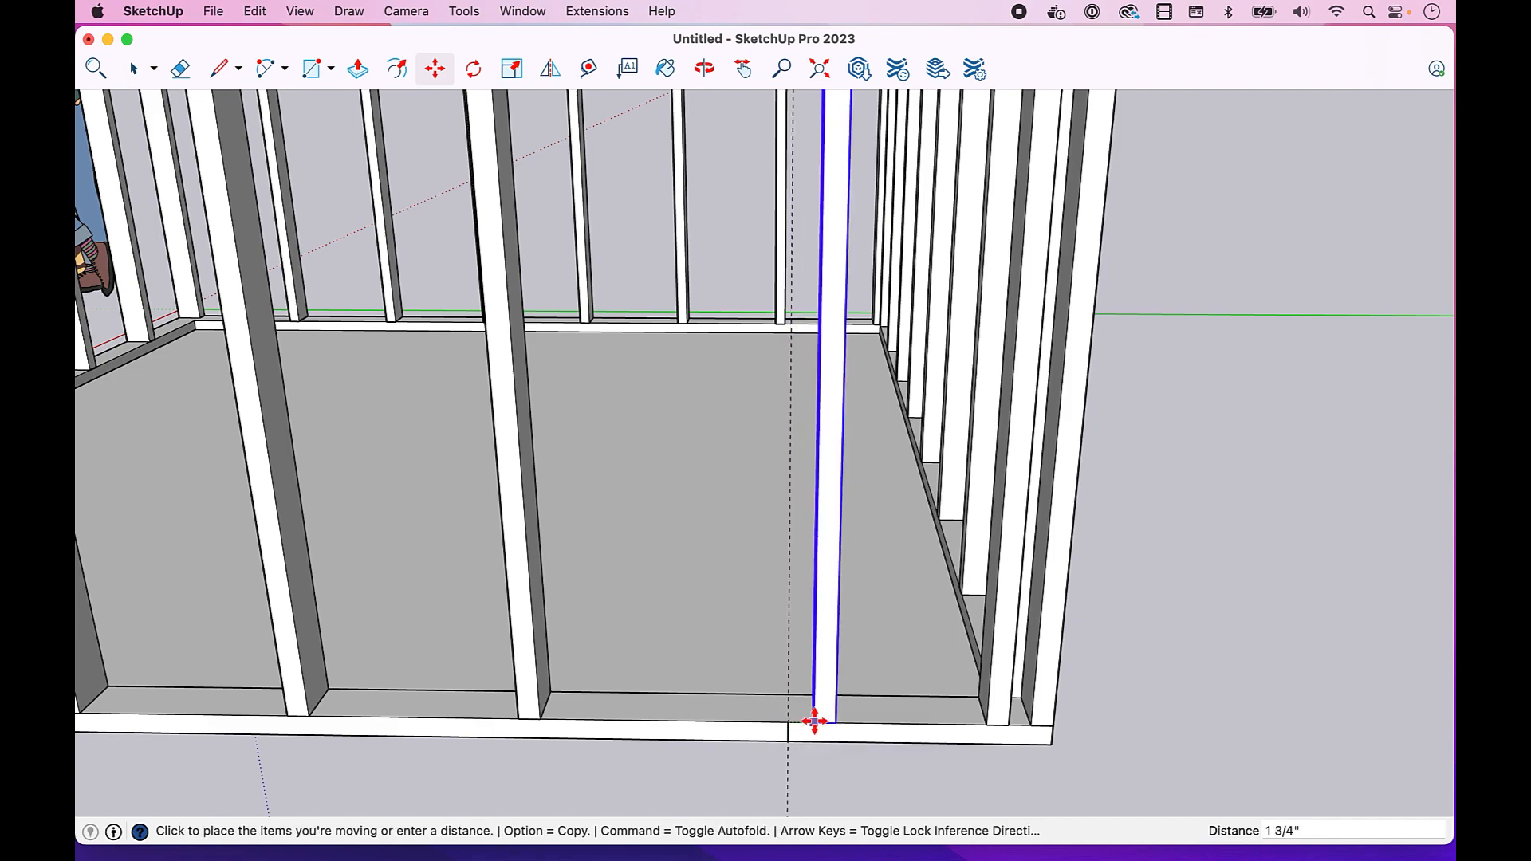
key("alt")
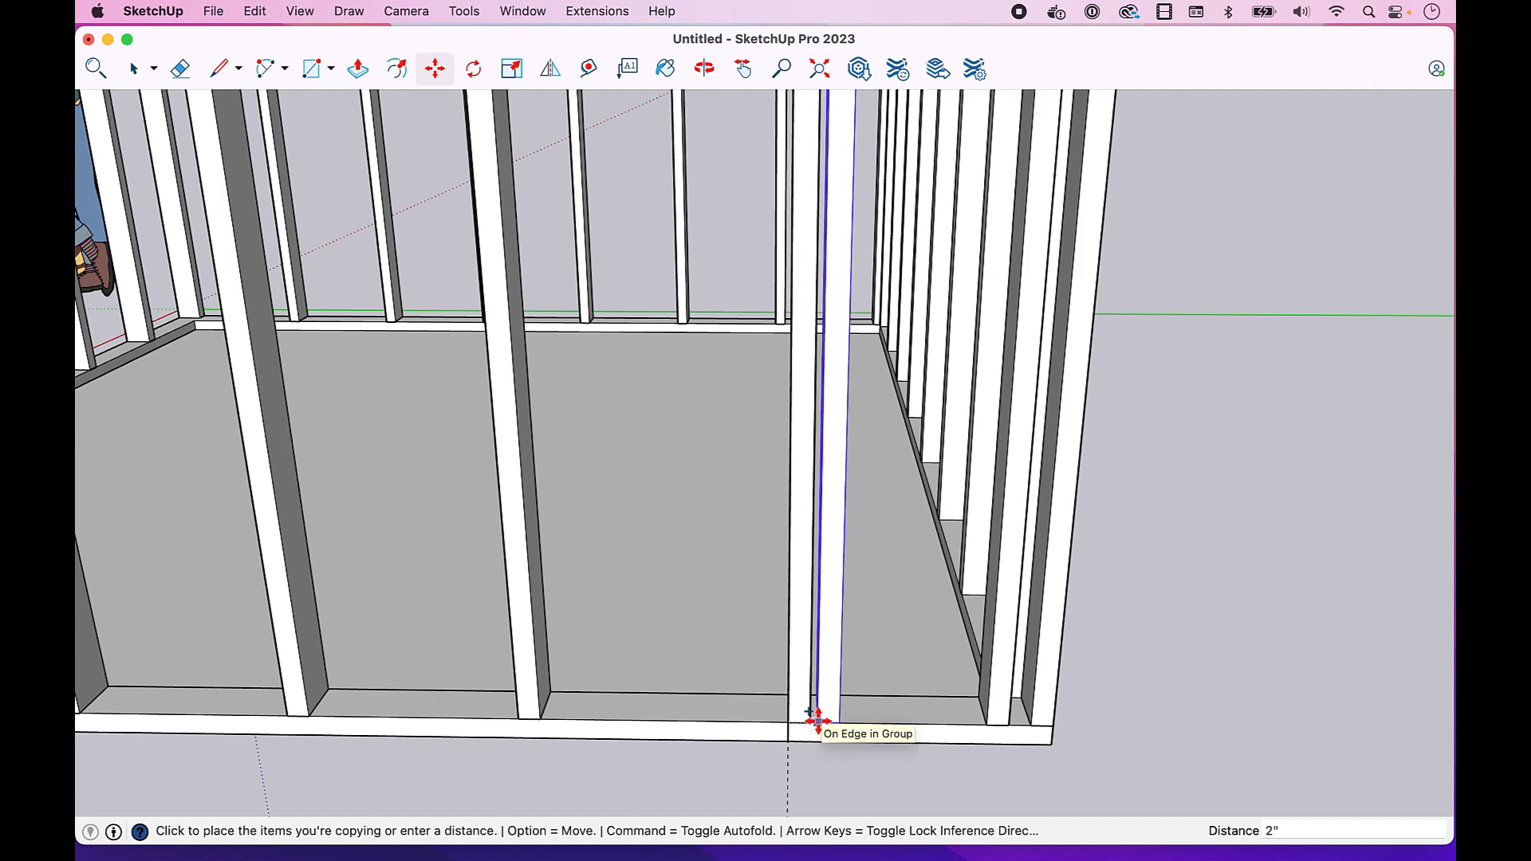
left_click(810, 722)
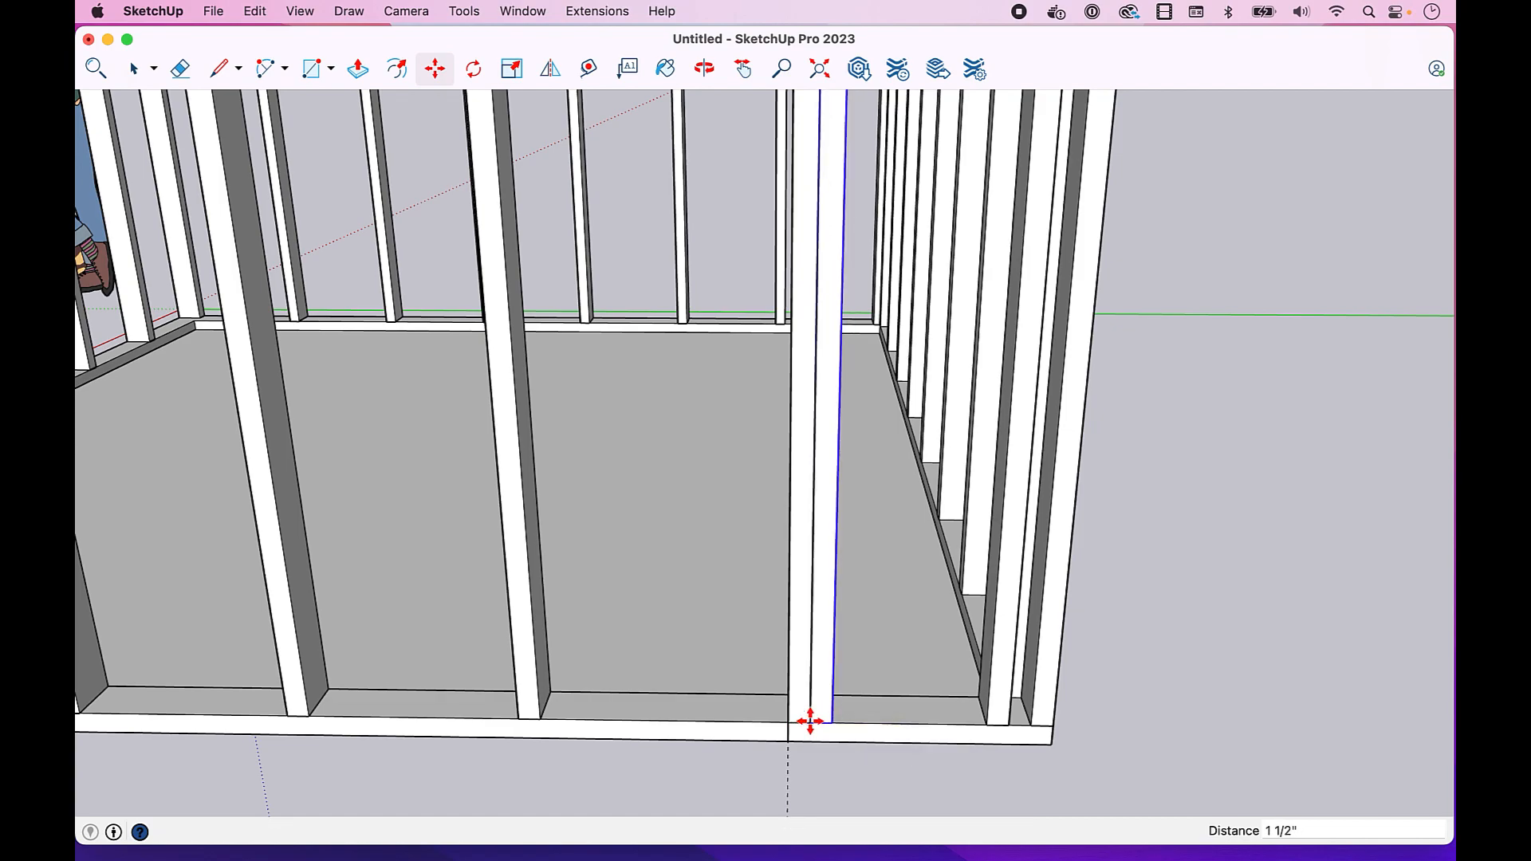
scroll(809, 721, "down", 10)
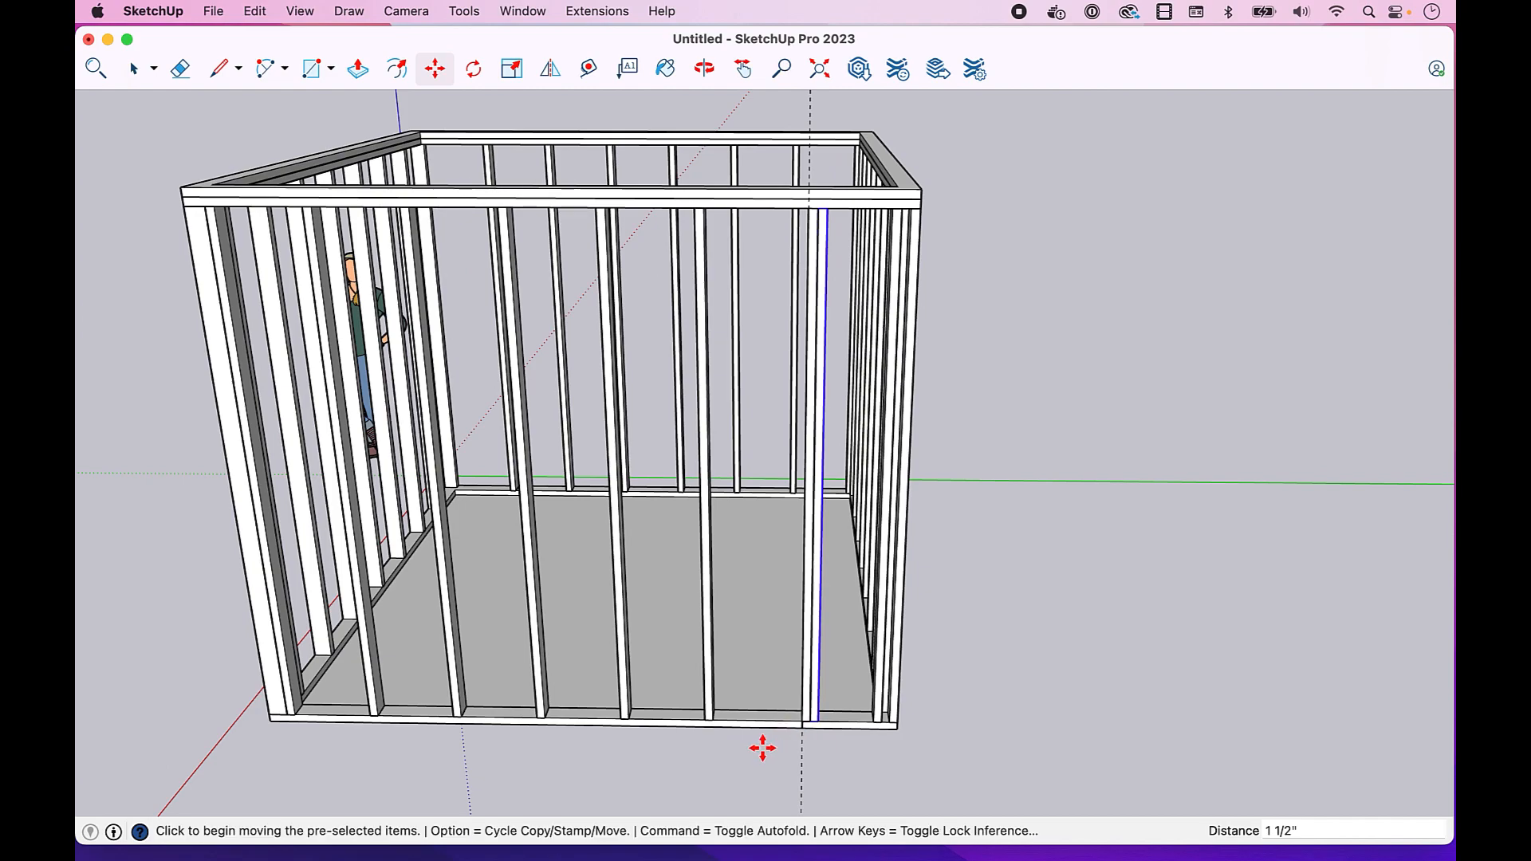
Step: Place a second vertical guide 36" from the first plate mark, farther along the front wall's bottom plate
left_click(589, 69)
scroll(800, 738, "up", 5)
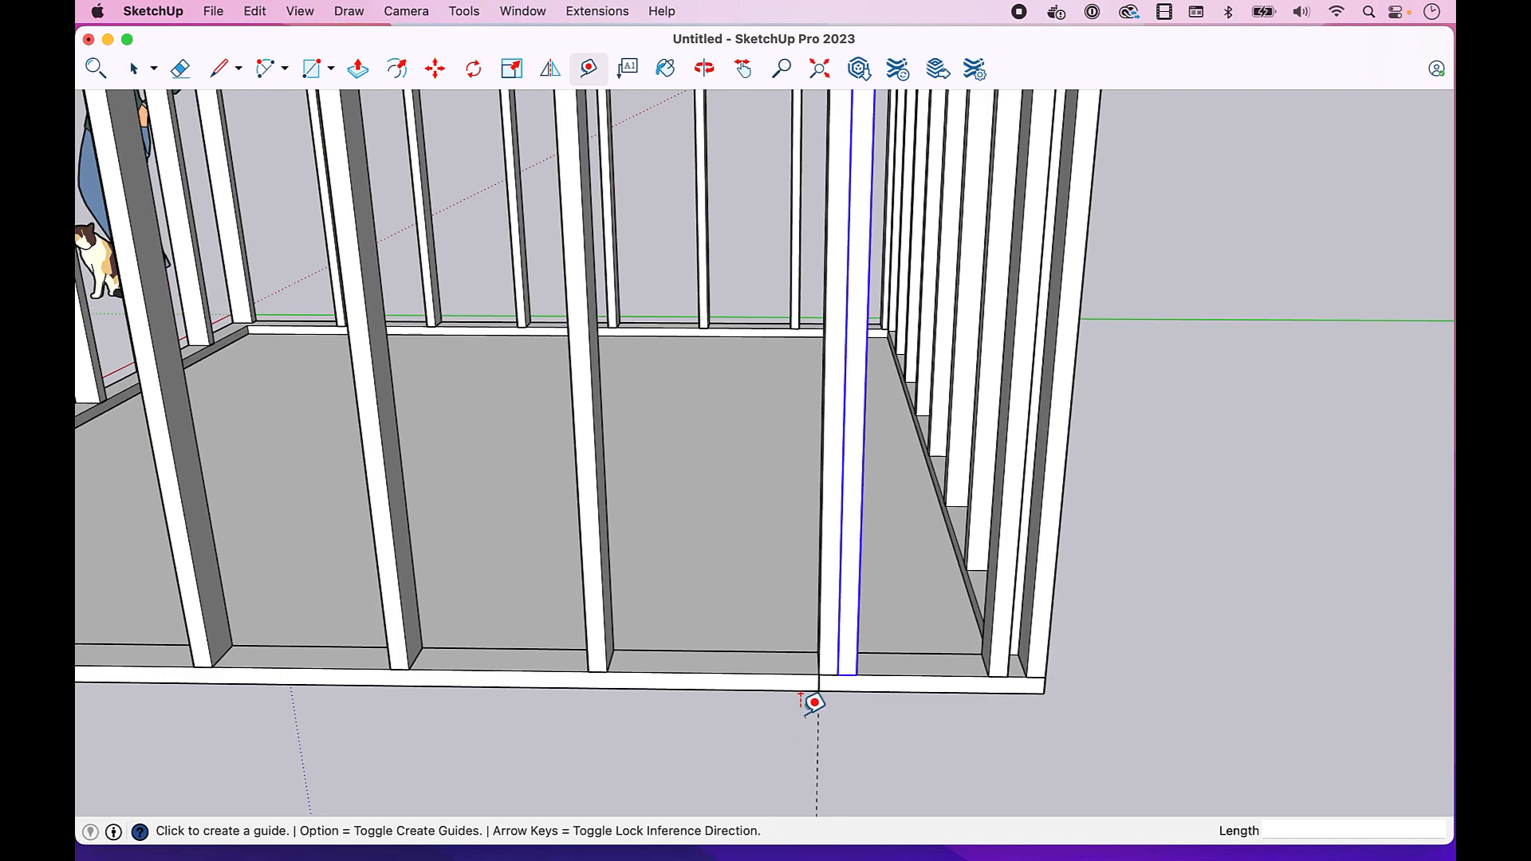
scroll(827, 670, "up", 3)
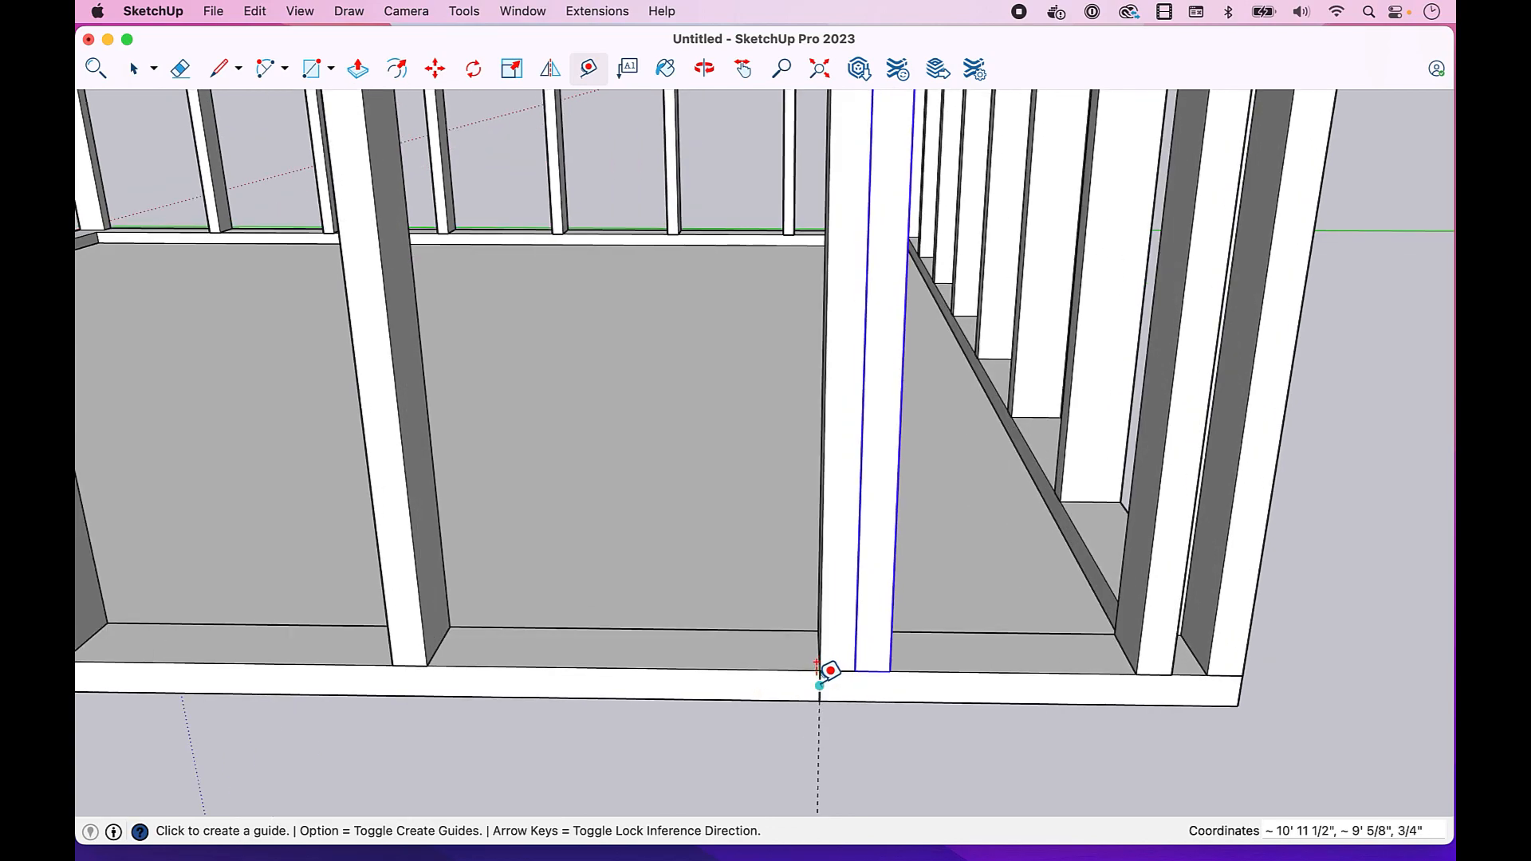
left_click(820, 684)
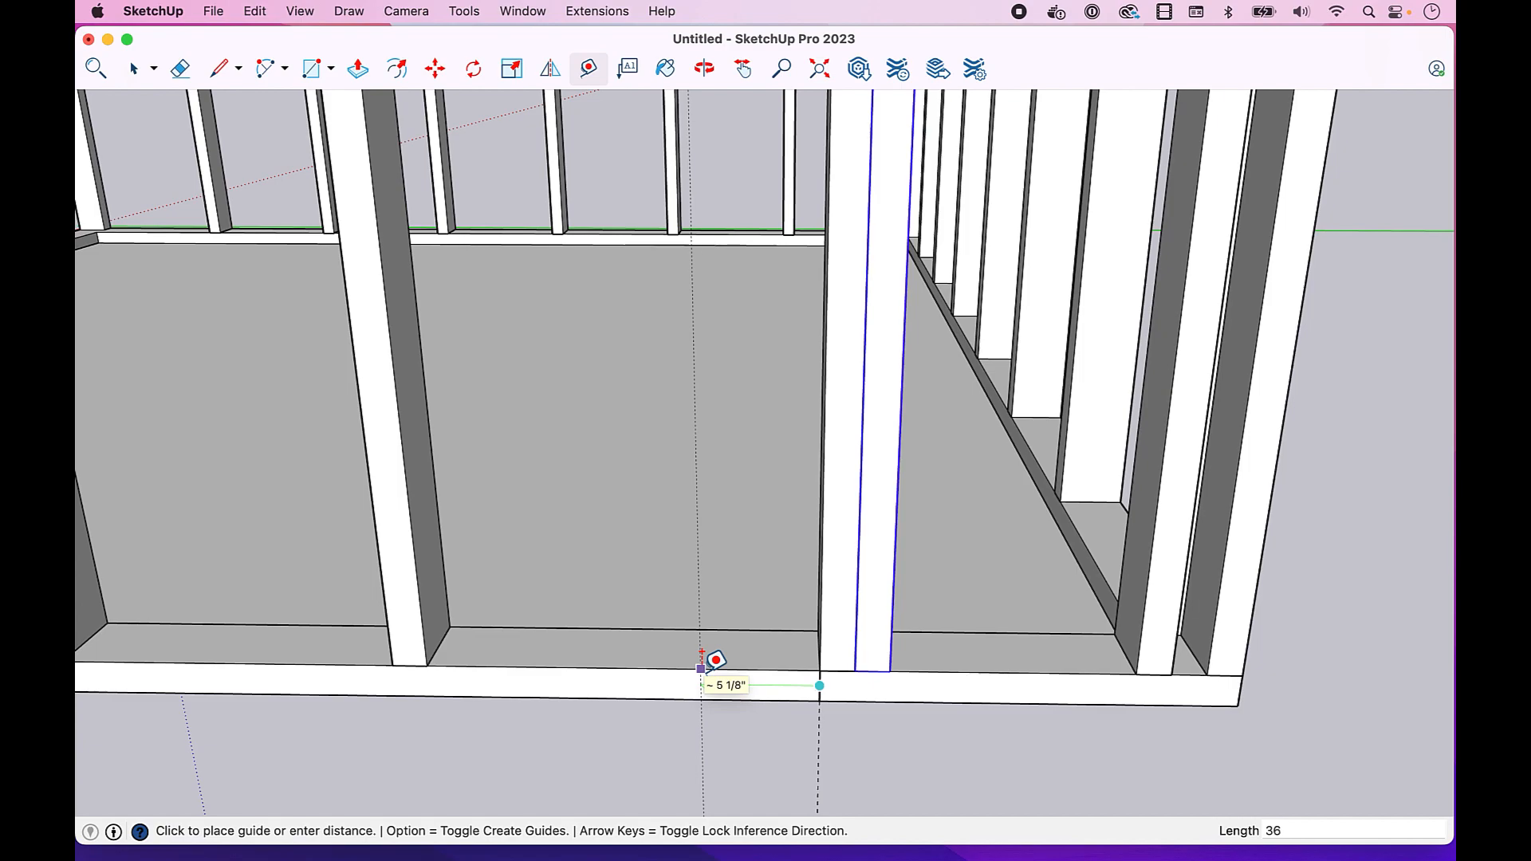
key("Return")
Step: Draw a 1 1/2" line across the bottom plate's outer face along the 36" guide
scroll(702, 668, "down", 5)
key("l")
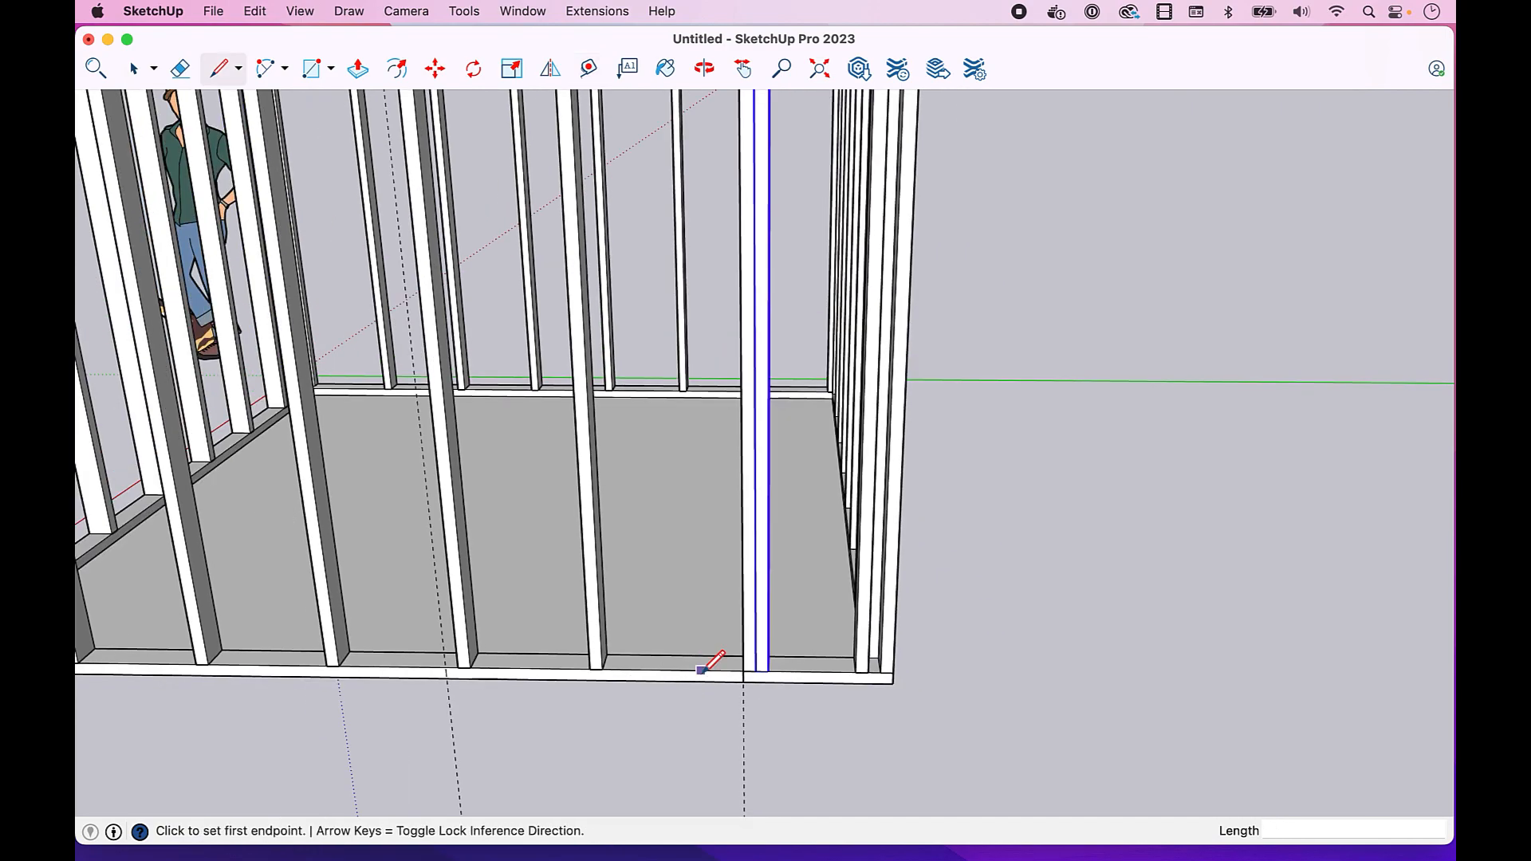
left_click(445, 664)
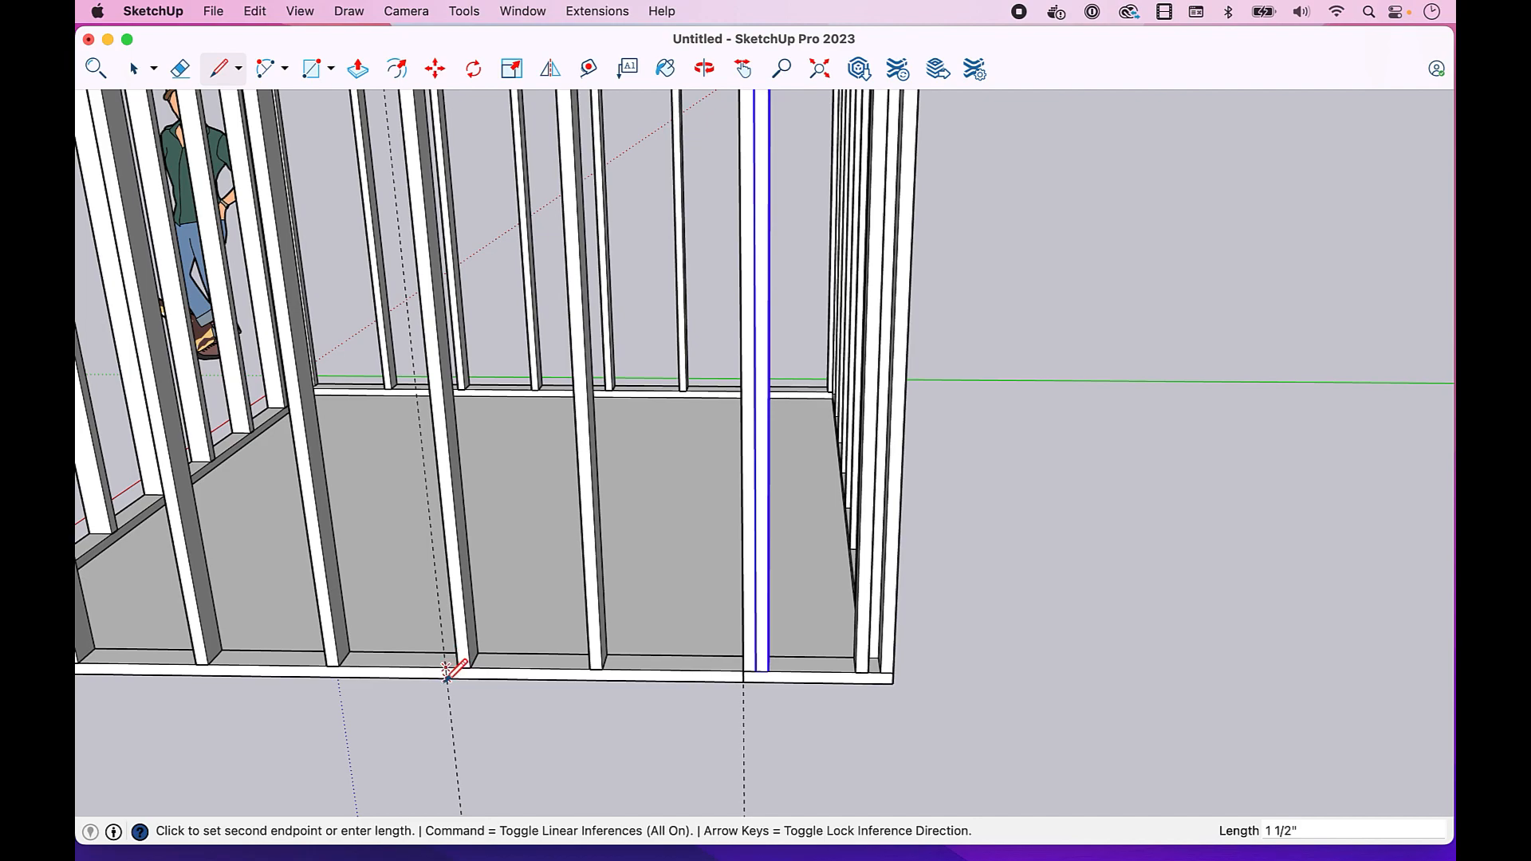
key("space")
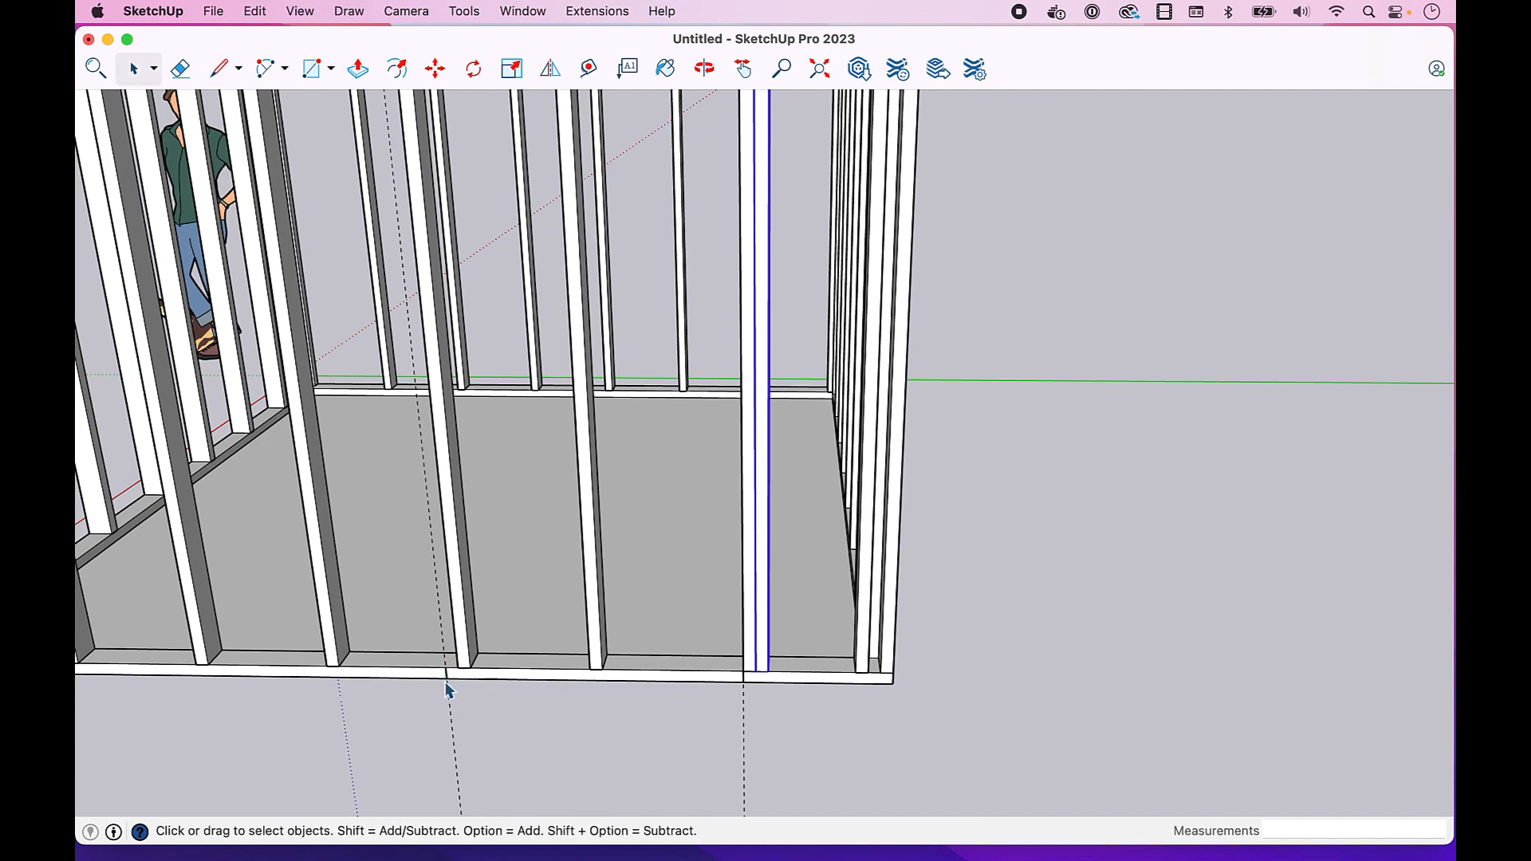
Step: Move the stud beside the second mark 3" away from the doubled studs so its inner side aligns with the mark
key("m")
key("space")
left_click(469, 659)
key("m")
left_click(471, 661)
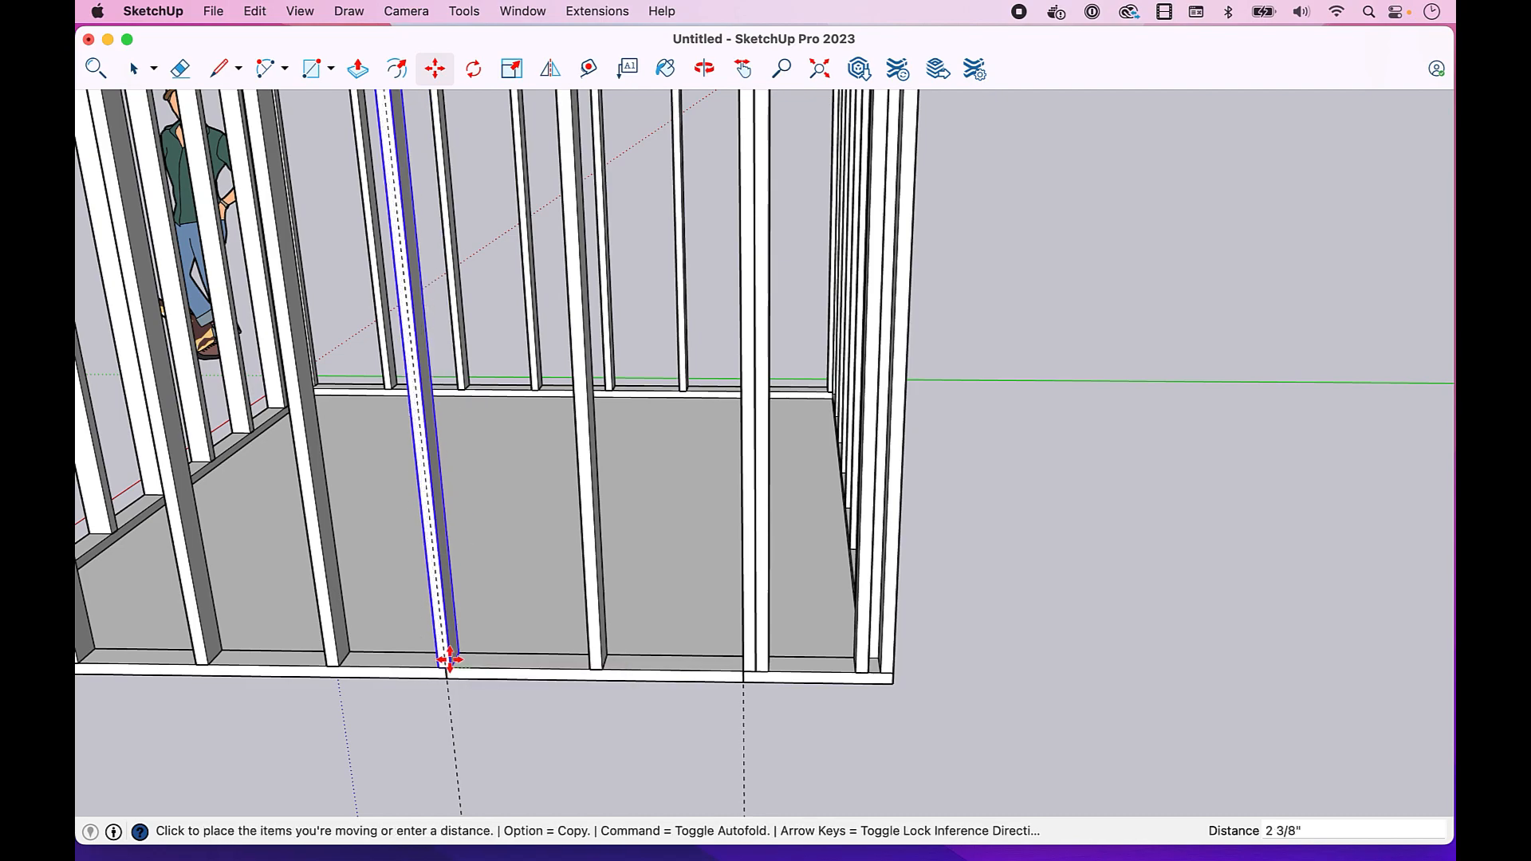
left_click(446, 660)
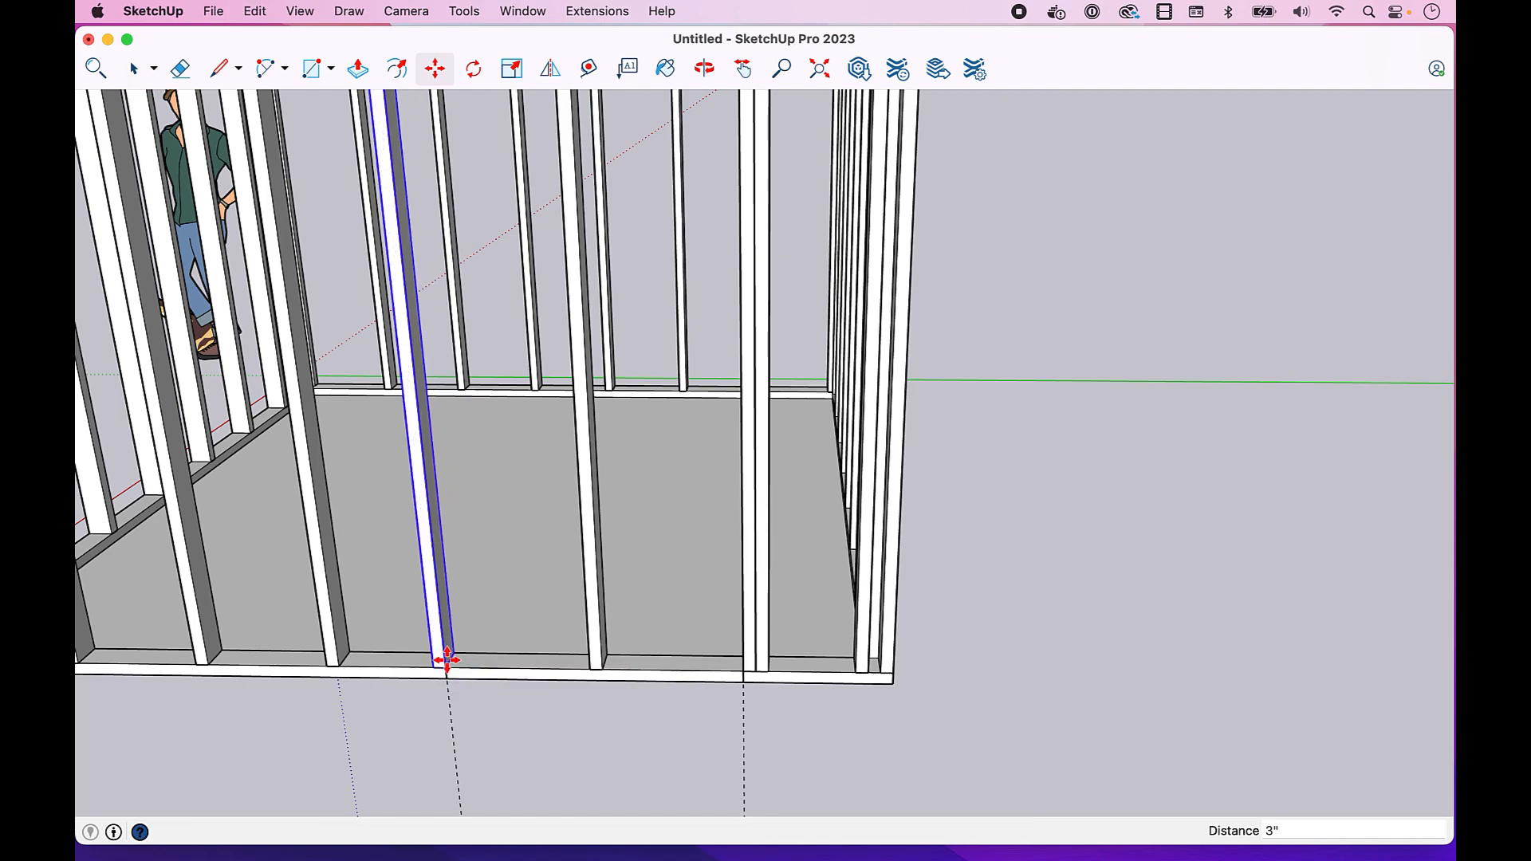
Step: Copy the stud at the second mark 1 1/2" away from the 36" span to double it on its outer side
scroll(435, 662, "up", 3)
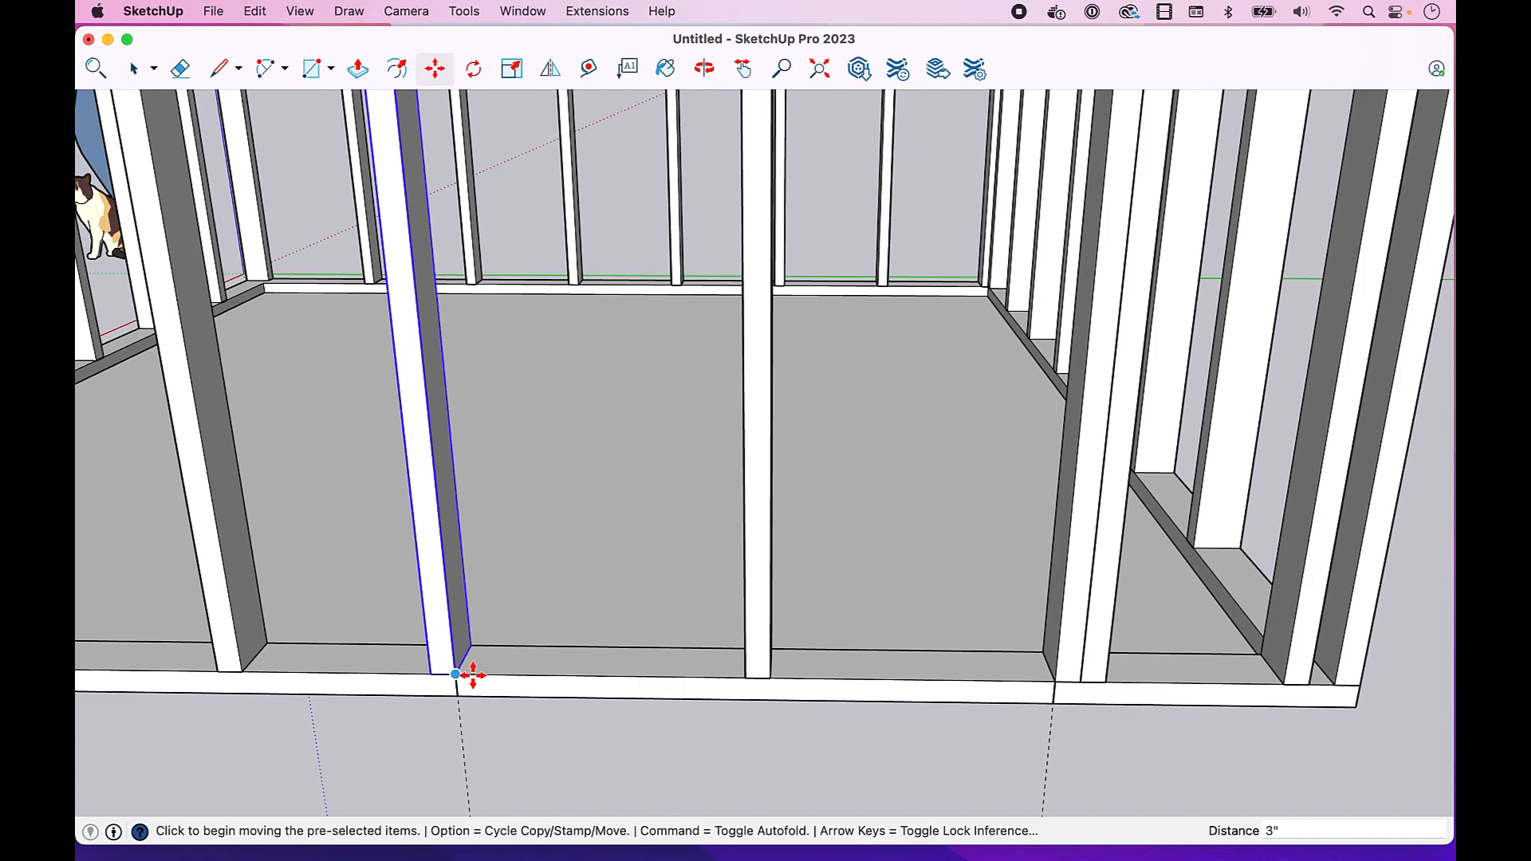
left_click(460, 675)
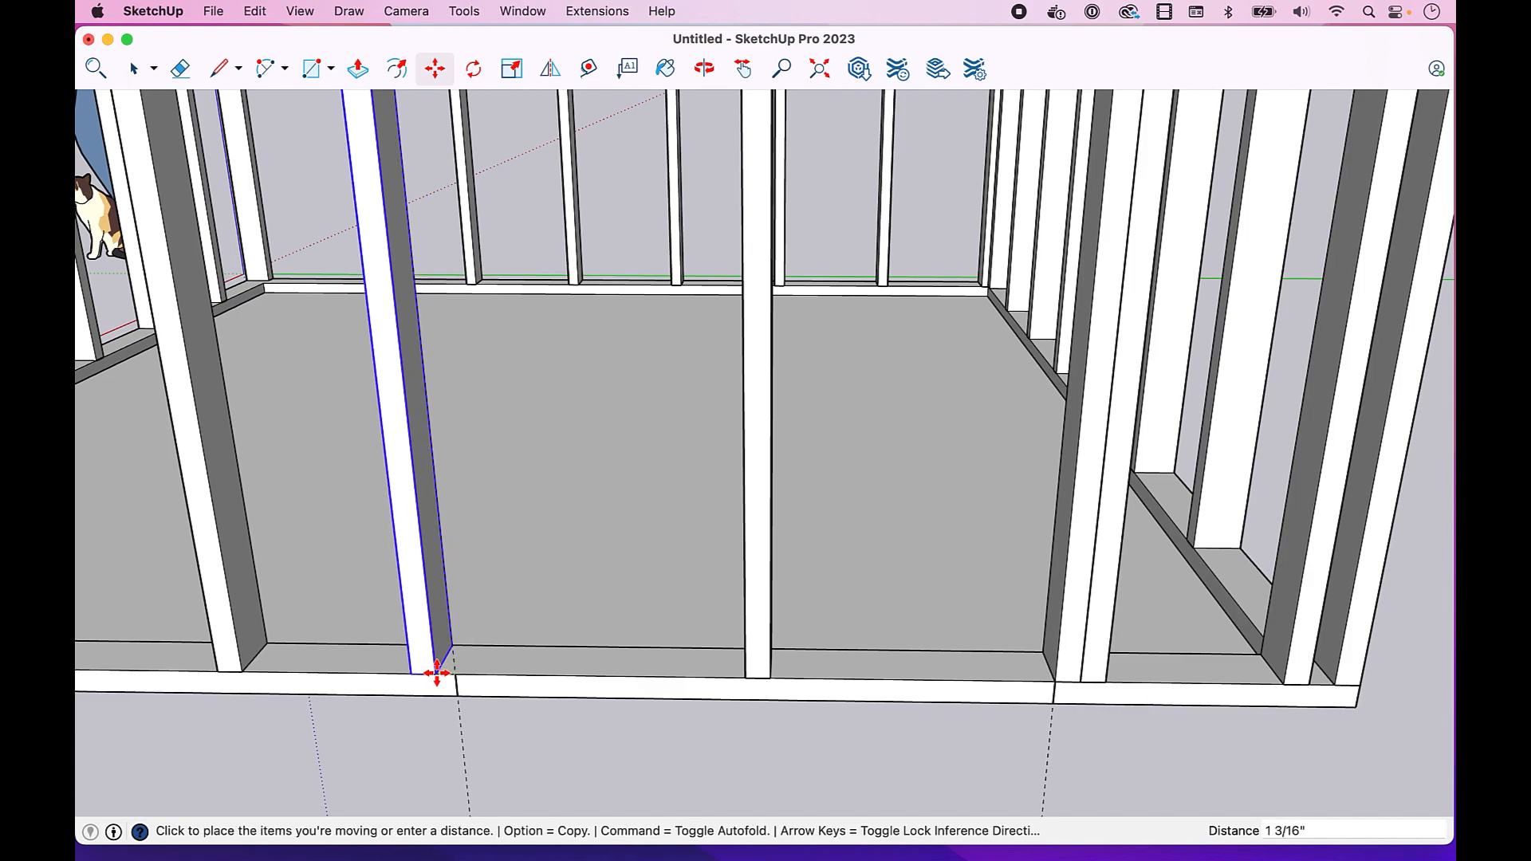
key("alt")
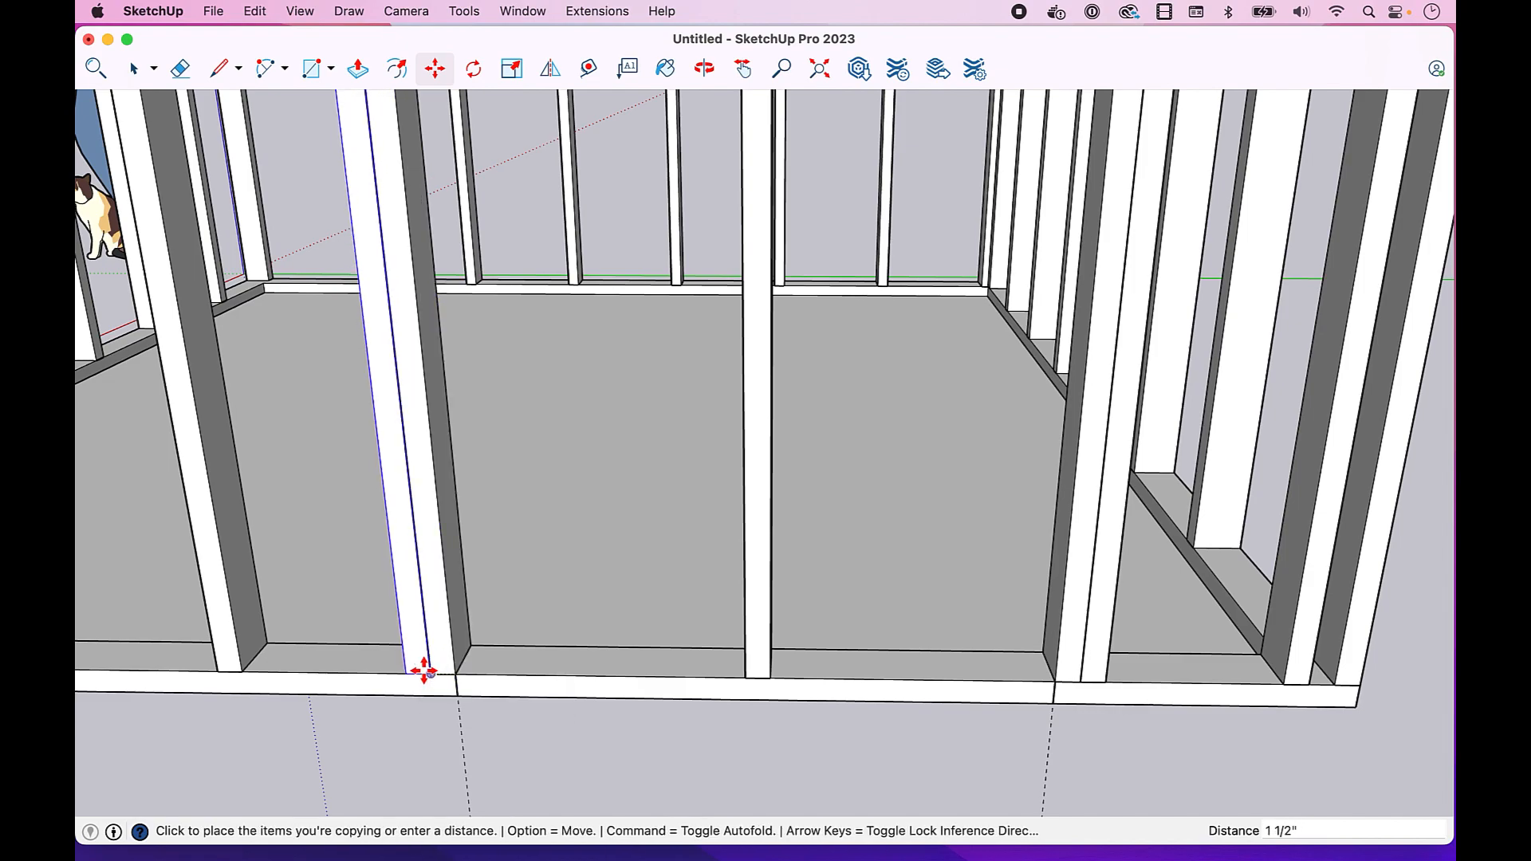
left_click(425, 671)
scroll(424, 671, "down", 2)
Step: Delete the single stud standing between the two doubled studs to clear the 36" opening
key("space")
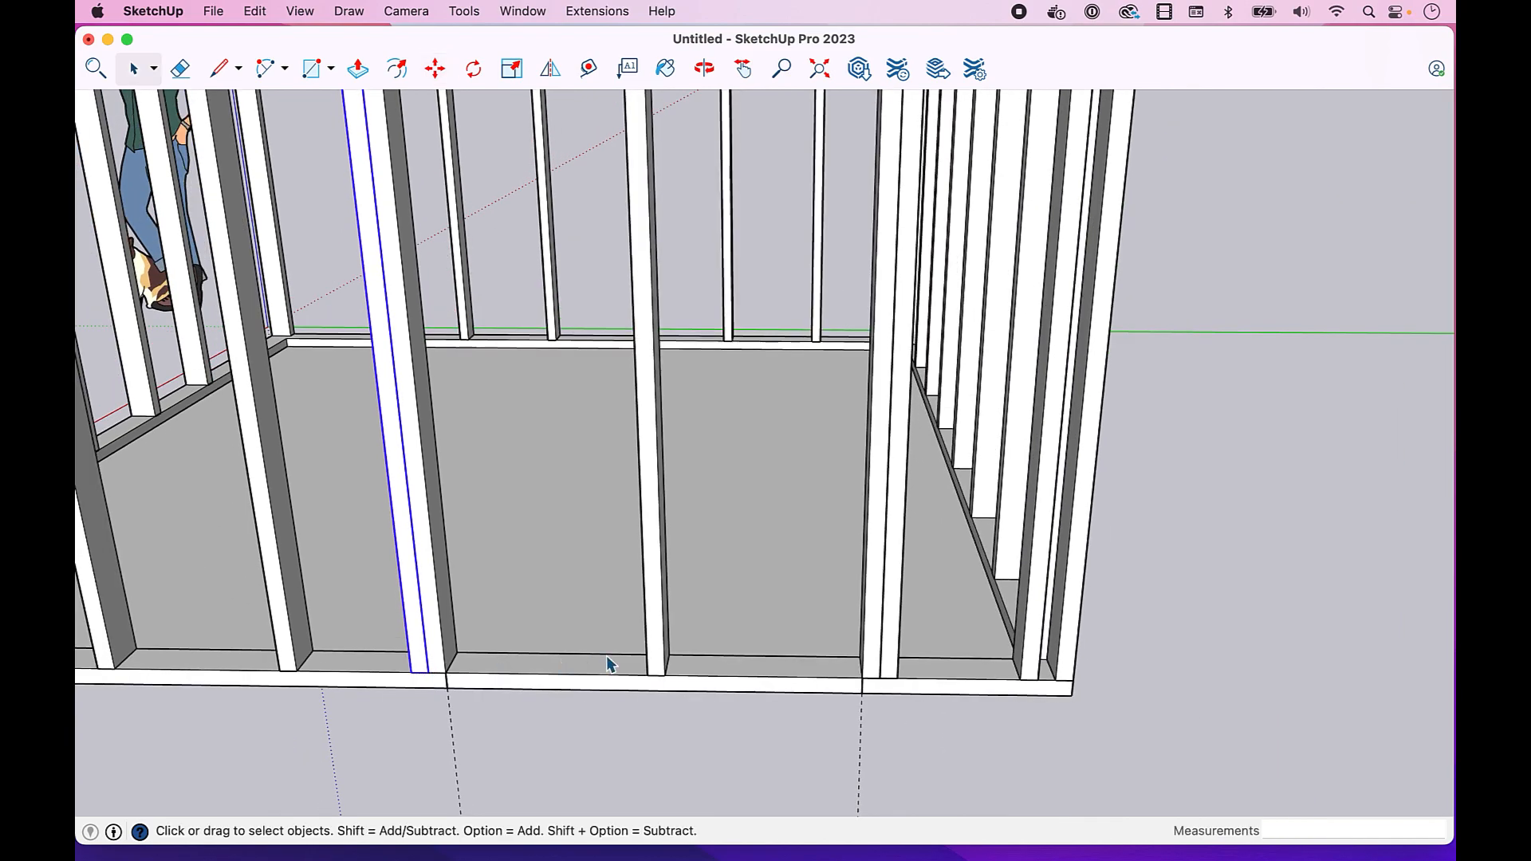
left_click(661, 613)
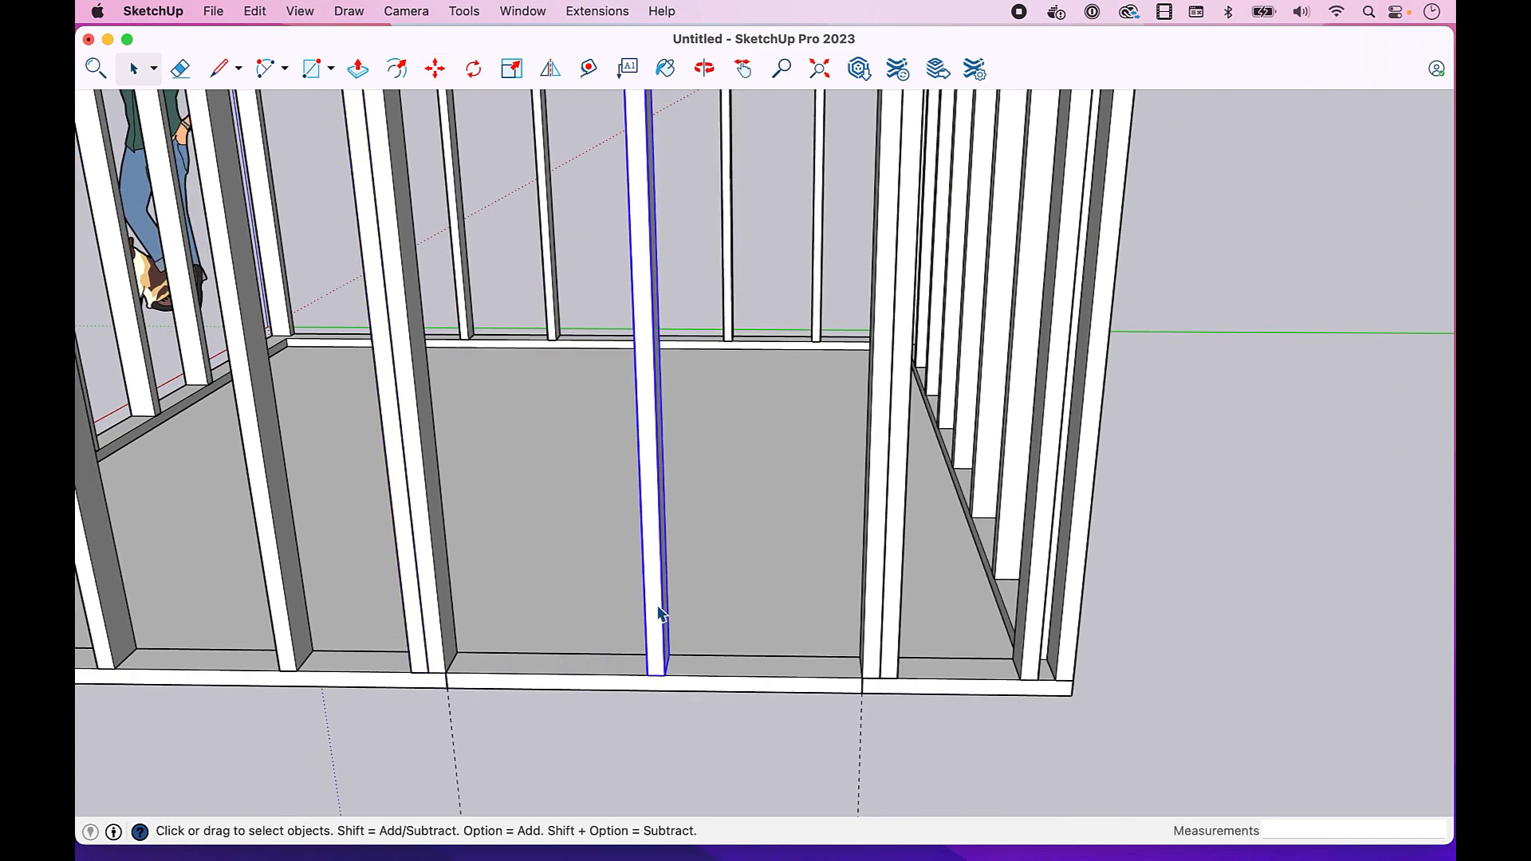
key("Delete")
scroll(658, 613, "down", 2)
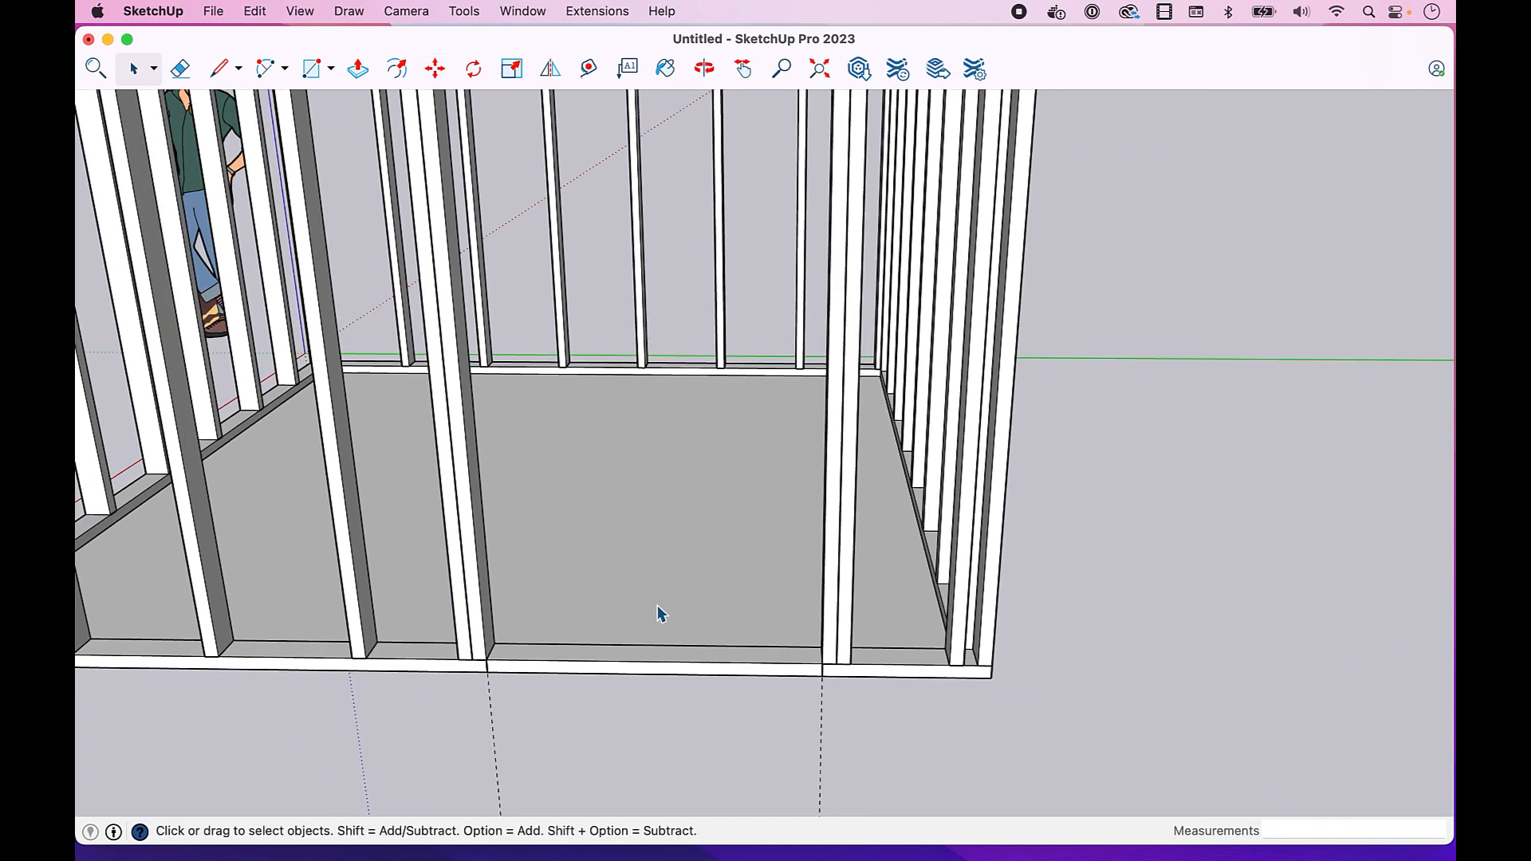
scroll(658, 608, "down", 1)
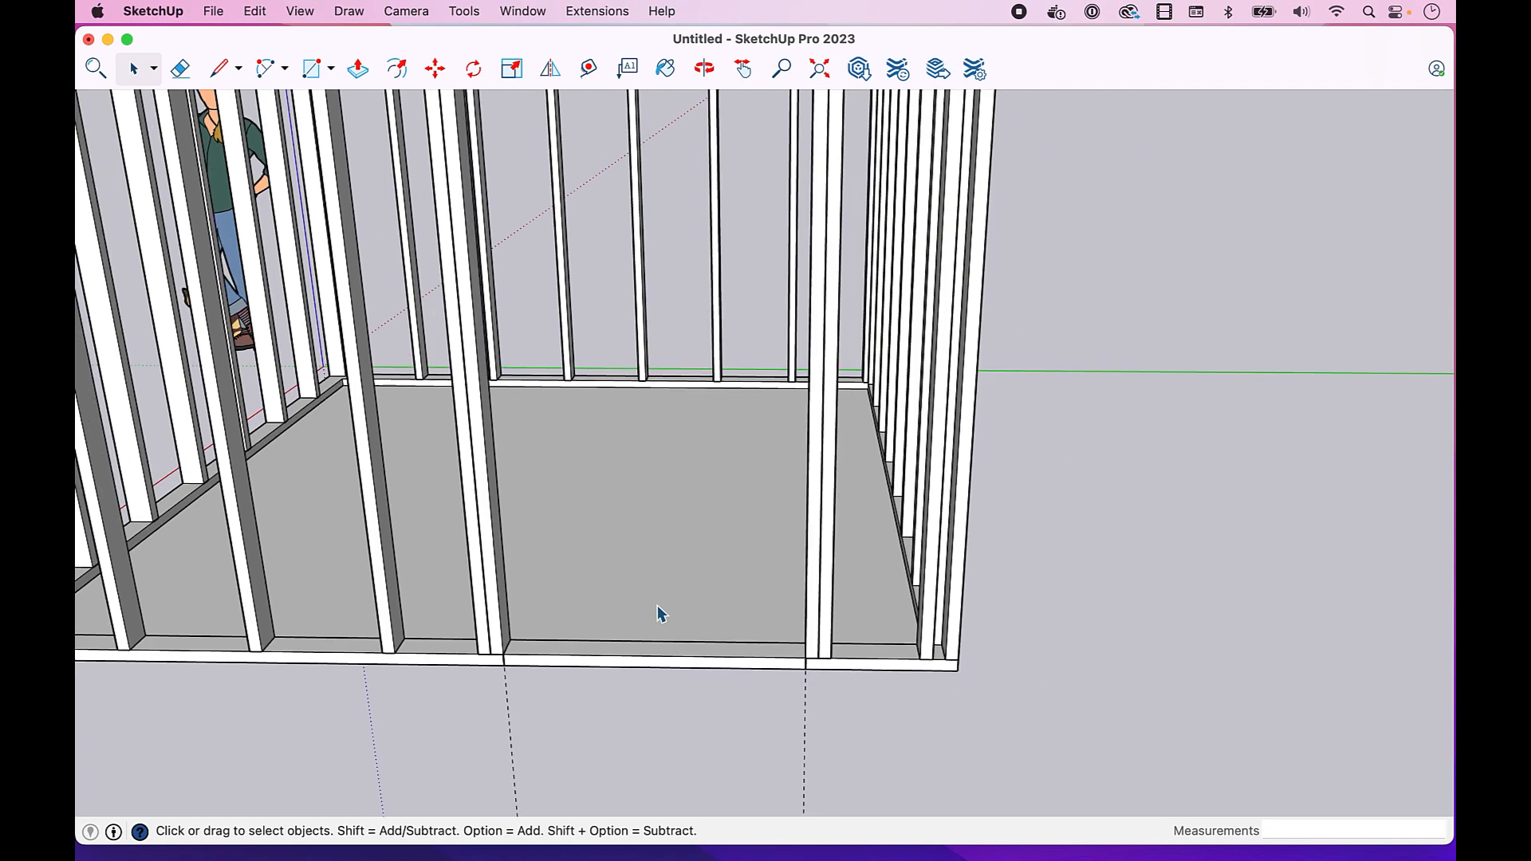
scroll(658, 610, "down", 4)
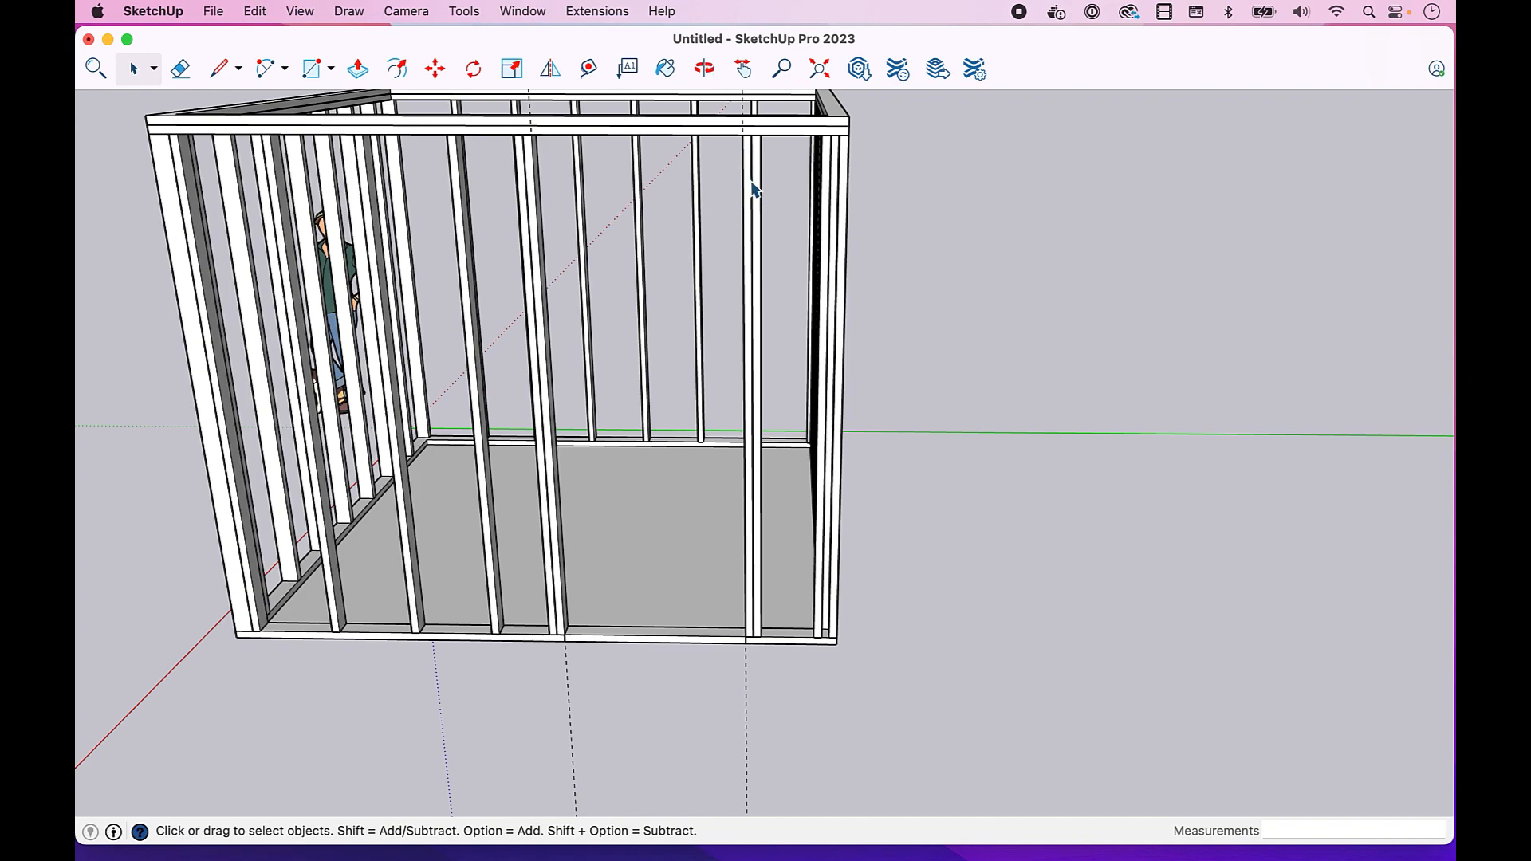
left_click(534, 179)
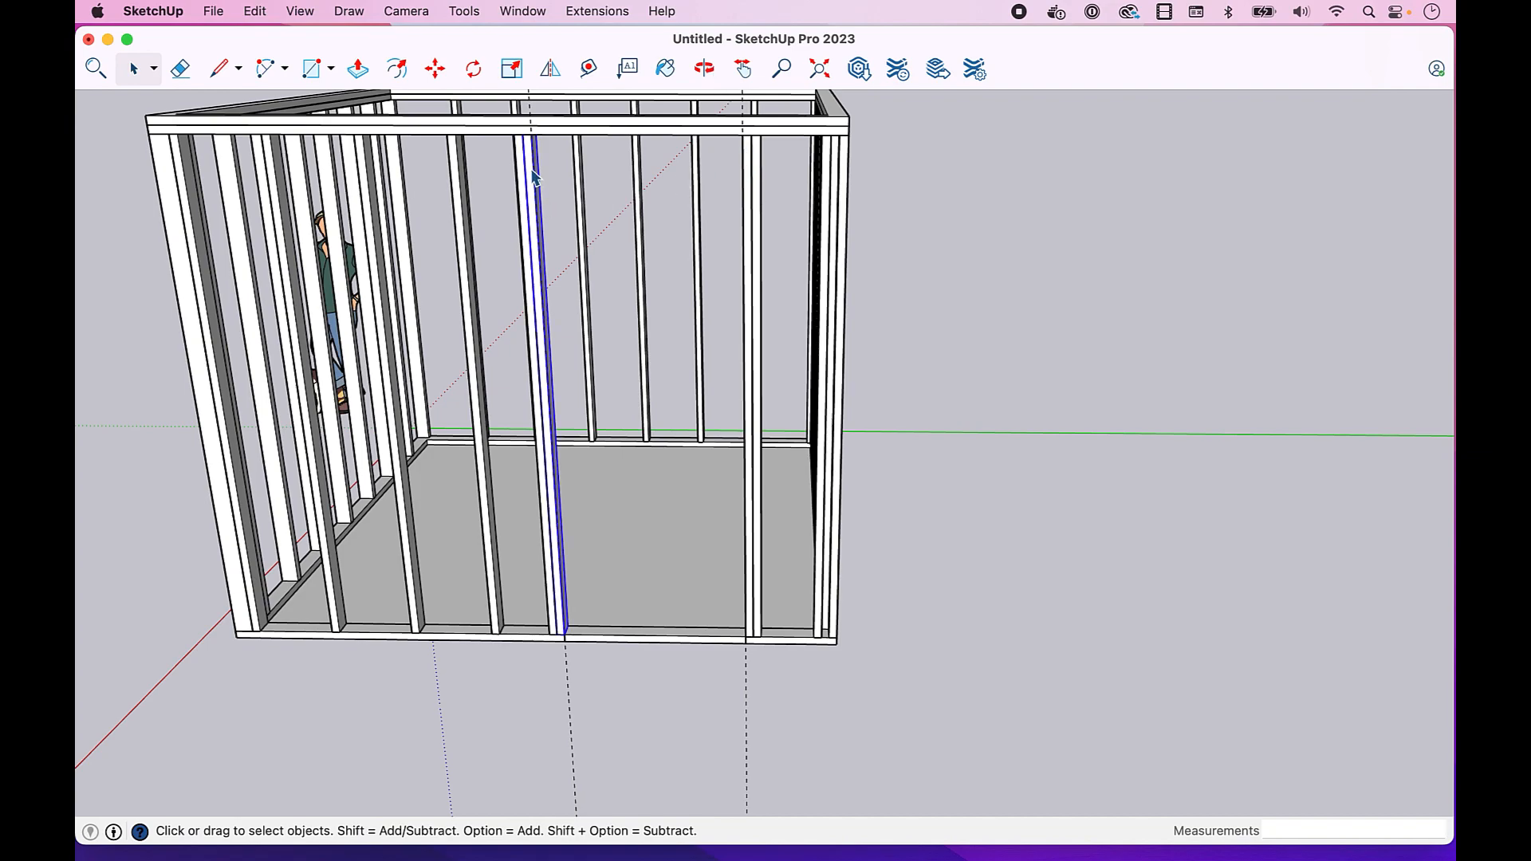
right_click(533, 174)
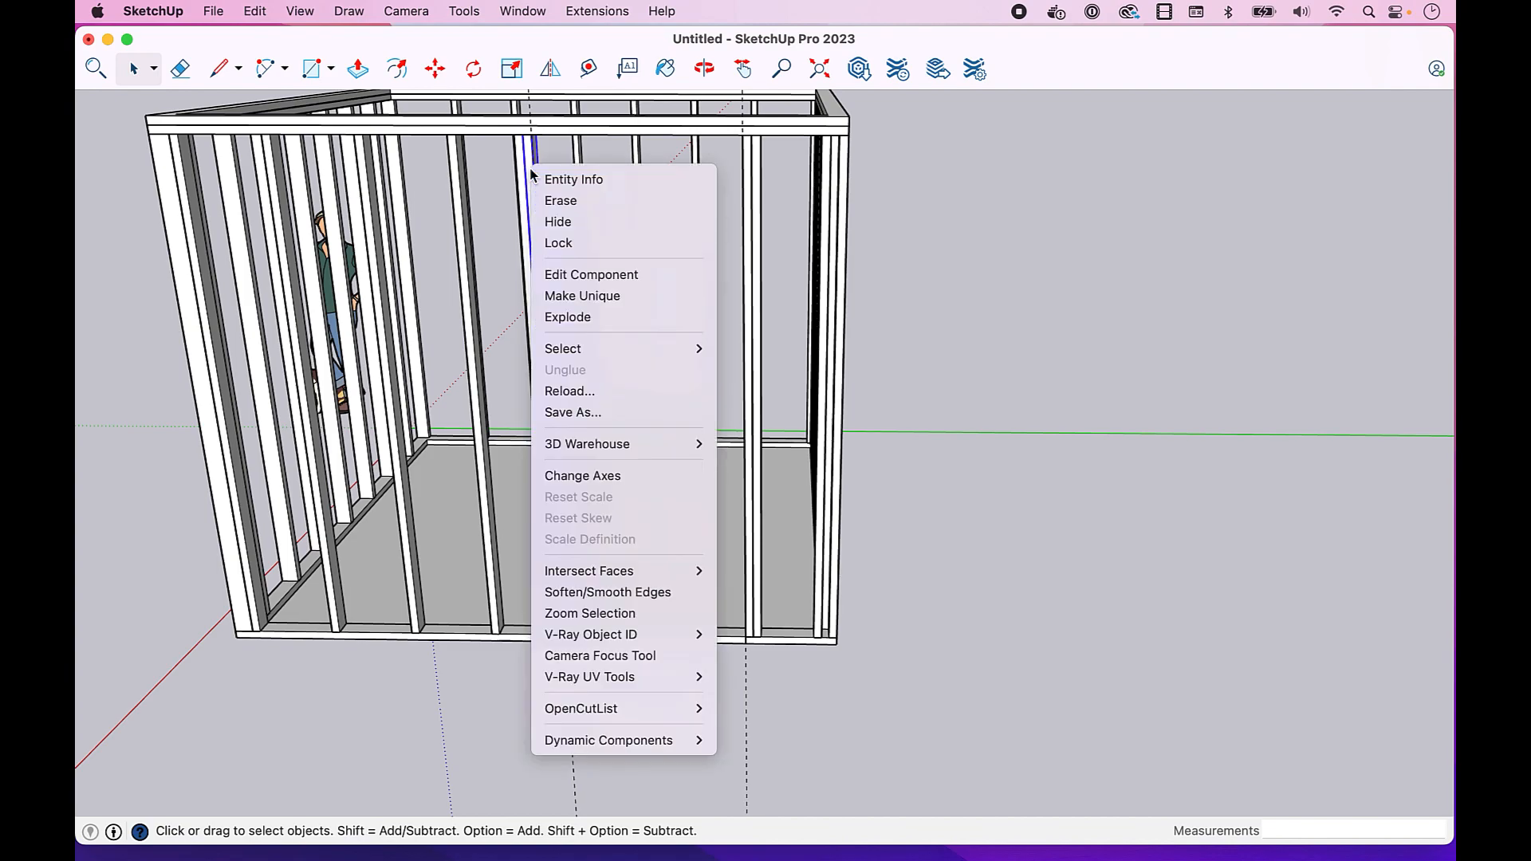
left_click(958, 201)
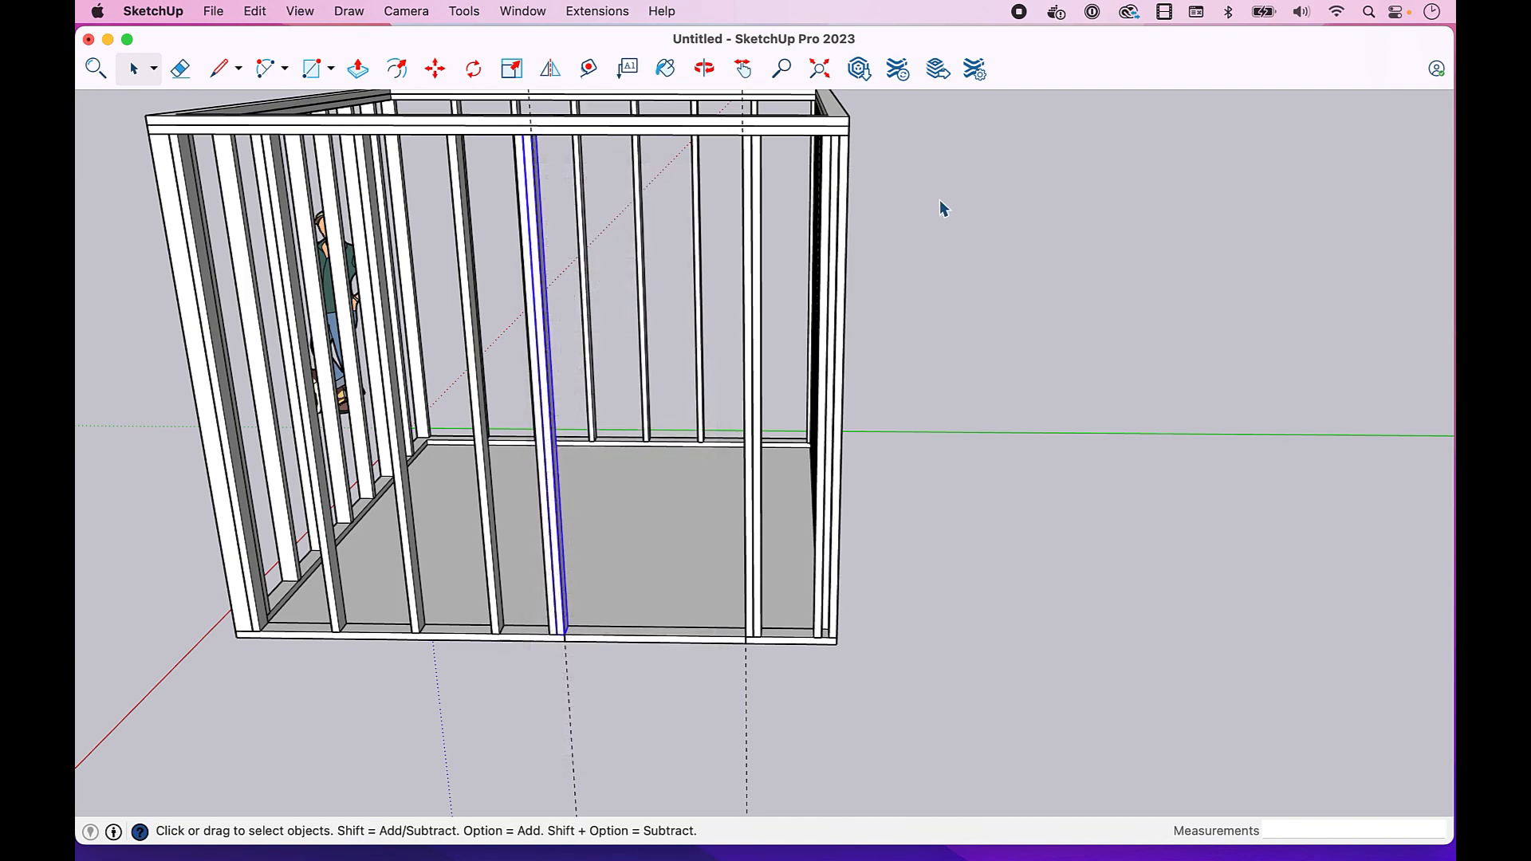
double_click(532, 161)
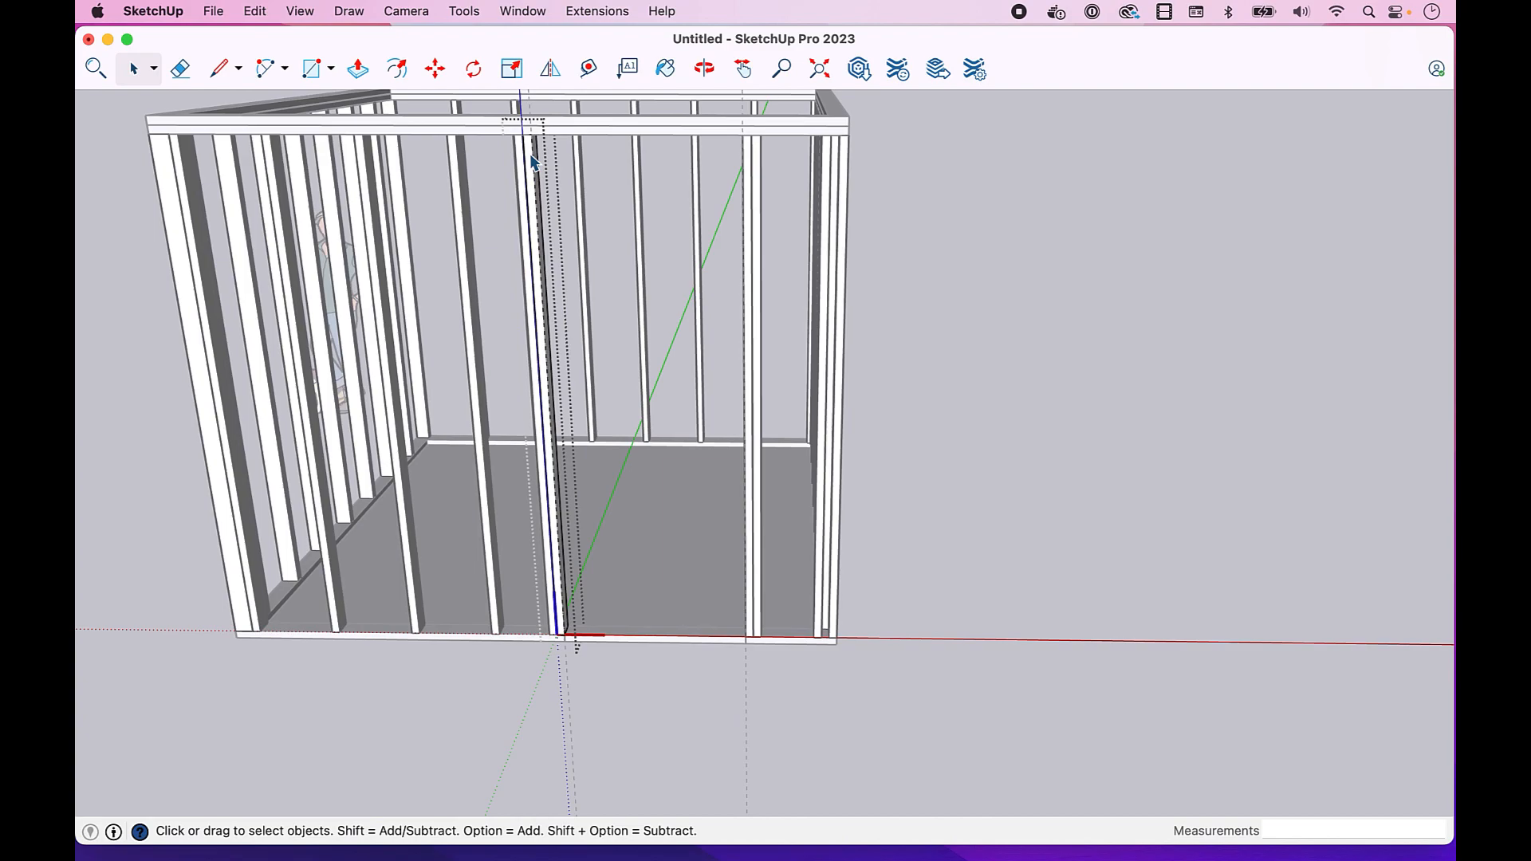
Step: Hide both top plates so the upper ends of the studs are exposed
left_click(687, 121)
left_click(678, 128)
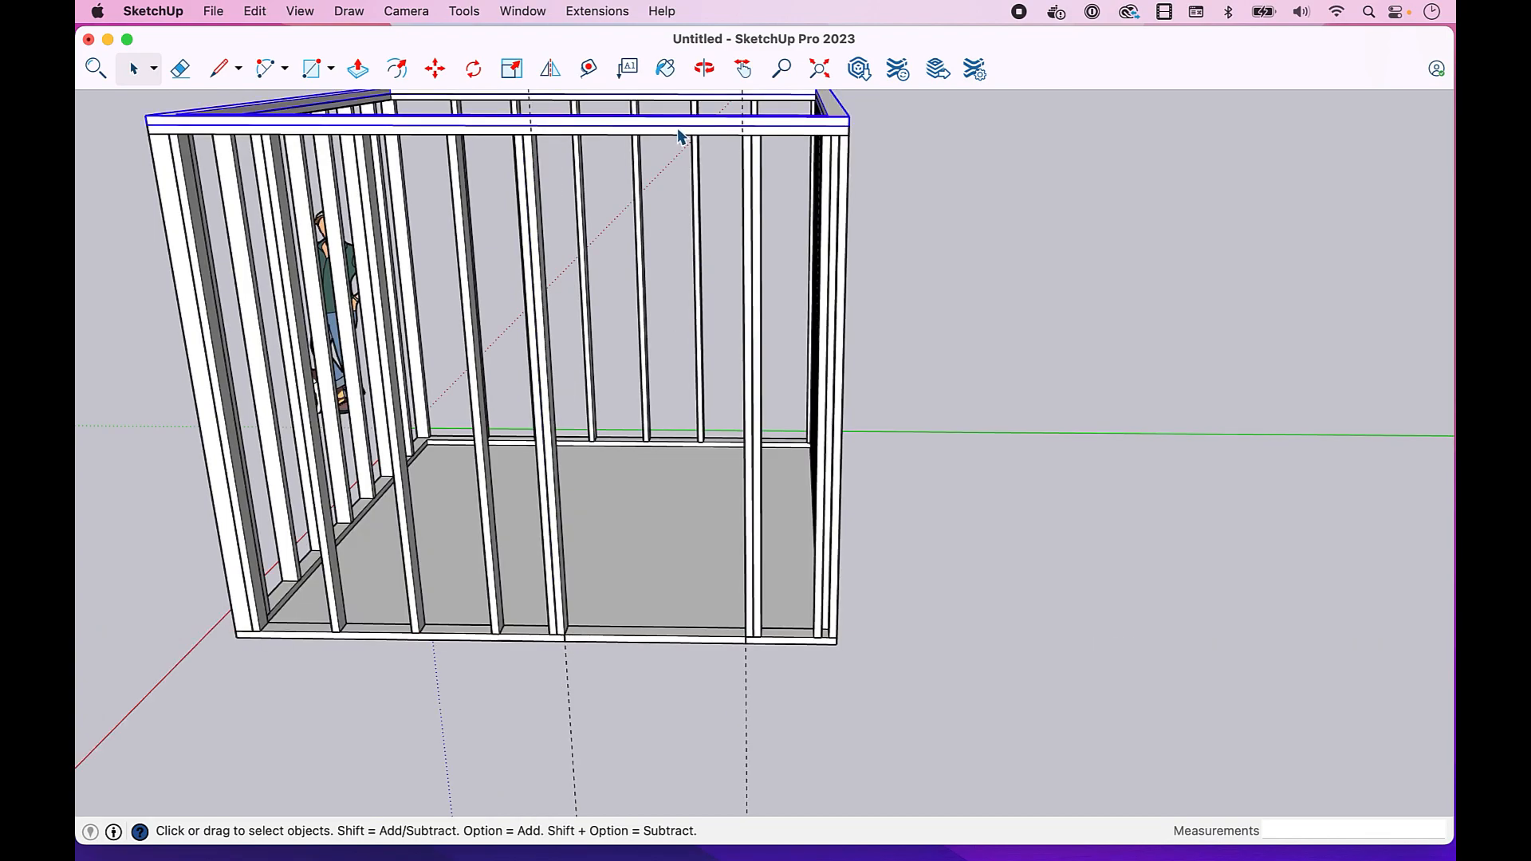
right_click(677, 132)
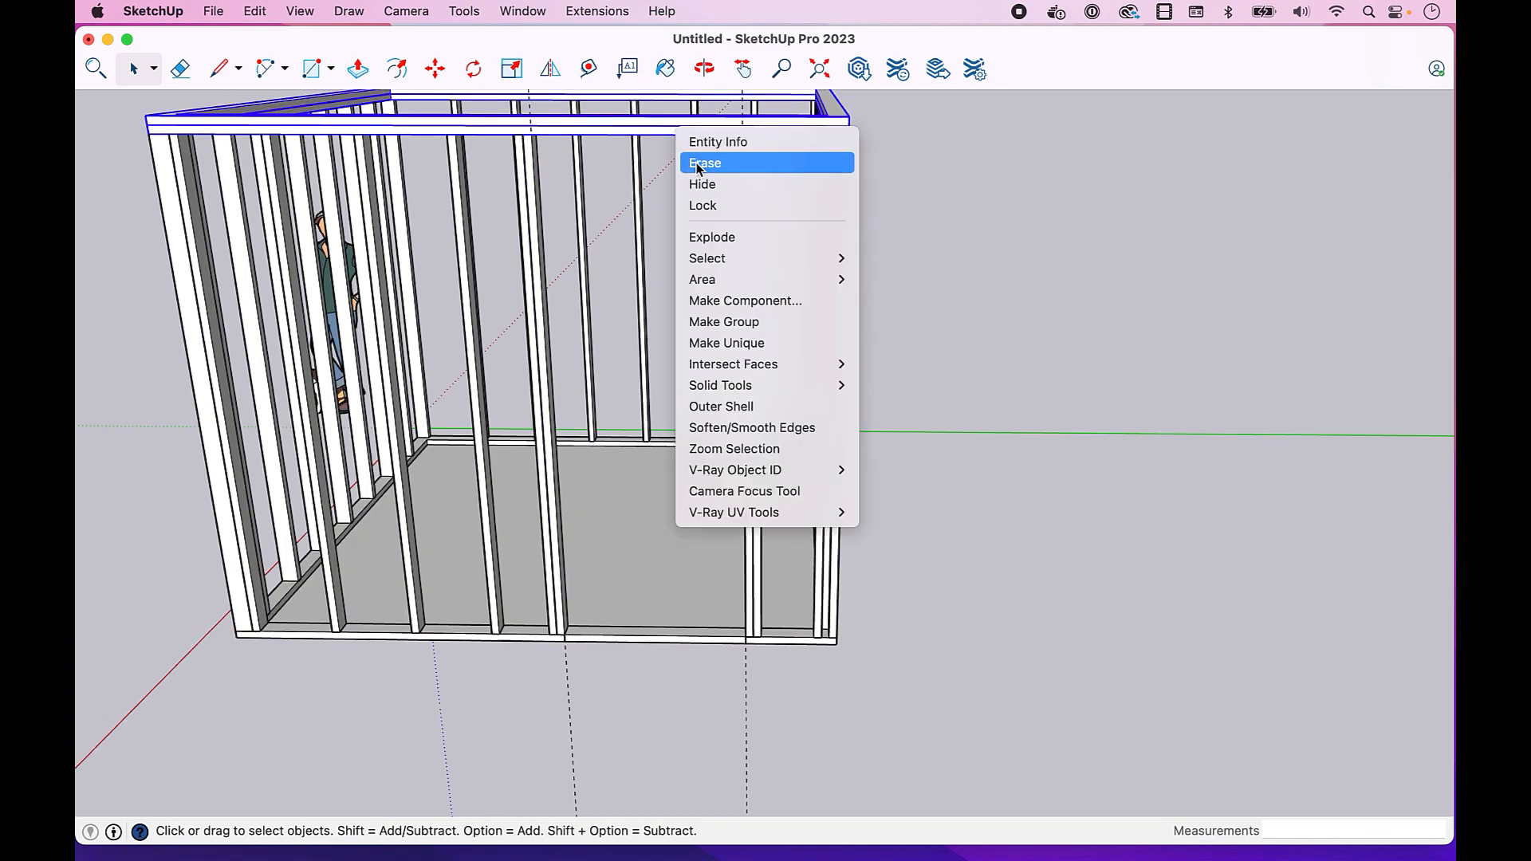
left_click(696, 180)
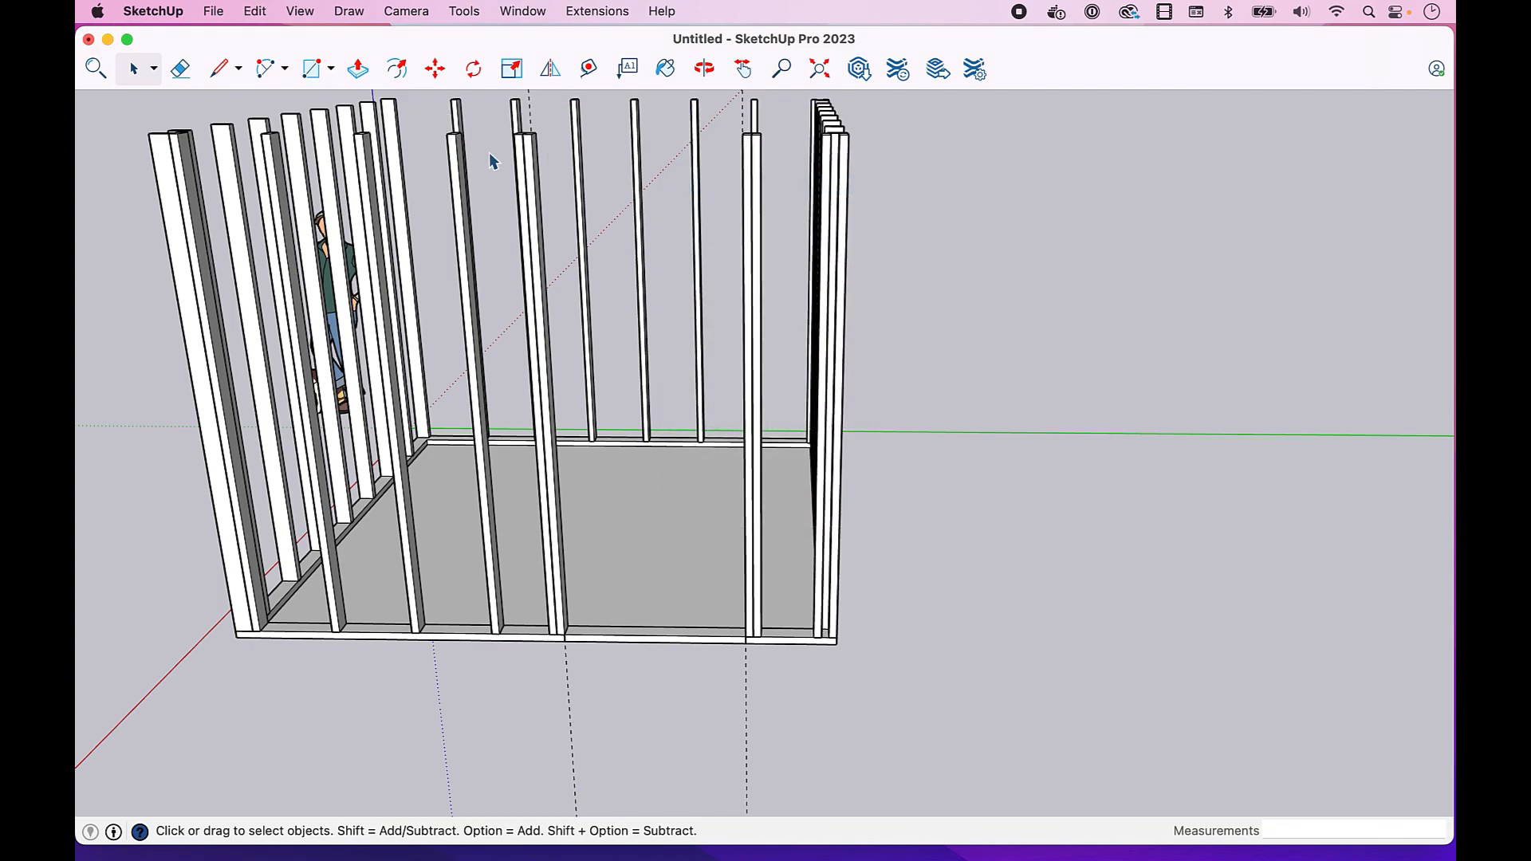
Step: Try to push down the top face of the inner stud at the second mark from inside its component
left_click(742, 68)
left_click_drag(907, 199, 1028, 303)
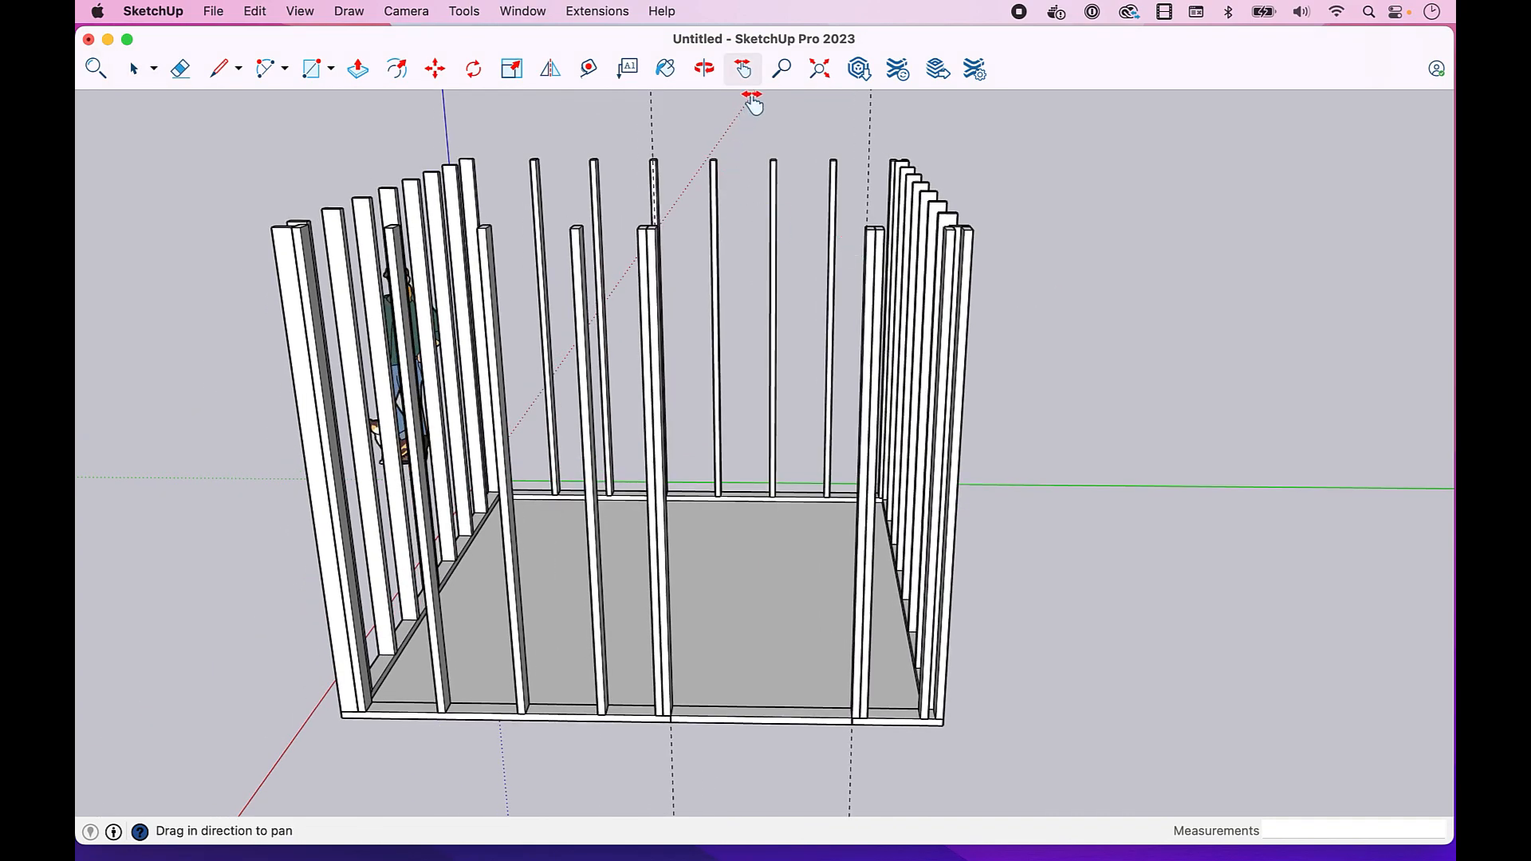
left_click(704, 70)
left_click_drag(782, 318, 765, 352)
key("space")
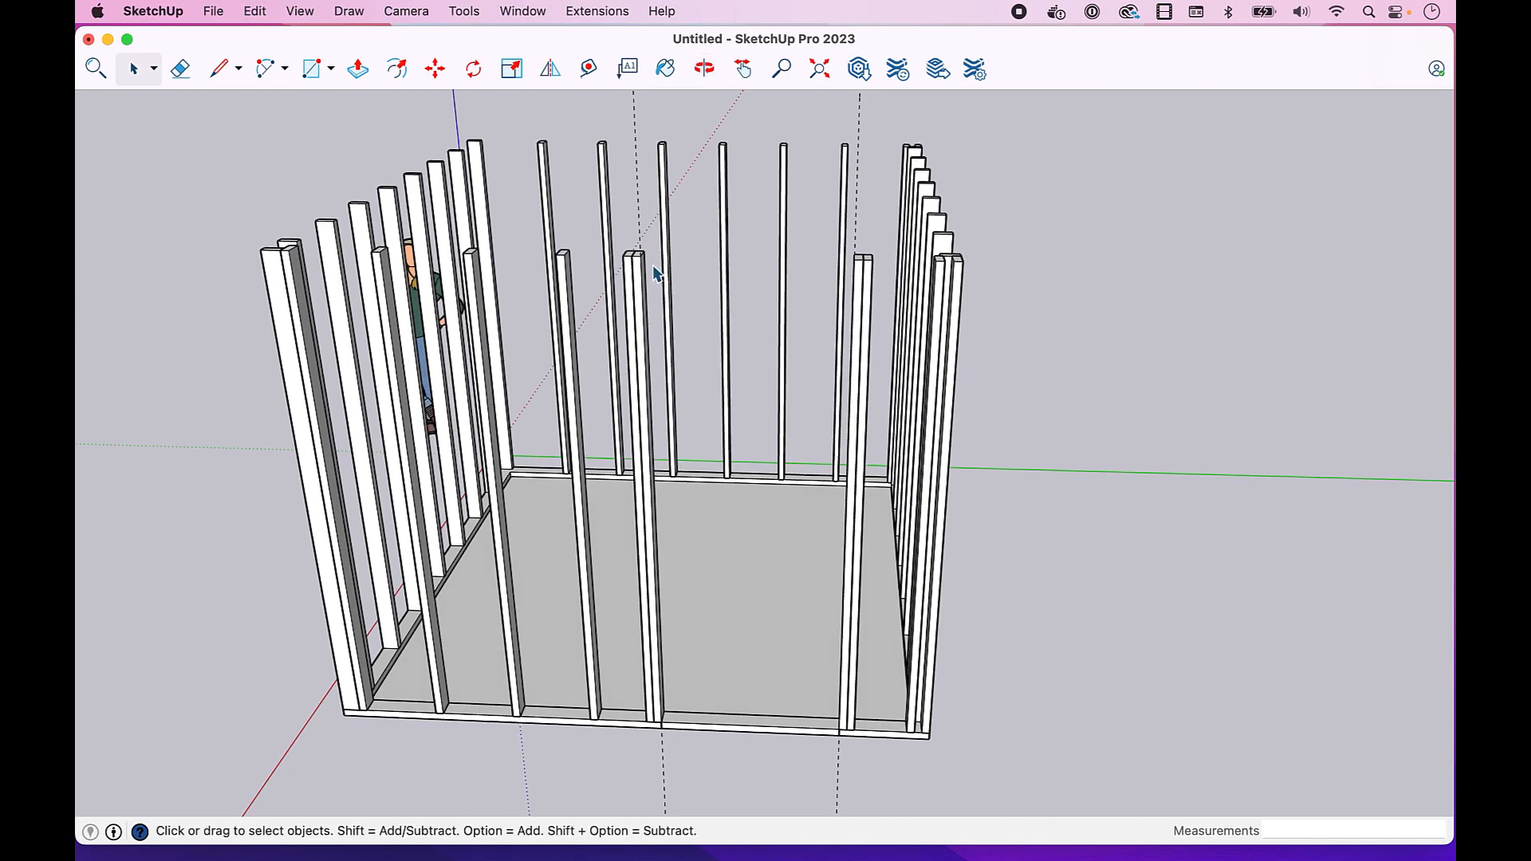
scroll(640, 274, "up", 5)
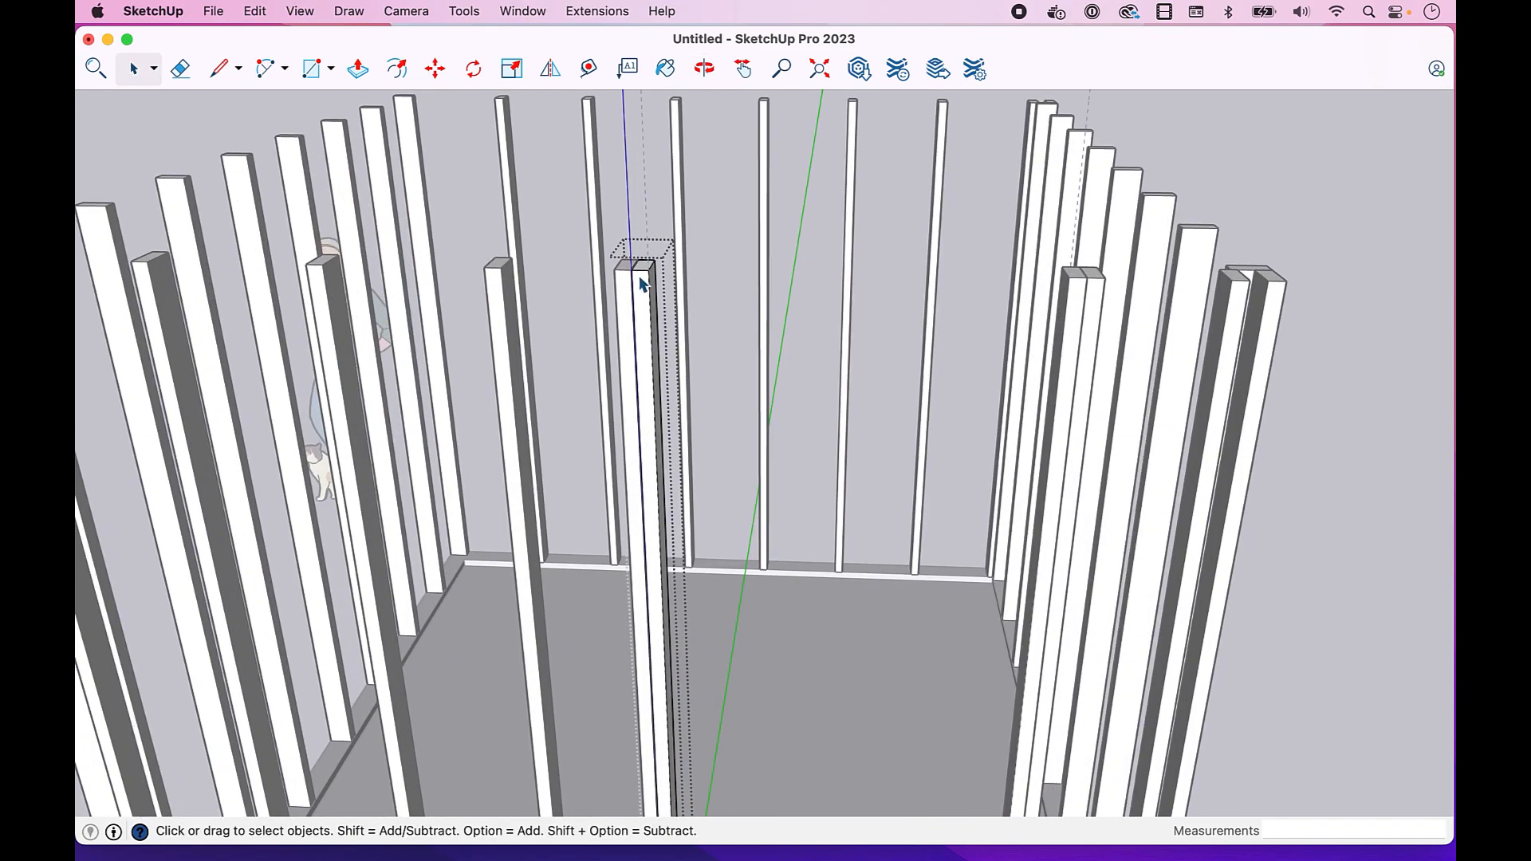
key("p")
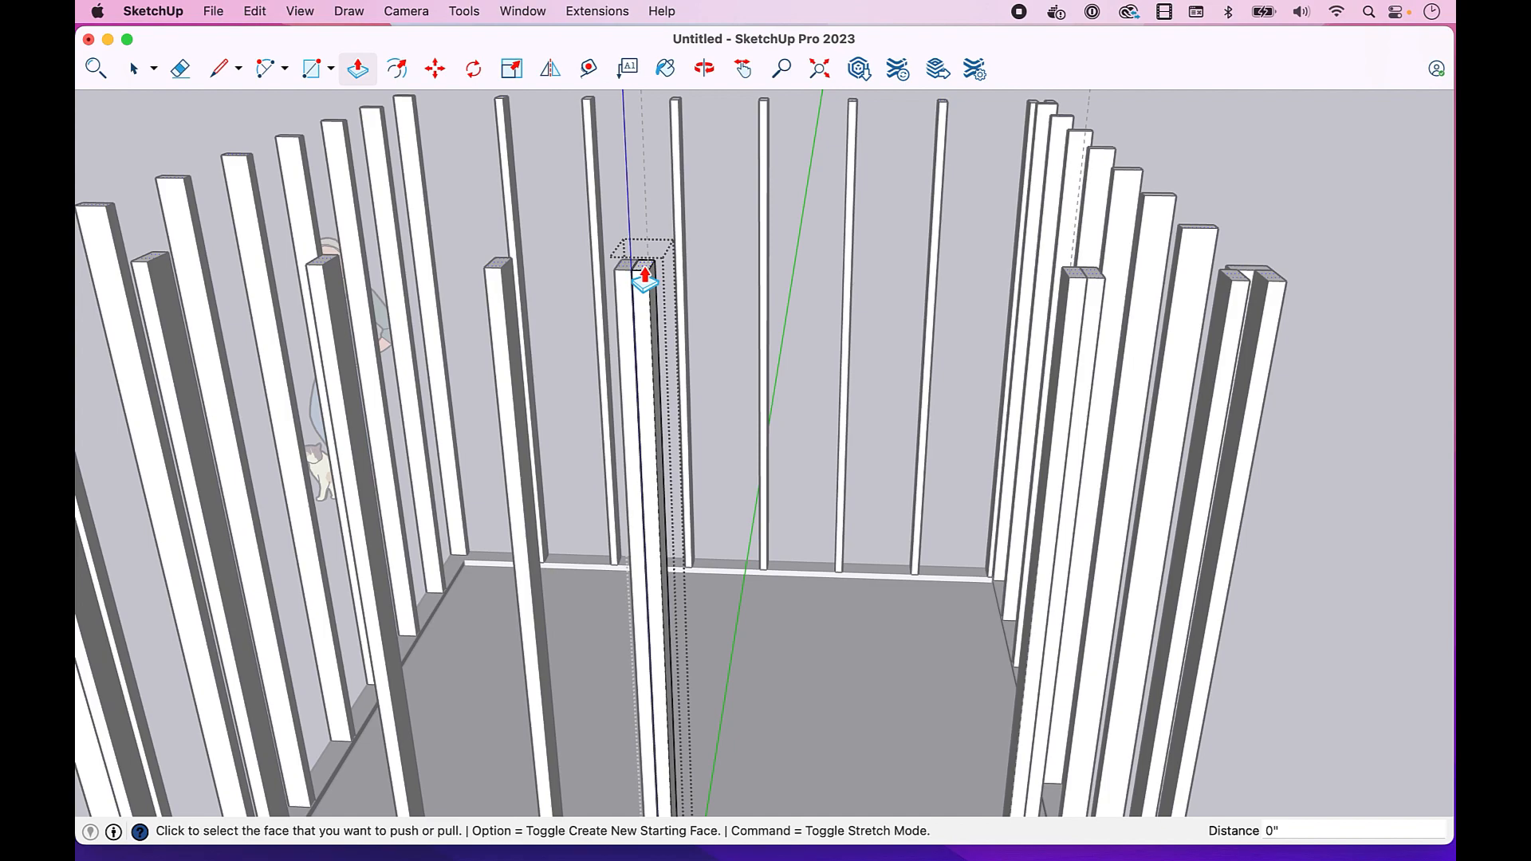
left_click(644, 279)
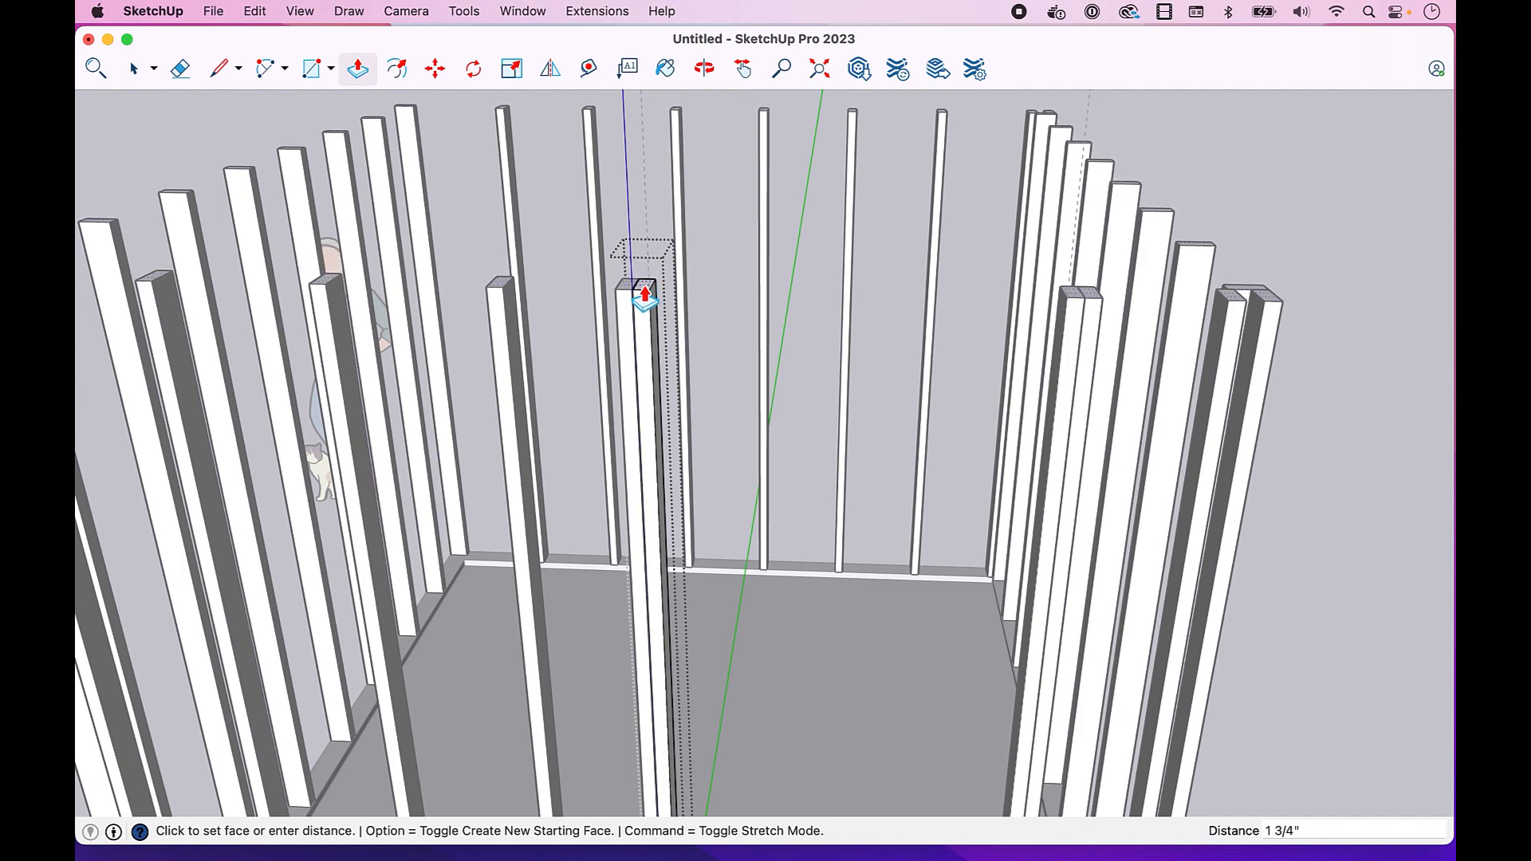
key("Escape")
key("Escape")
key("space")
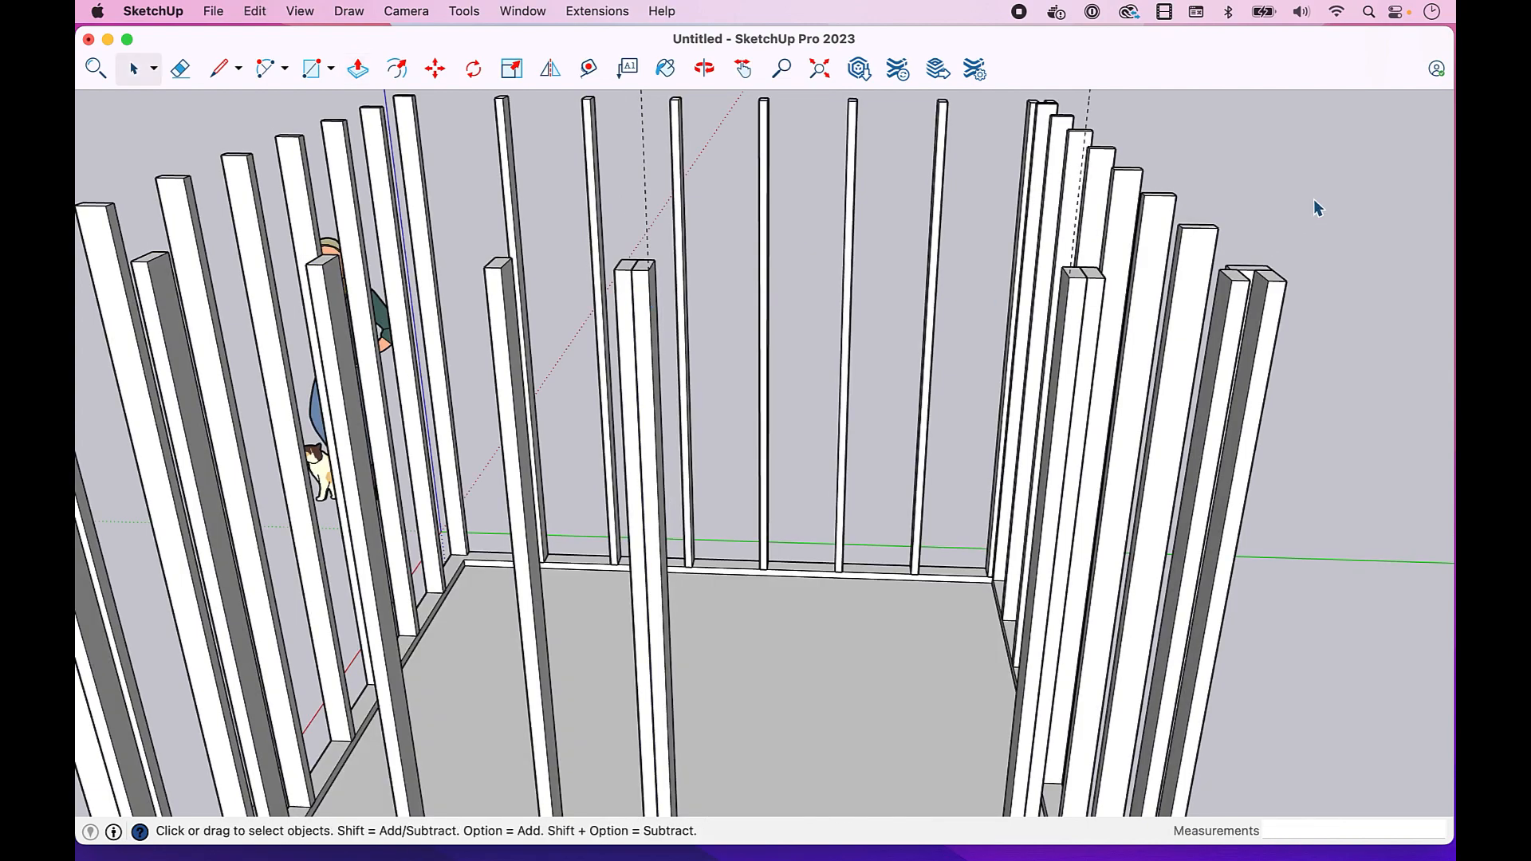
Step: Delete all guides from the model
right_click(647, 295)
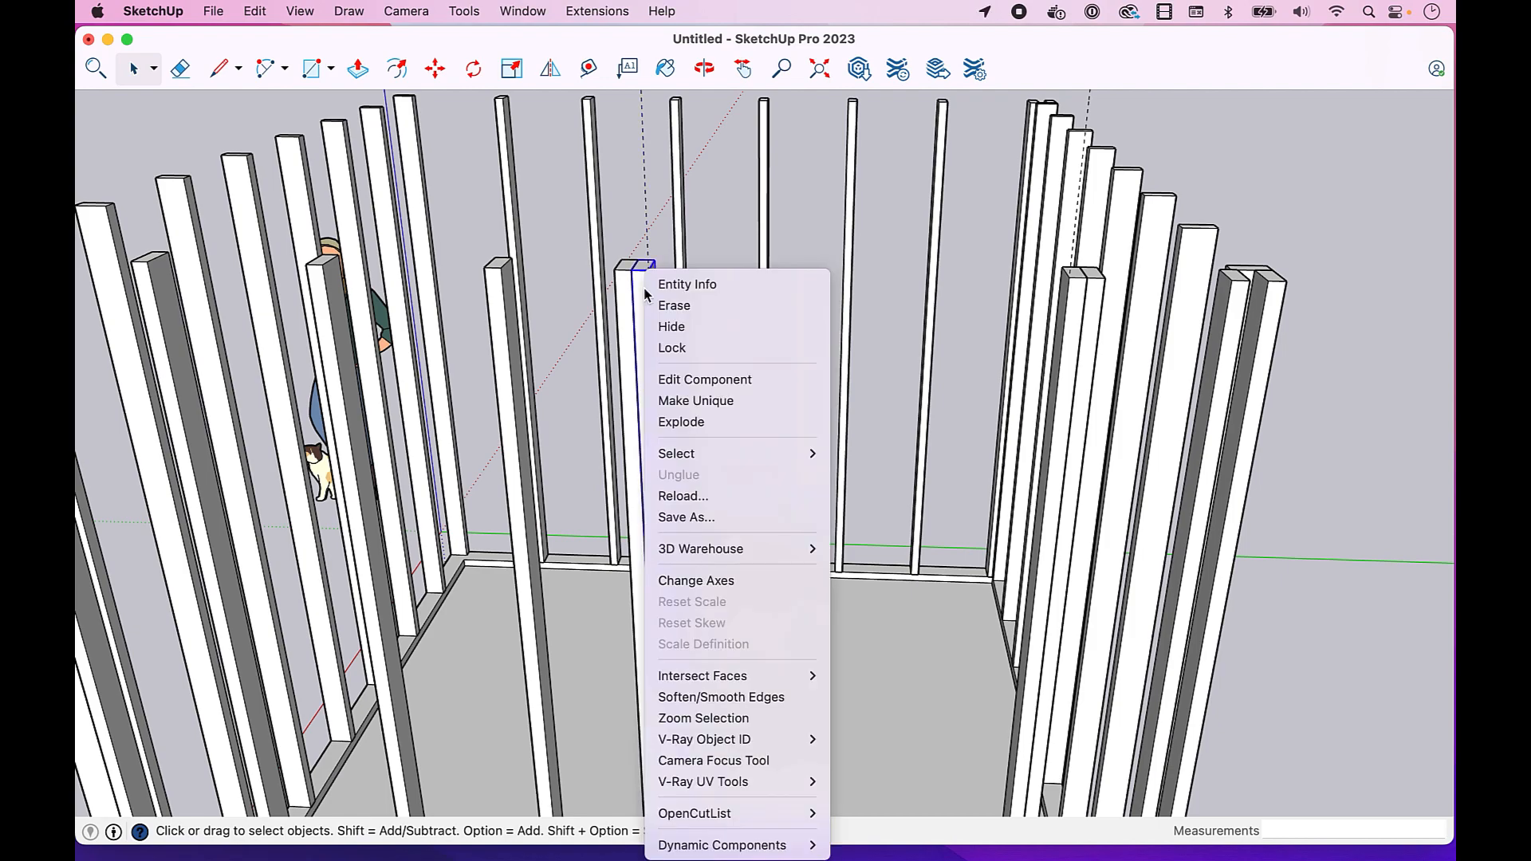
left_click(1289, 186)
left_click(790, 367)
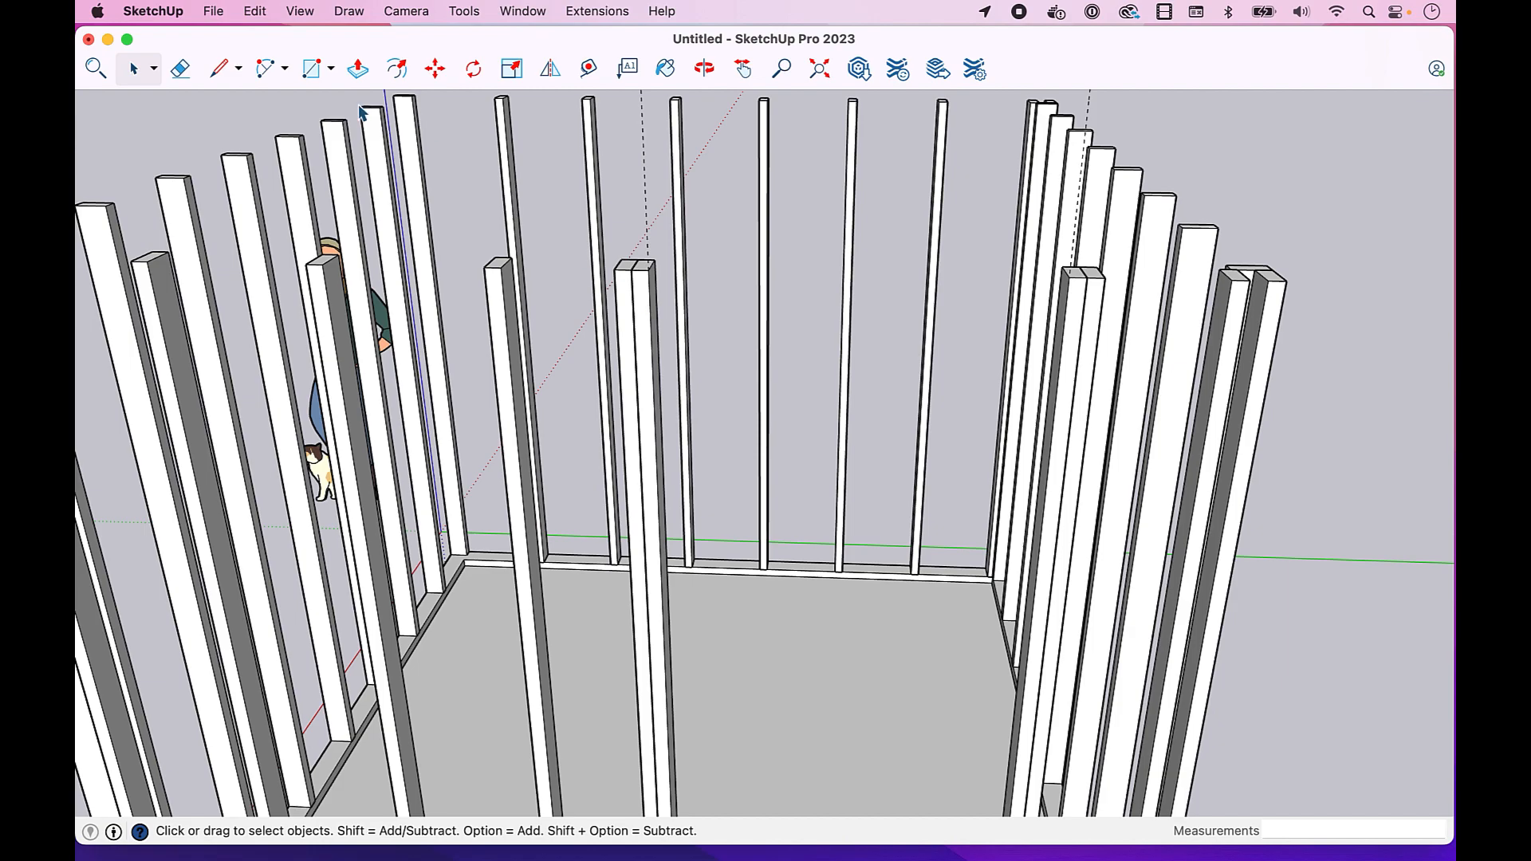
left_click(257, 11)
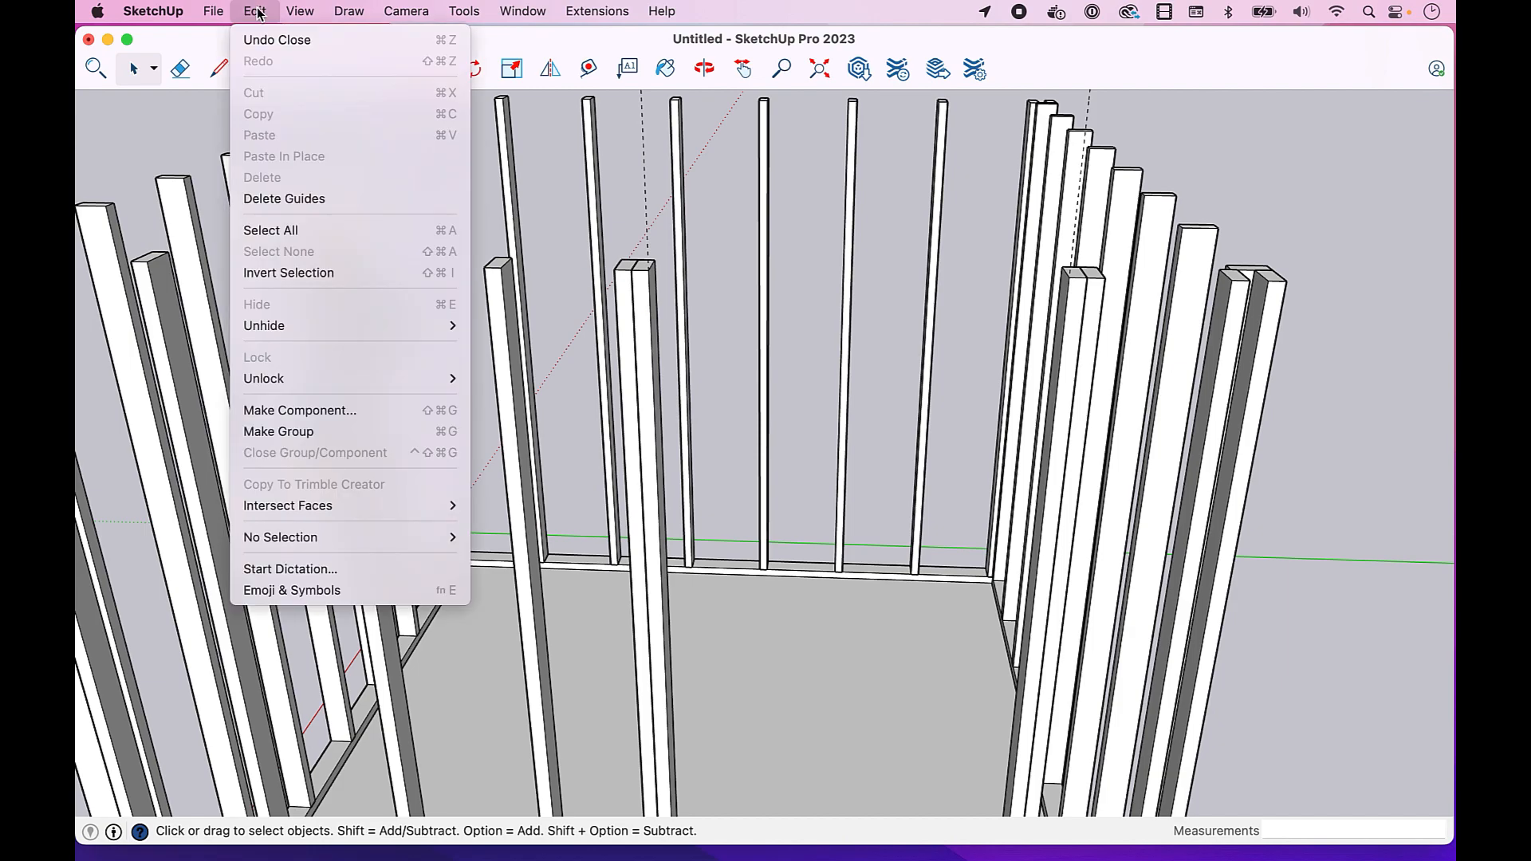
left_click(296, 199)
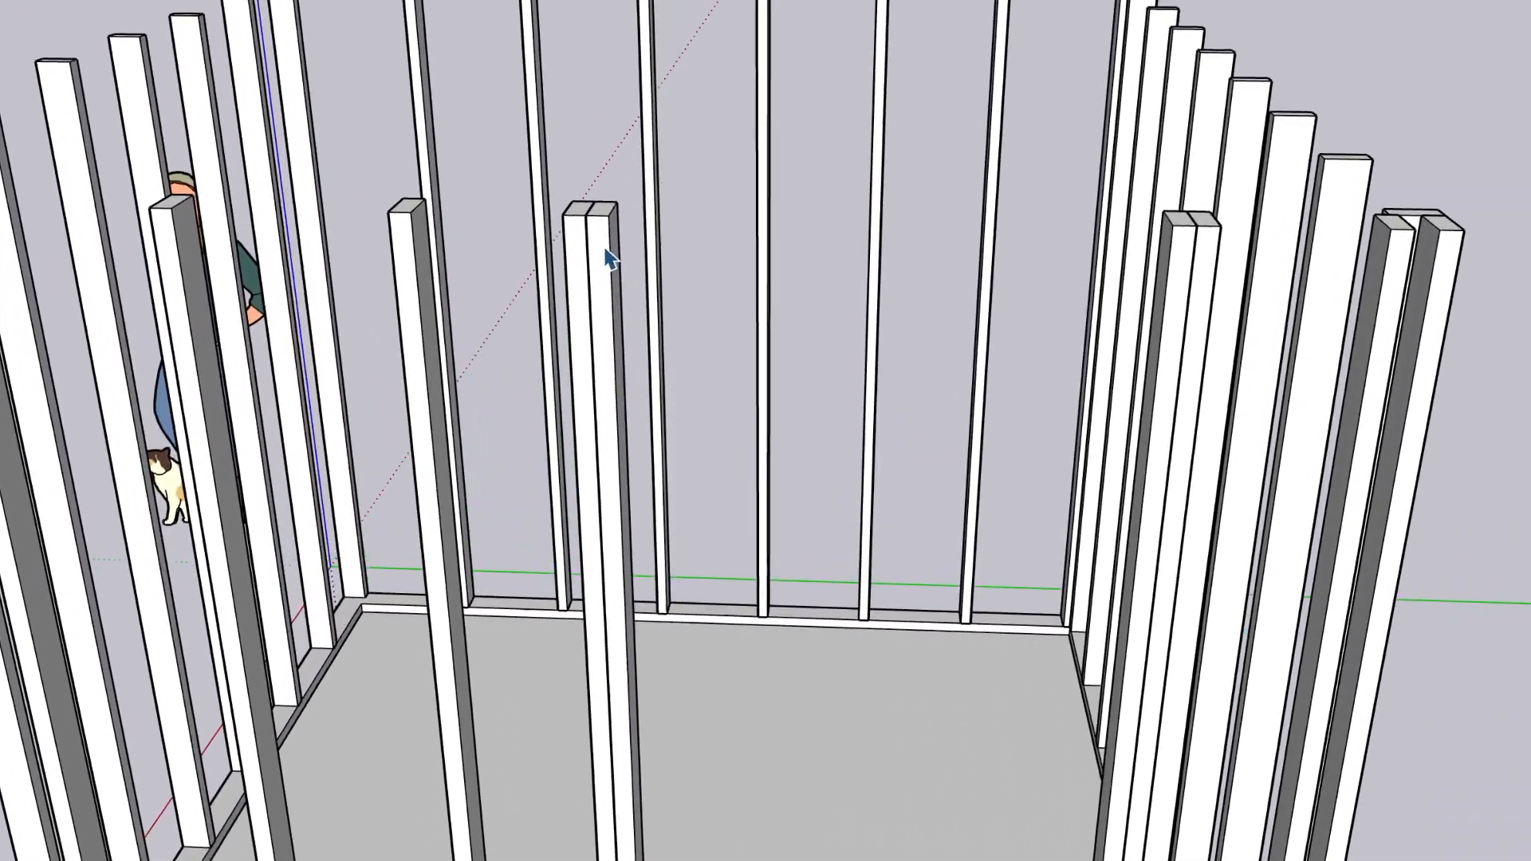
Step: Make the inner stud of the remaining doubled pair beside the wide bay unique so it can be edited separately
left_click(605, 251)
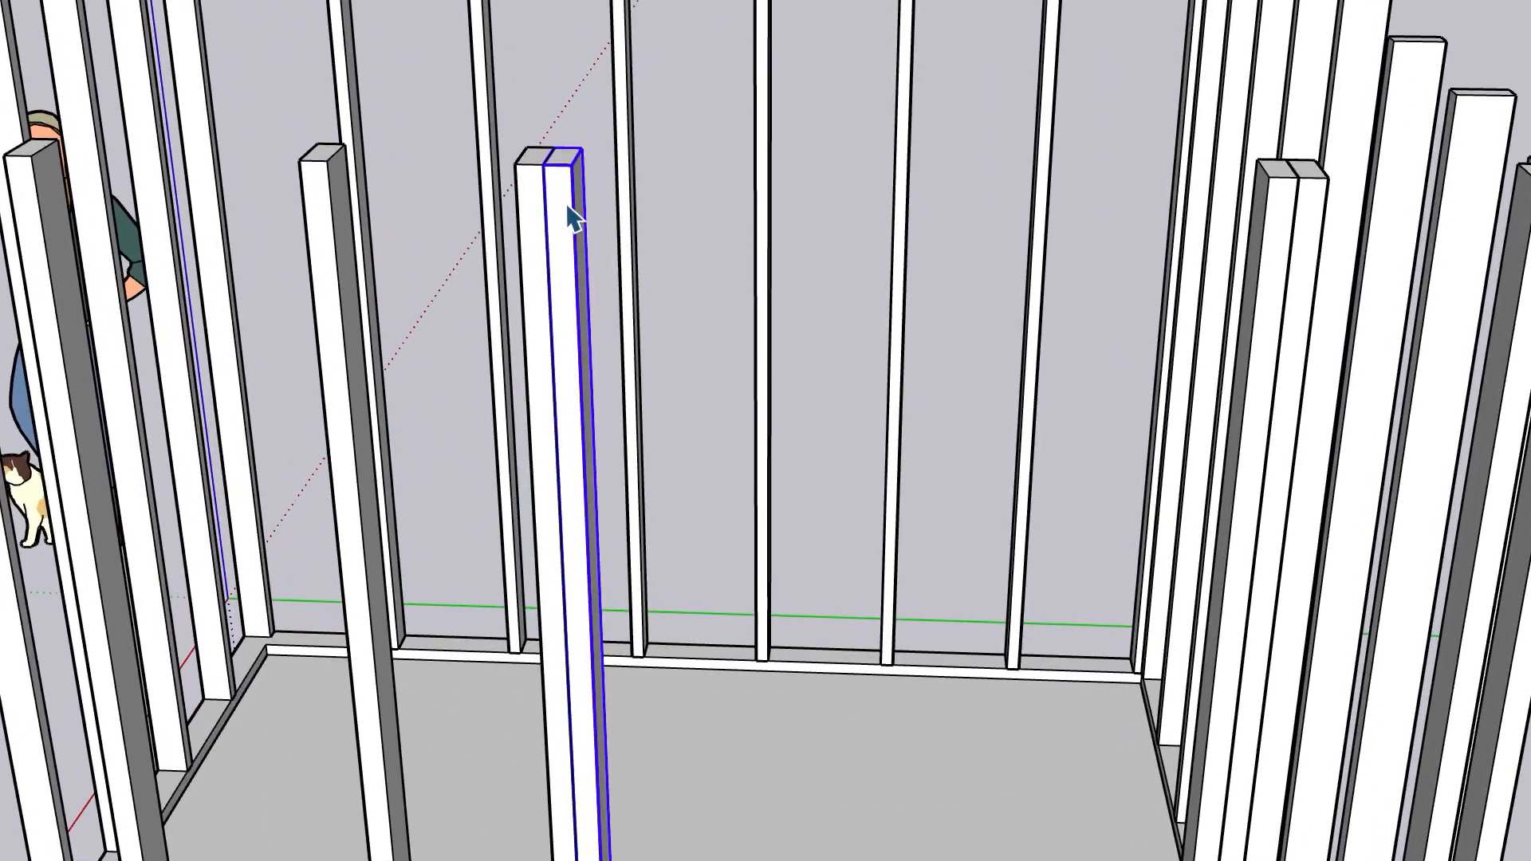
right_click(568, 209)
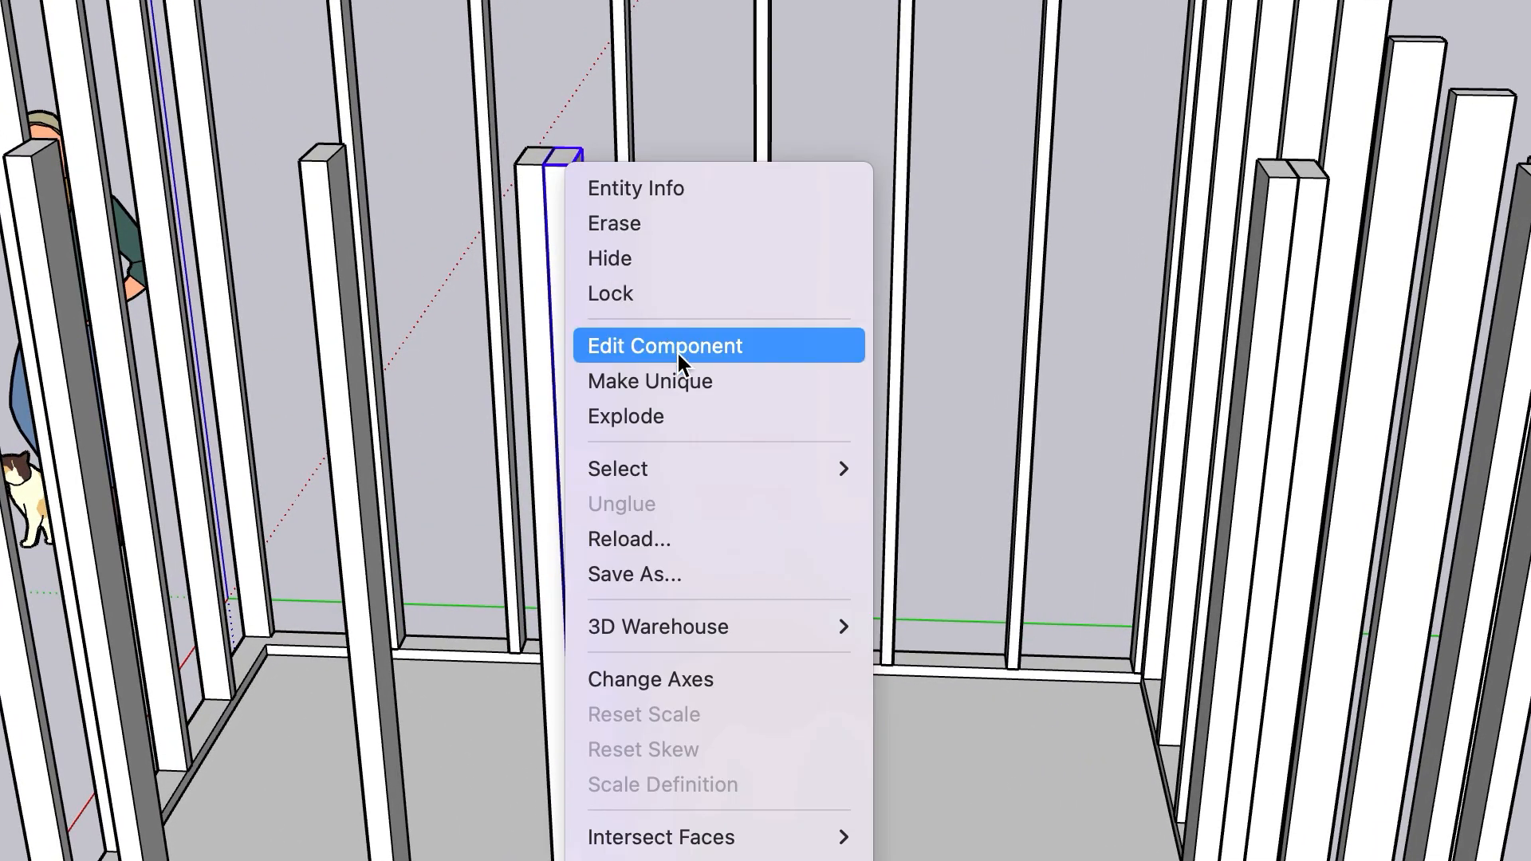
left_click(674, 381)
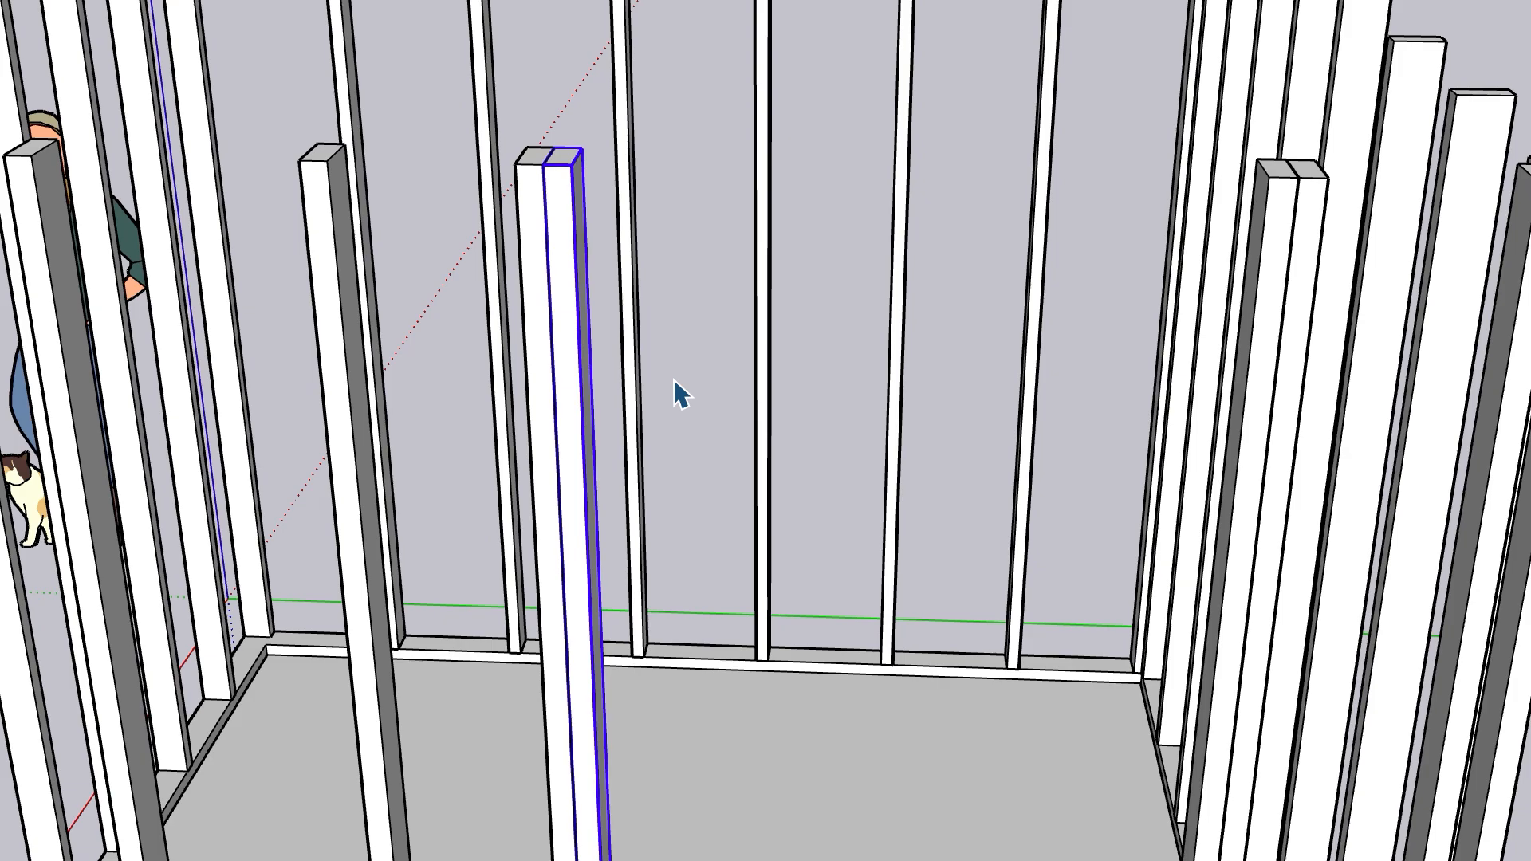
Step: Delete the inner stud of the doubled pair on the opposite side of the front wall opening
scroll(673, 379, "down", 6)
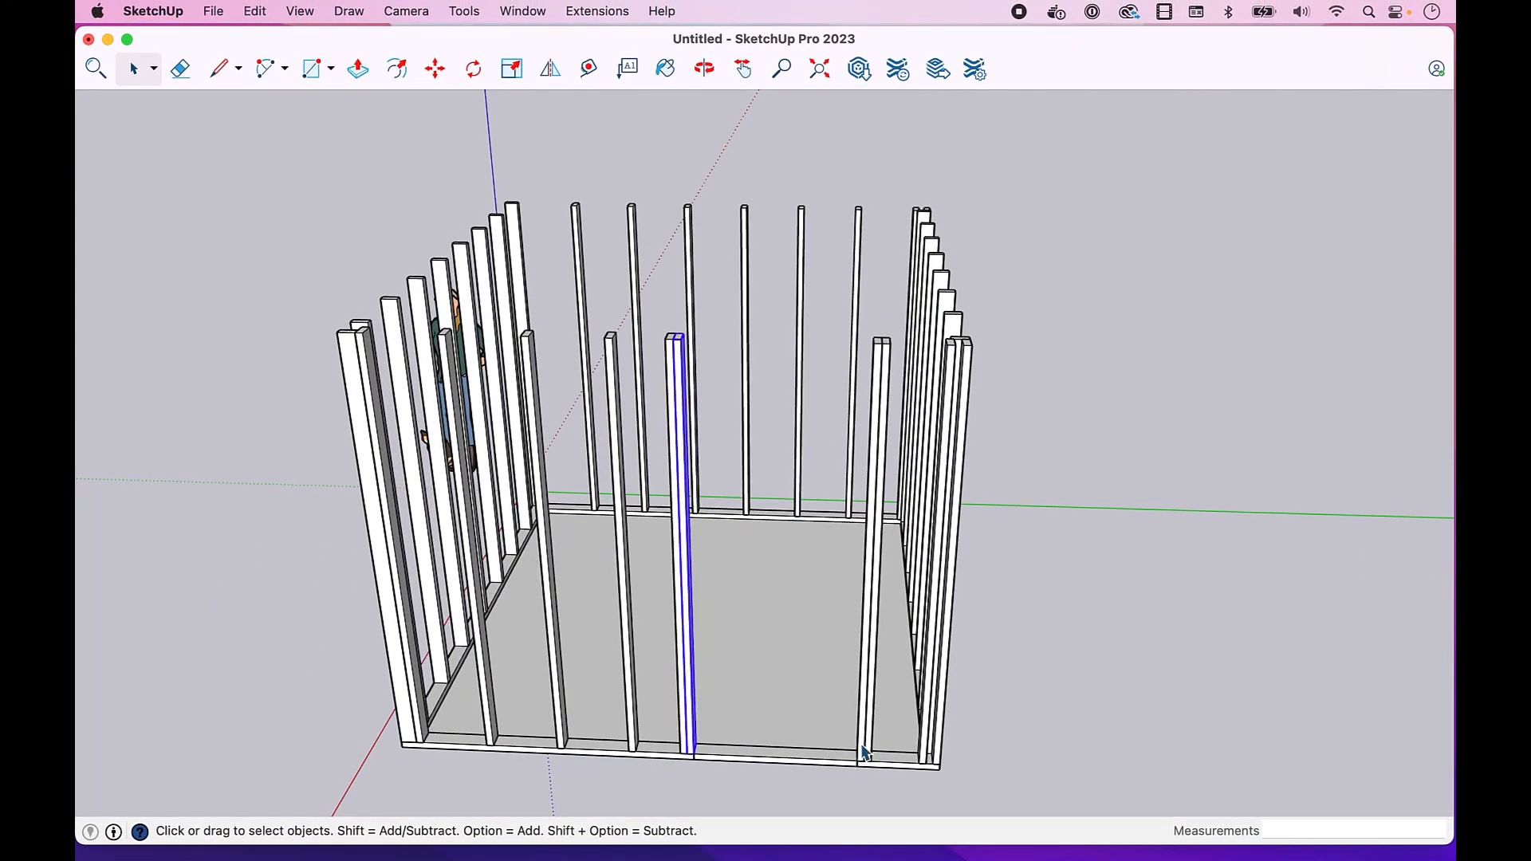
left_click(863, 751)
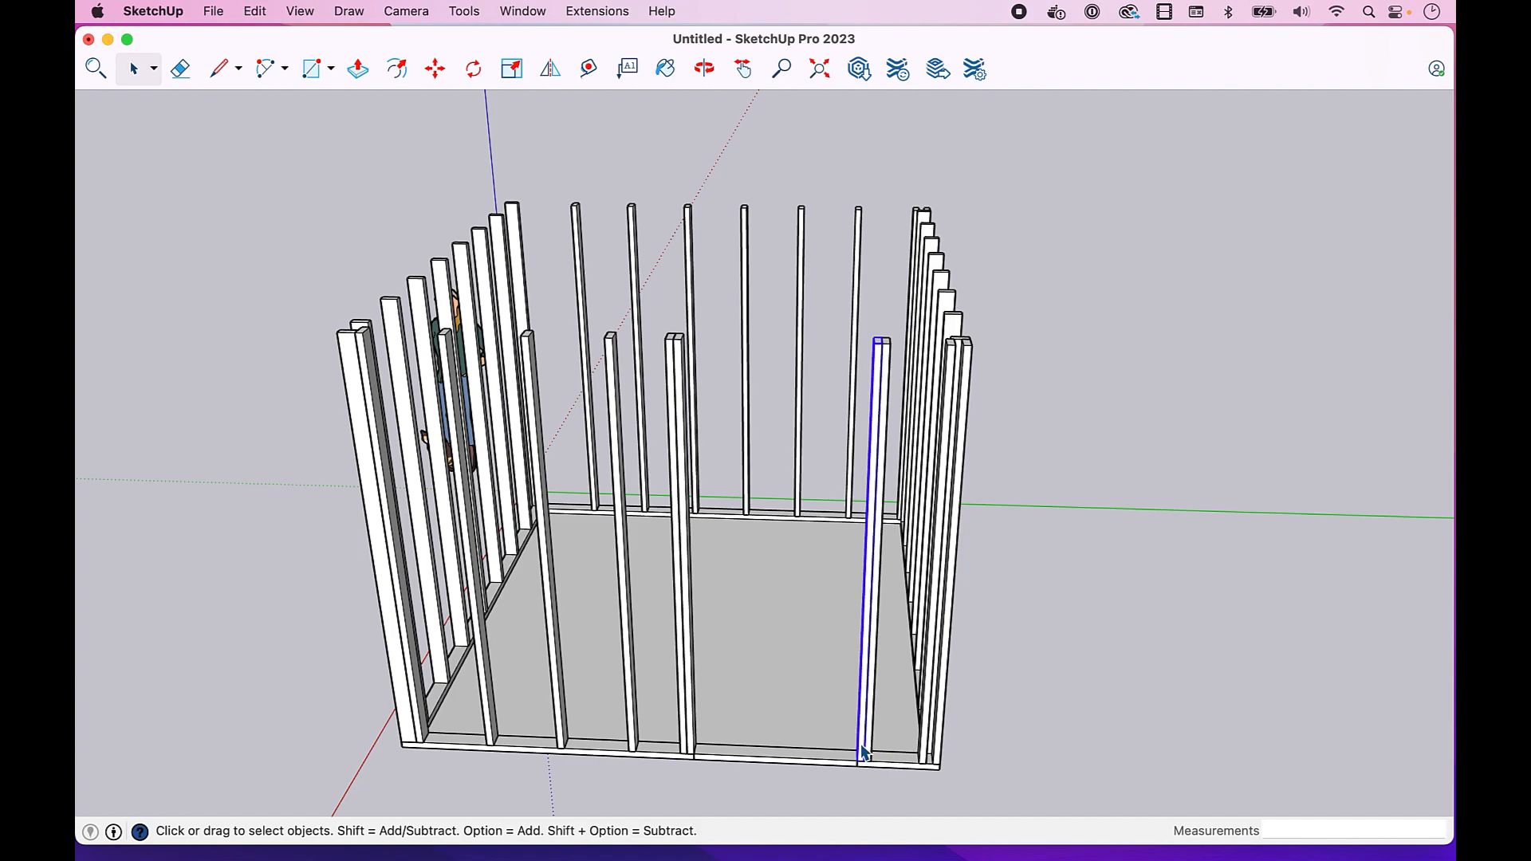
key("Delete")
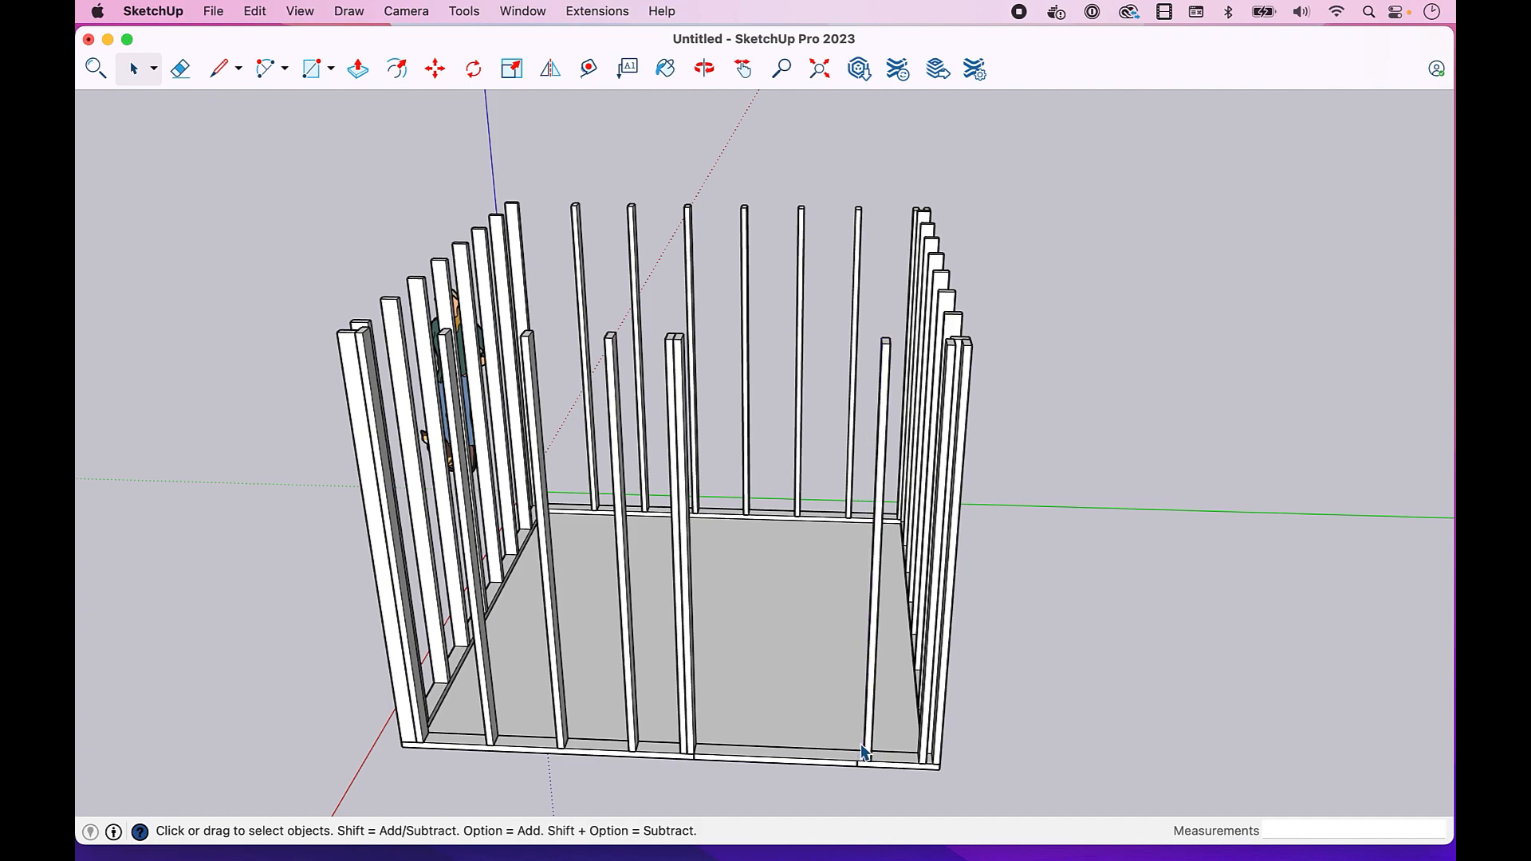
Step: Shorten the unique inner stud by pushing its top face down 11 1/4" inside the component
scroll(678, 352, "up", 3)
left_click(684, 346)
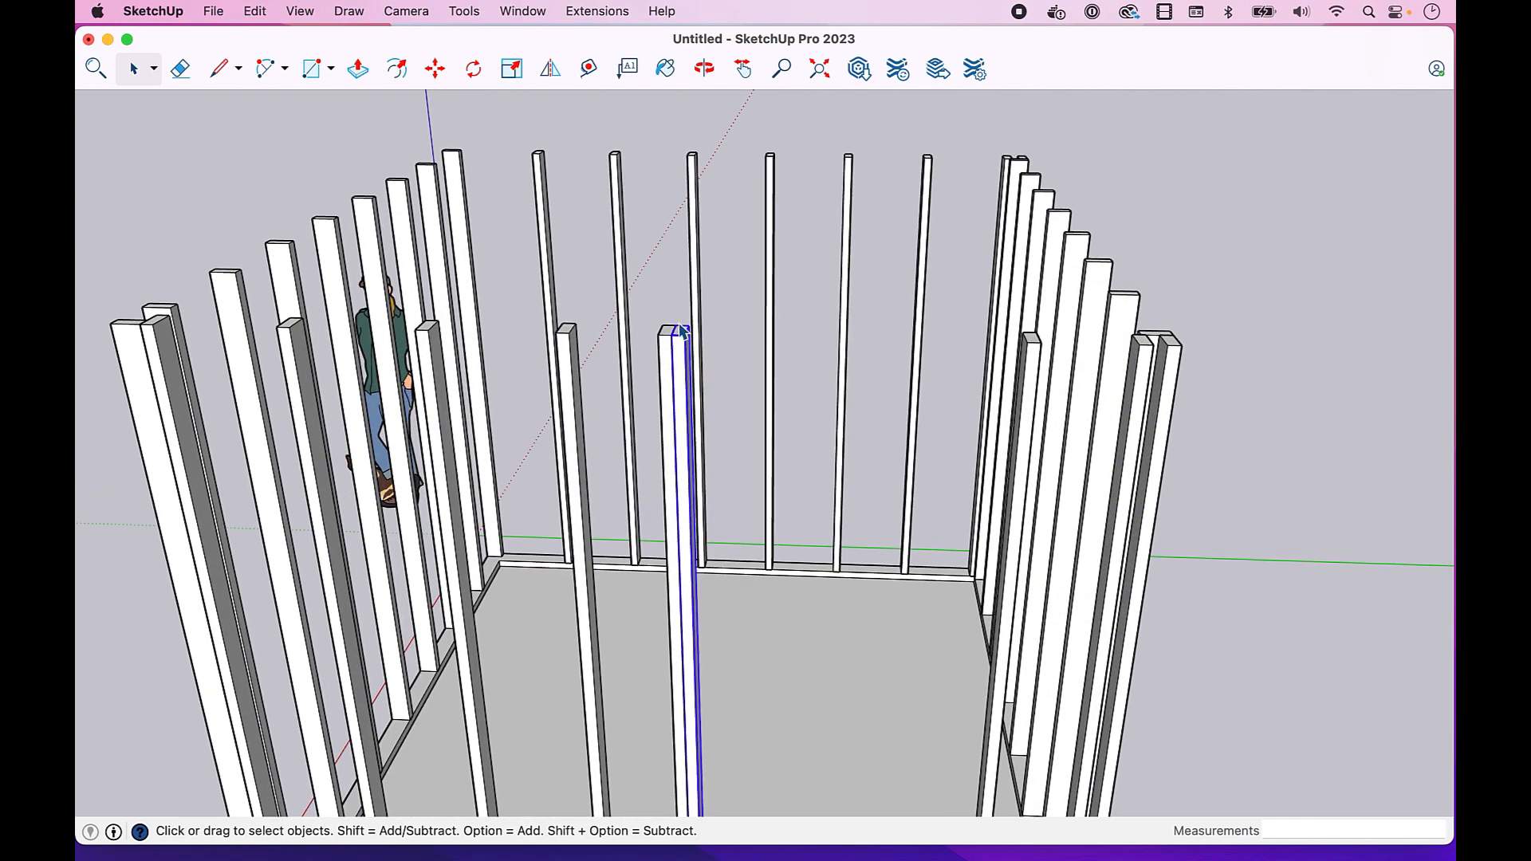
key("p")
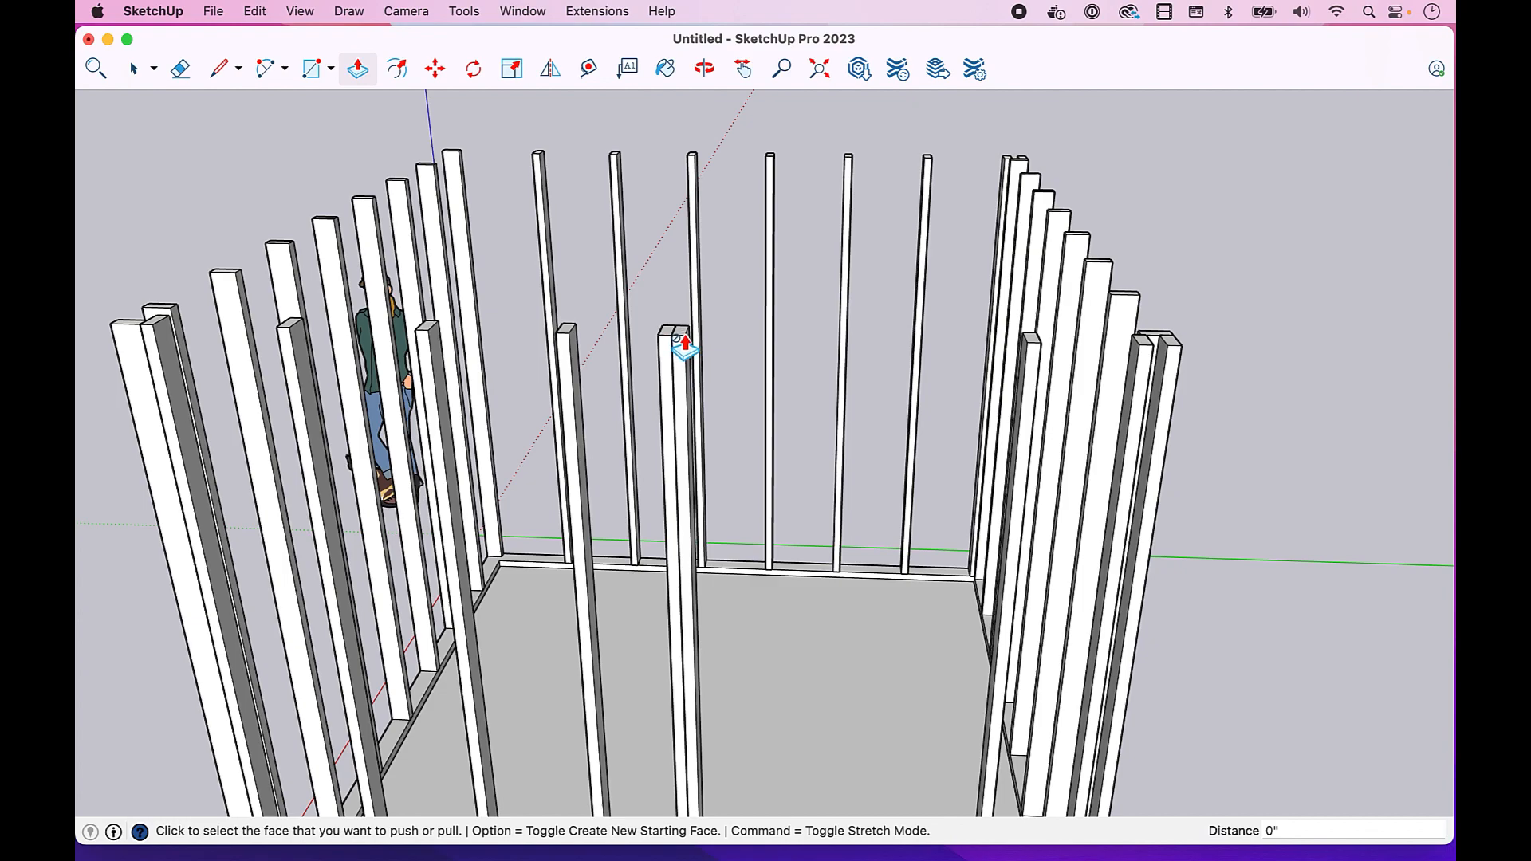
key("space")
scroll(686, 338, "up", 2)
left_click(679, 340)
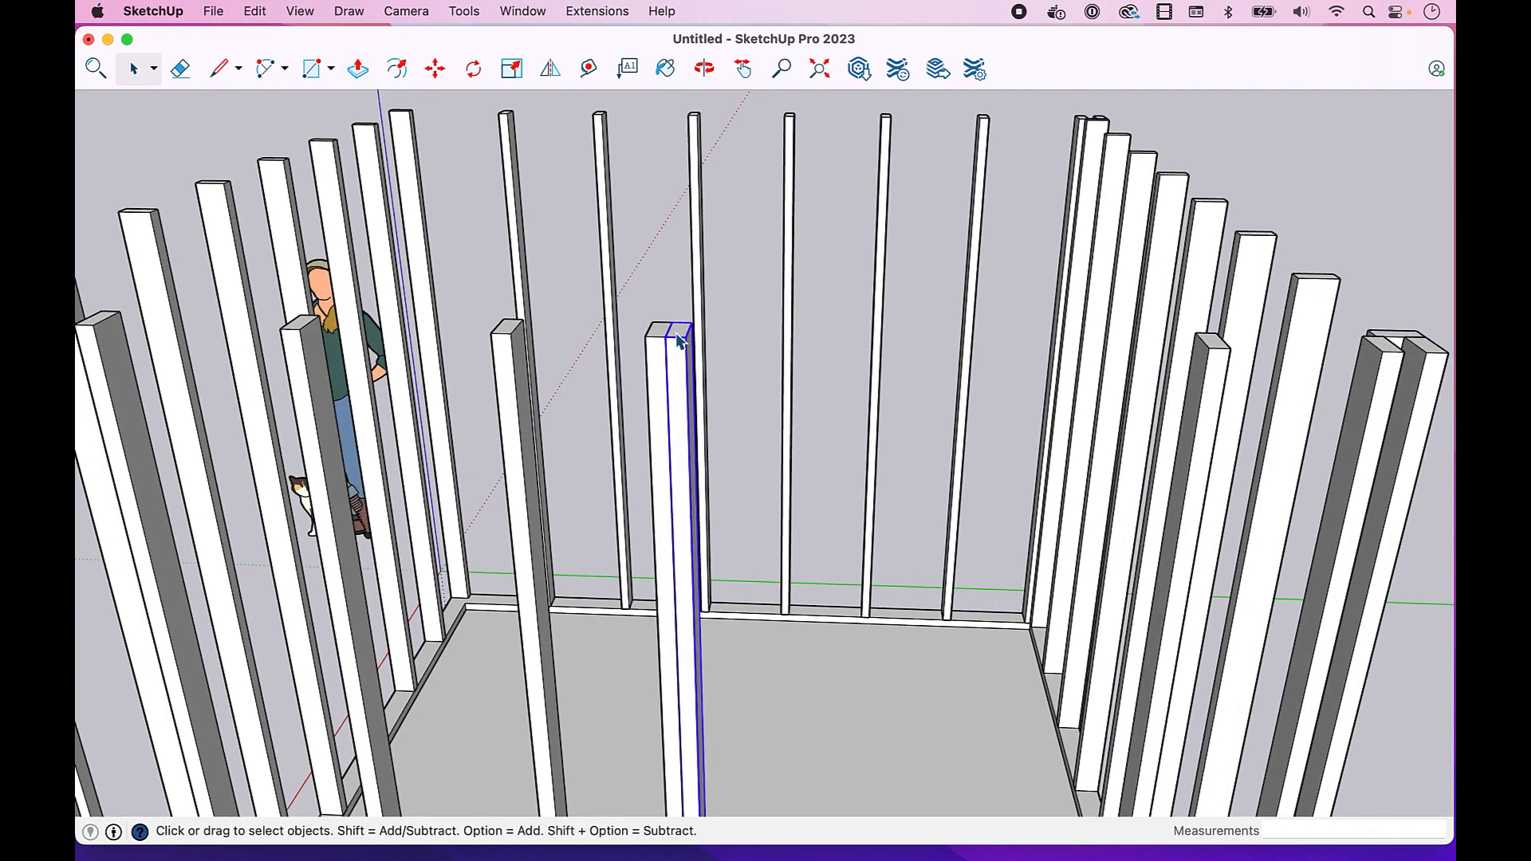
double_click(678, 341)
key("p")
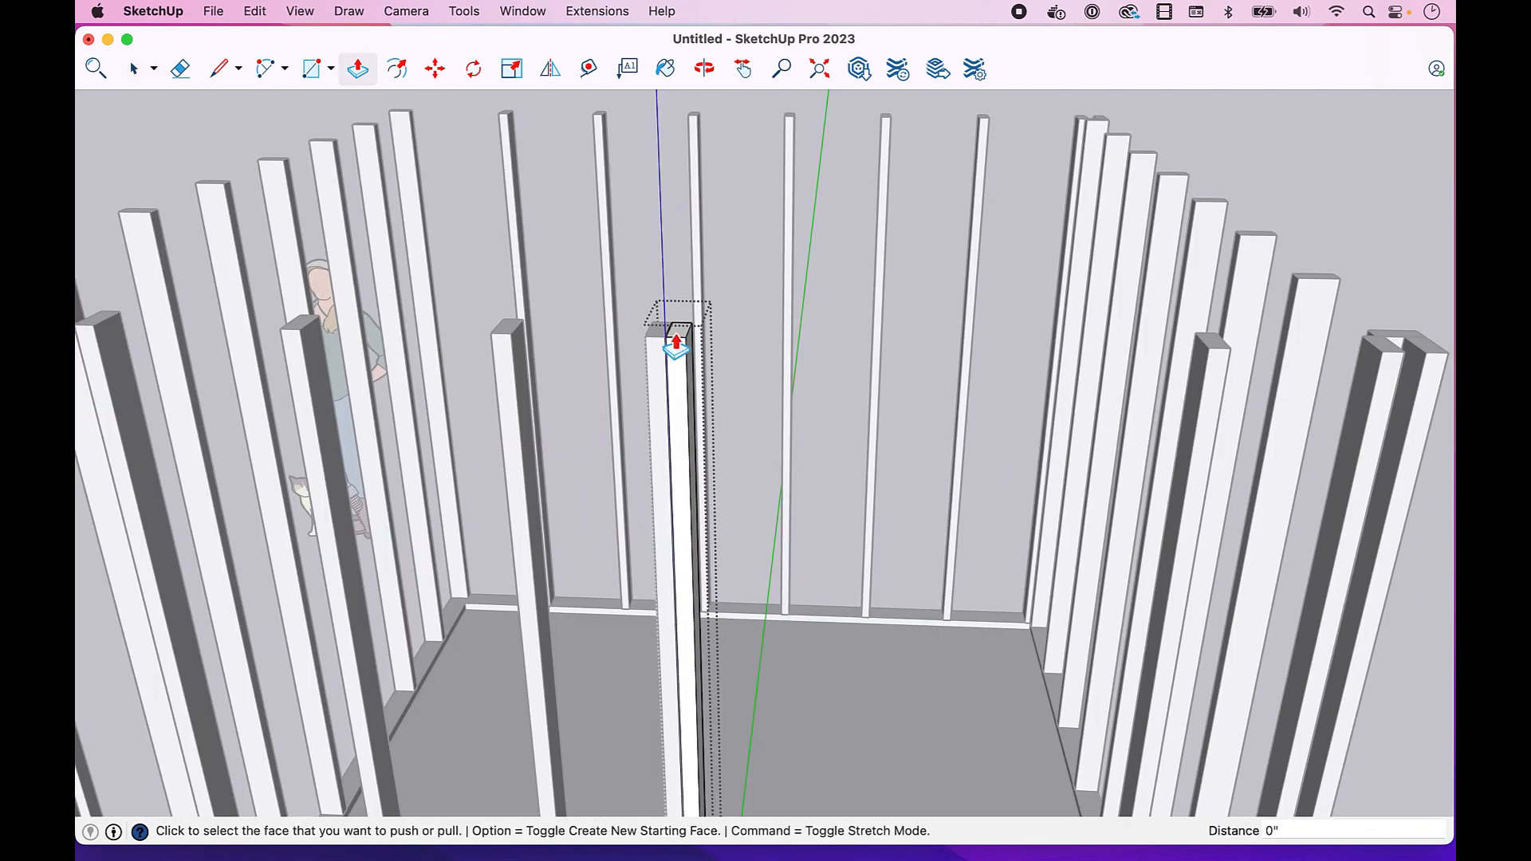
left_click(679, 338)
type("11.")
key("Return")
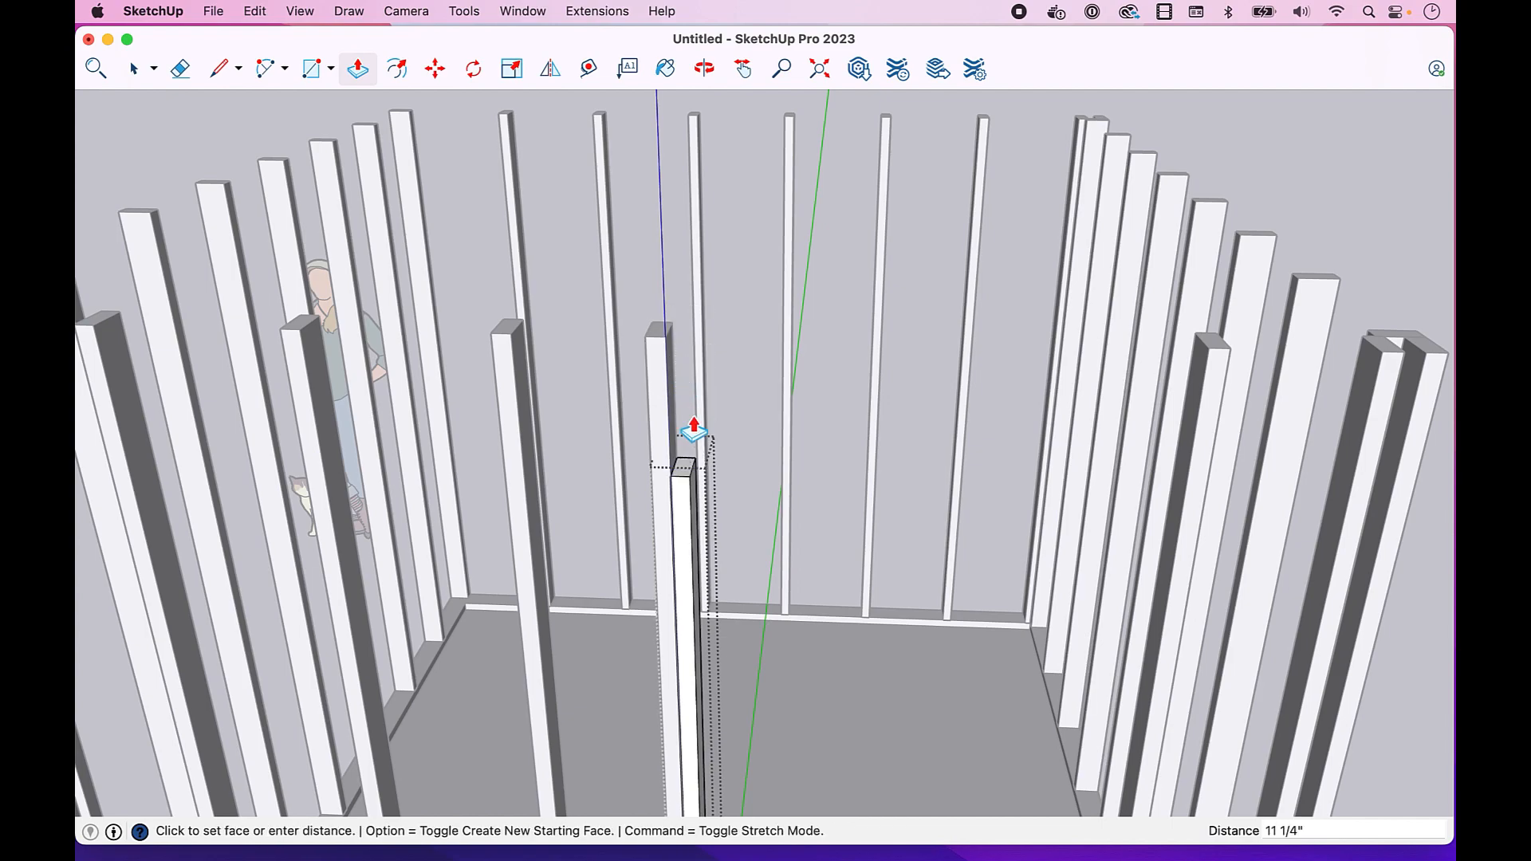
scroll(689, 419, "down", 6)
middle_click_drag(717, 581, 720, 557)
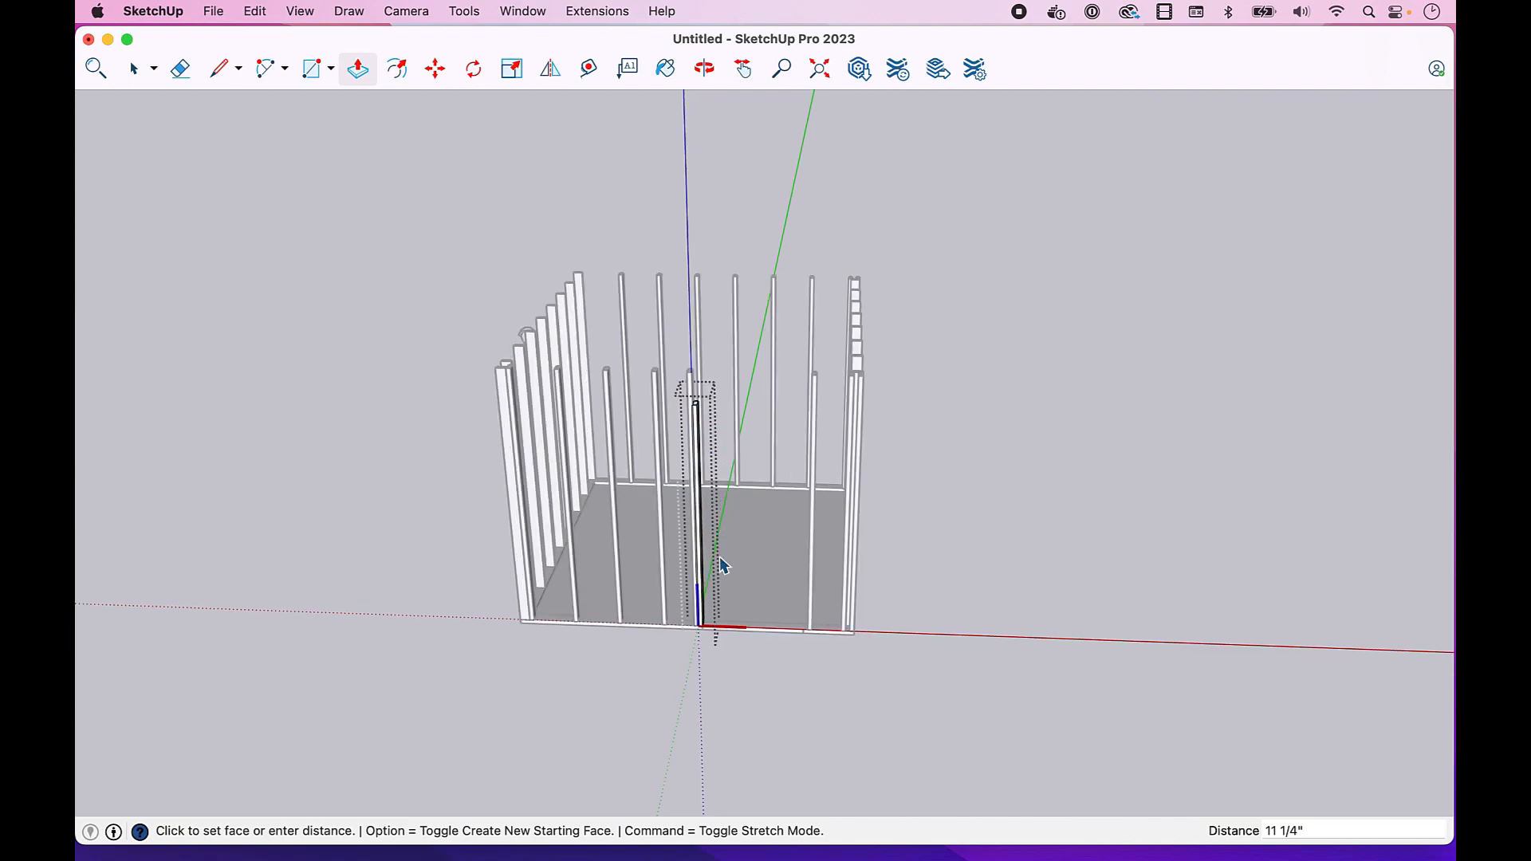
key("space")
Step: Copy the shortened stud 3' 1 1/2" across the opening, onto the mark beside the full-height stud
middle_click_drag(983, 496, 673, 681)
scroll(707, 639, "up", 8)
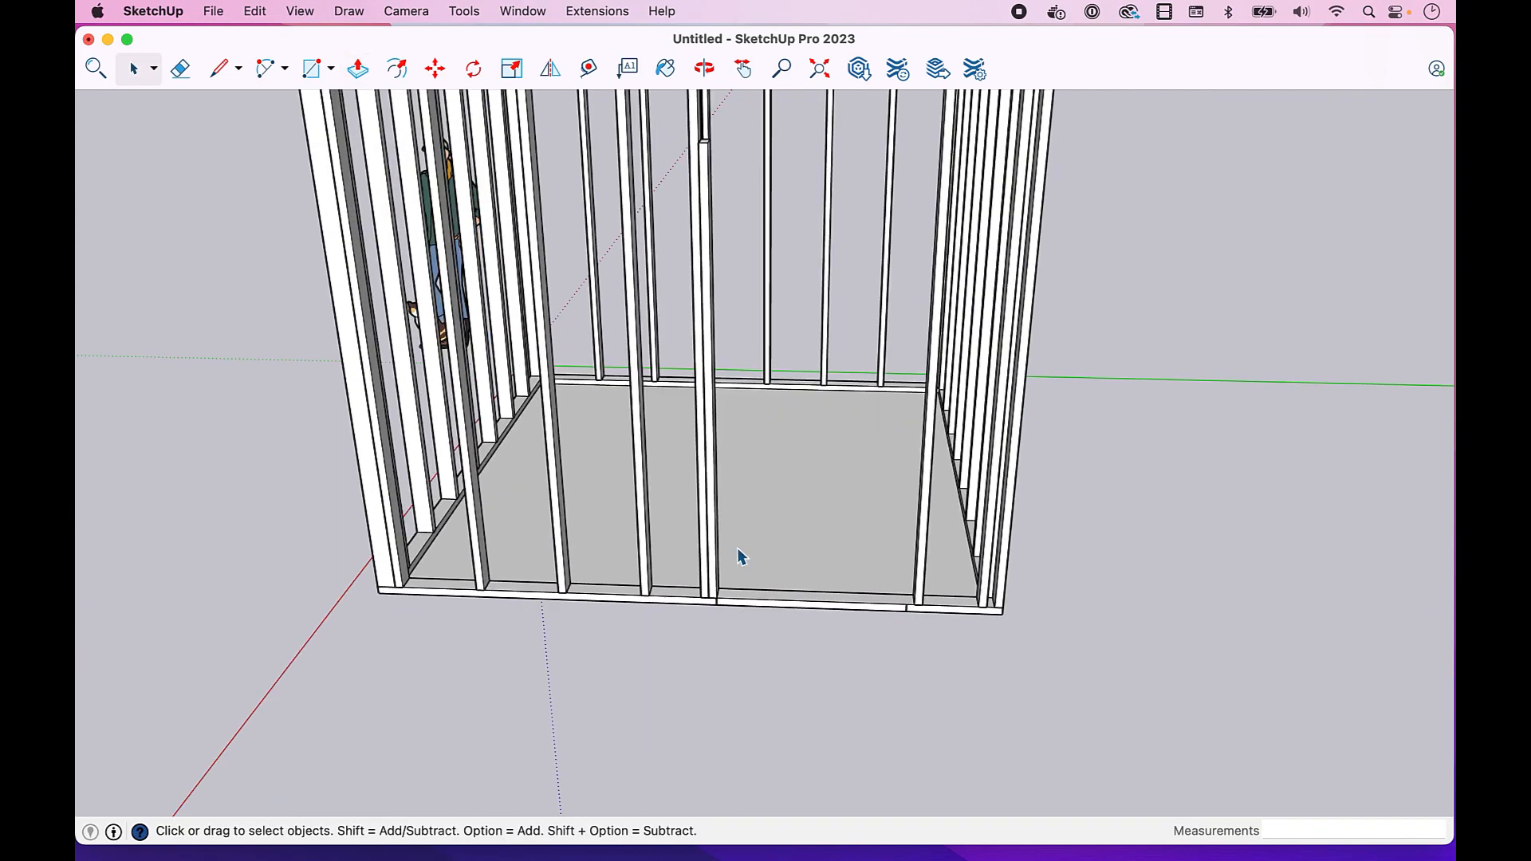
key("m")
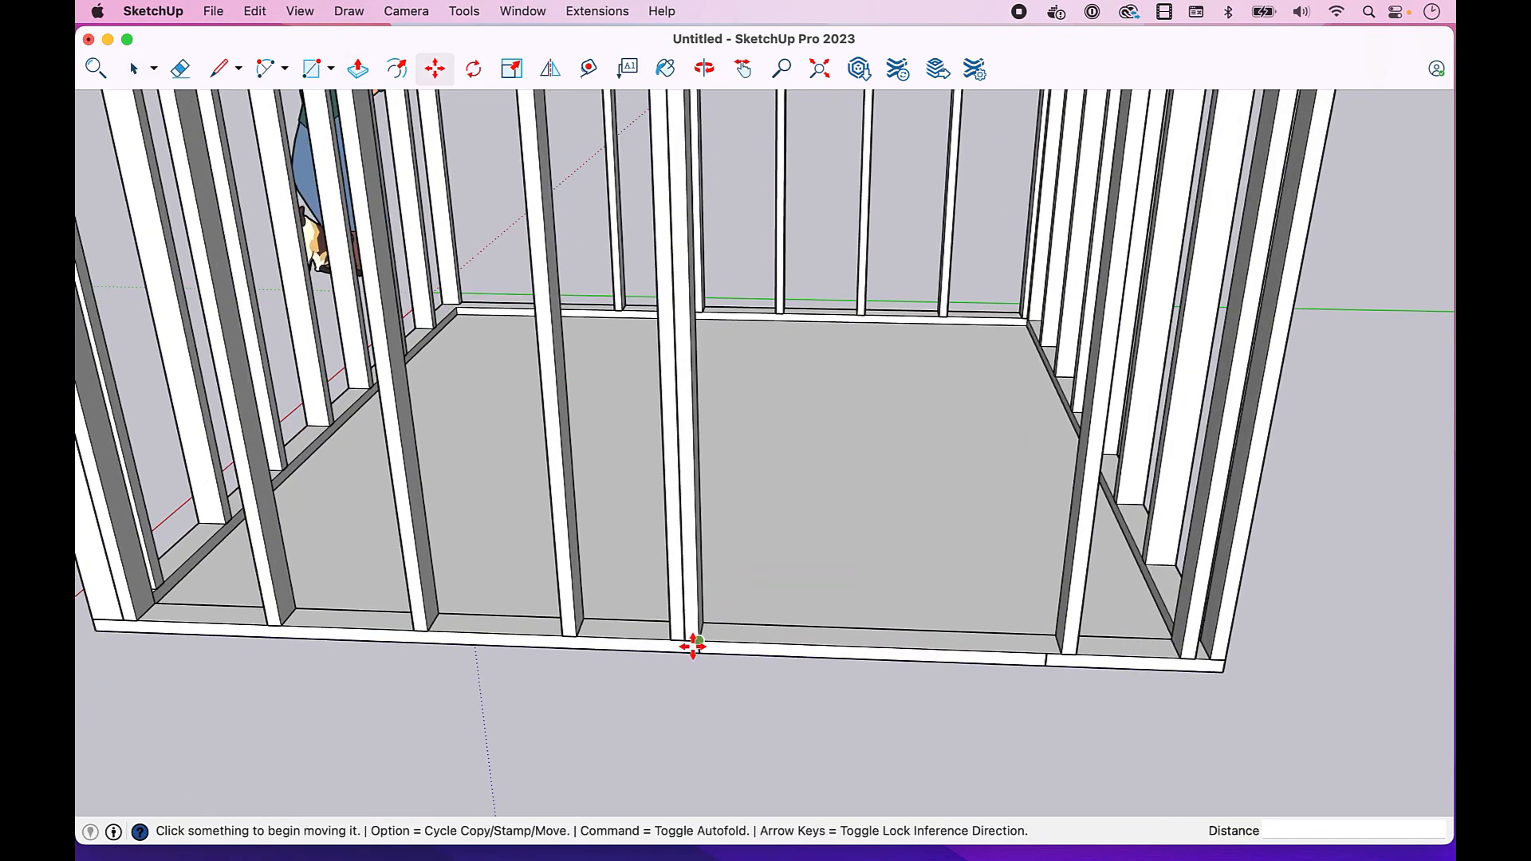
key("space")
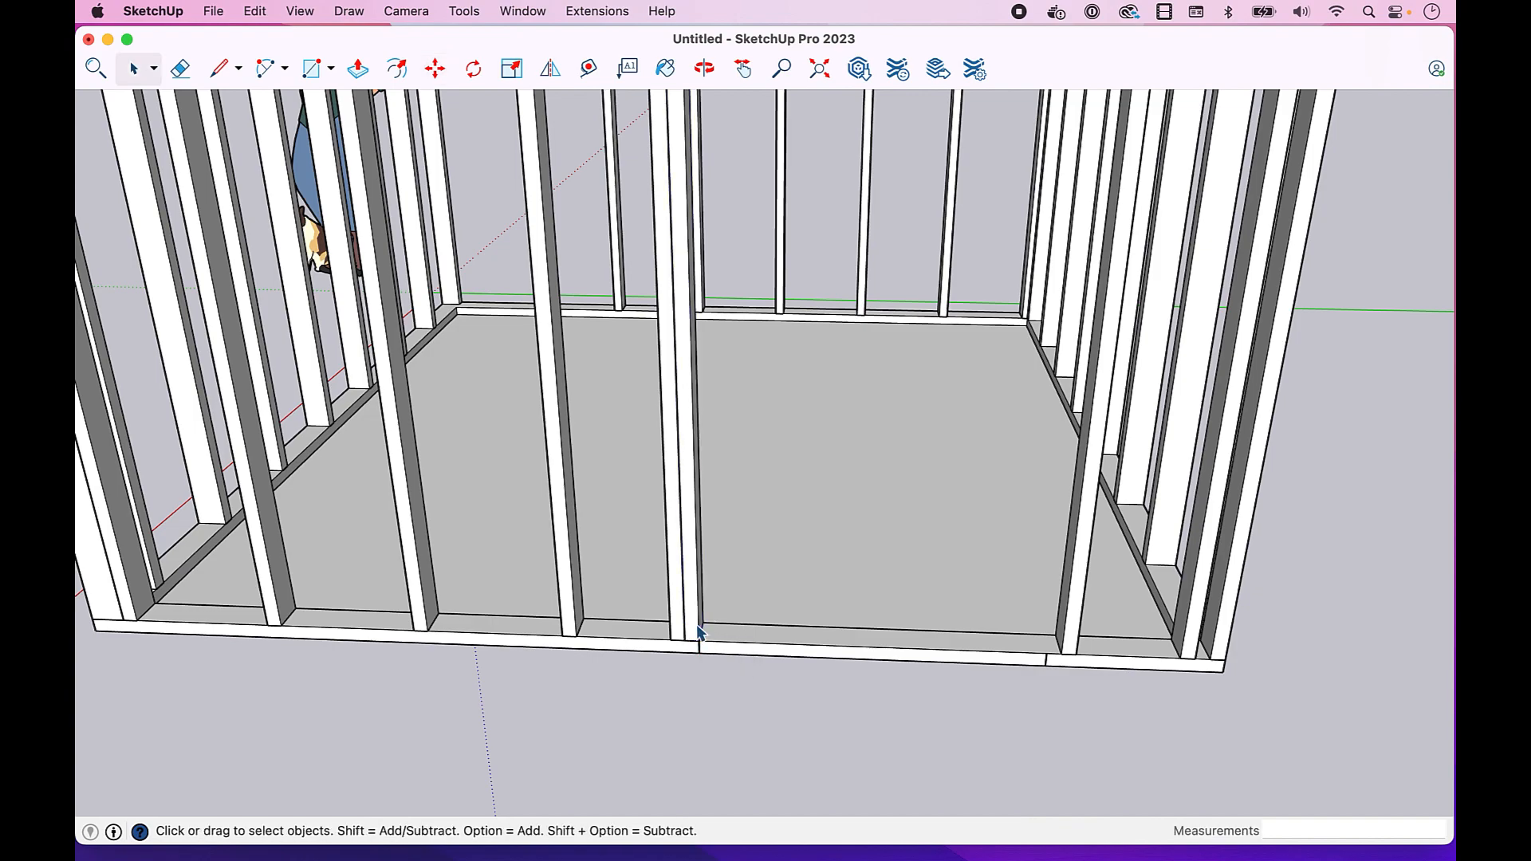
key("m")
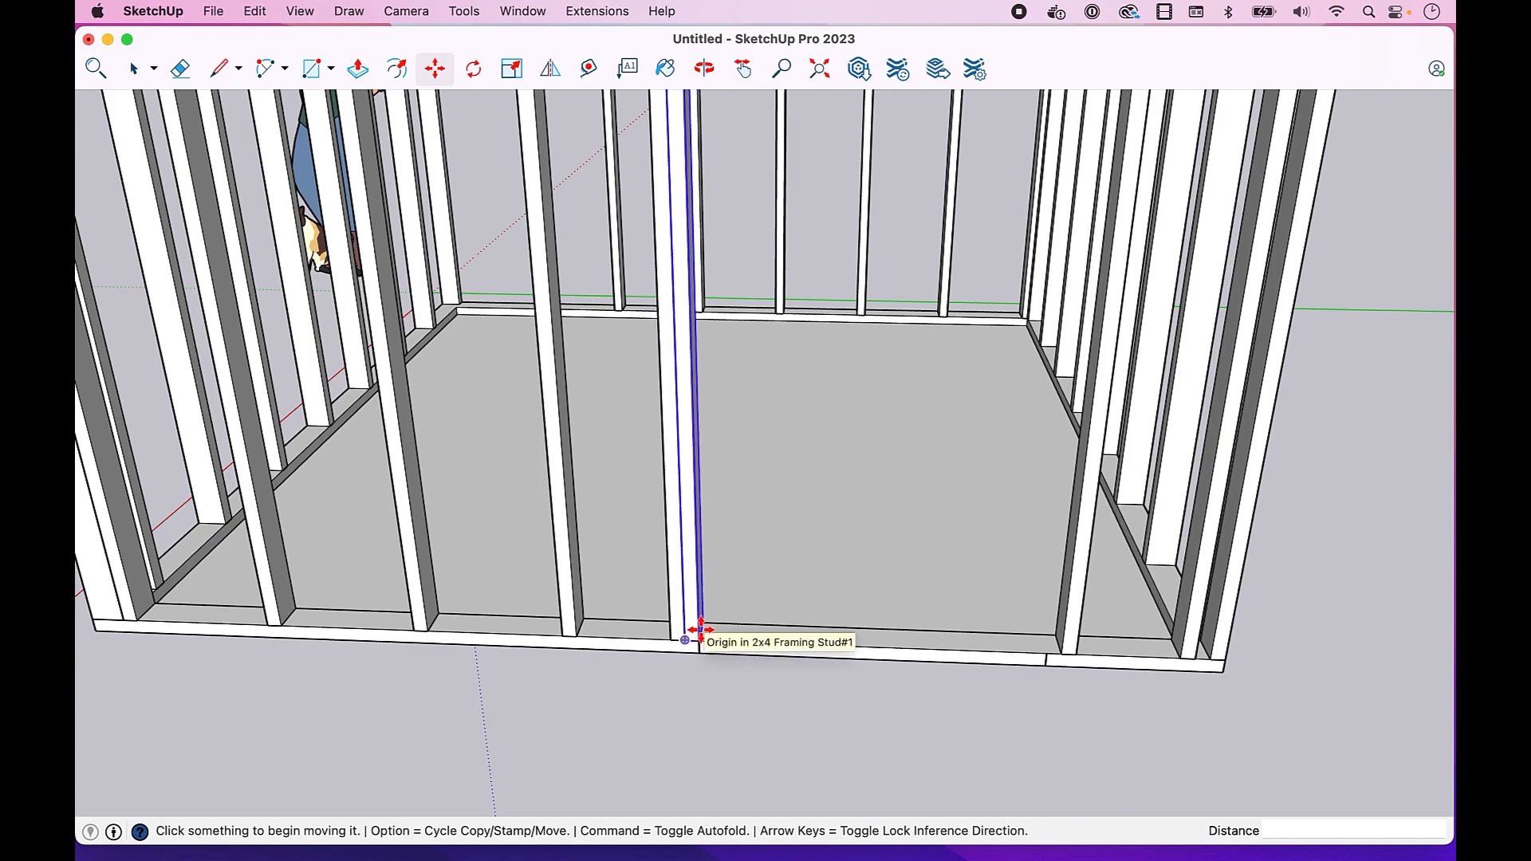
left_click(699, 632)
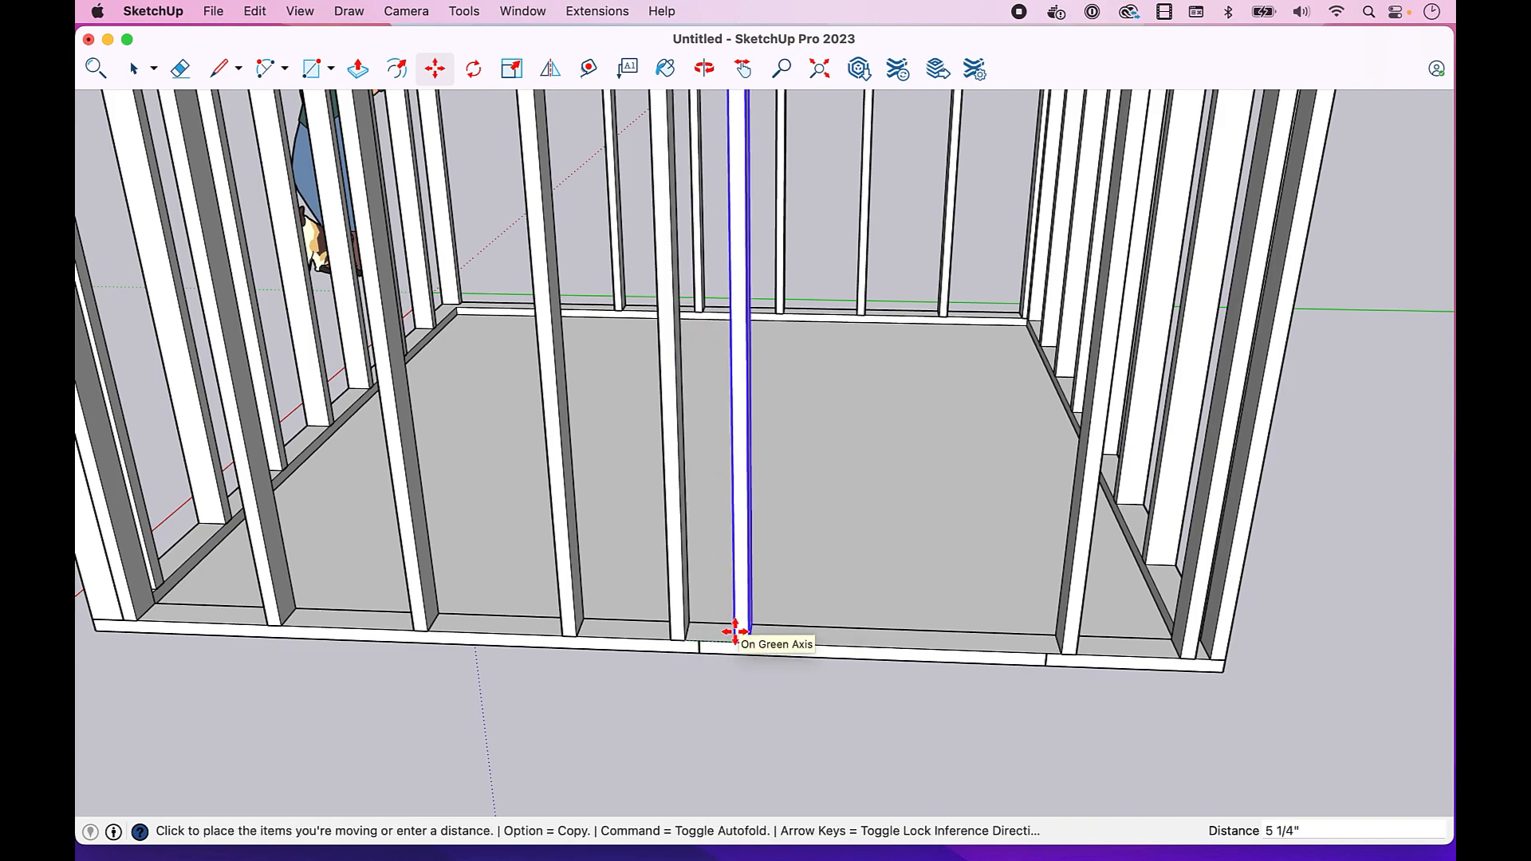
key("alt")
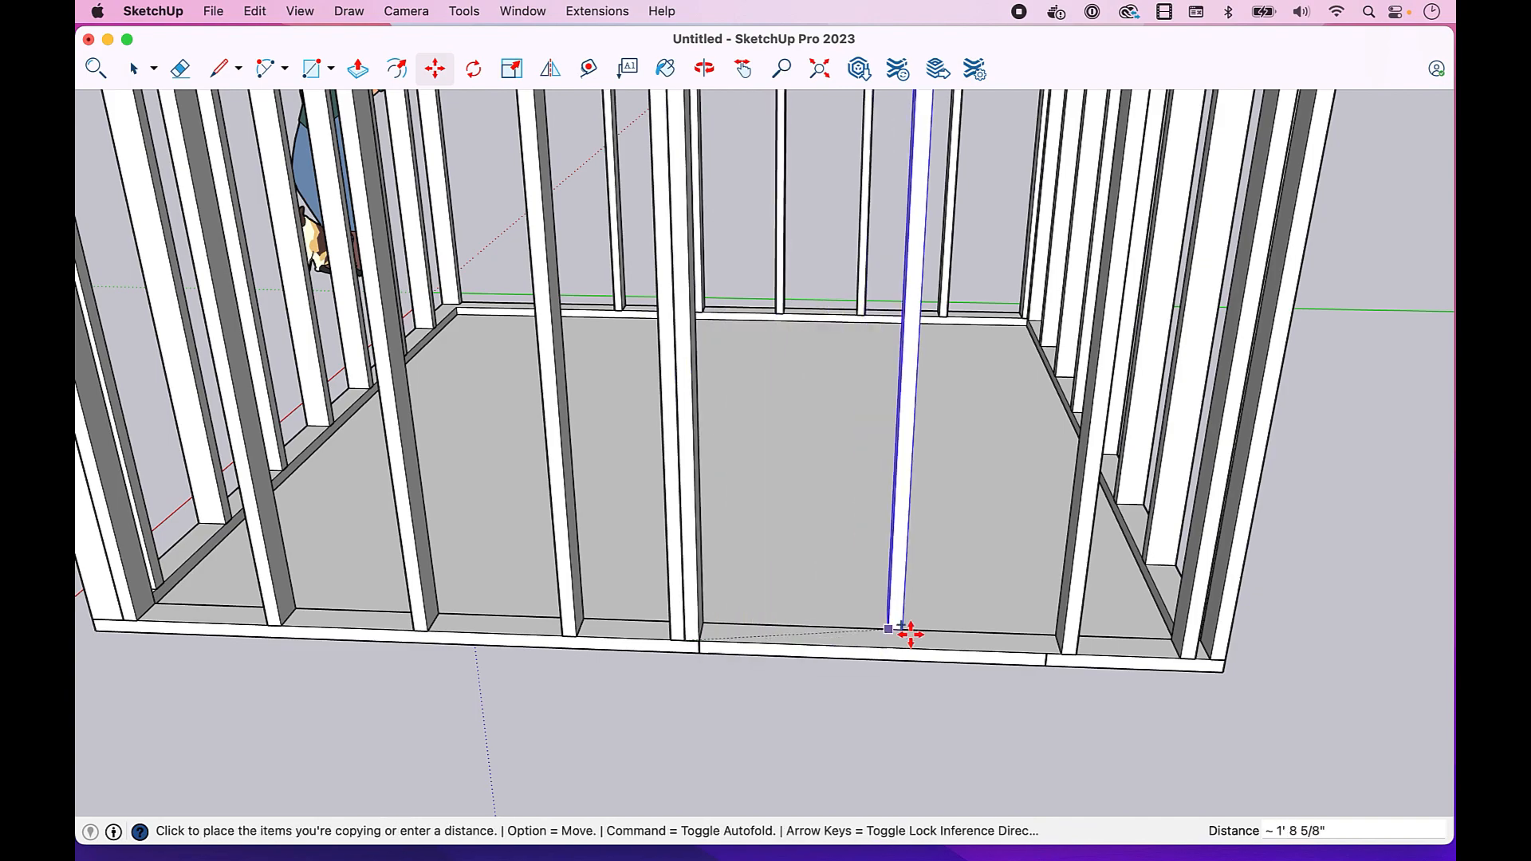
left_click(1046, 650)
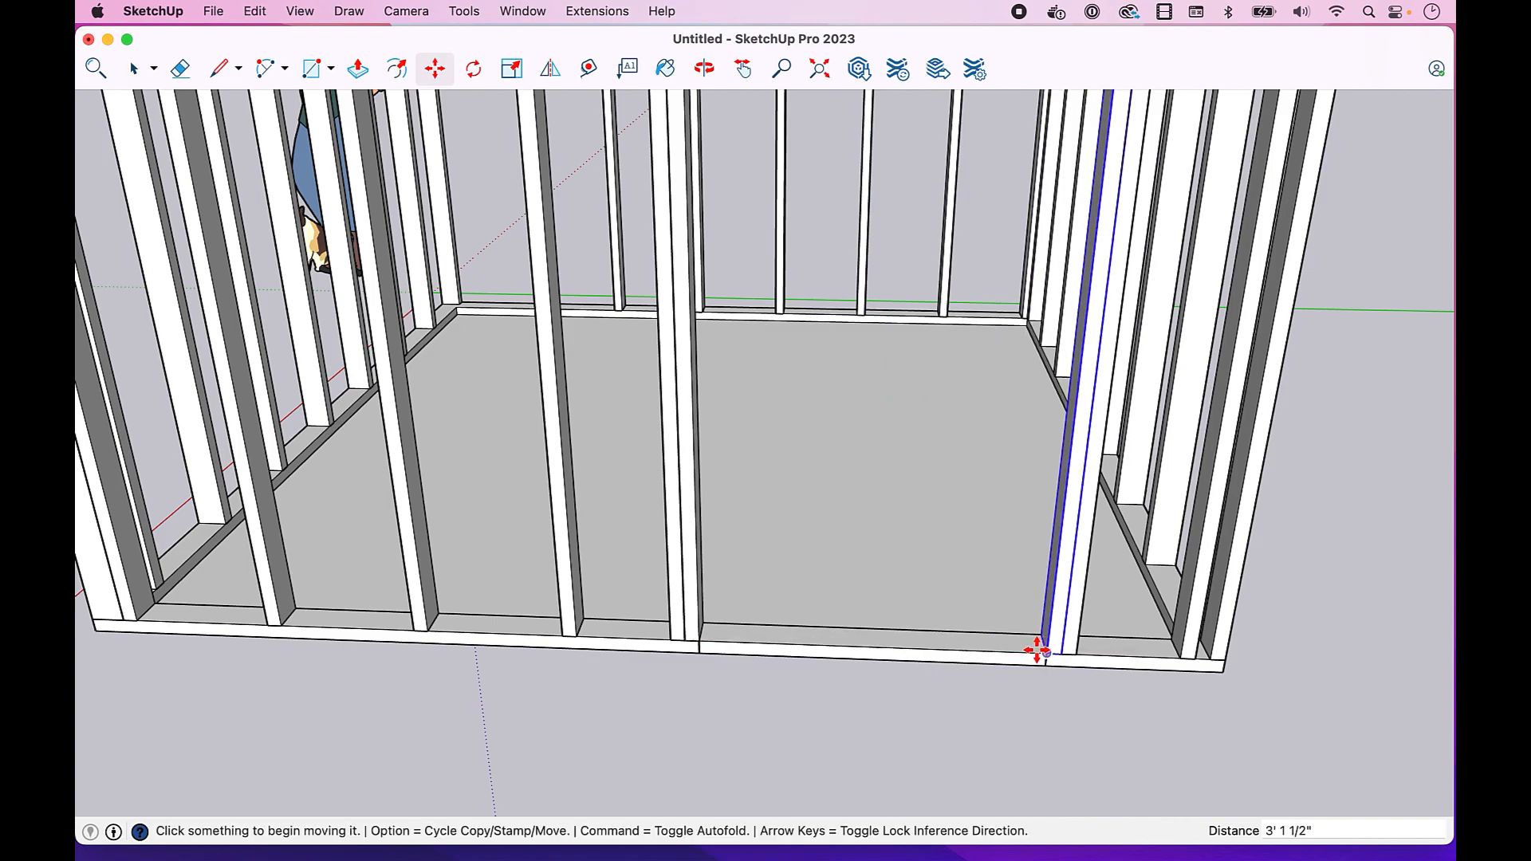
key("space")
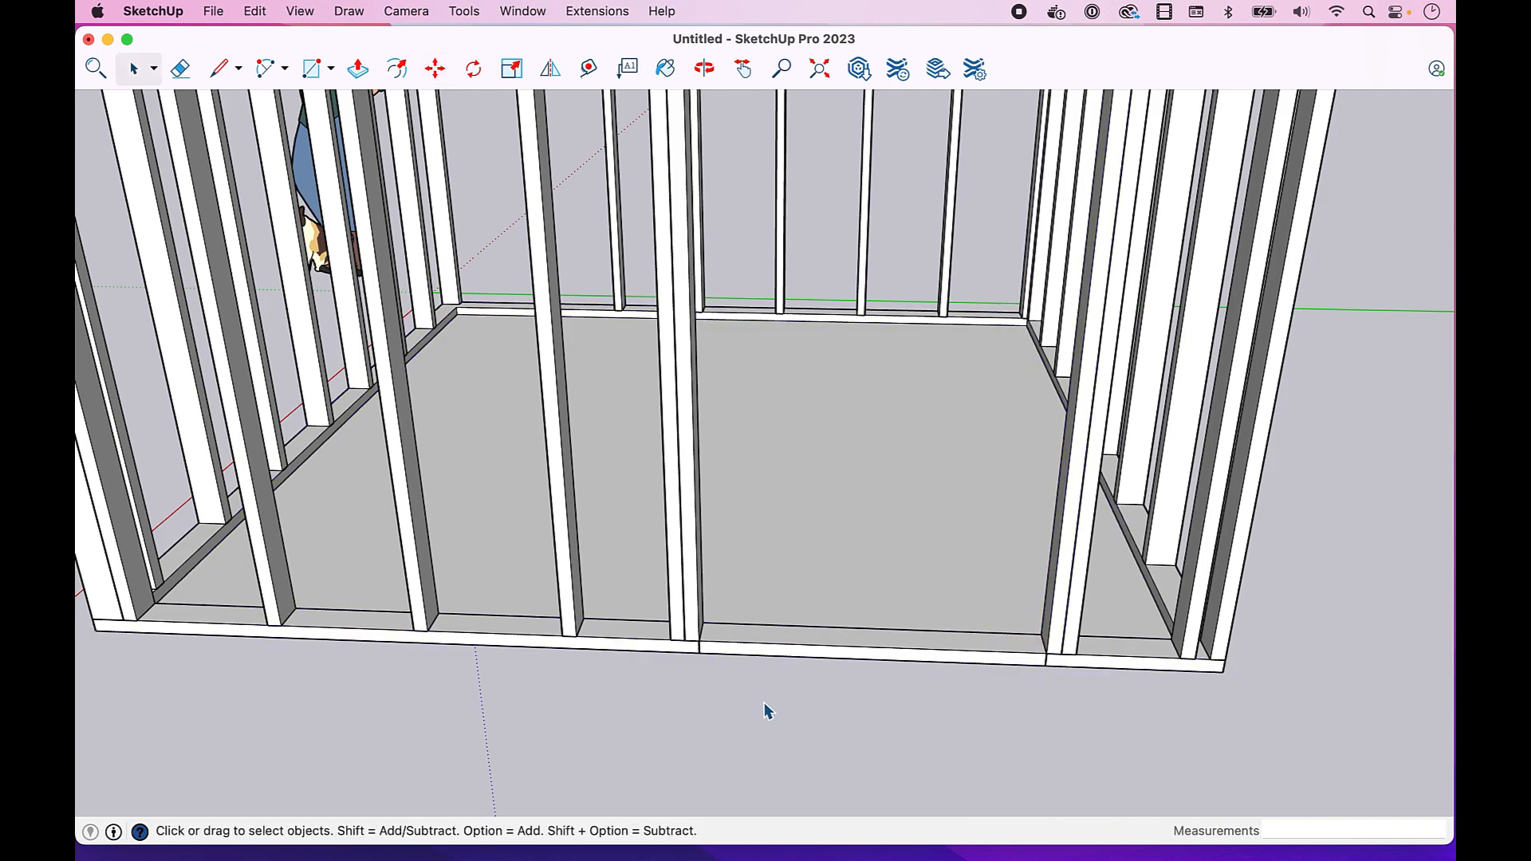
Step: Inside the bottom plate, draw 1 1/2" vertical lines on its front face at both sides of the opening
double_click(767, 654)
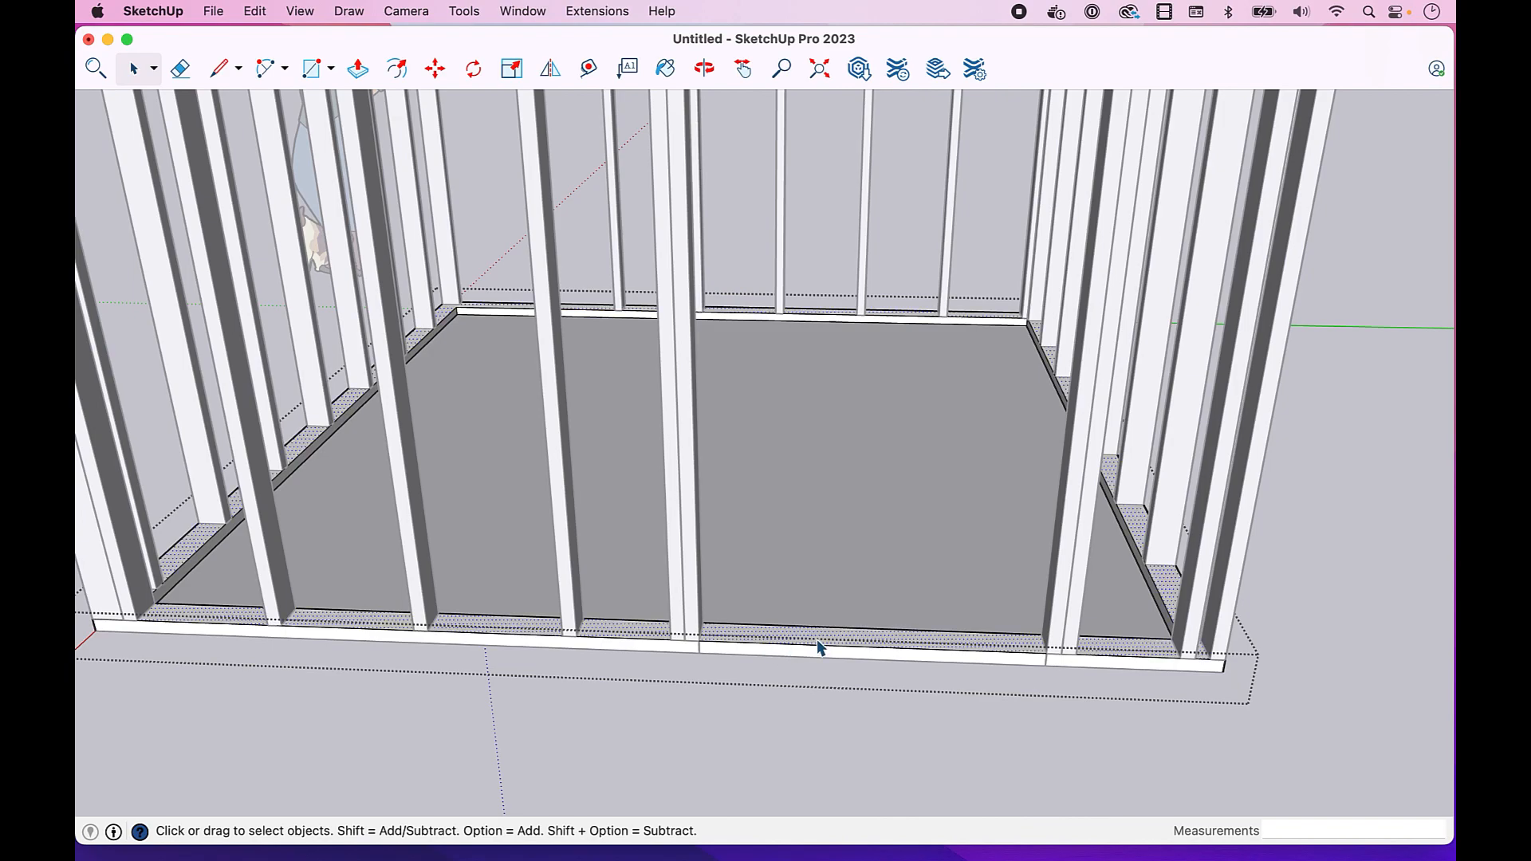
left_click(802, 659)
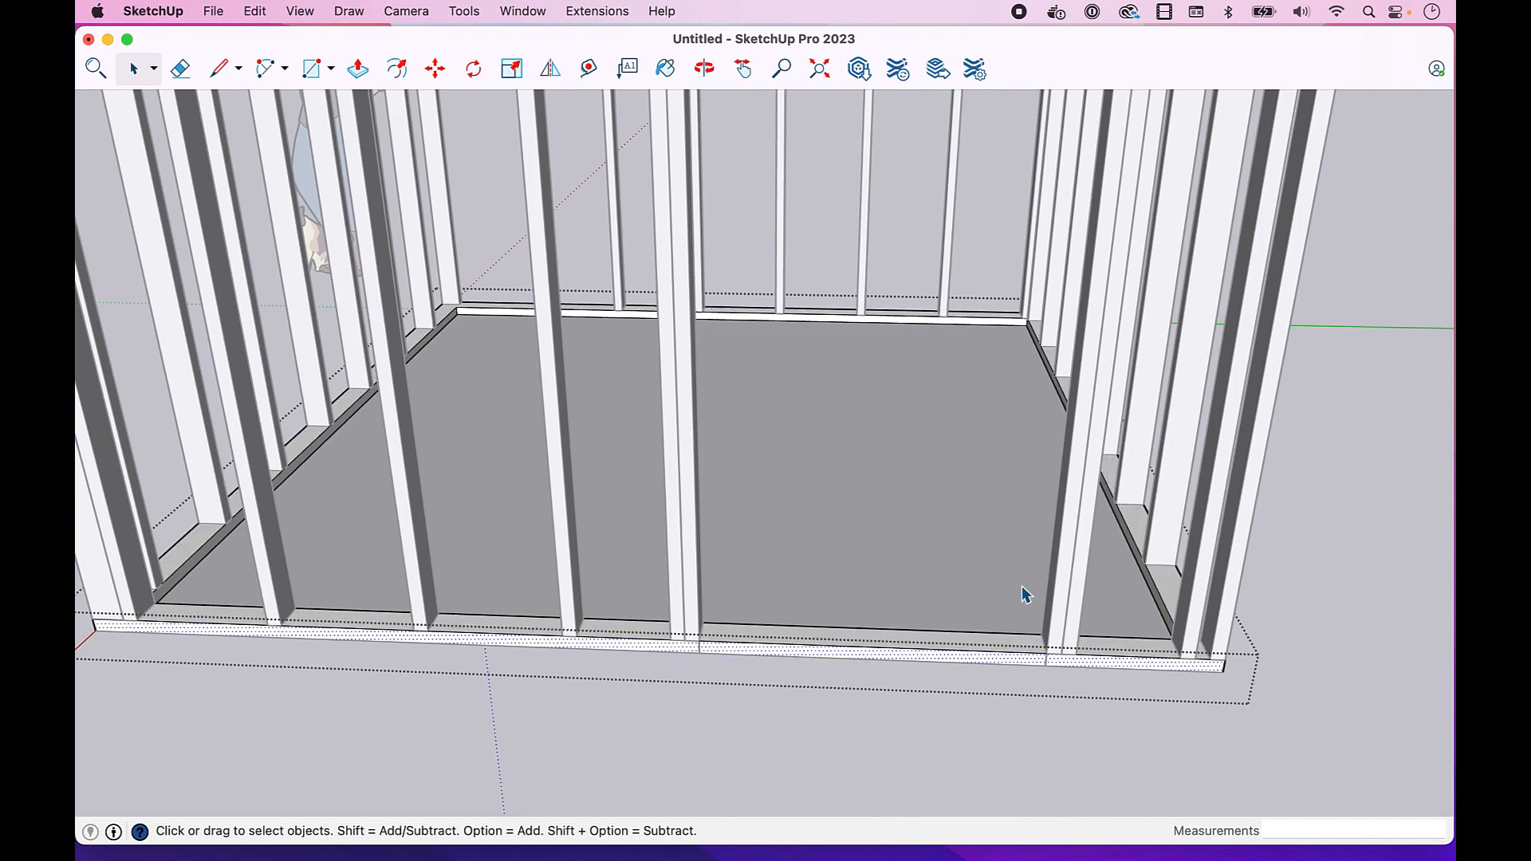
left_click(1316, 584)
double_click(930, 660)
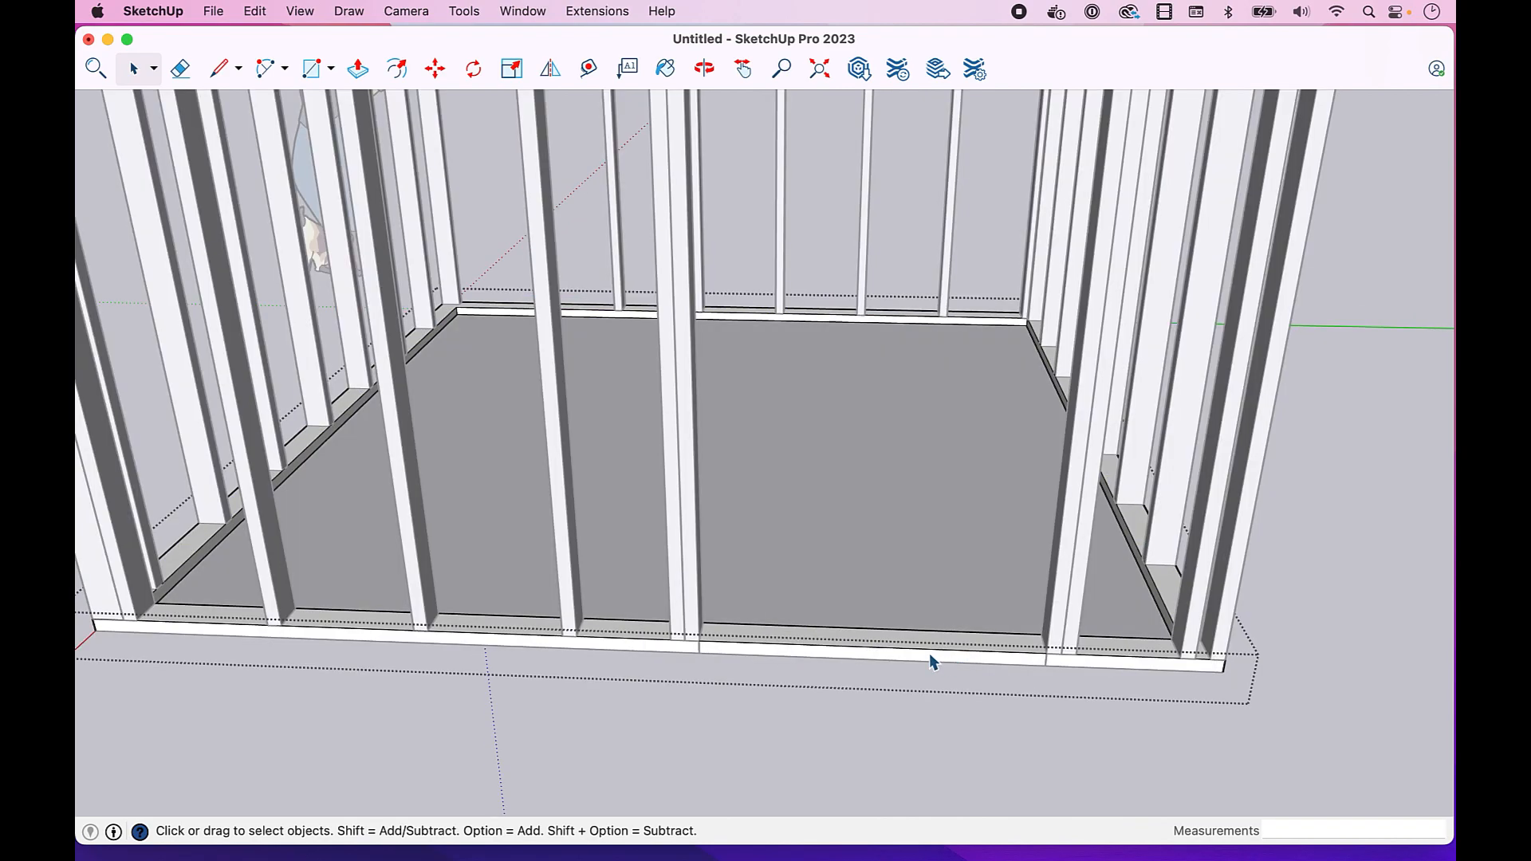
left_click(931, 660)
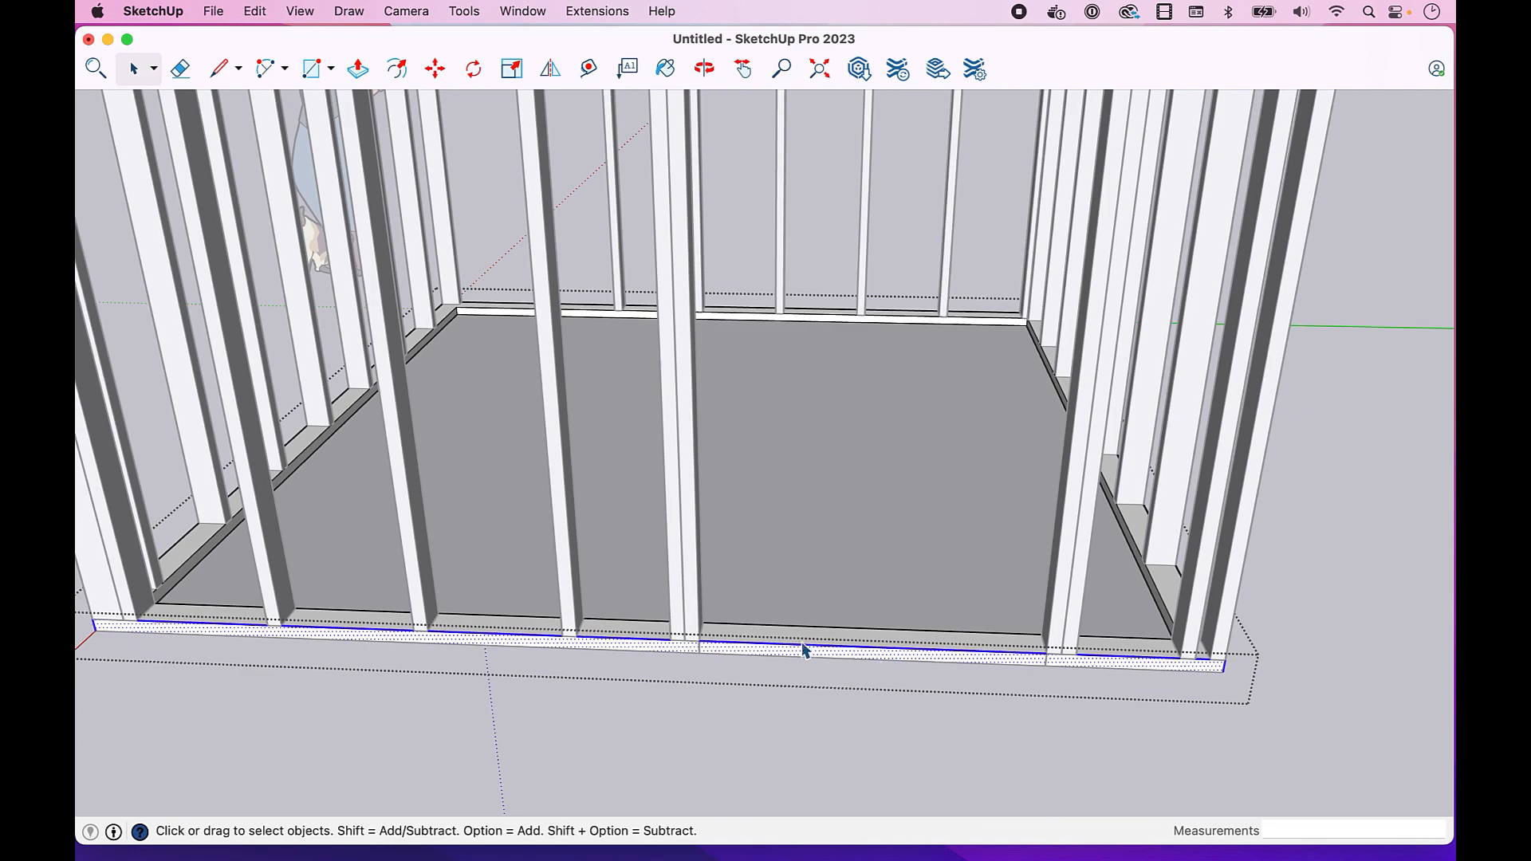
key("l")
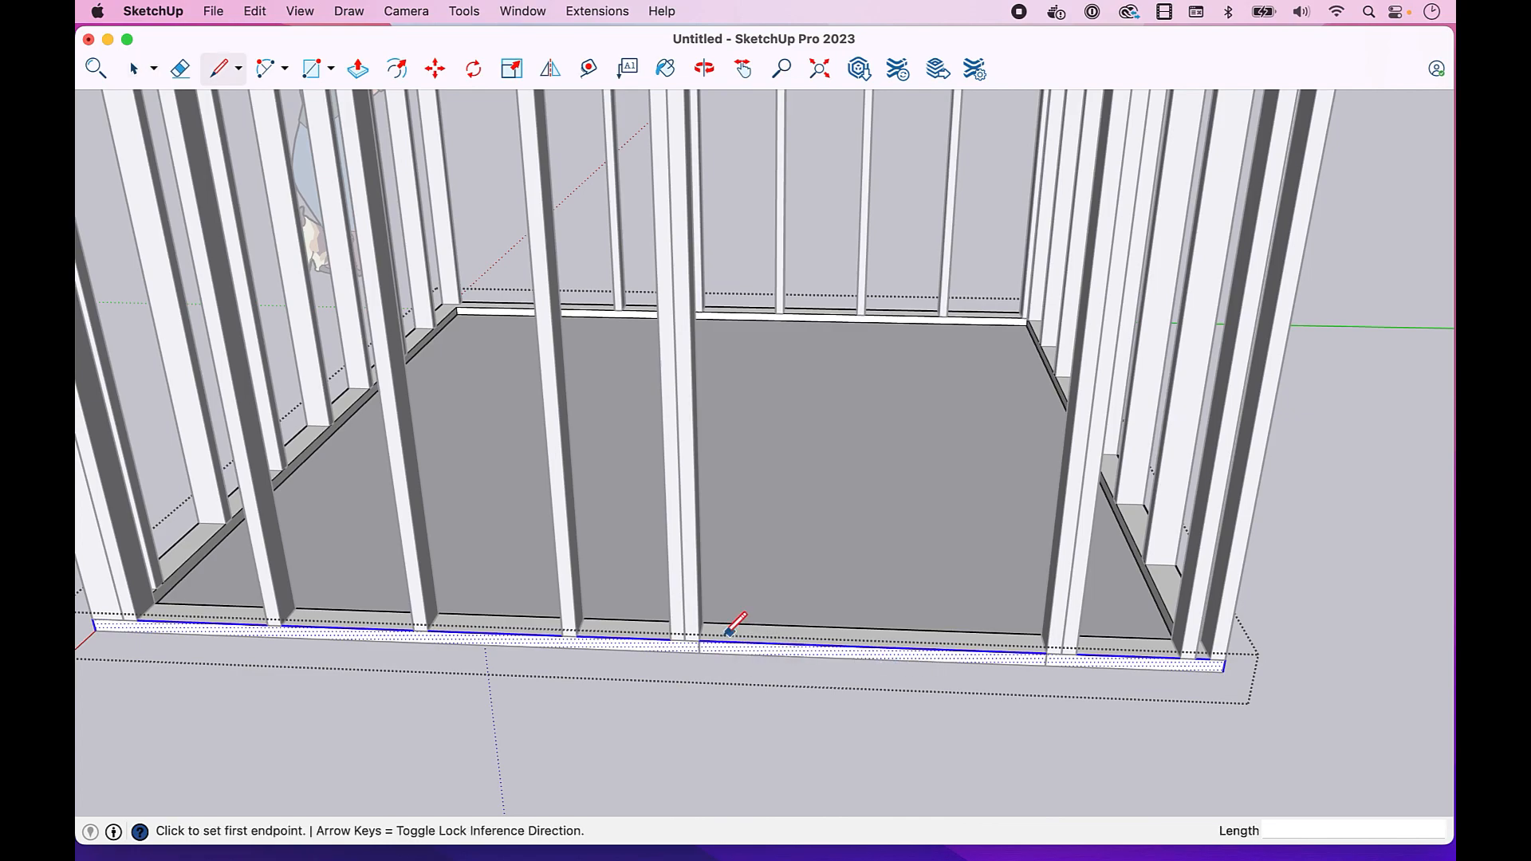
left_click(699, 640)
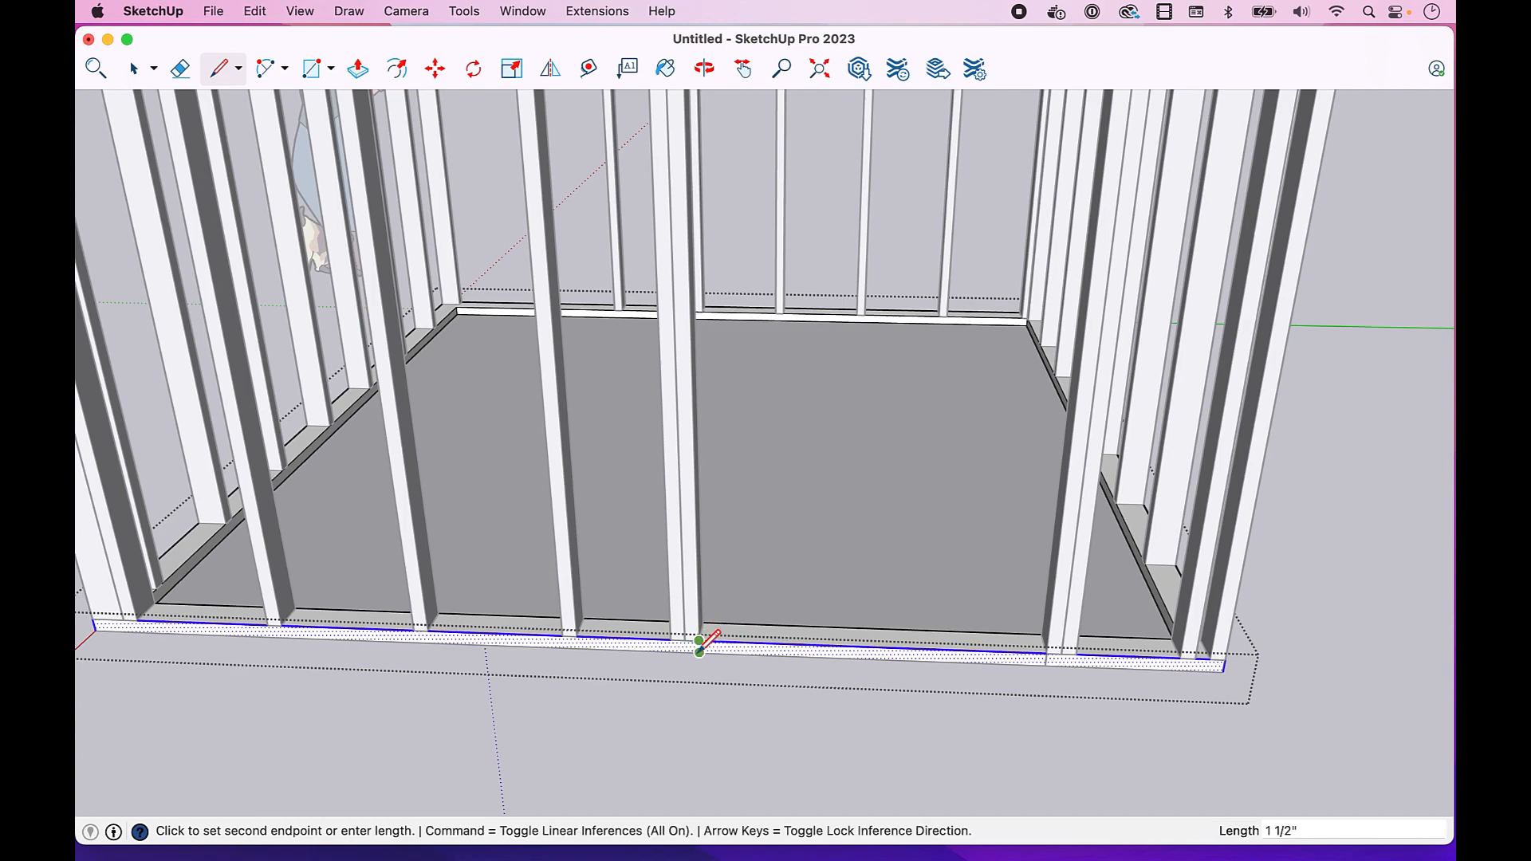
left_click(699, 652)
left_click(1047, 652)
left_click(1047, 653)
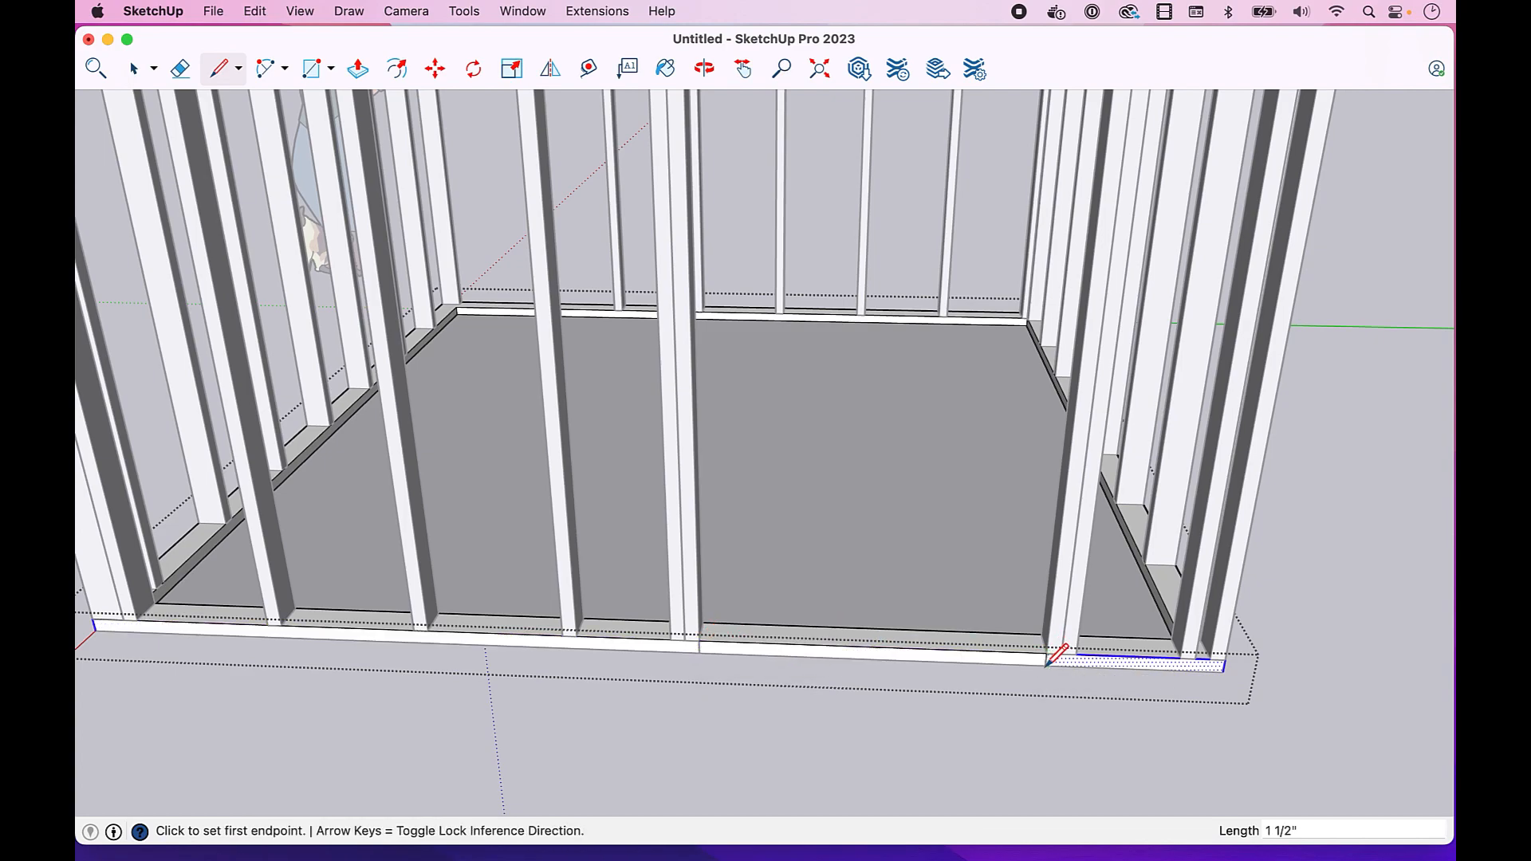
Step: Push the bottom plate's front face section between the two lines back 3 1/2" through the plate's depth
key("space")
left_click(958, 661)
key("p")
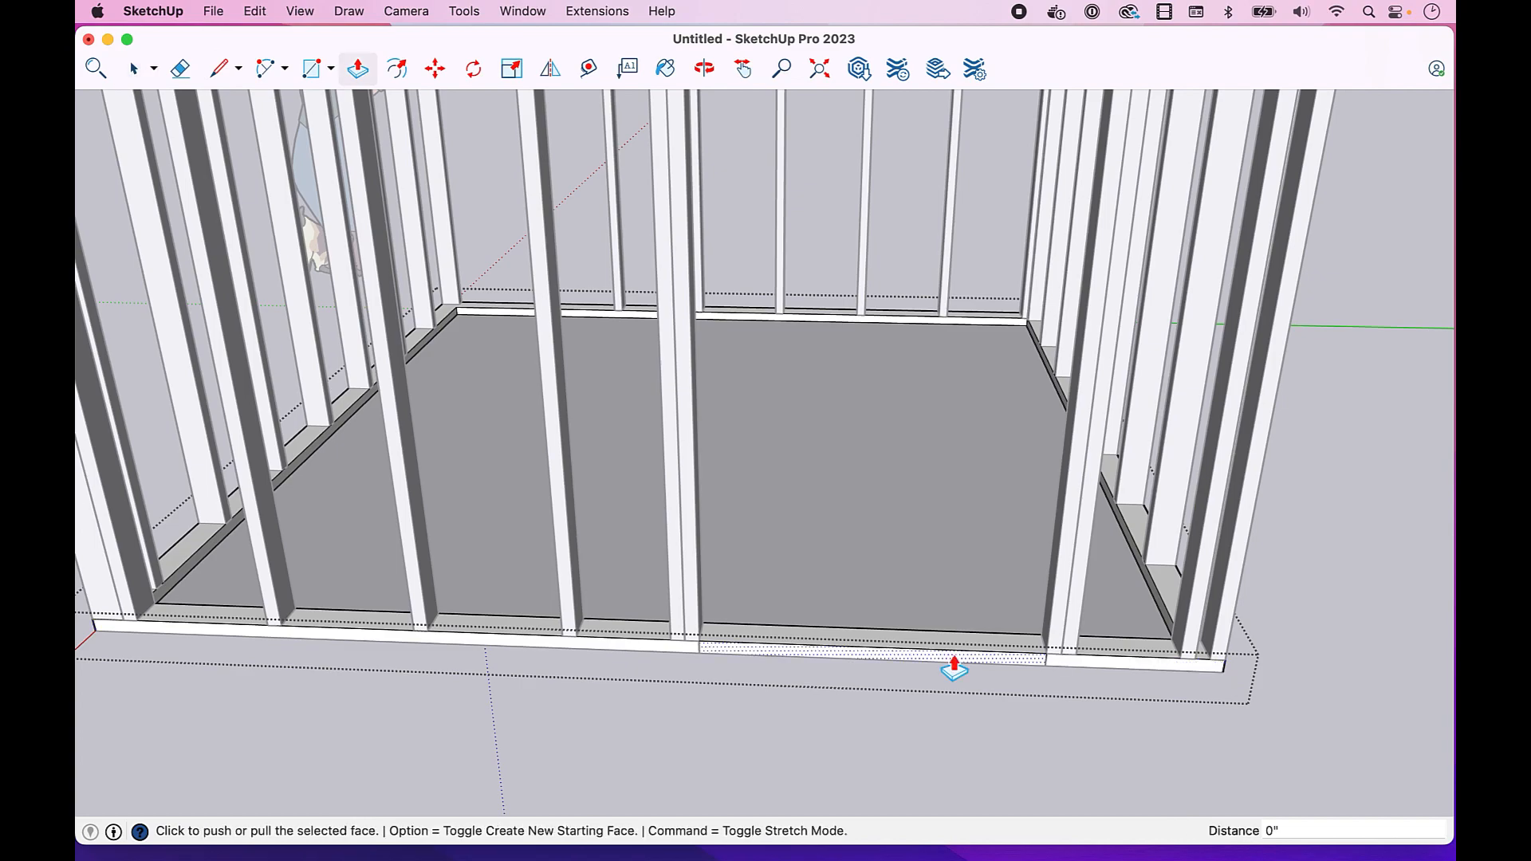
scroll(953, 661, "up", 5)
left_click(951, 662)
left_click(924, 522)
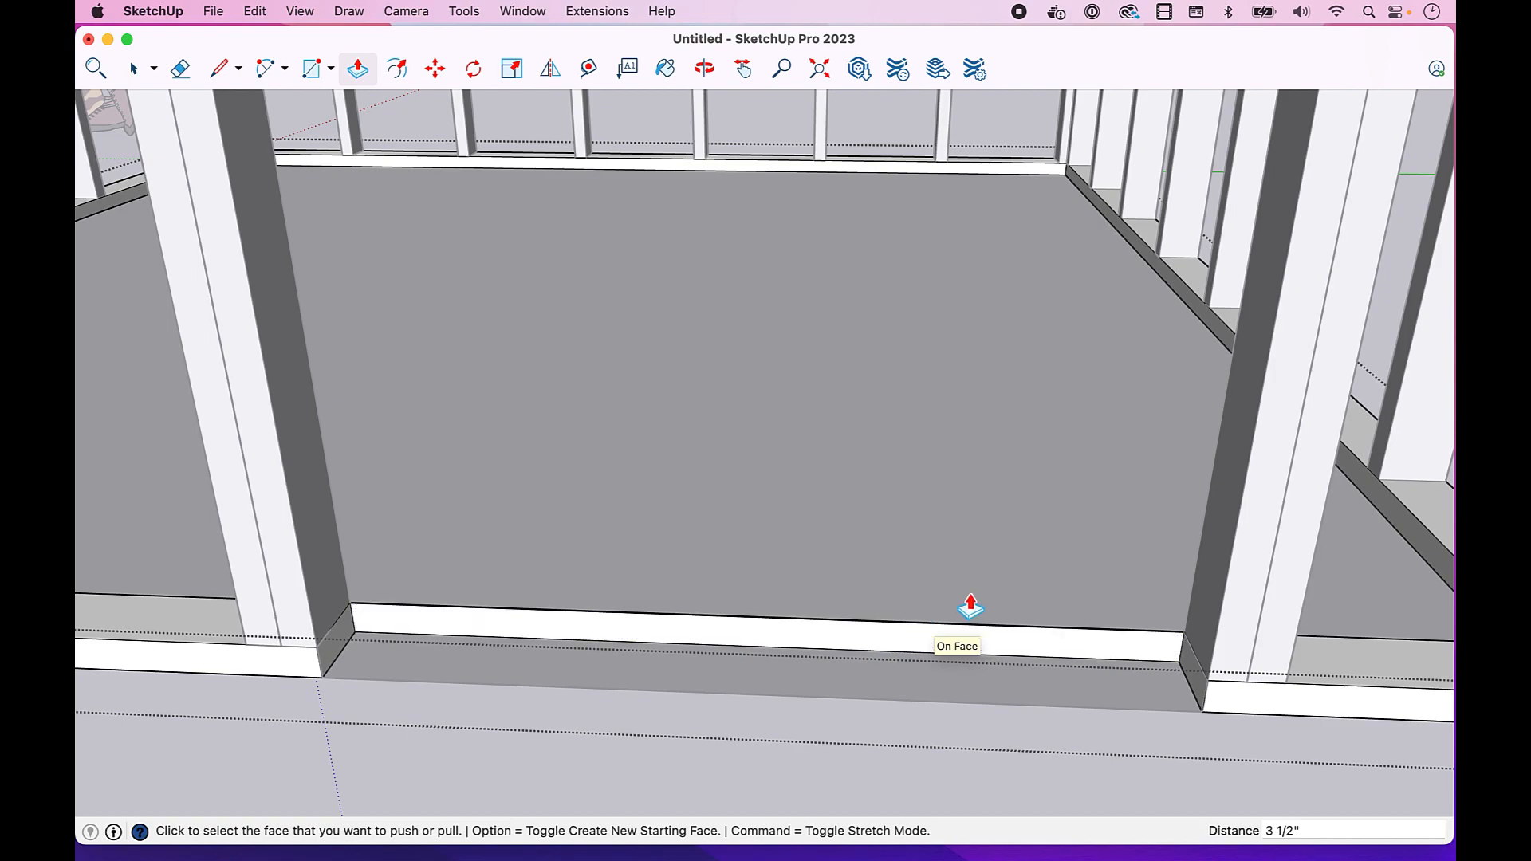
Step: Draw 1 1/2" vertical lines at both ends of the remaining back face in the opening and erase its long edges
key("l")
left_click(1184, 631)
left_click(1181, 661)
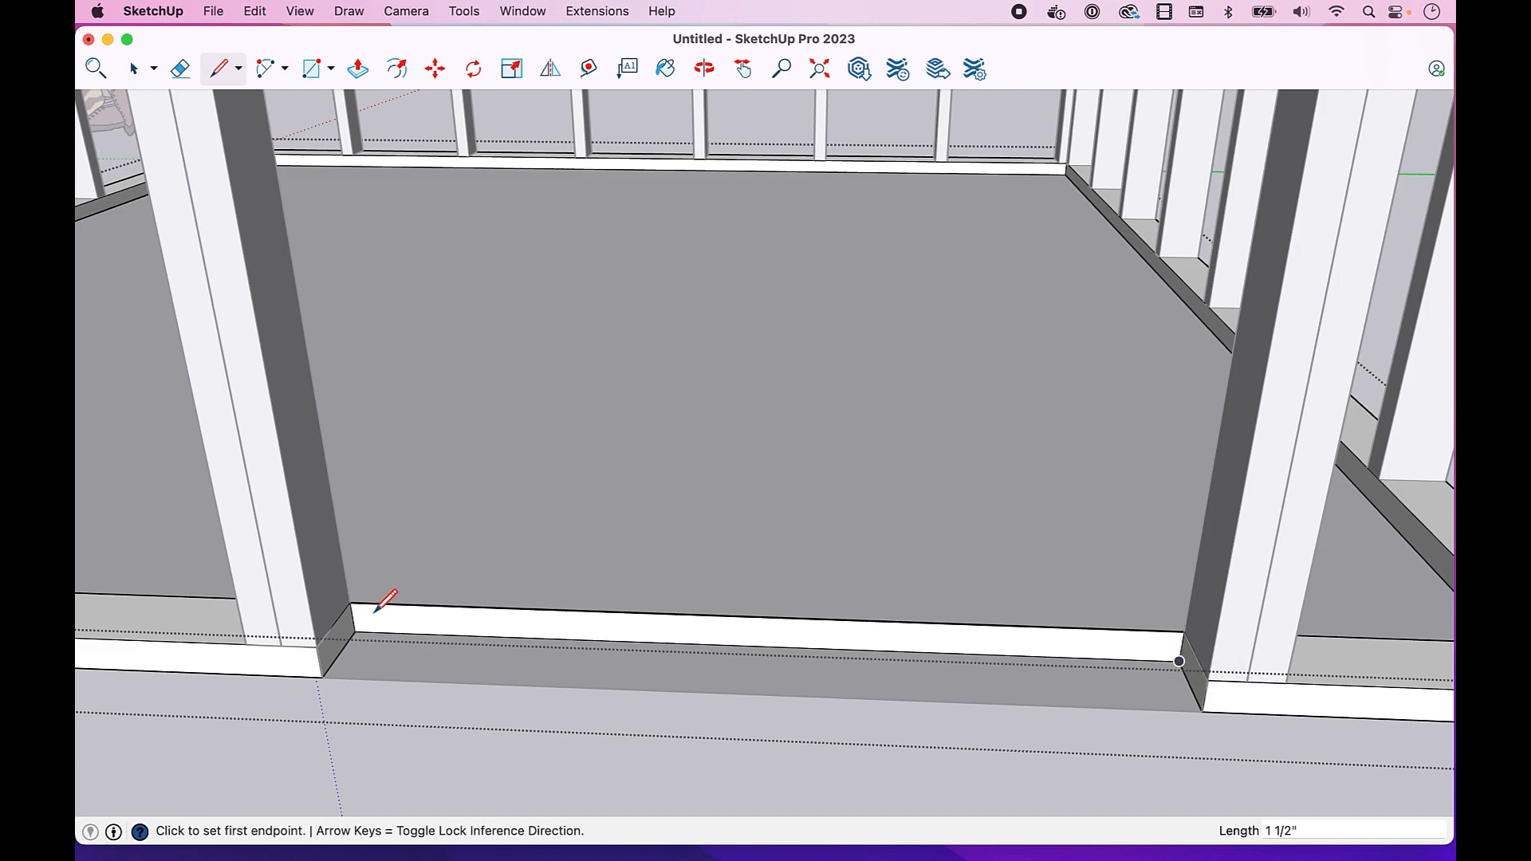
left_click(350, 602)
left_click(354, 632)
key("e")
left_click_drag(591, 591, 590, 642)
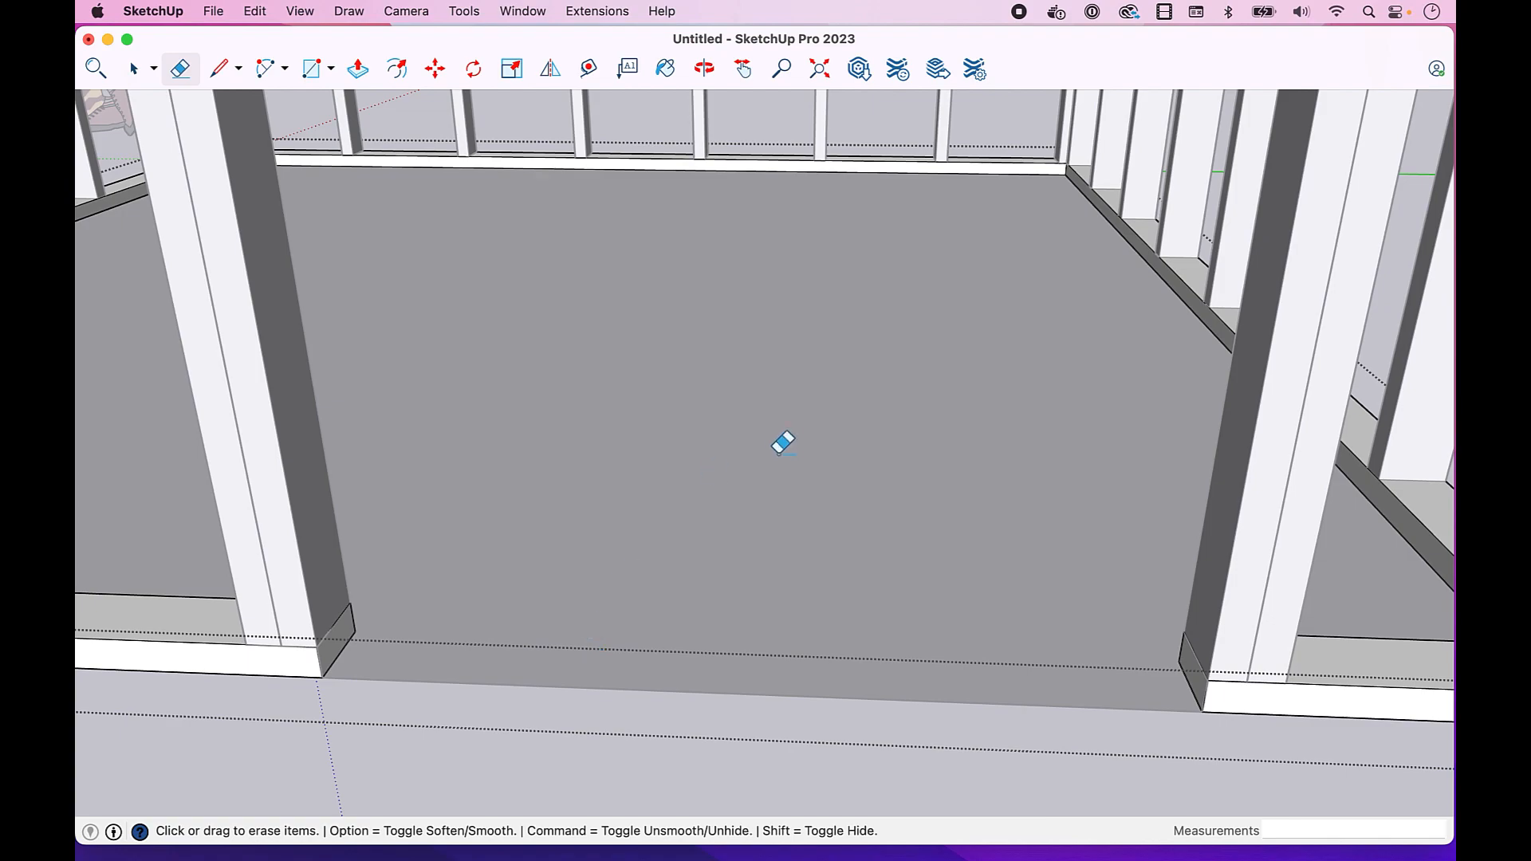
Step: Finish editing the bottom plate and unhide all hidden framing parts above the studs
key("space")
scroll(785, 458, "down", 3)
scroll(783, 456, "down", 2)
scroll(1175, 478, "down", 3)
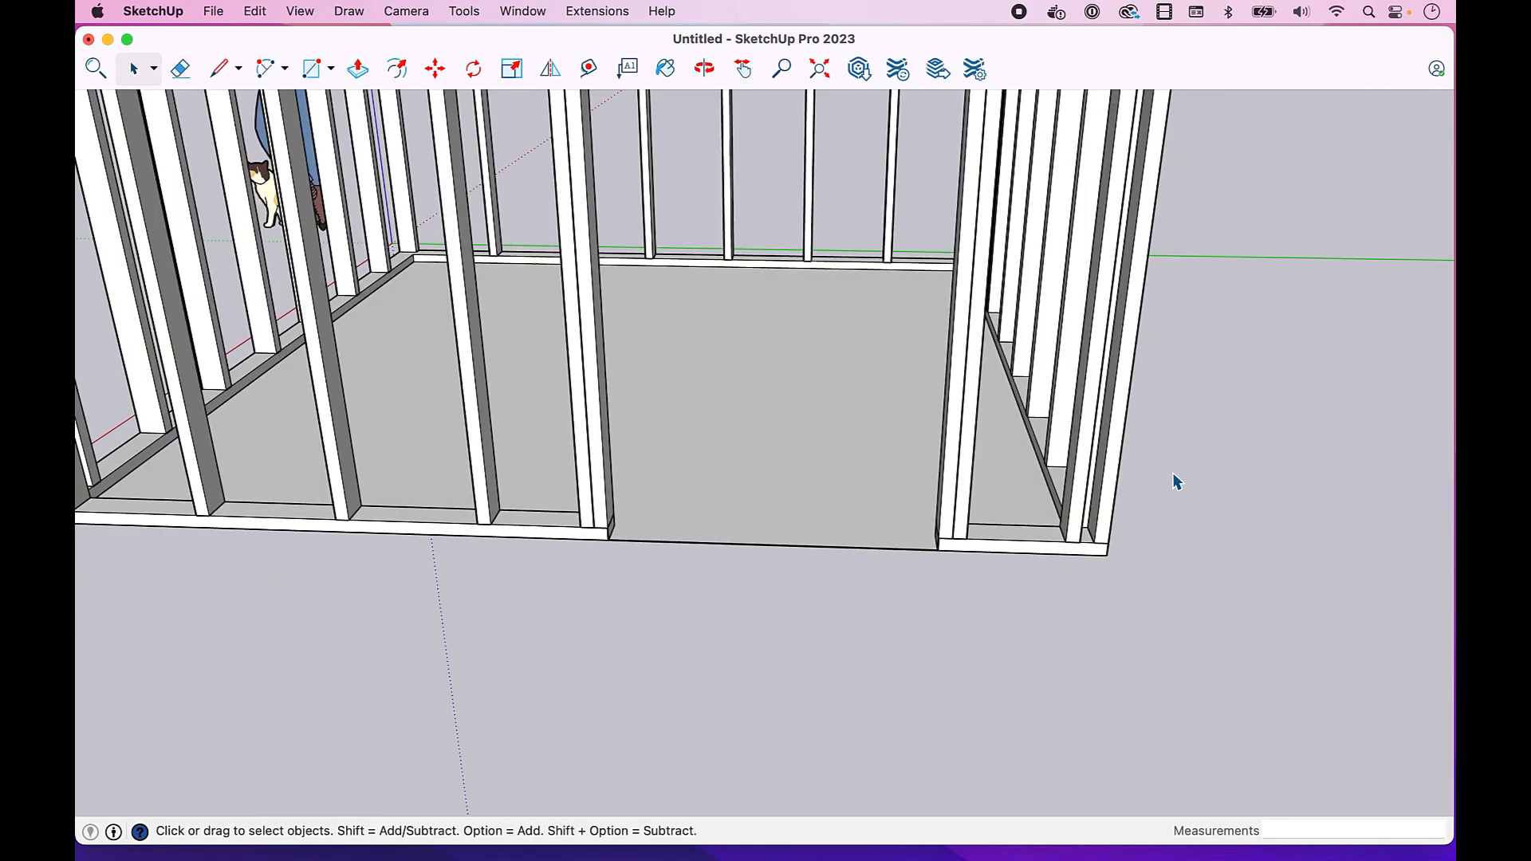
scroll(1176, 481, "down", 2)
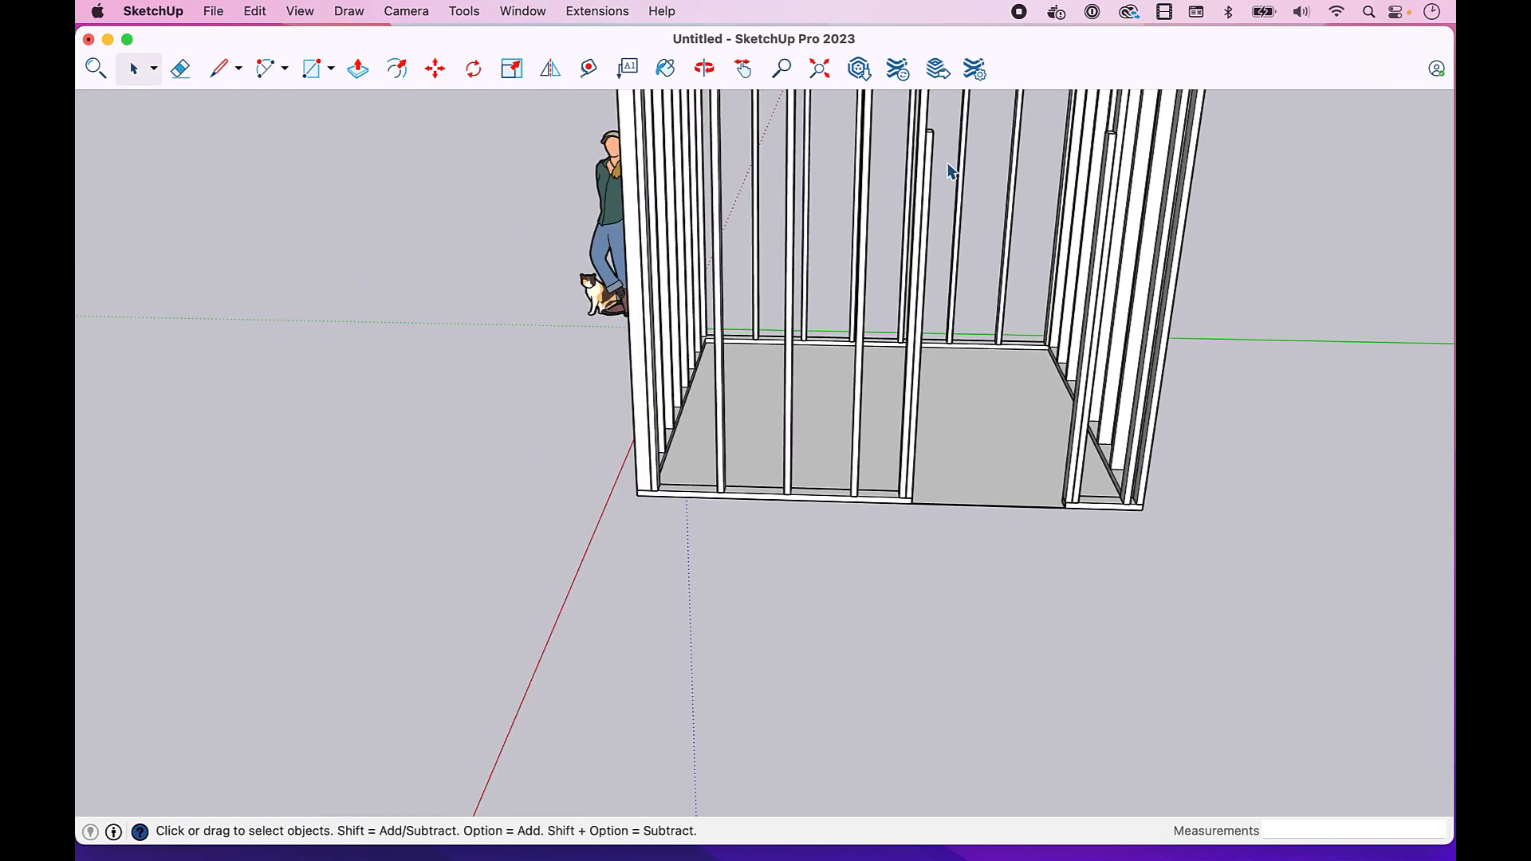
left_click(743, 69)
left_click_drag(963, 157, 850, 261)
left_click(214, 11)
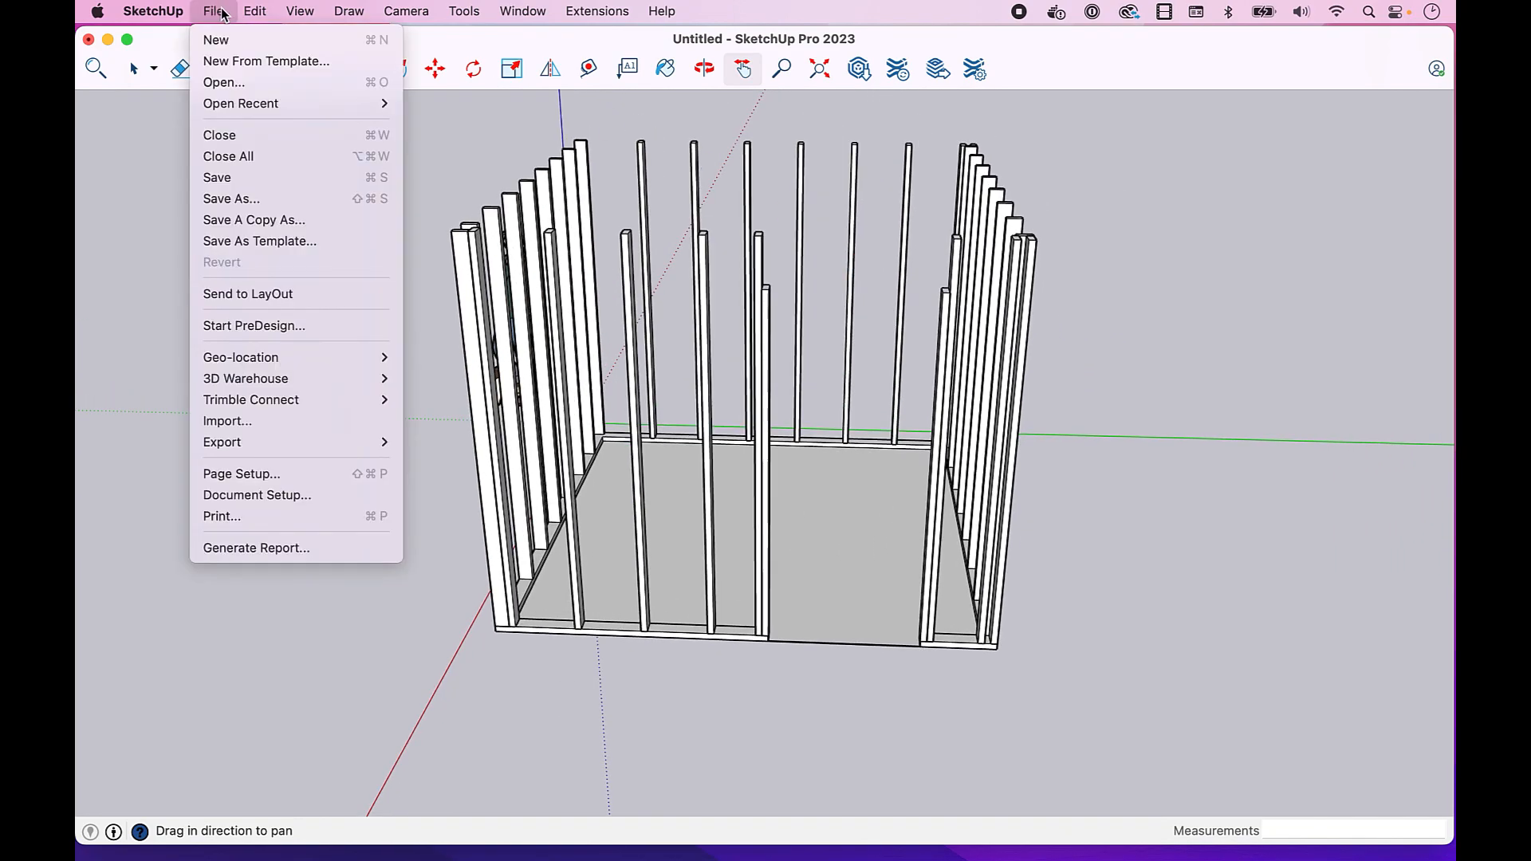
mouse_move(255, 11)
mouse_move(298, 328)
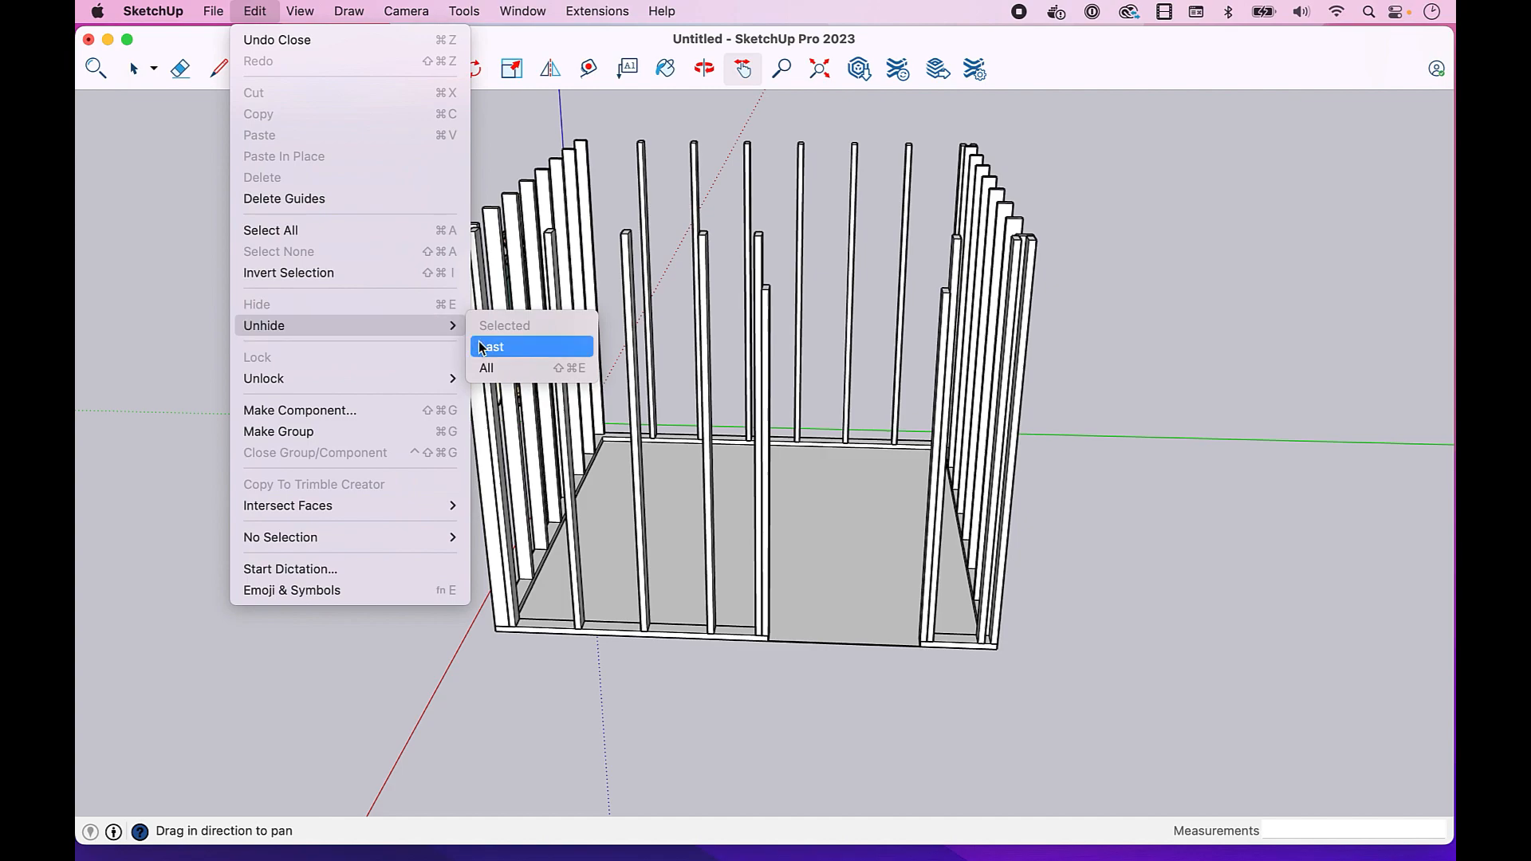
left_click(488, 368)
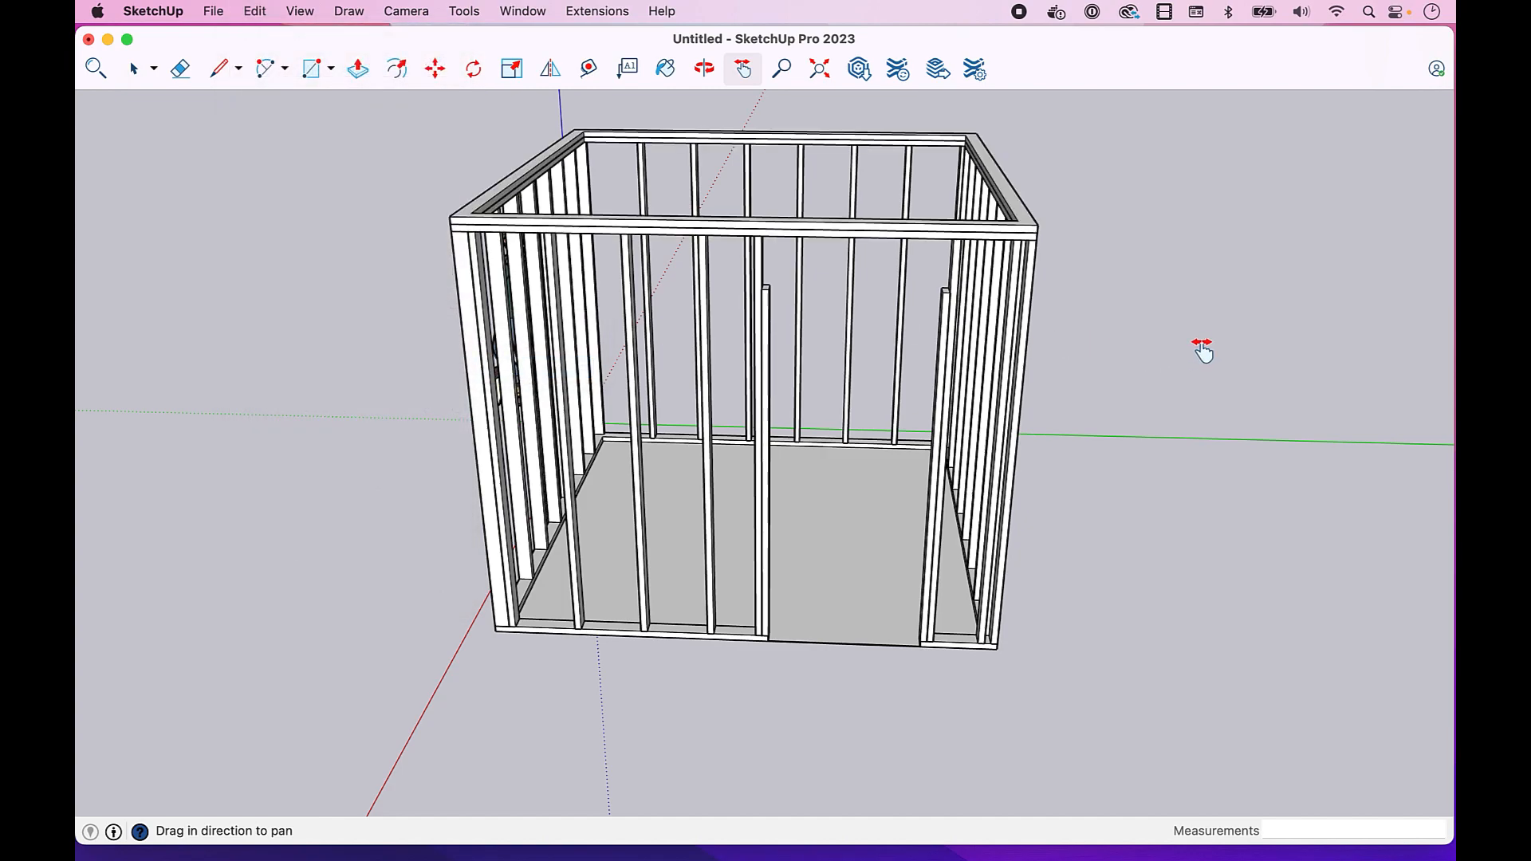
Step: Draw a rectangle across the opening, spanning the top ends of the two shortened studs from outer back corner to opposite outer front corner
key("space")
left_click(705, 69)
left_click_drag(991, 394, 889, 331)
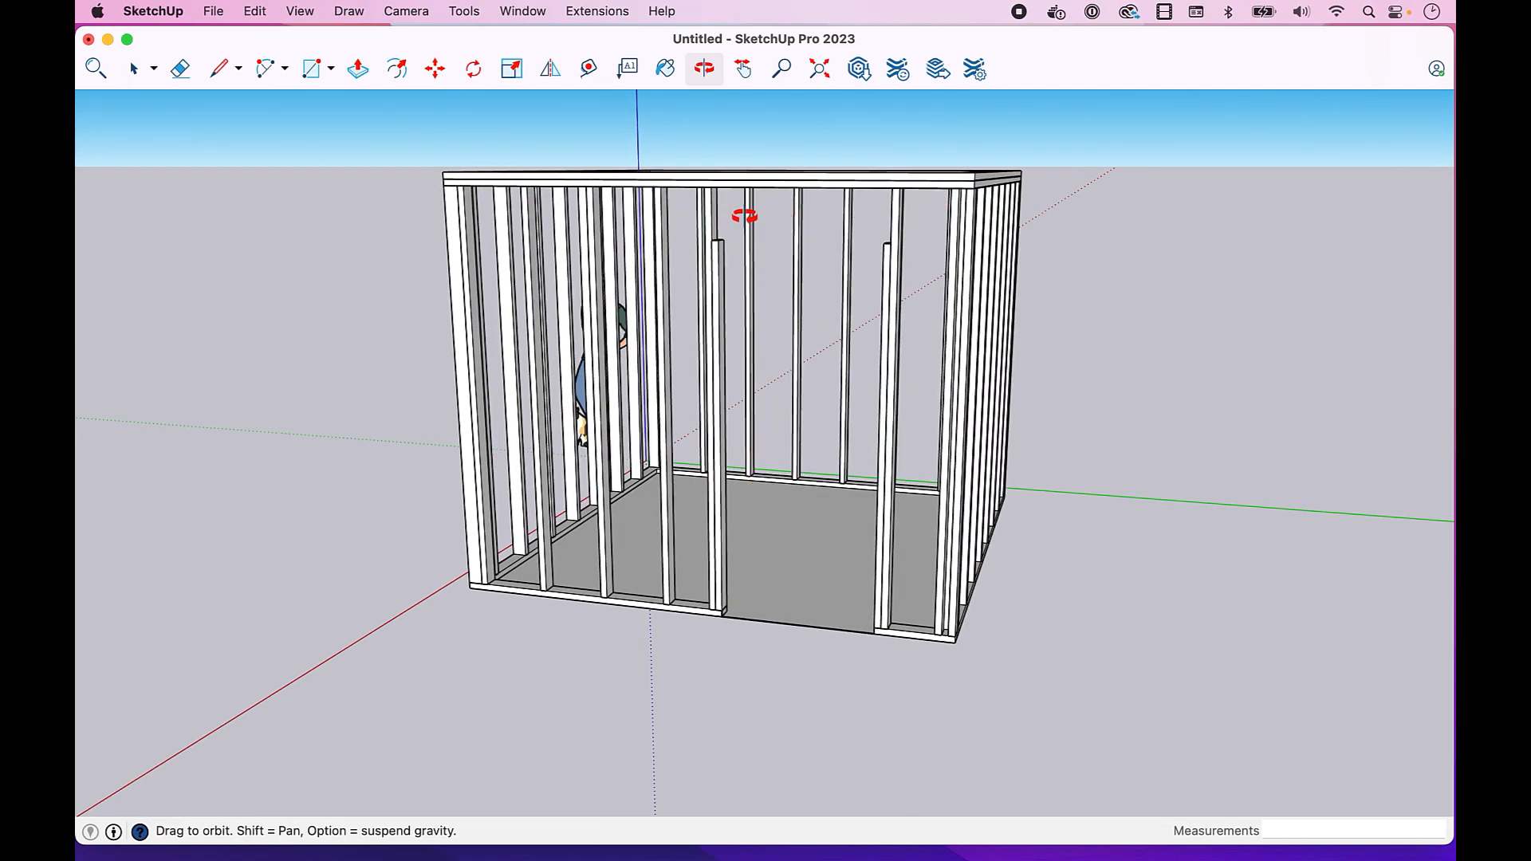
left_click_drag(731, 220, 858, 251)
scroll(854, 236, "up", 5)
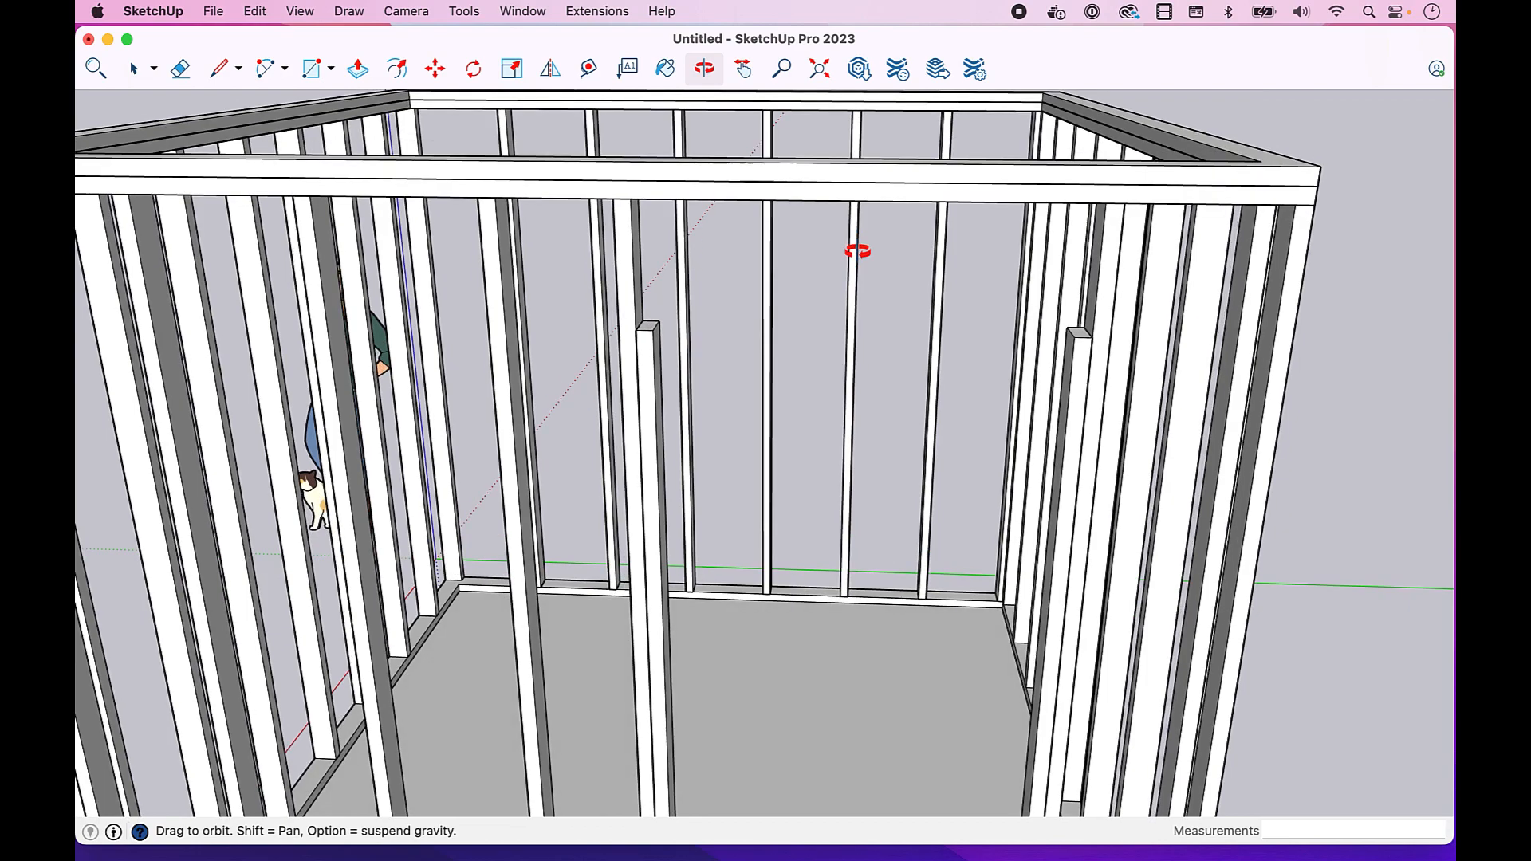
key("r")
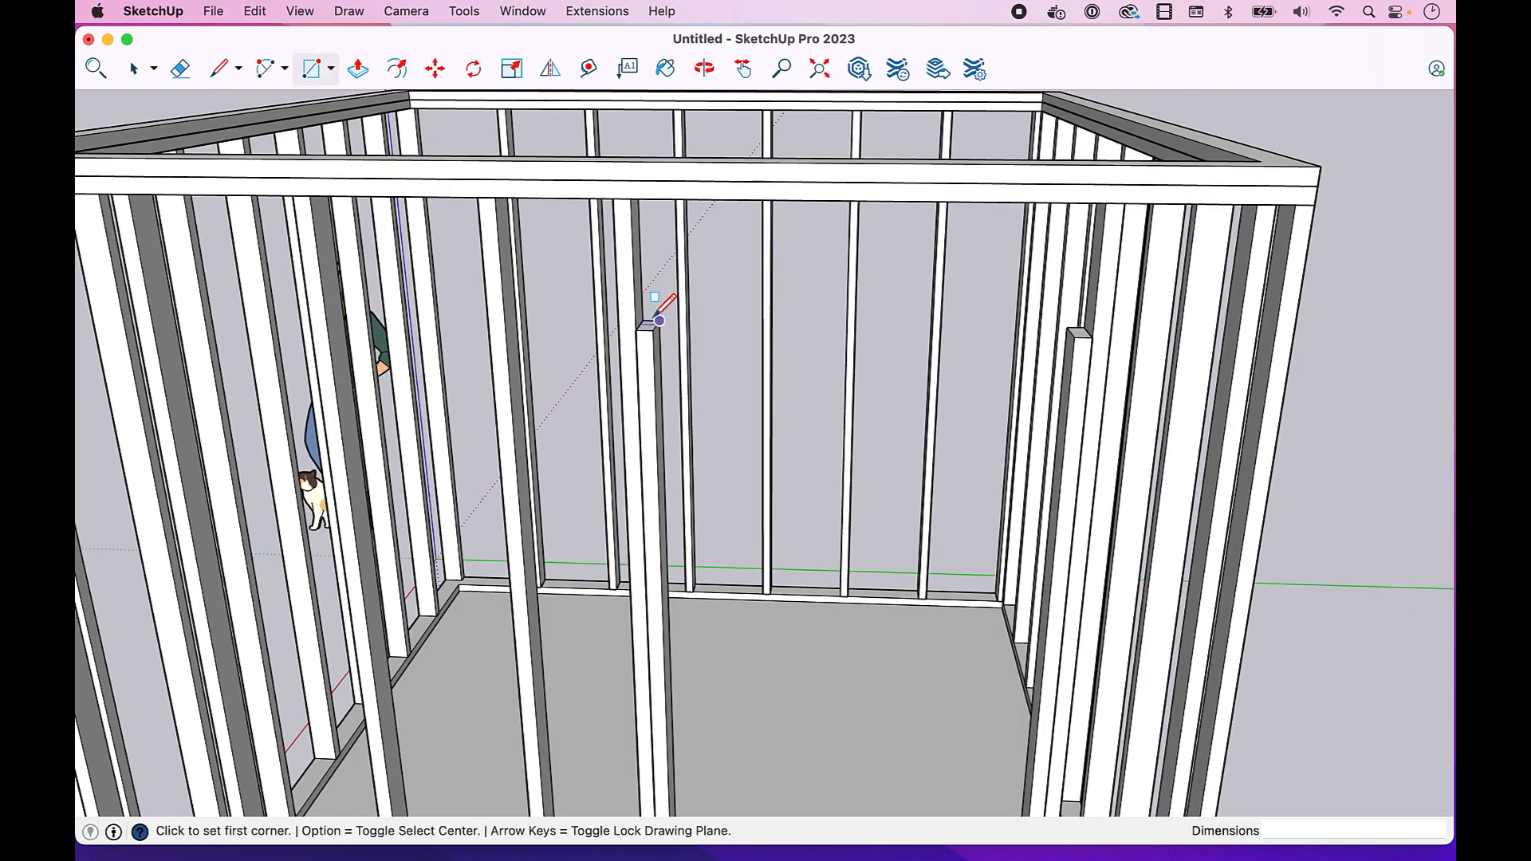
left_click(743, 69)
left_click_drag(833, 98, 813, 253)
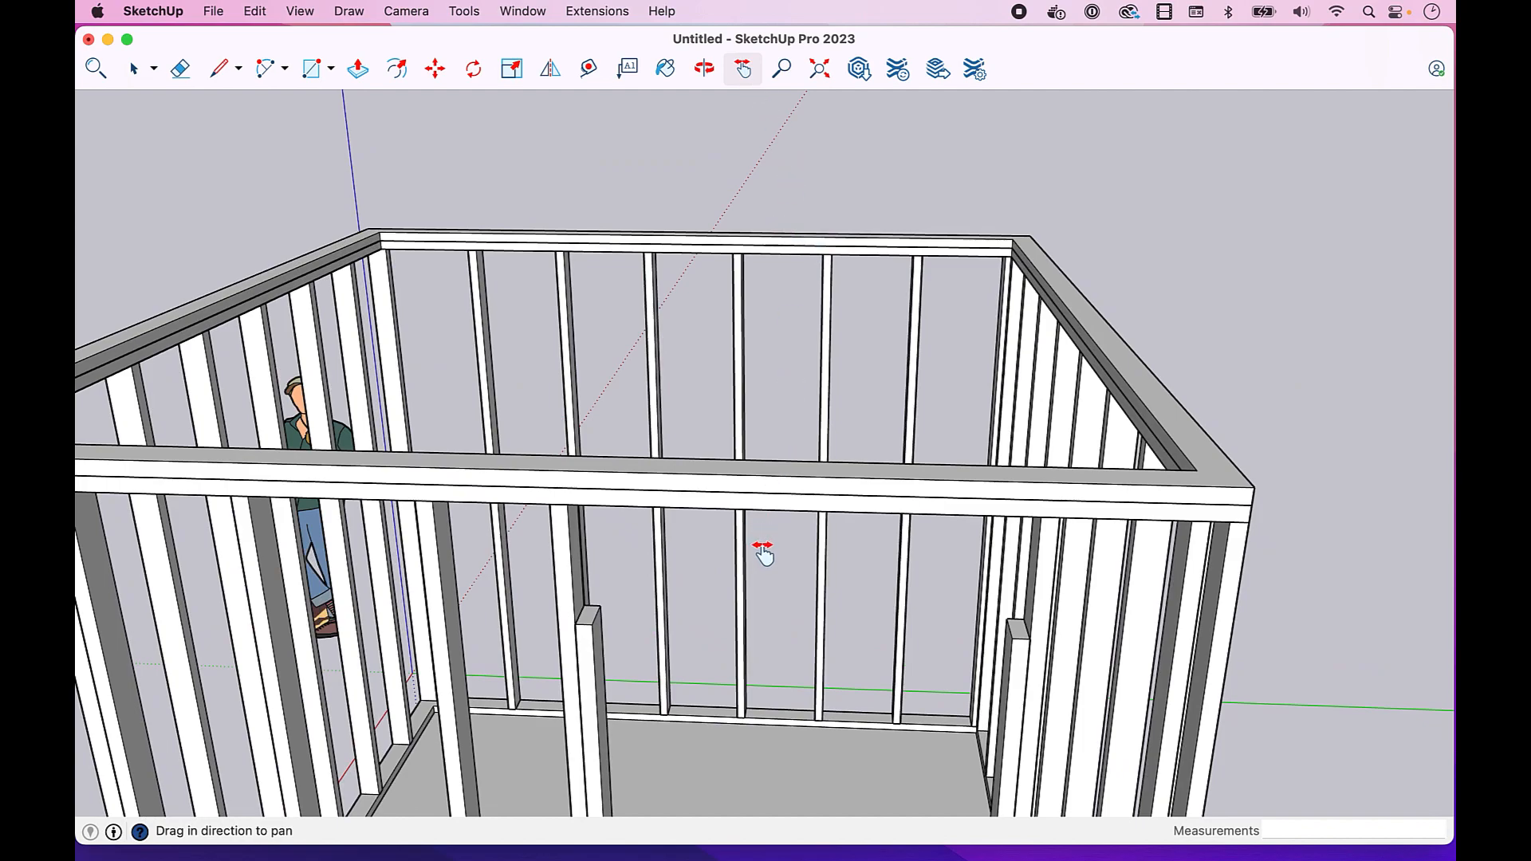
key("r")
left_click(585, 604)
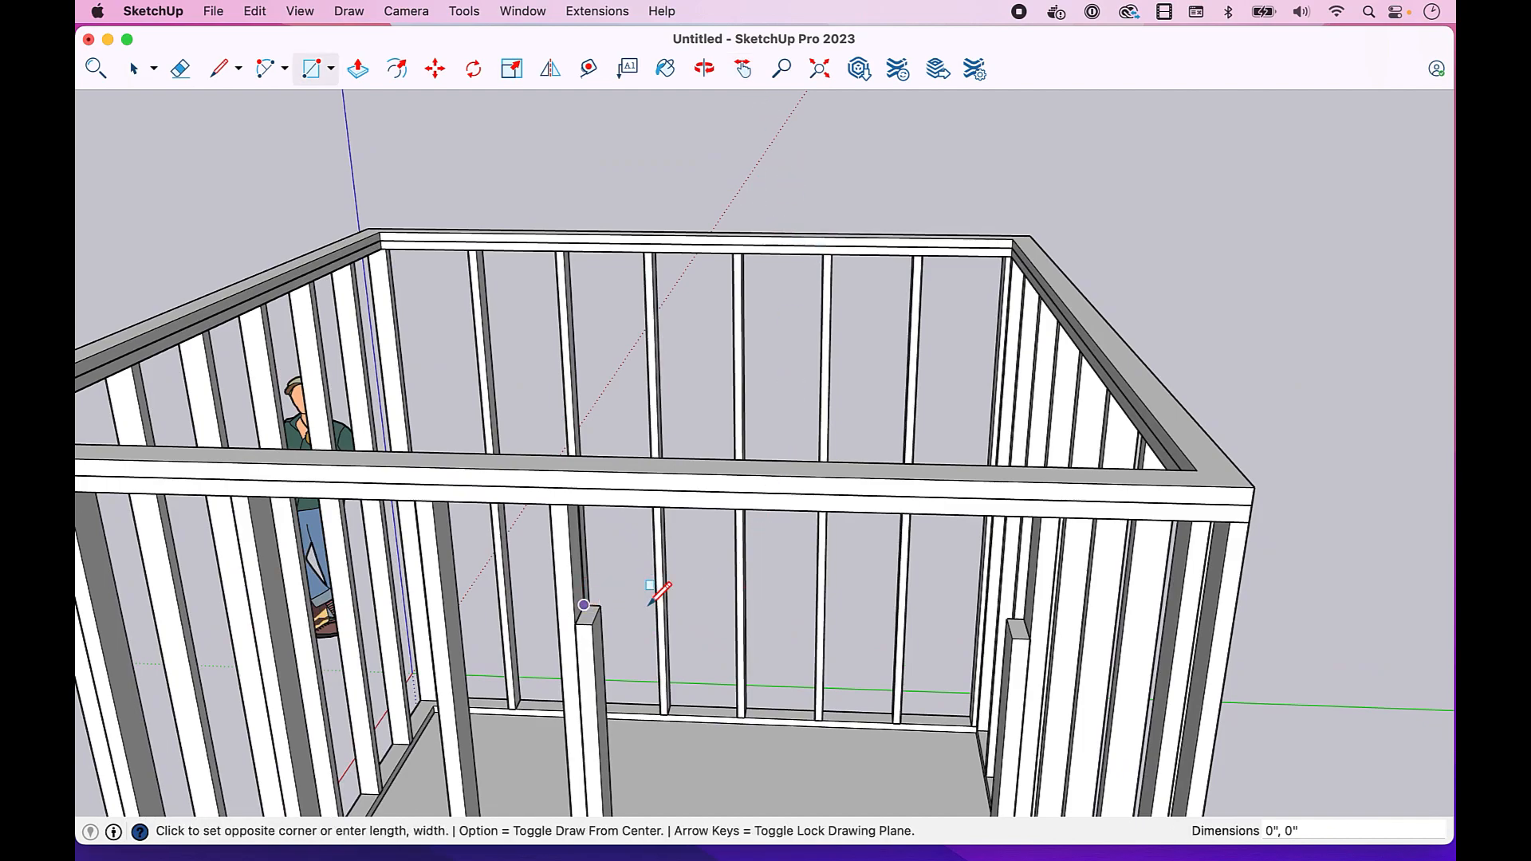
left_click(1031, 638)
key("space")
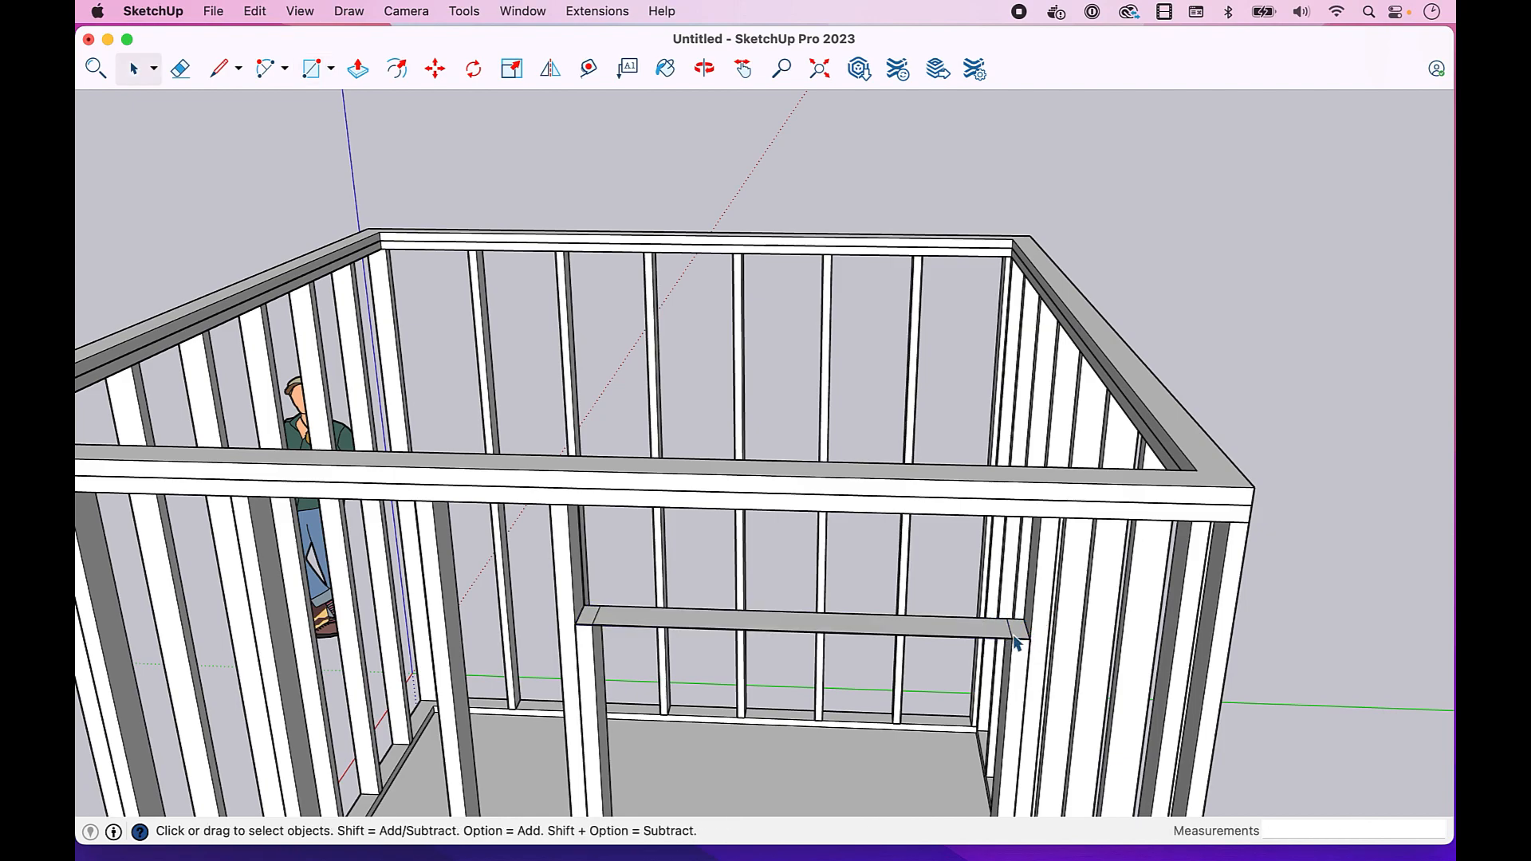
Step: Group the rectangle over the opening together with its edges and open the group for editing
left_click(974, 636)
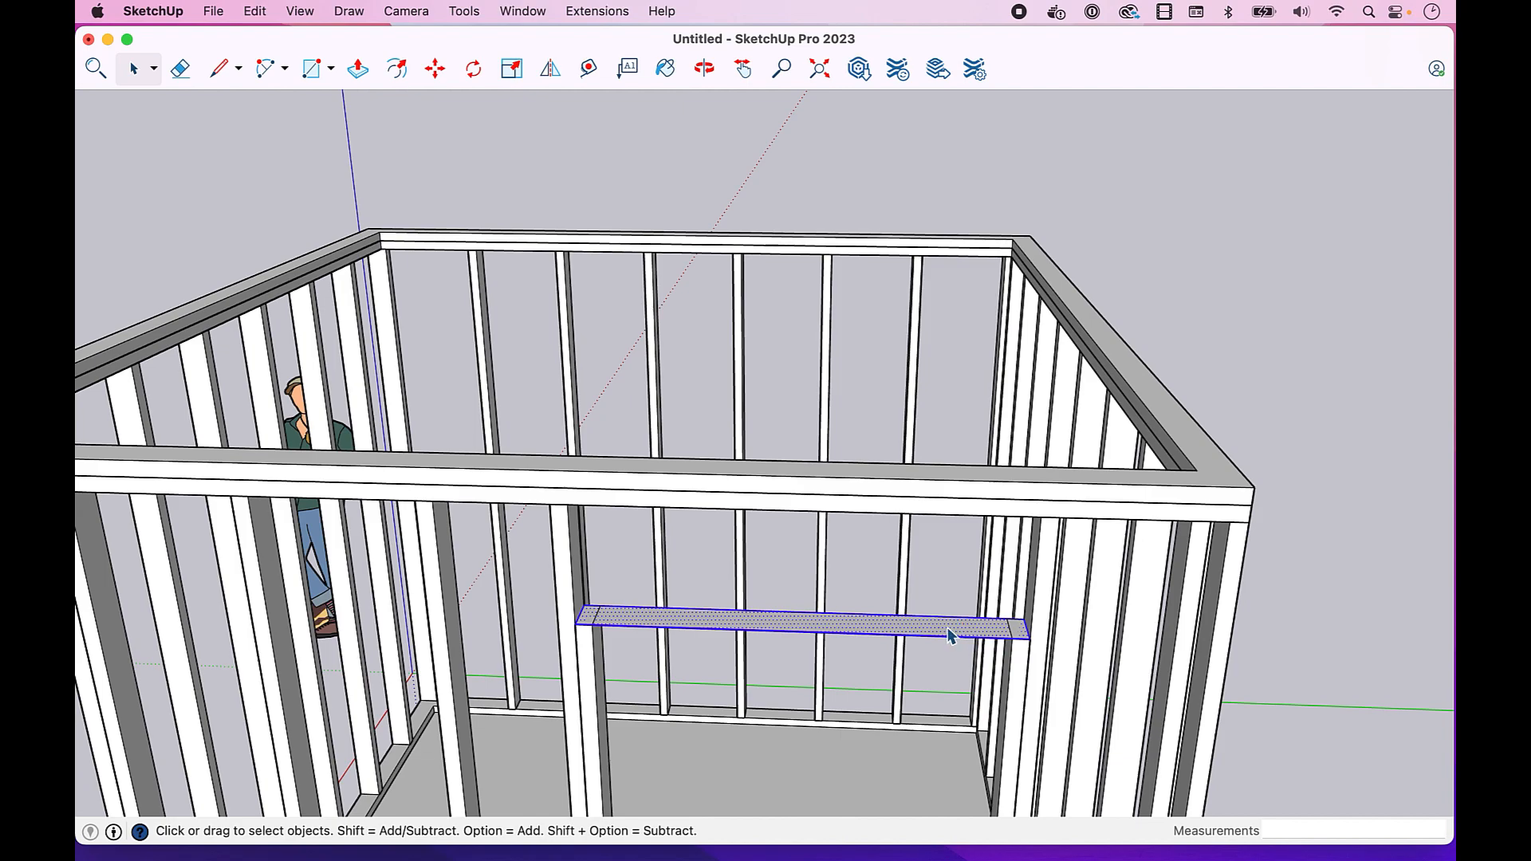
right_click(949, 636)
left_click(1005, 676)
double_click(948, 633)
Step: Pull the rectangle up 11 1/4" to the underside of the top plate to form the header
key("p")
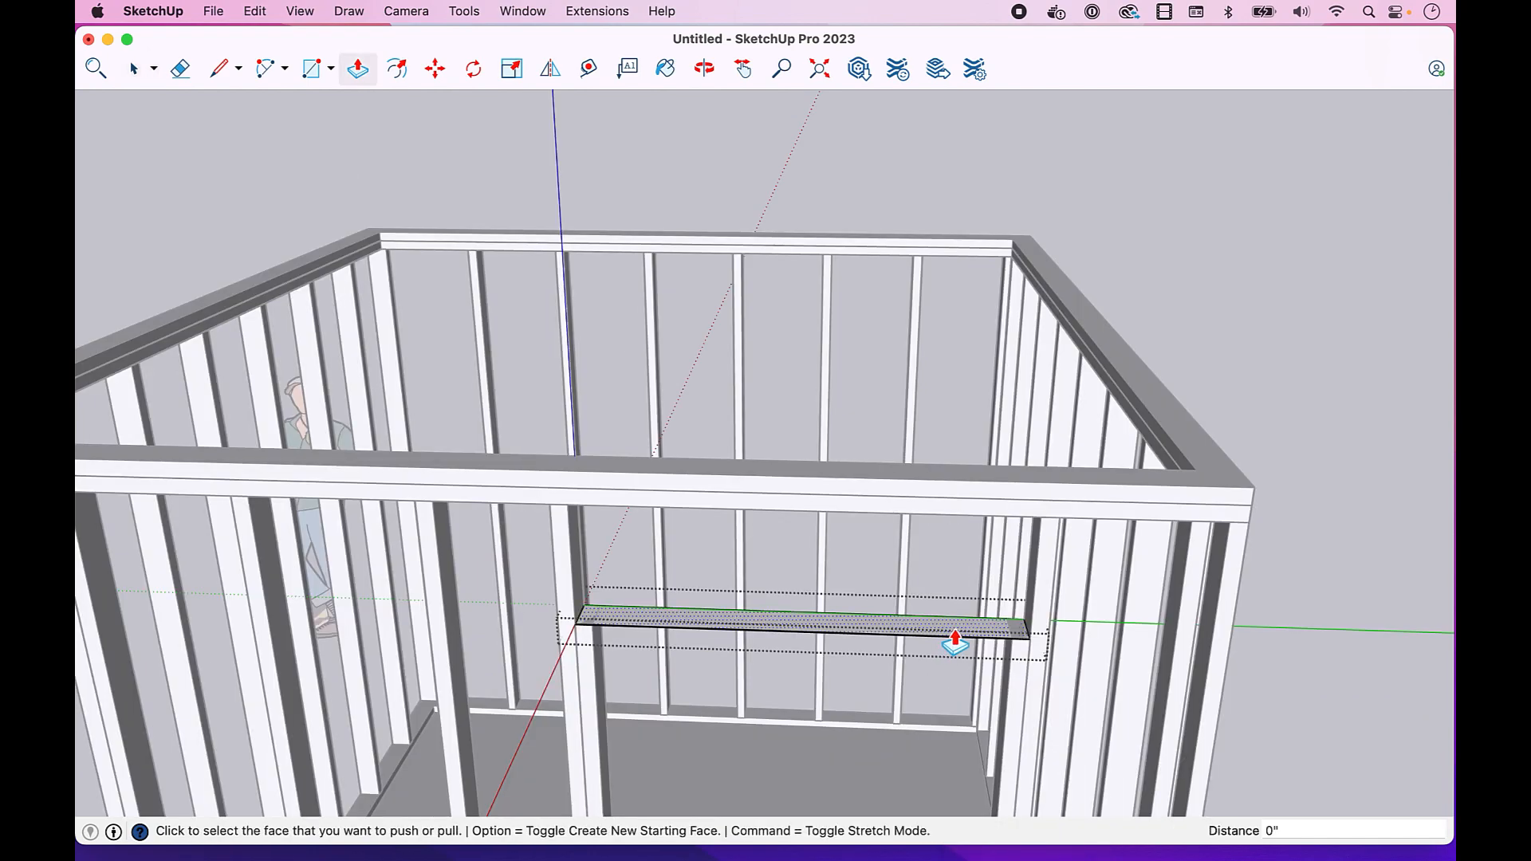
left_click(949, 636)
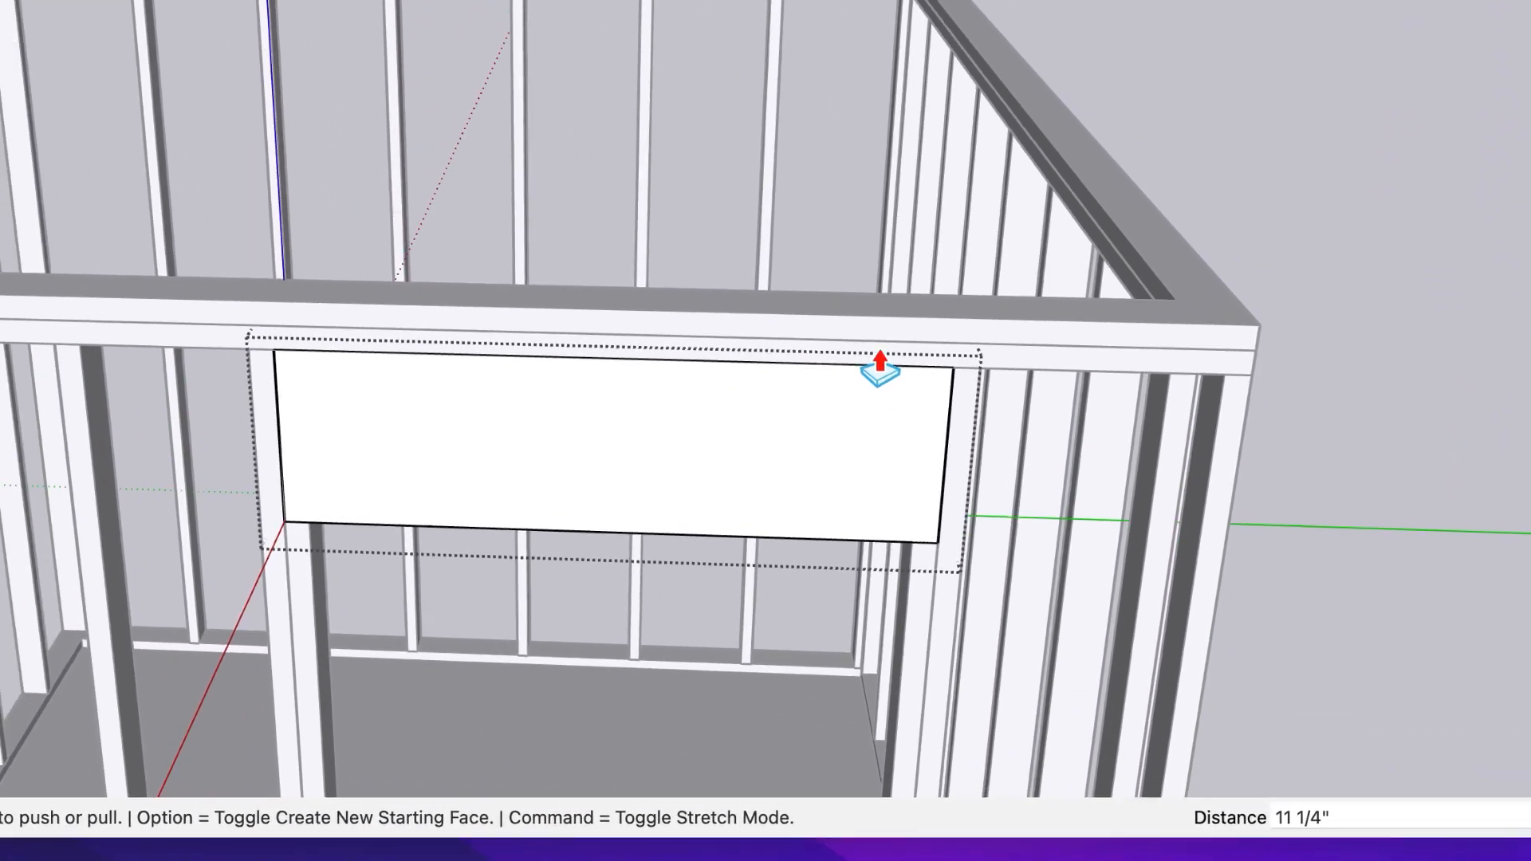
left_click(794, 287)
key("space")
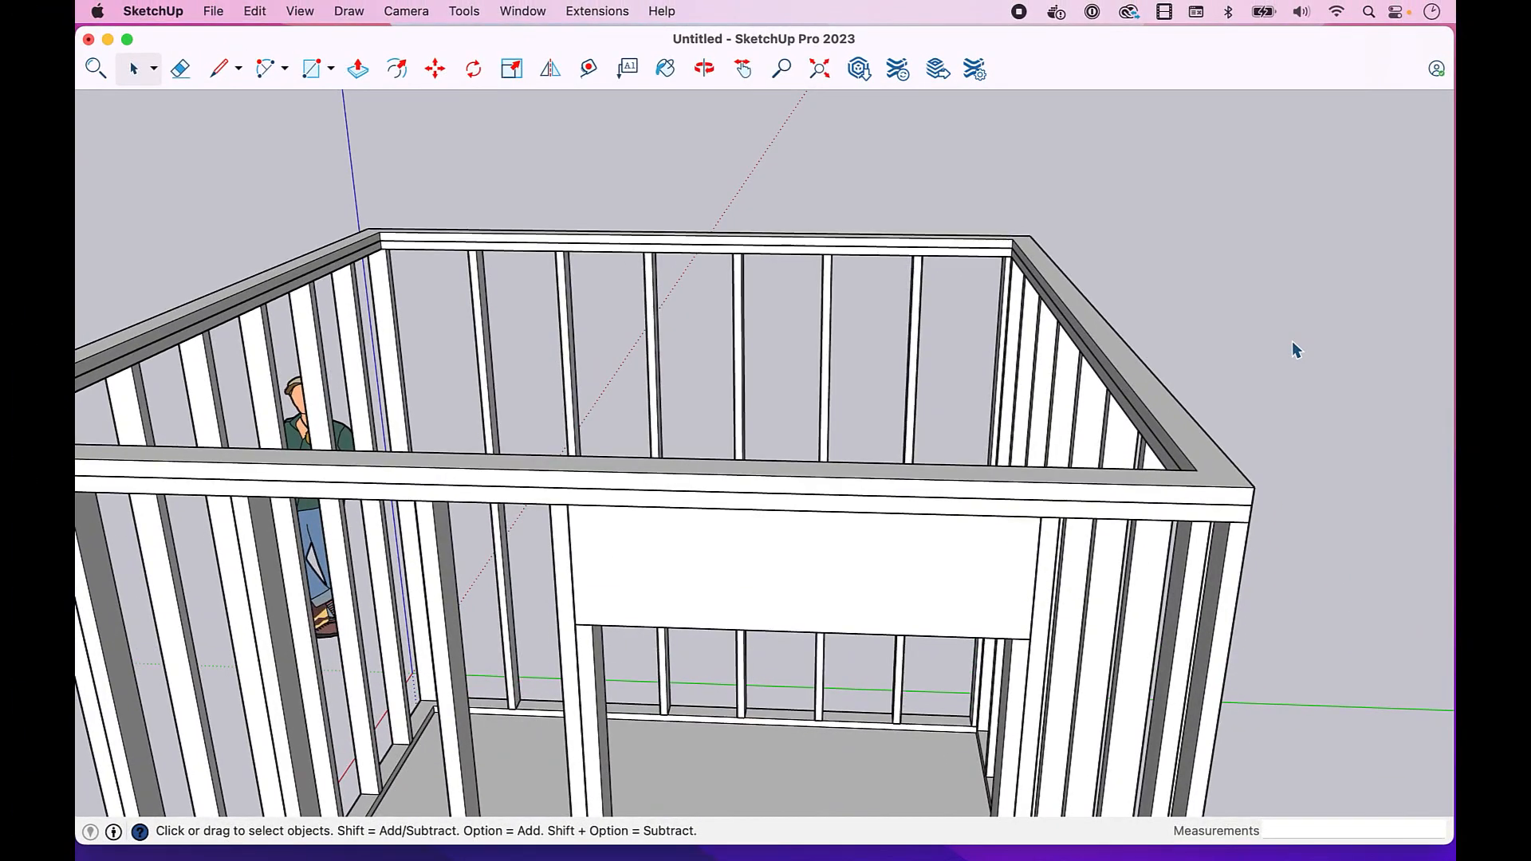
Step: Examine the completed wall framing and header from the front and from the corner
scroll(1292, 342, "down", 5)
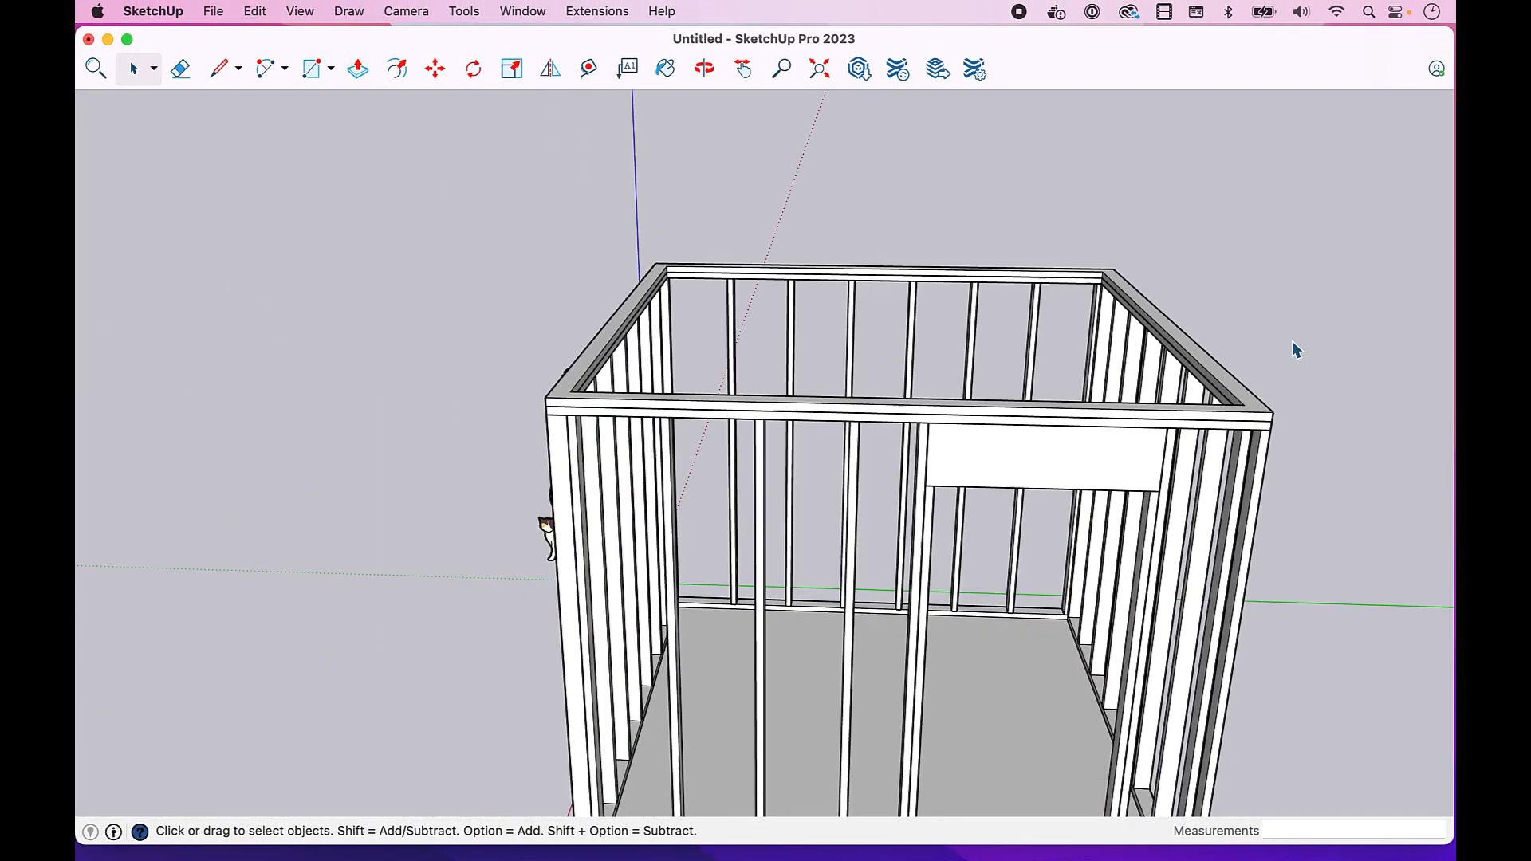
left_click(710, 70)
left_click(744, 73)
left_click_drag(973, 204, 815, 149)
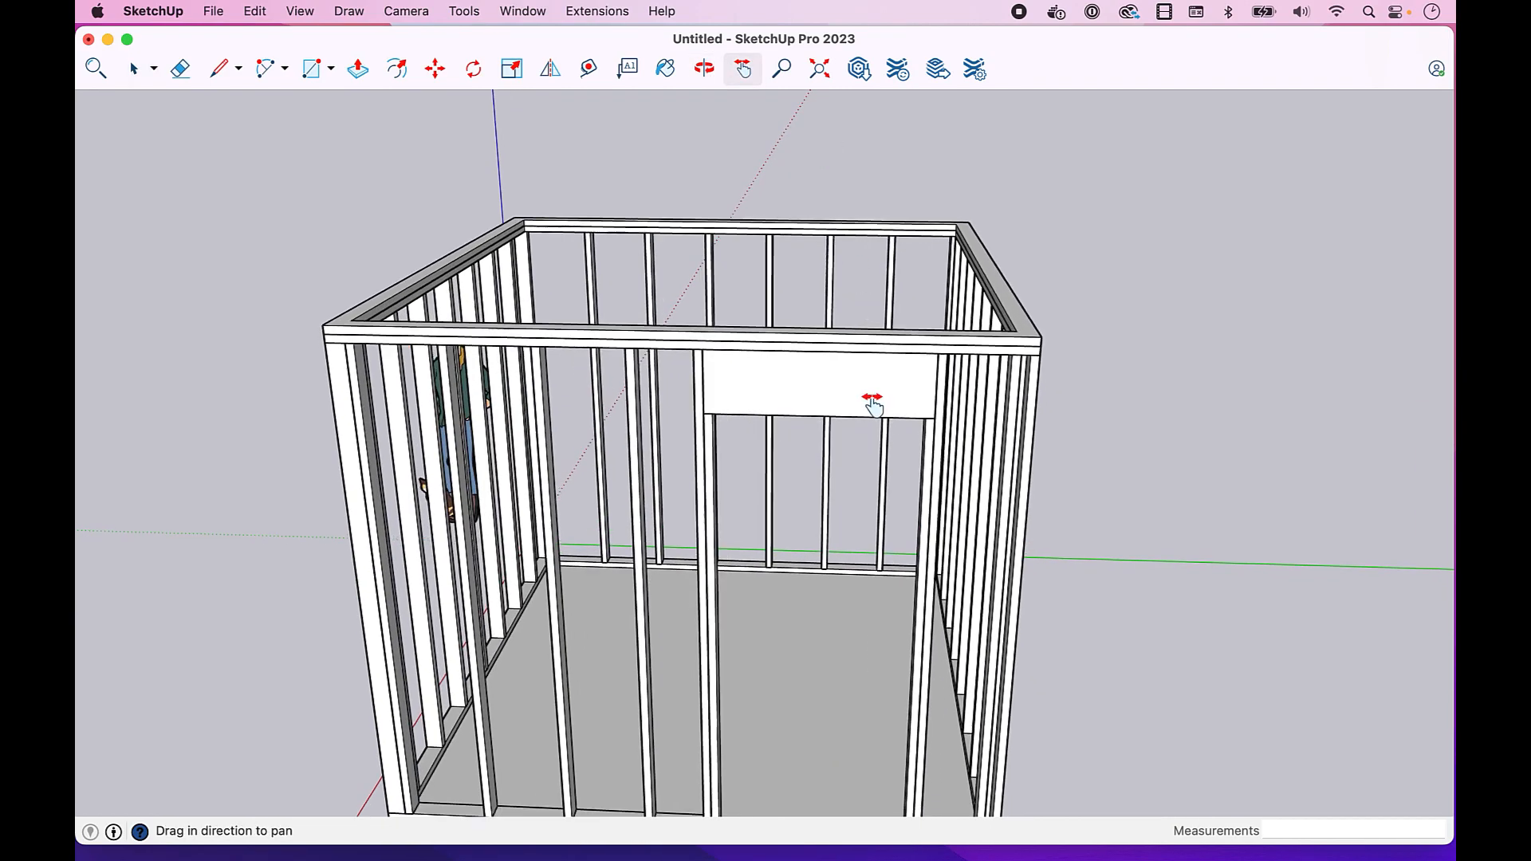
scroll(873, 403, "down", 3)
key("space")
left_click(705, 70)
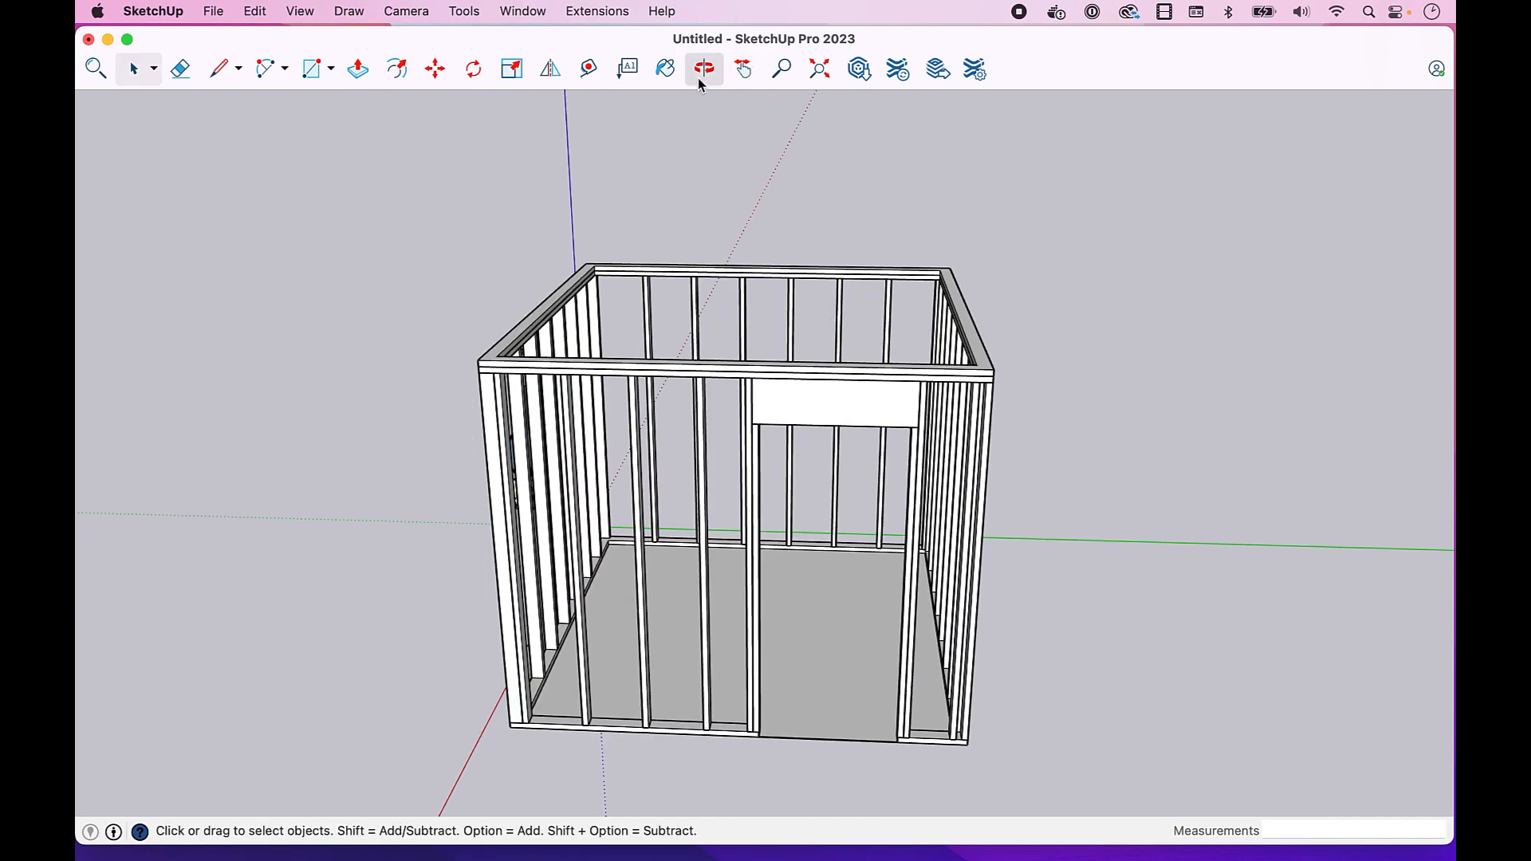
left_click_drag(830, 478, 1098, 527)
left_click_drag(1109, 528, 1187, 493)
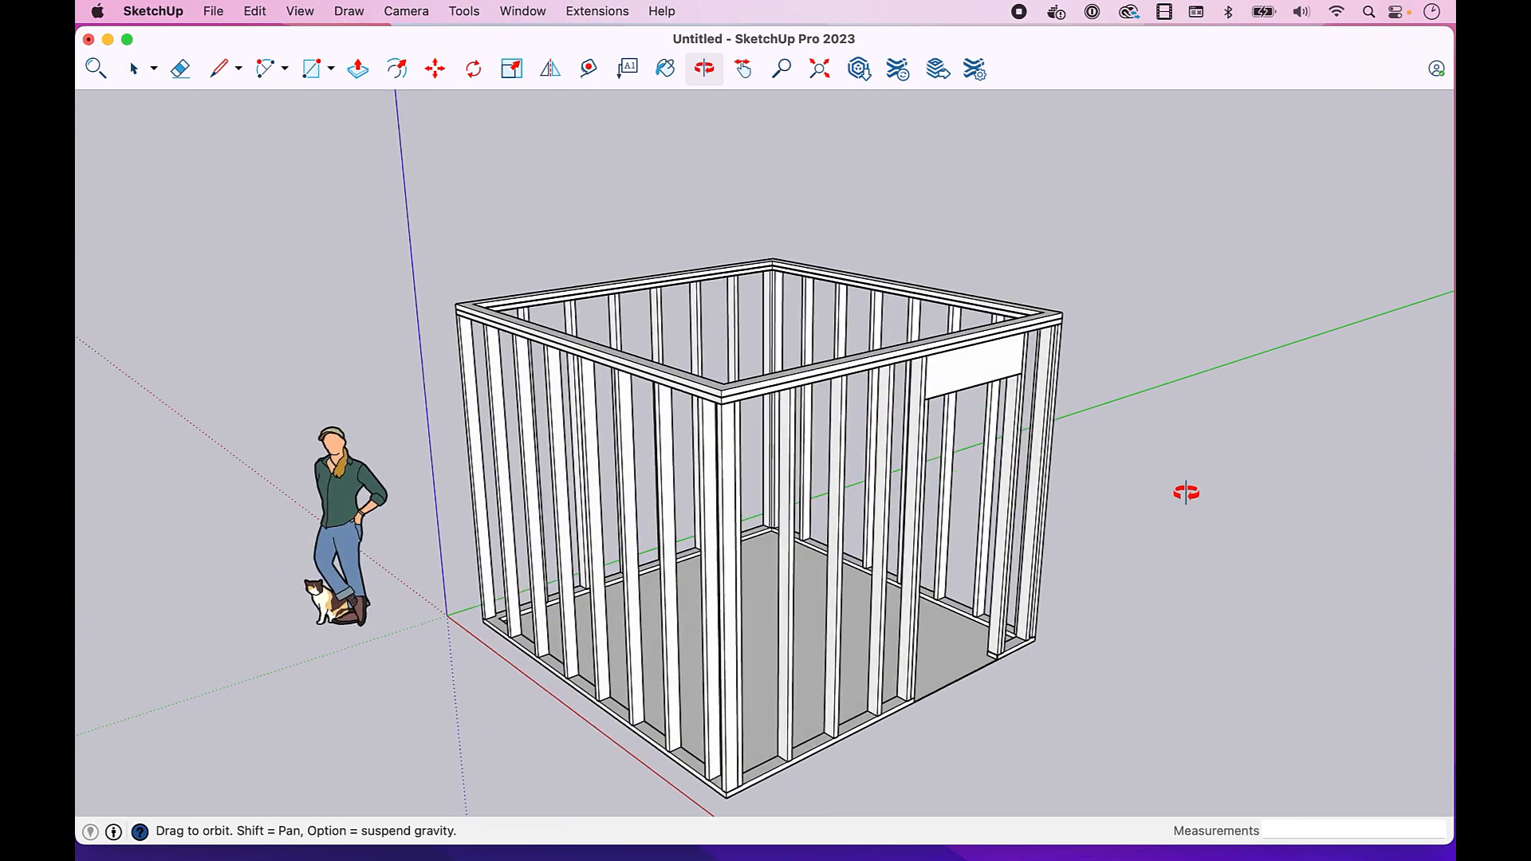
left_click(745, 70)
left_click_drag(944, 203, 932, 151)
key("o")
left_click_drag(974, 250, 976, 321)
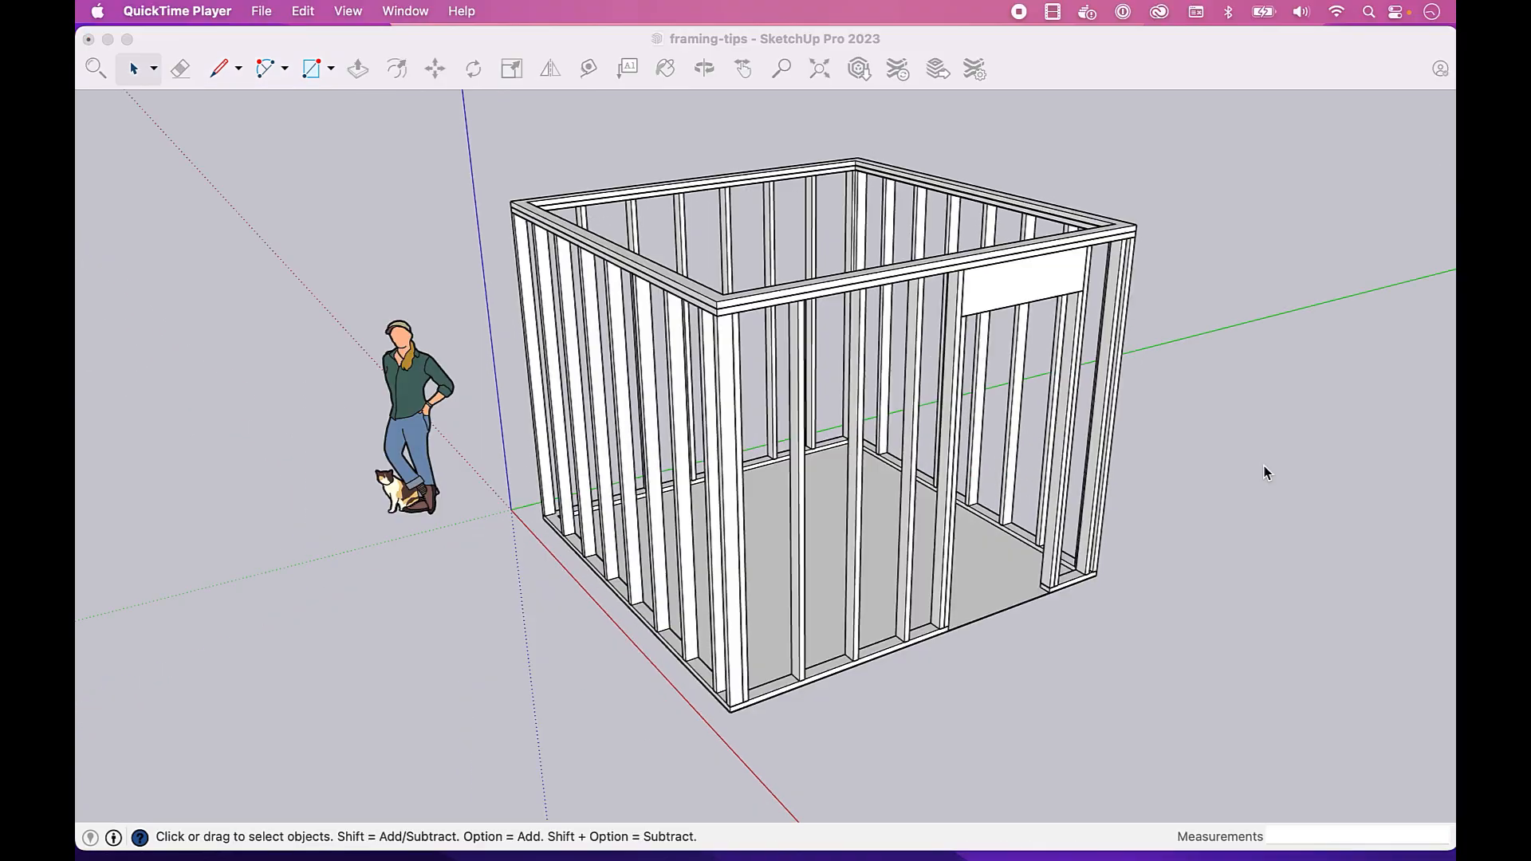